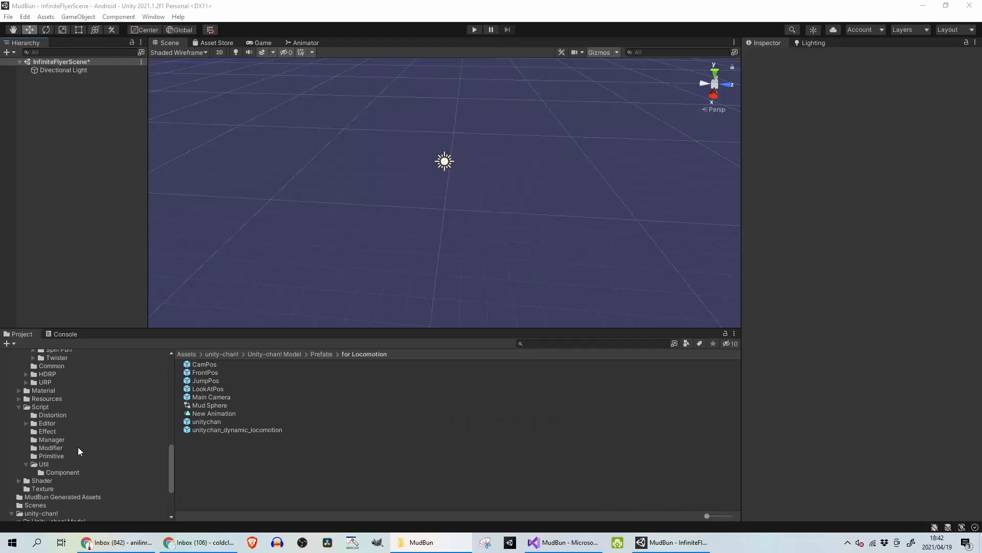
# Browse the project assets to the Built-In RP folder inside MudBun's Examples
pyautogui.scroll(5, 78, 446)
pyautogui.scroll(5, 78, 447)
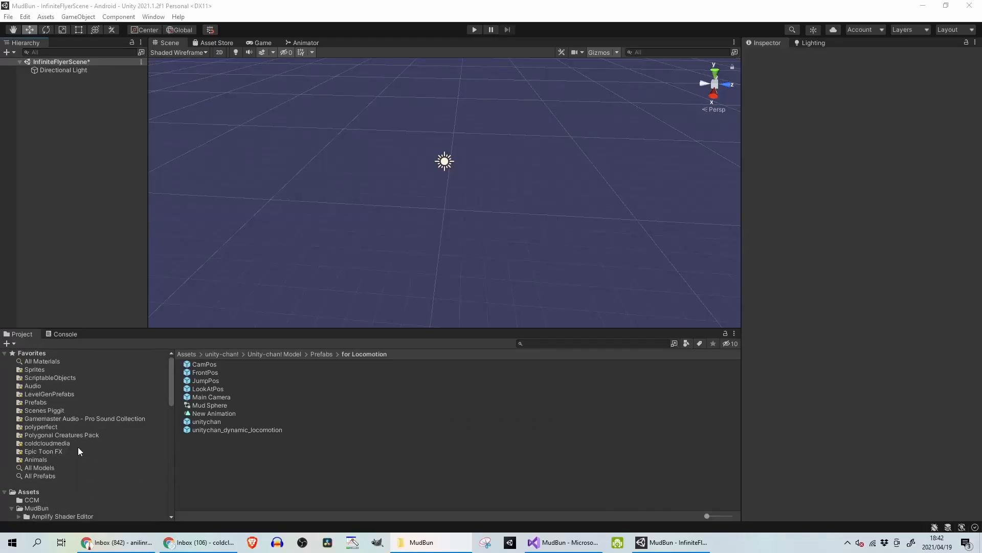
pyautogui.click(86, 490)
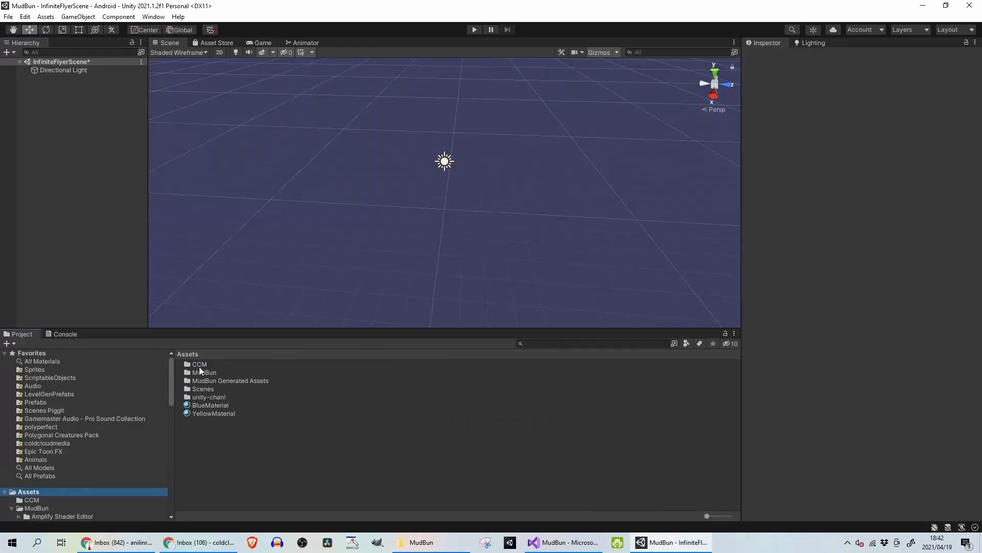
pyautogui.doubleClick(242, 370)
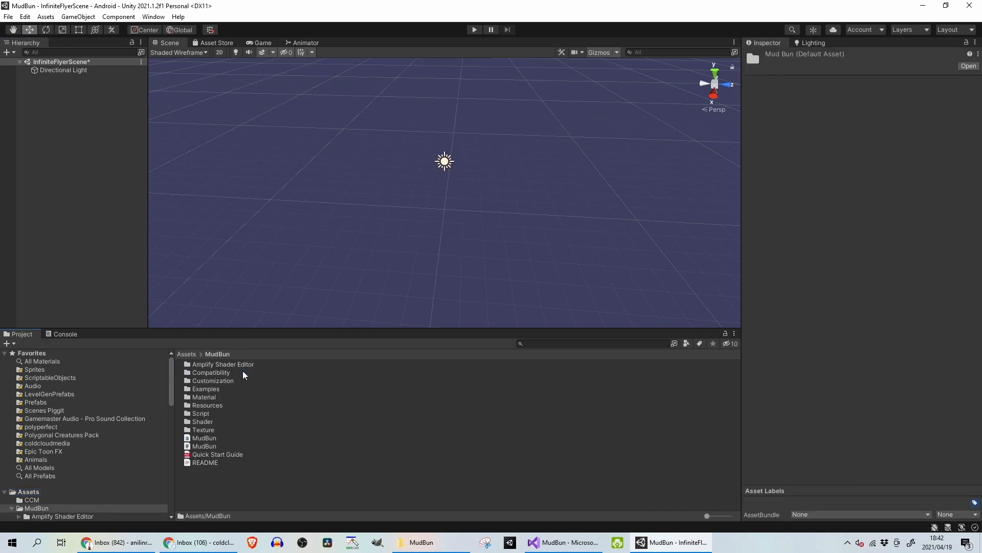
pyautogui.doubleClick(216, 387)
pyautogui.doubleClick(213, 365)
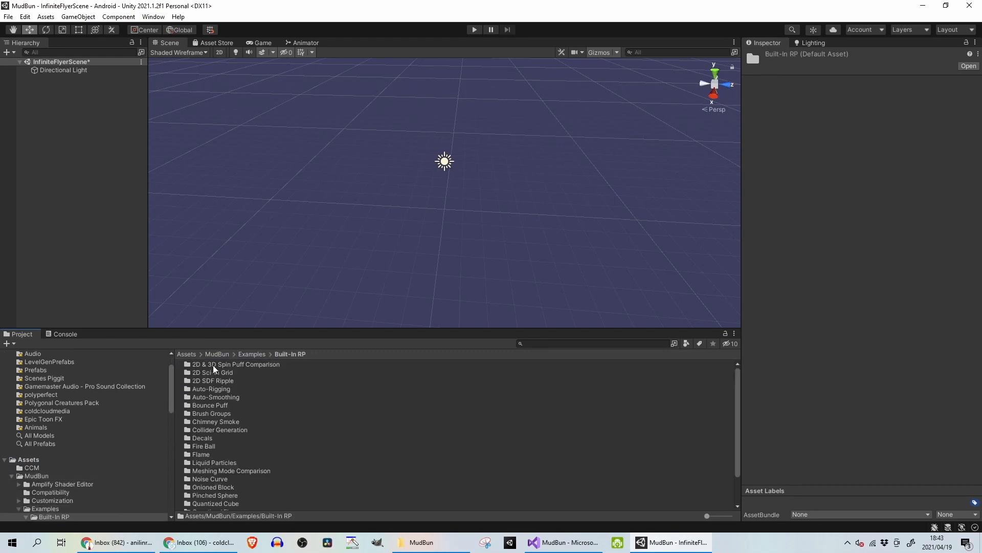
# Open the 2D & 3D Spin Puff Comparison scene without saving the current scene, and preview it in Play mode
pyautogui.doubleClick(220, 365)
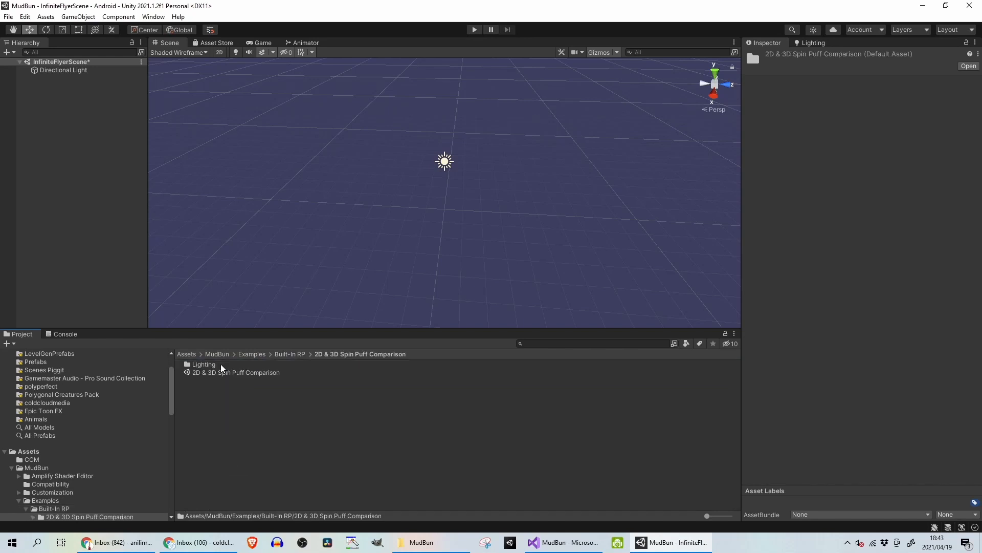
pyautogui.doubleClick(258, 372)
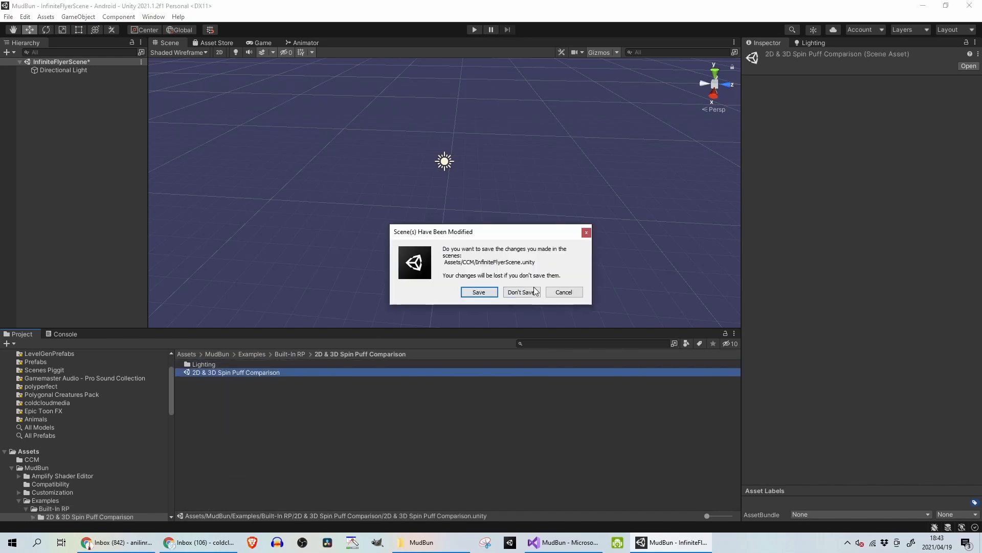
pyautogui.click(522, 291)
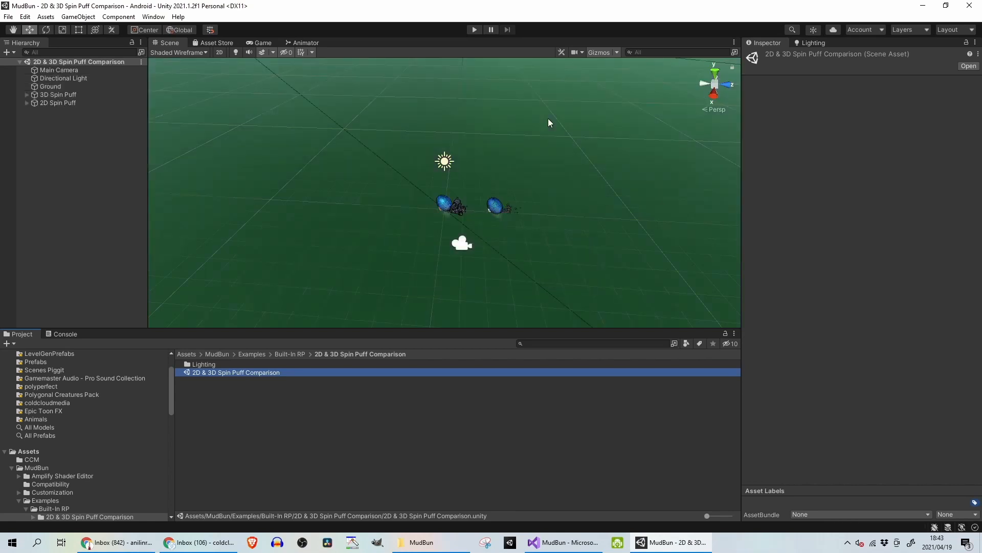
pyautogui.click(473, 29)
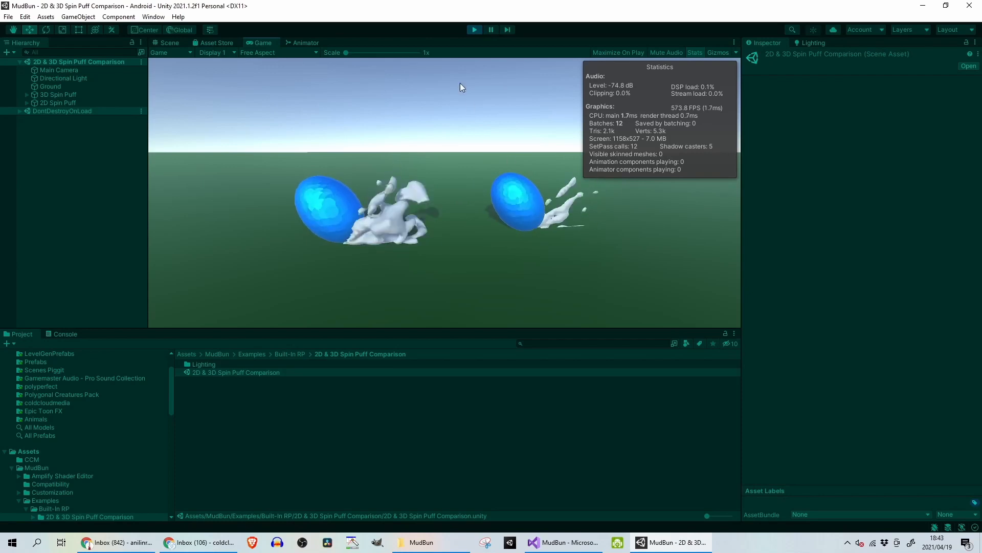
pyautogui.click(475, 29)
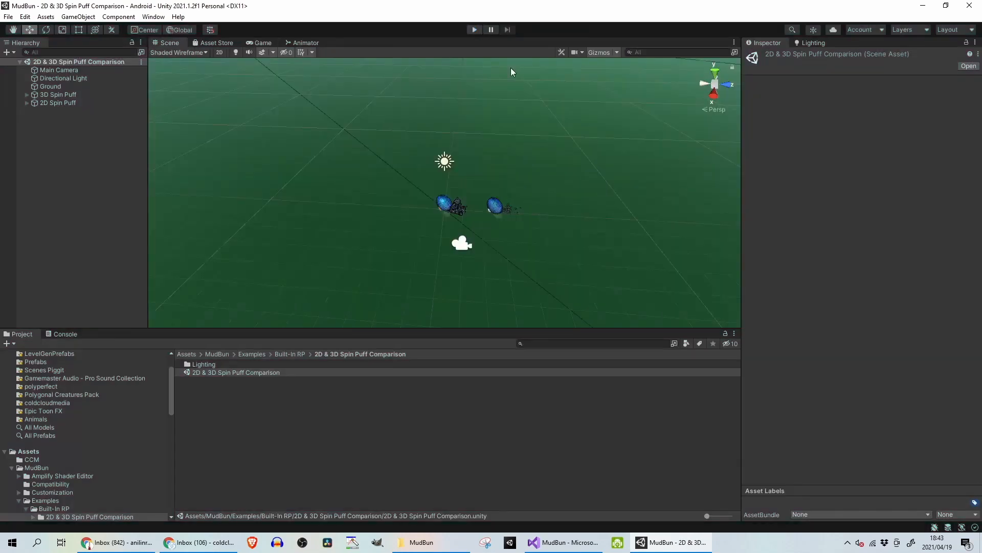
# Open the 2D Sci-Fi Grid example scene from the Built-In RP folder and preview it in Play mode
pyautogui.click(302, 352)
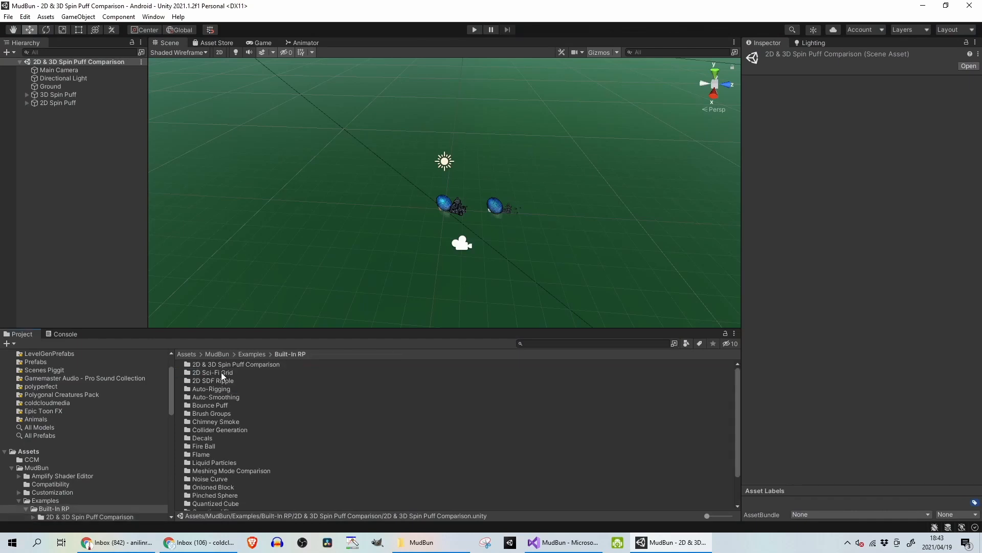
pyautogui.doubleClick(221, 372)
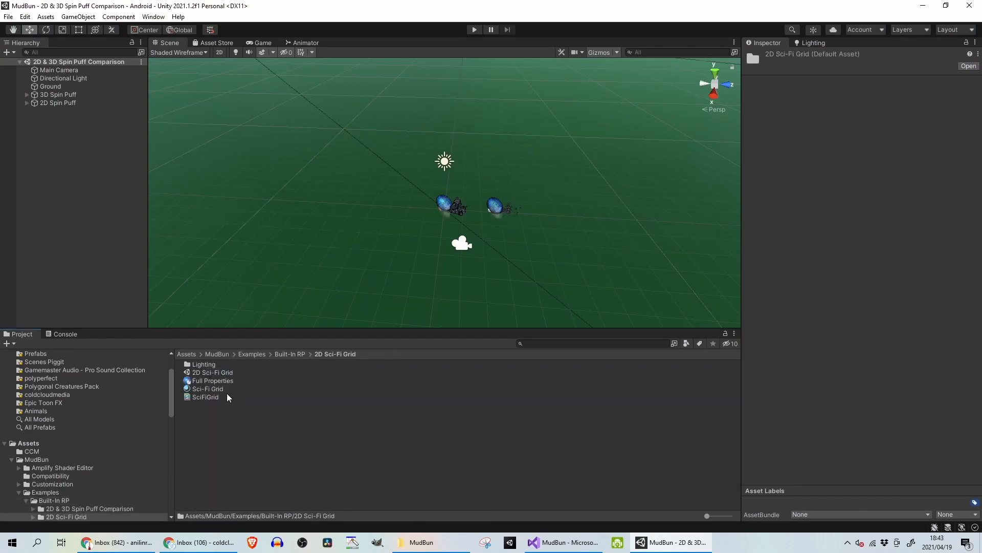
pyautogui.doubleClick(219, 371)
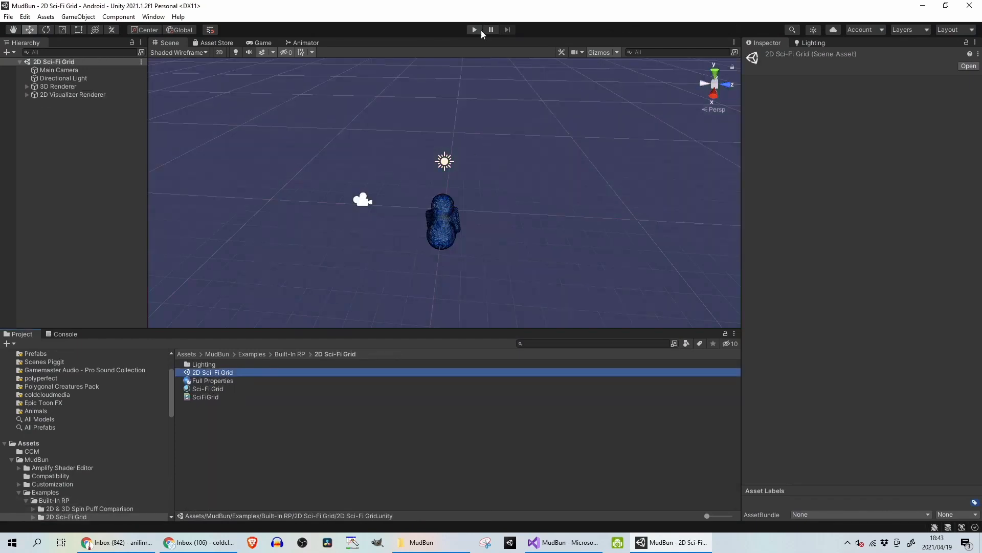
pyautogui.click(473, 29)
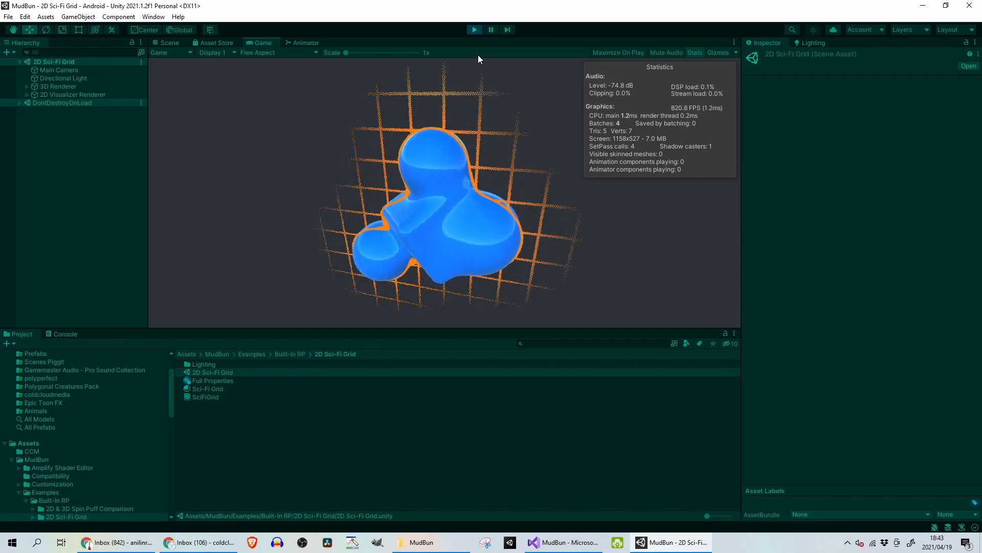
pyautogui.click(475, 30)
# Open the 2D SDF Ripple example scene from the Built-In RP folder and preview it in Play mode
pyautogui.click(302, 354)
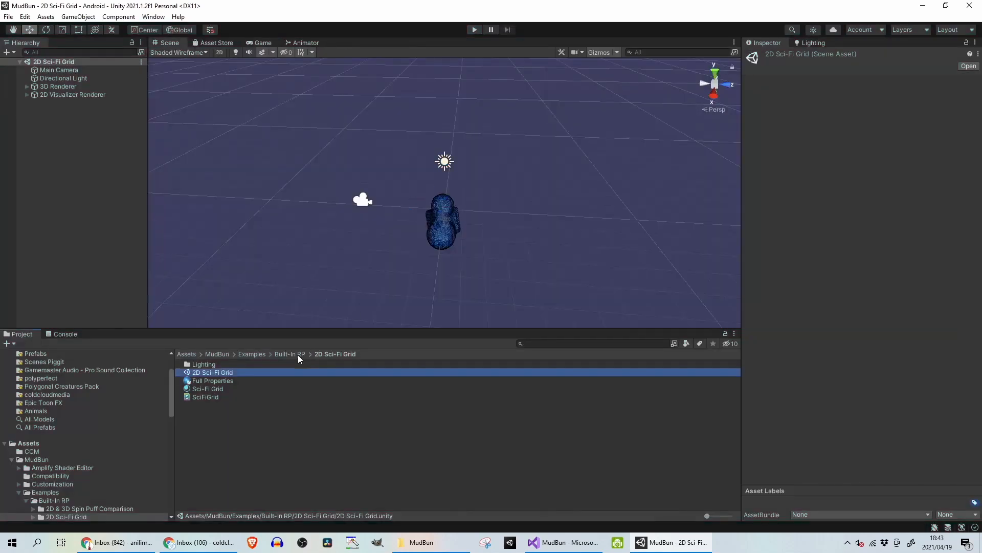
pyautogui.doubleClick(213, 381)
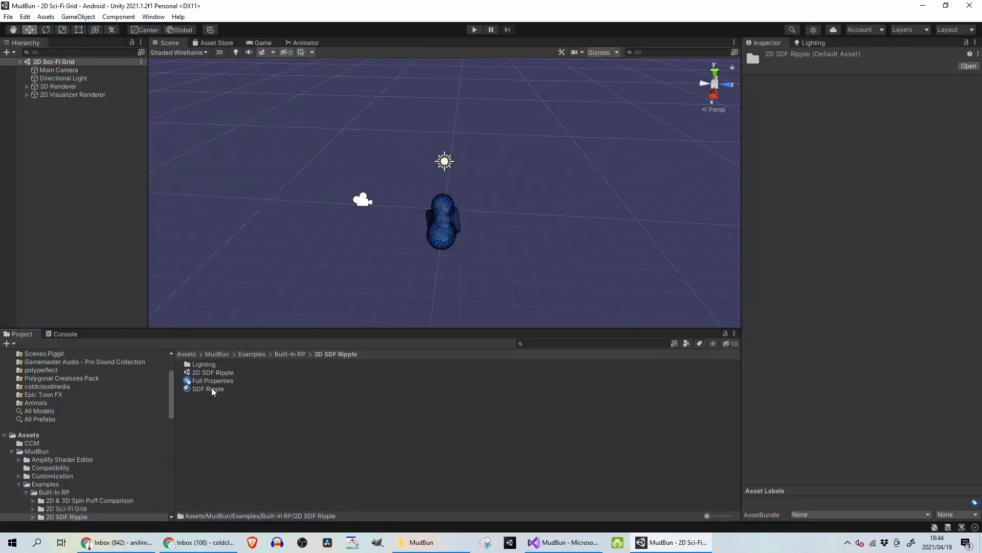
pyautogui.doubleClick(210, 373)
pyautogui.click(474, 30)
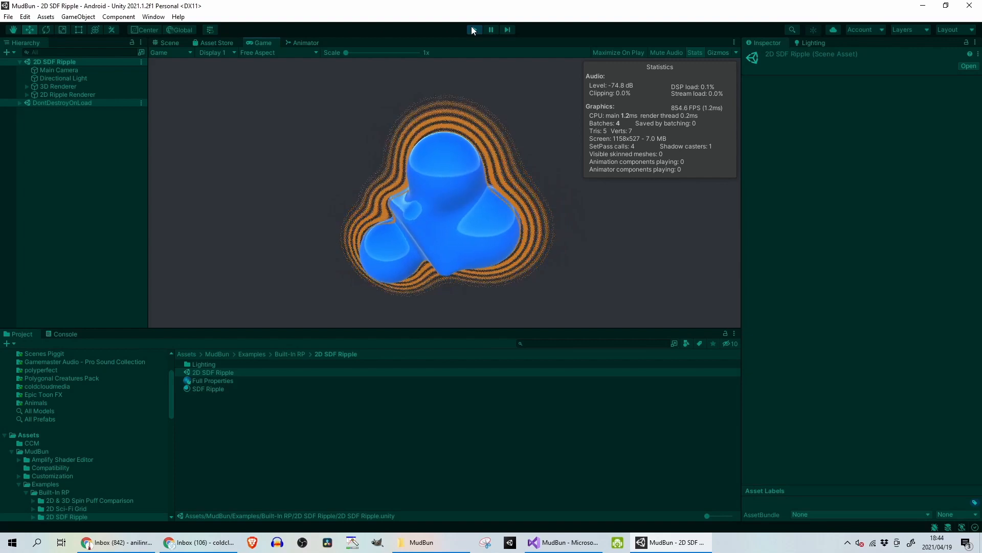
pyautogui.click(473, 30)
# Examine the components of the 2D Ripple Renderer and its Mud Box and Mud Sphere children
pyautogui.click(94, 95)
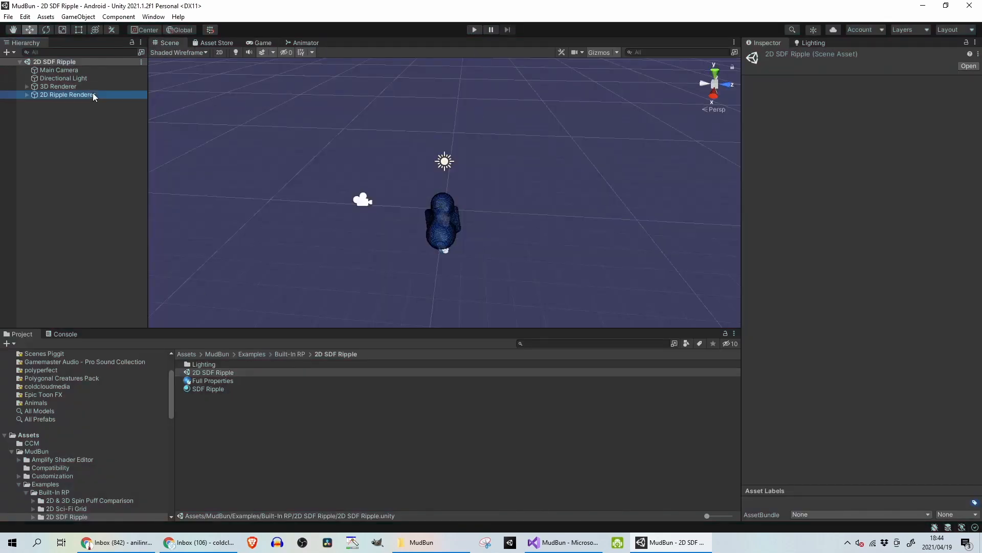
pyautogui.click(26, 95)
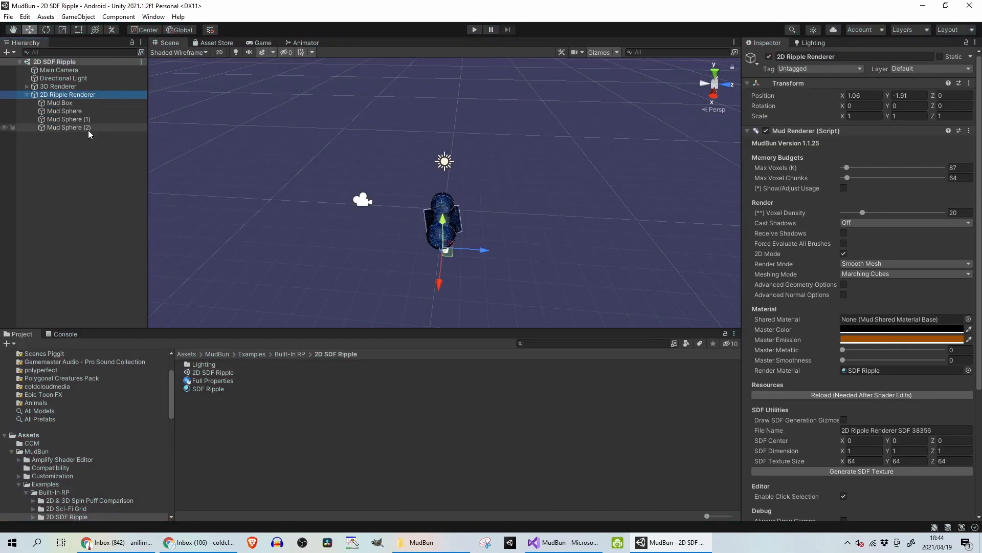
pyautogui.click(84, 104)
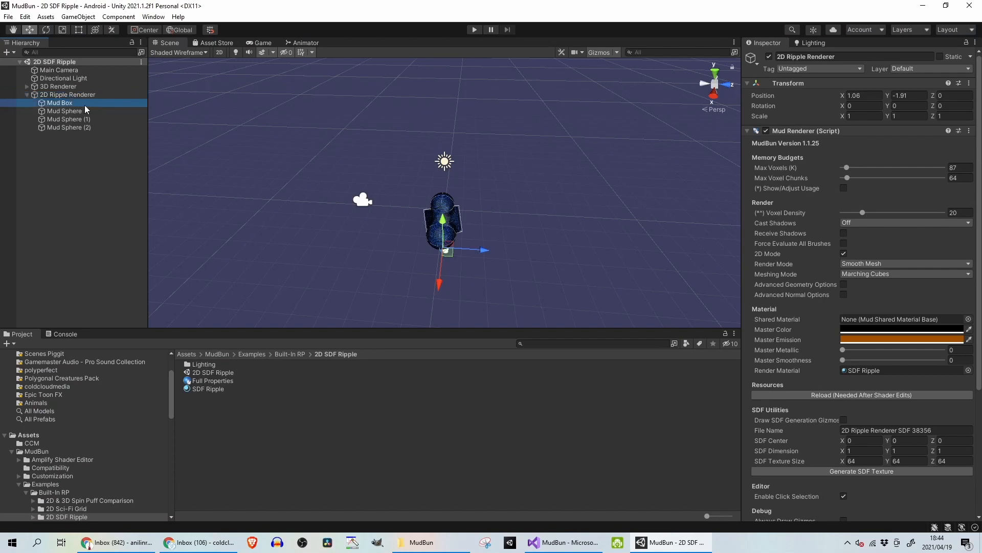
pyautogui.click(89, 112)
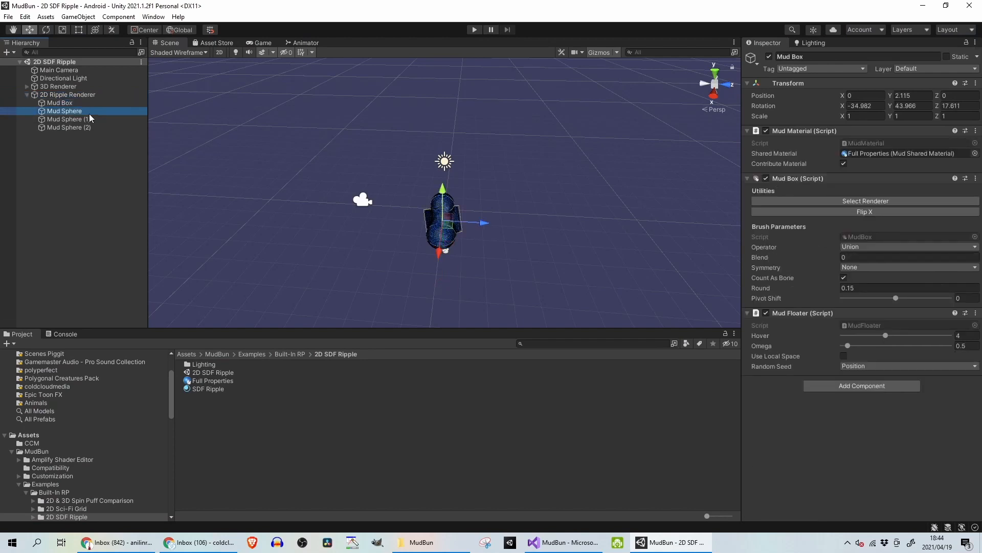
# Open the Auto-Rigging example scene from the Built-In RP folder and preview it in Play mode
pyautogui.click(288, 355)
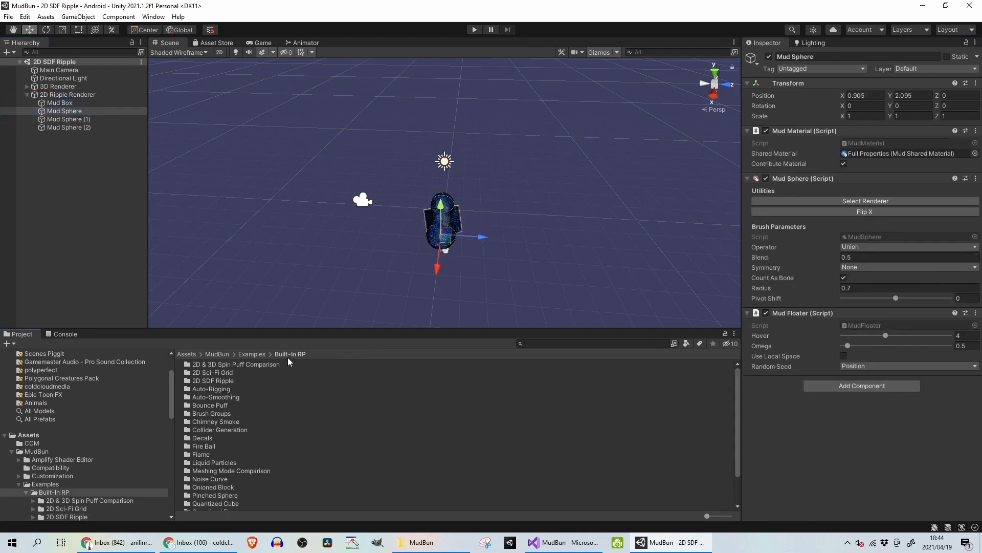
pyautogui.doubleClick(221, 389)
pyautogui.doubleClick(216, 373)
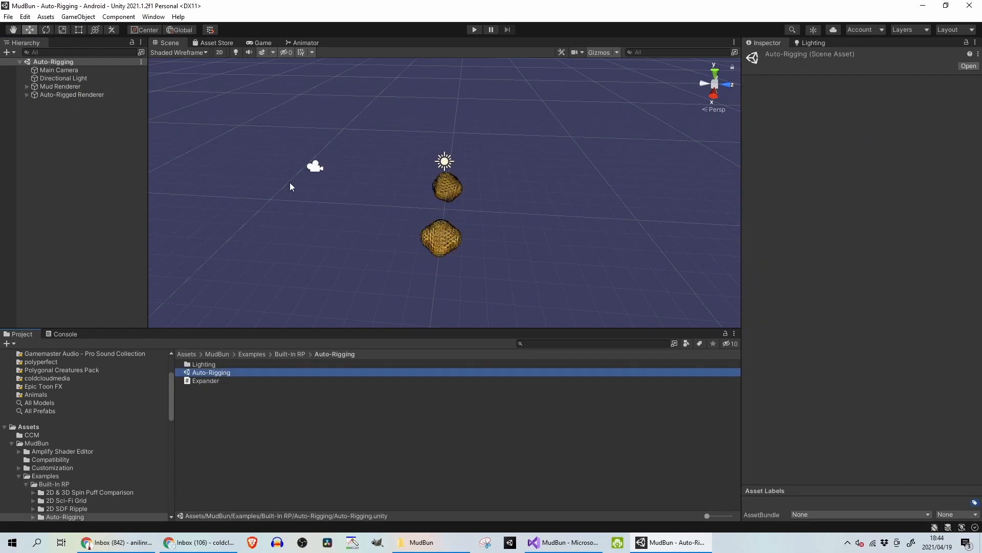
pyautogui.click(469, 30)
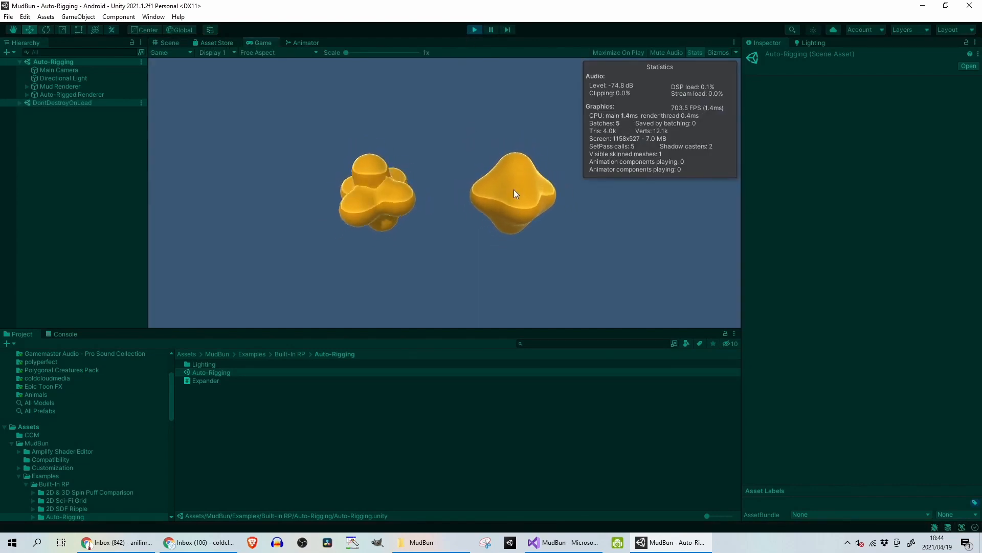
pyautogui.click(473, 30)
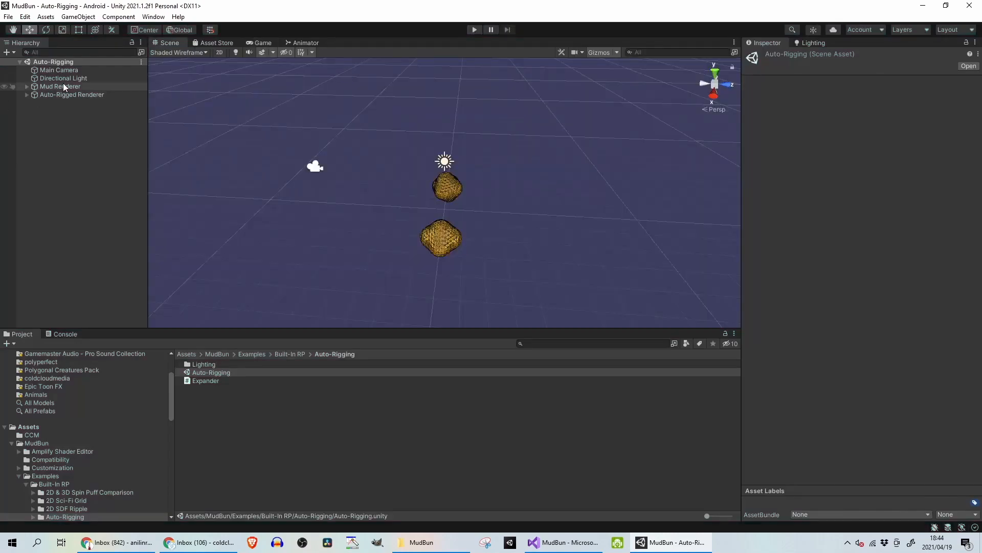
# Move Mud Sphere (1) of the Auto-Rigged Renderer along its Z axis to about 0.54
pyautogui.click(67, 94)
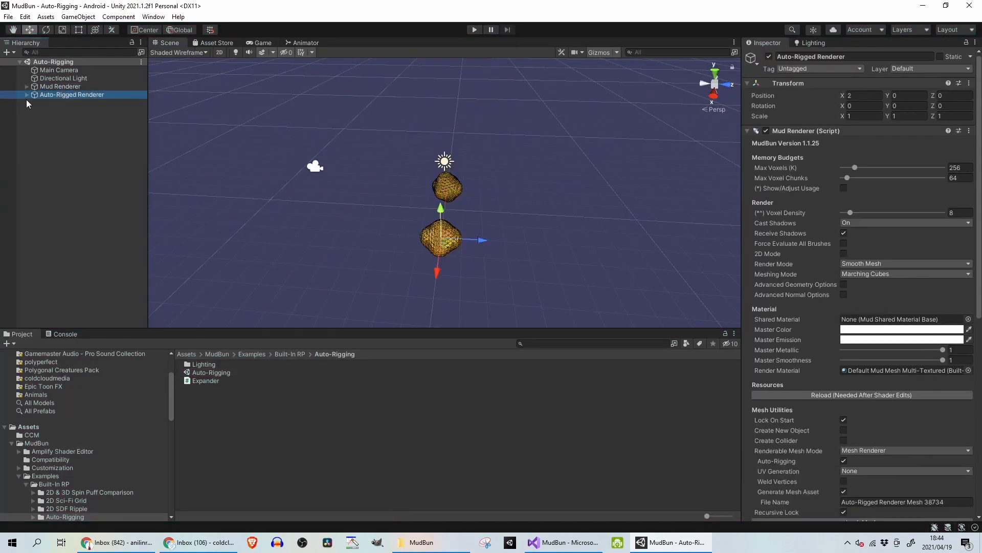
pyautogui.press('f')
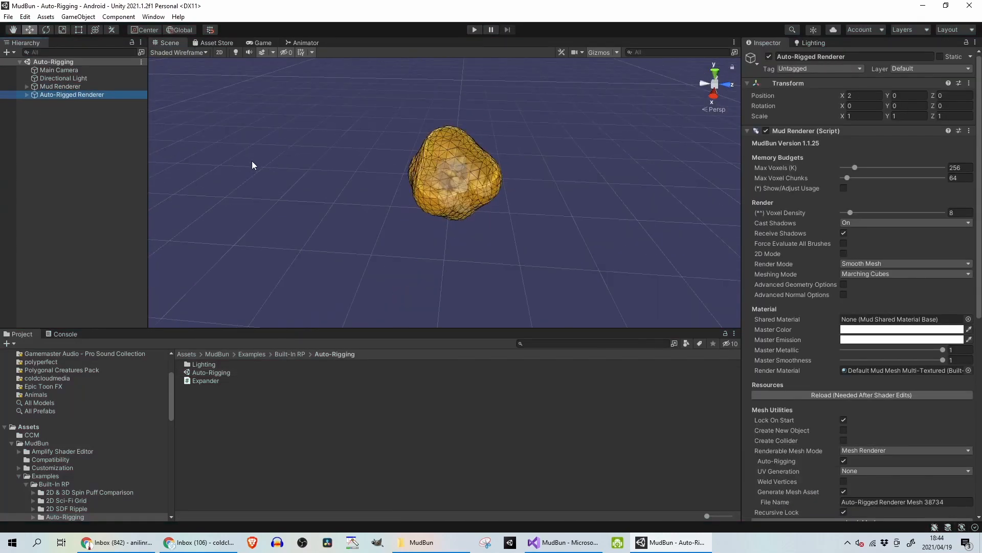
pyautogui.scroll(-5, 340, 191)
pyautogui.moveTo(342, 191); pyautogui.dragTo(237, 128, button='middle')
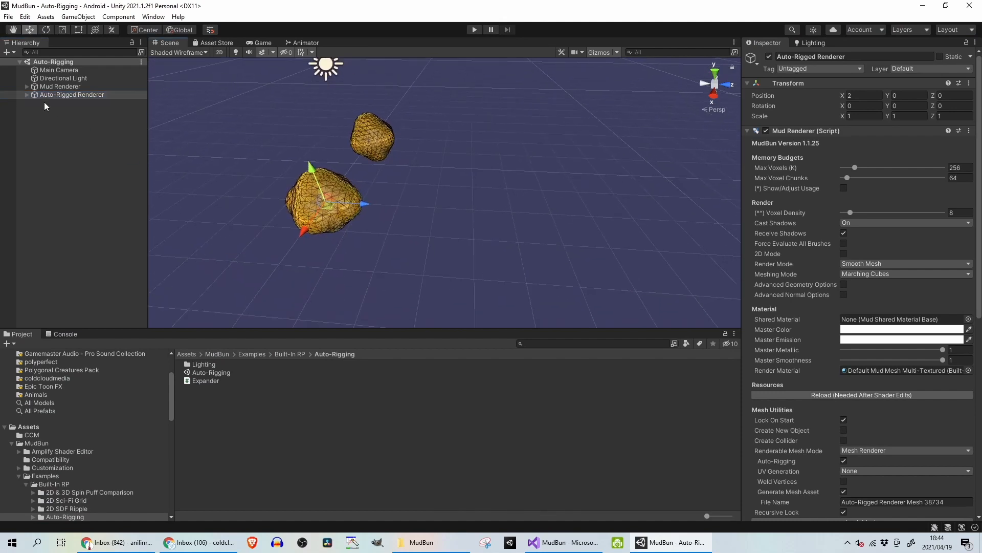
pyautogui.click(27, 94)
pyautogui.click(61, 111)
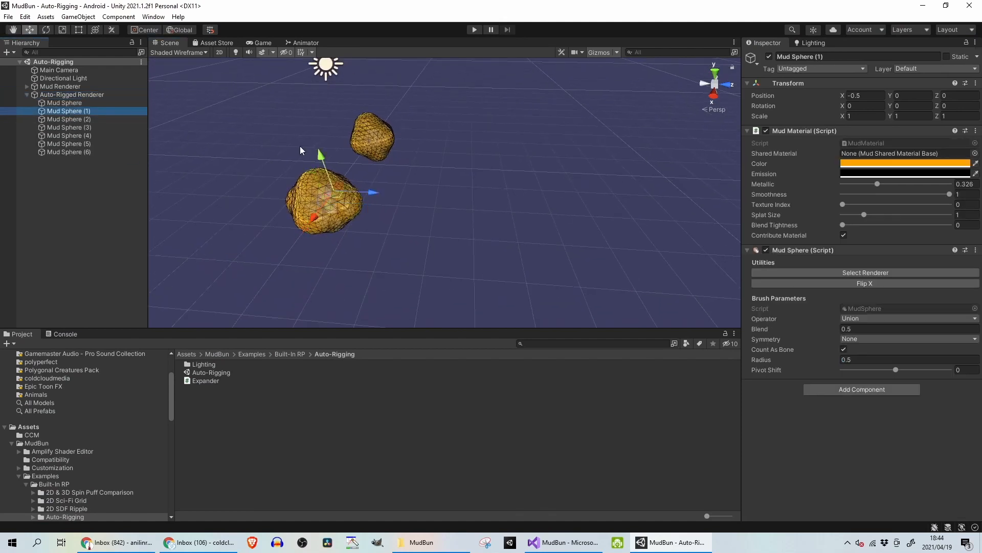
pyautogui.moveTo(375, 189)
pyautogui.mouseDown()
pyautogui.moveTo(439, 202)
pyautogui.moveTo(390, 200)
pyautogui.mouseUp()
# Move Mud Sphere (4) of the Auto-Rigged Renderer along its Z axis to about -0.66
pyautogui.moveTo(374, 131); pyautogui.dragTo(242, 162, button='right')
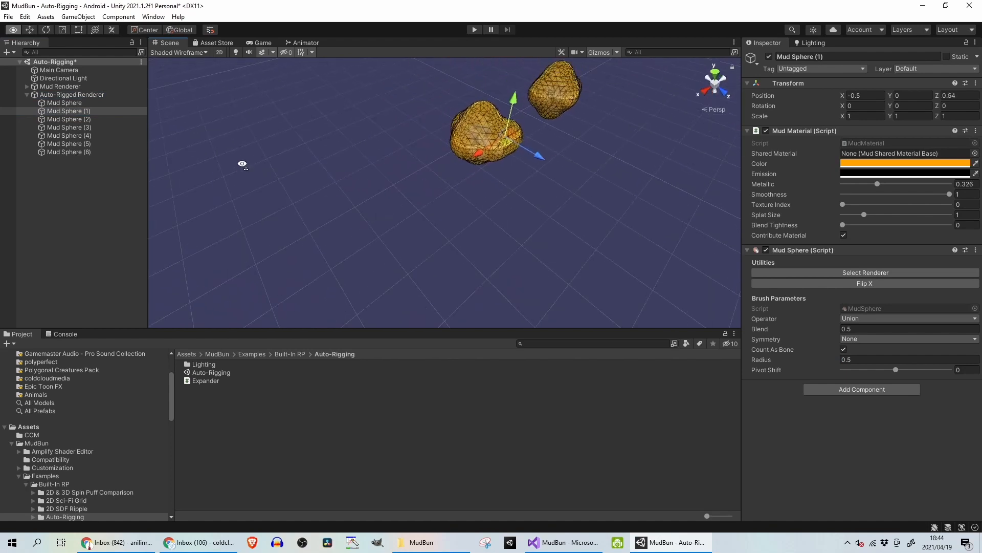
pyautogui.moveTo(348, 131); pyautogui.dragTo(229, 203, button='middle')
pyautogui.click(77, 138)
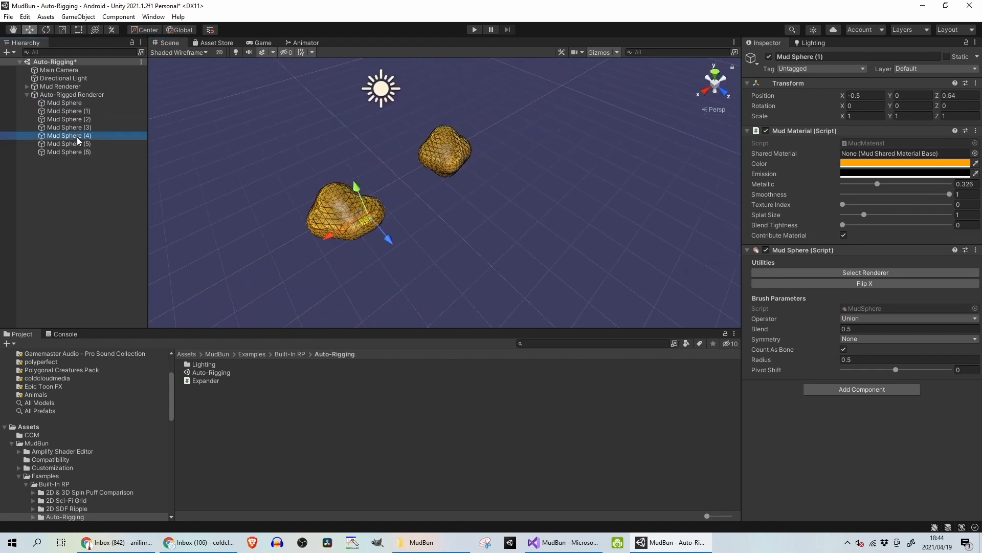
pyautogui.moveTo(355, 225); pyautogui.dragTo(346, 213)
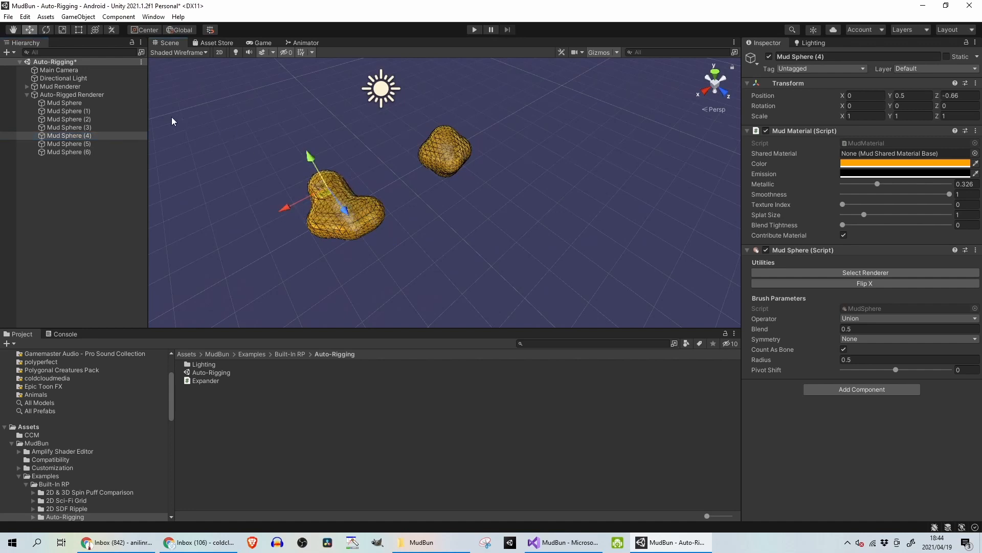
# Move Mud Sphere (2) of the Mud Renderer to about X 0.63, Y -0.01, Z 0.06 and preview the scene in Play mode
pyautogui.click(26, 86)
pyautogui.click(66, 103)
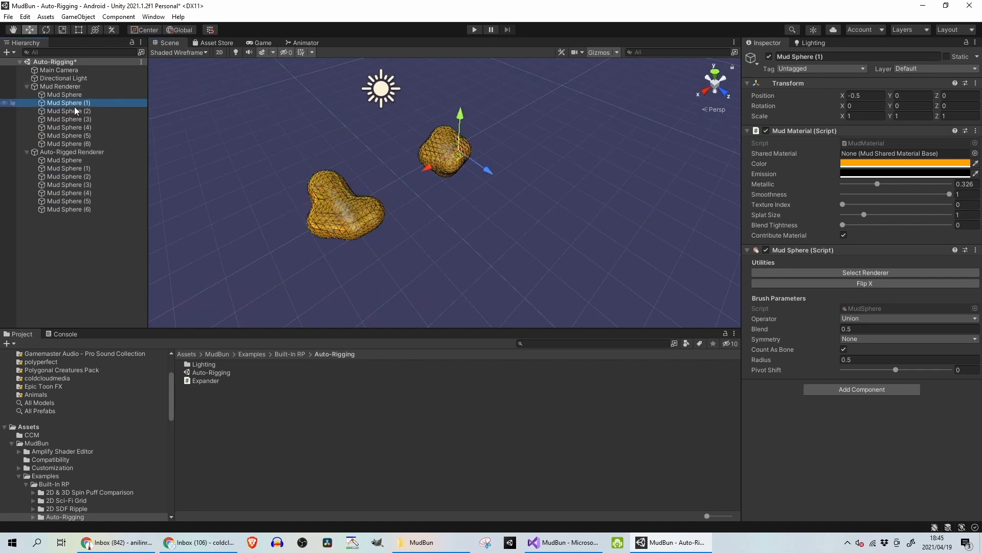
pyautogui.click(500, 173)
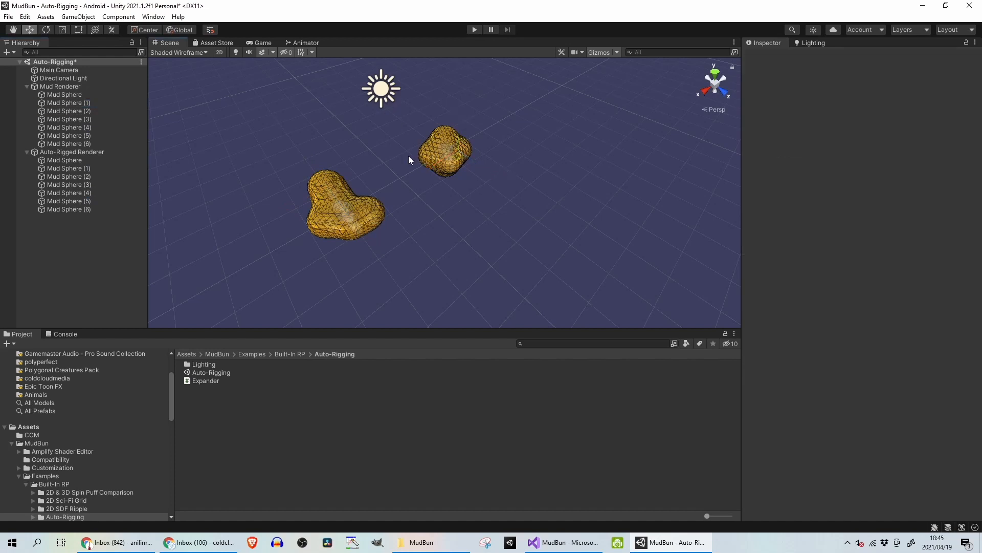
pyautogui.click(124, 111)
pyautogui.click(380, 178)
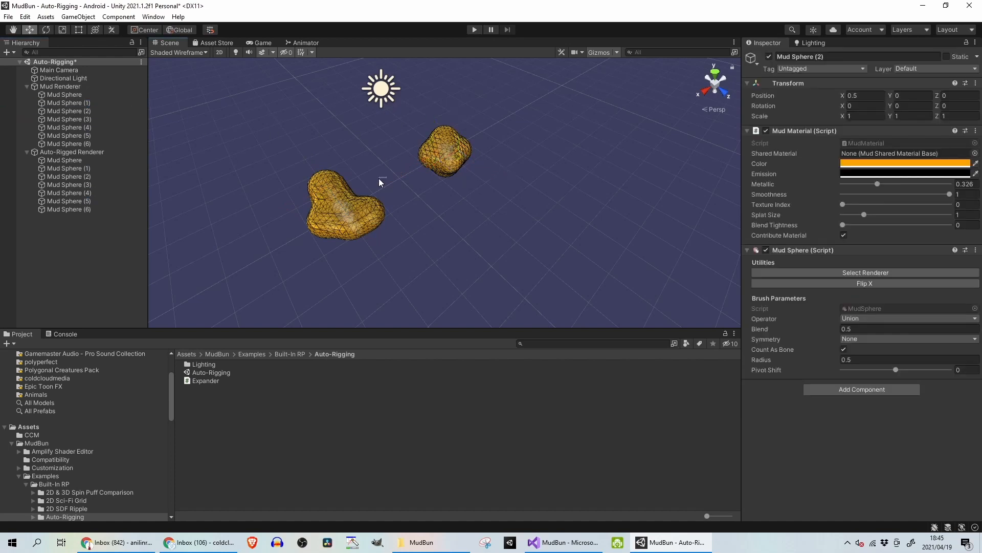
pyautogui.click(91, 111)
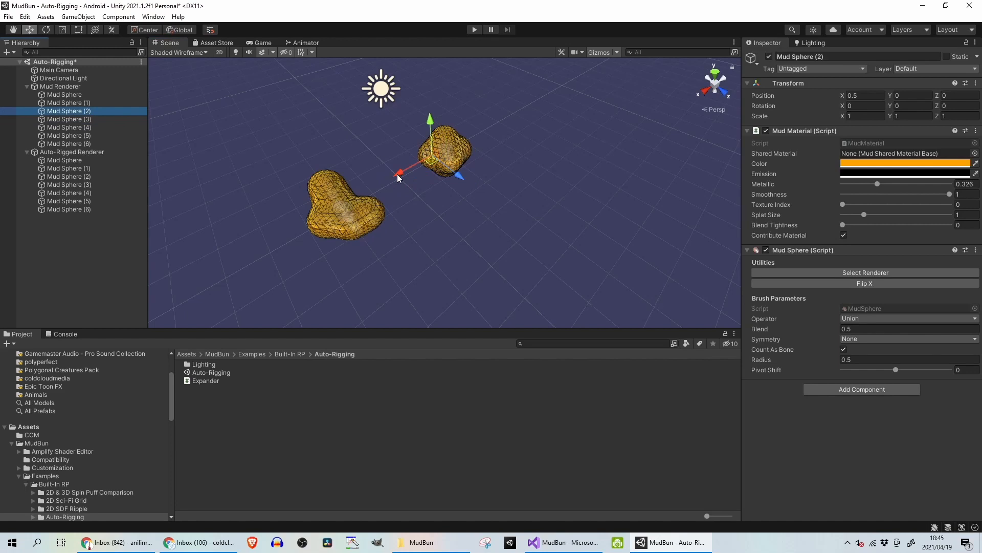
pyautogui.moveTo(397, 174)
pyautogui.mouseDown()
pyautogui.moveTo(378, 192)
pyautogui.moveTo(391, 188)
pyautogui.mouseUp()
pyautogui.click(474, 31)
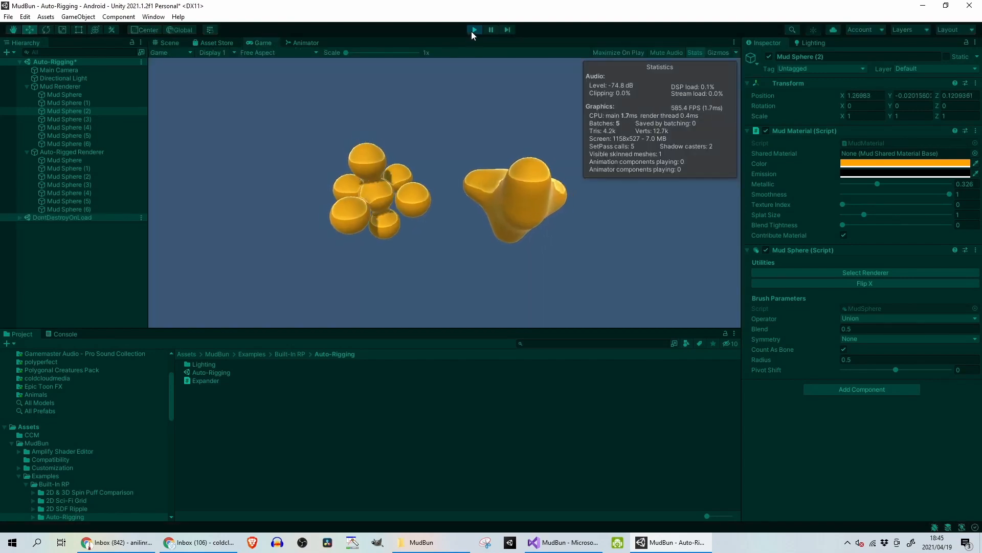
pyautogui.click(472, 32)
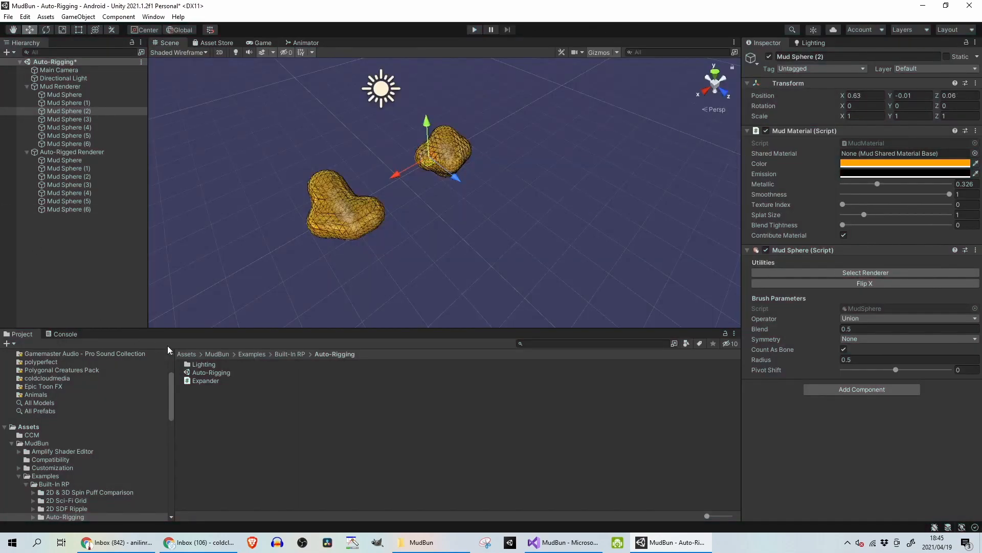
# Open the Auto-Smoothing example scene from the Built-In RP folder and preview it in Play mode
pyautogui.click(287, 355)
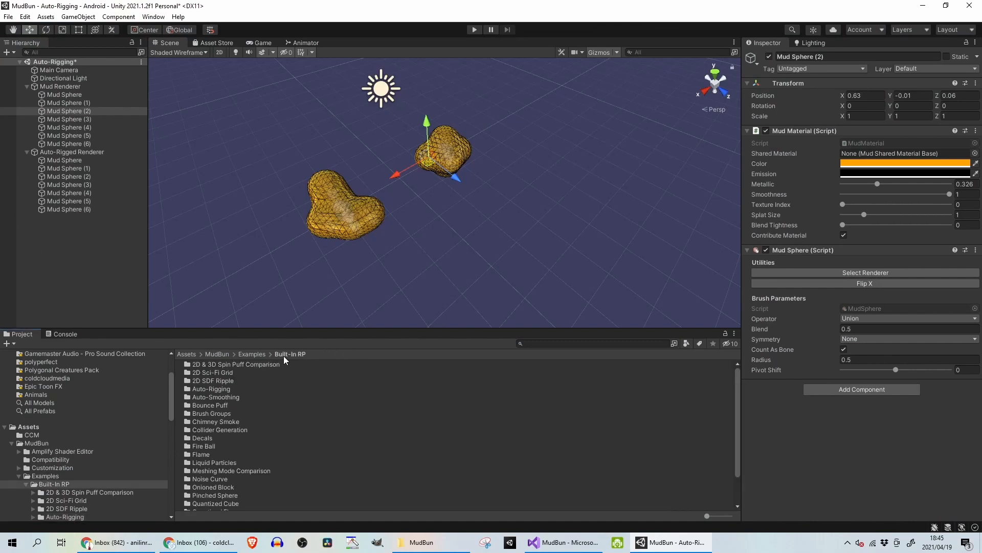
pyautogui.doubleClick(225, 397)
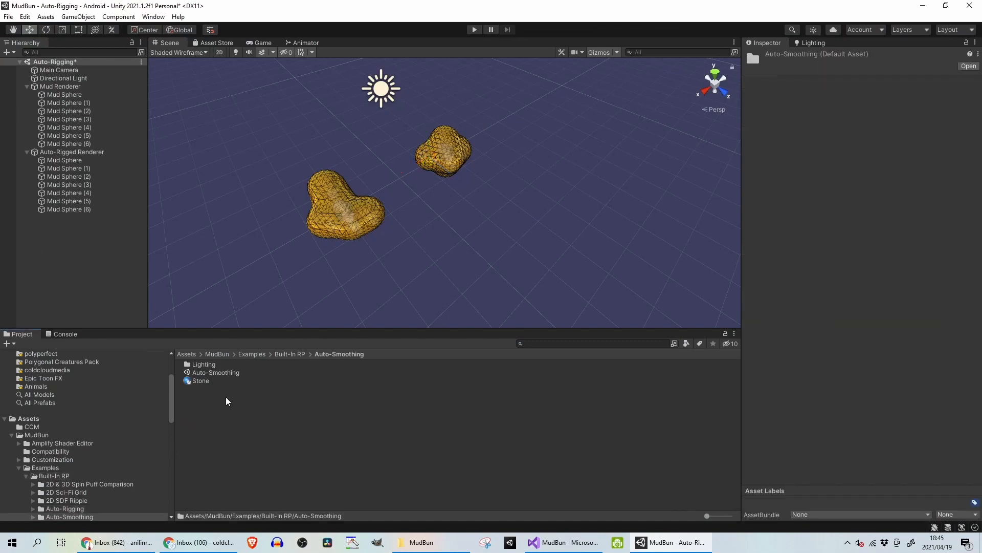
pyautogui.doubleClick(213, 372)
pyautogui.click(516, 296)
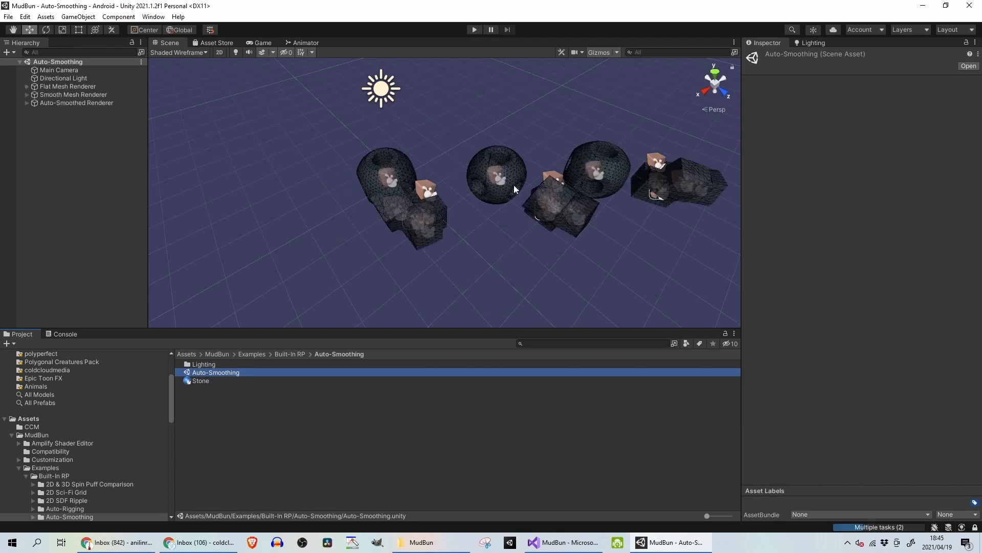
pyautogui.moveTo(517, 197); pyautogui.dragTo(531, 155, button='right')
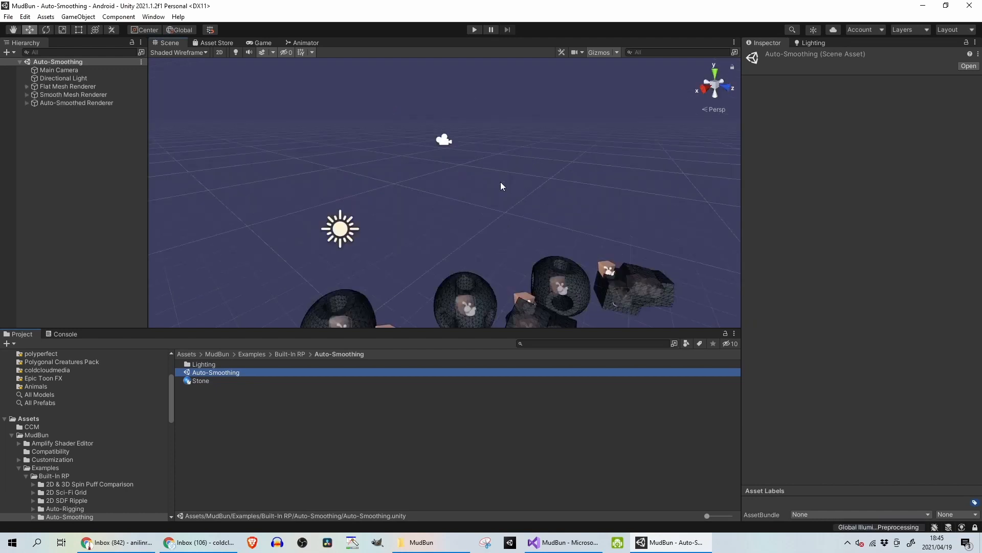
pyautogui.moveTo(501, 182); pyautogui.dragTo(463, 116, button='middle')
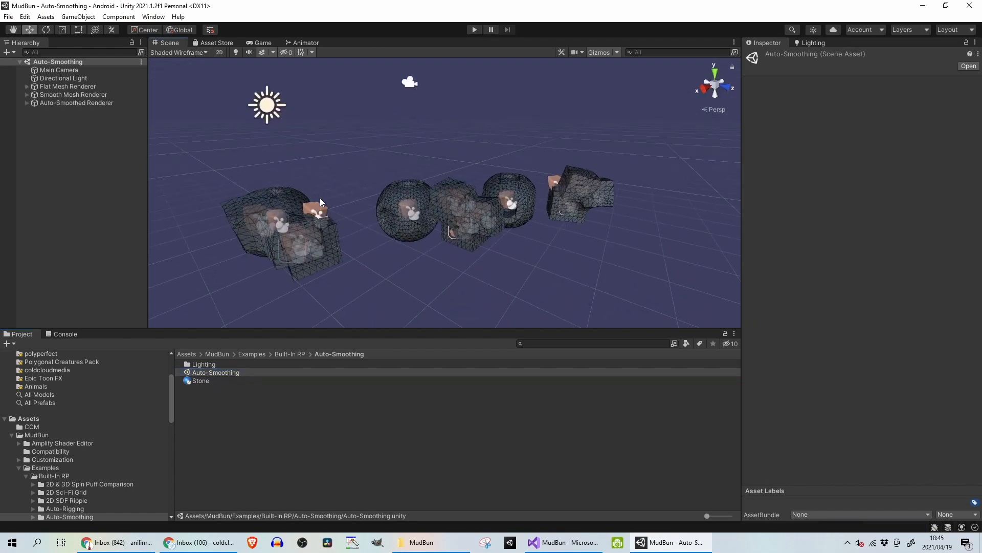
pyautogui.click(474, 30)
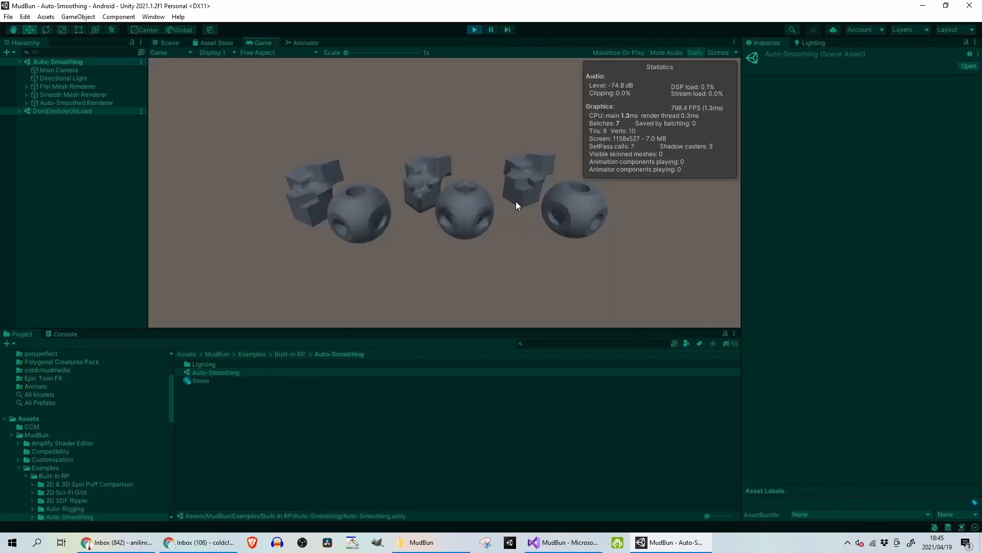
pyautogui.click(474, 30)
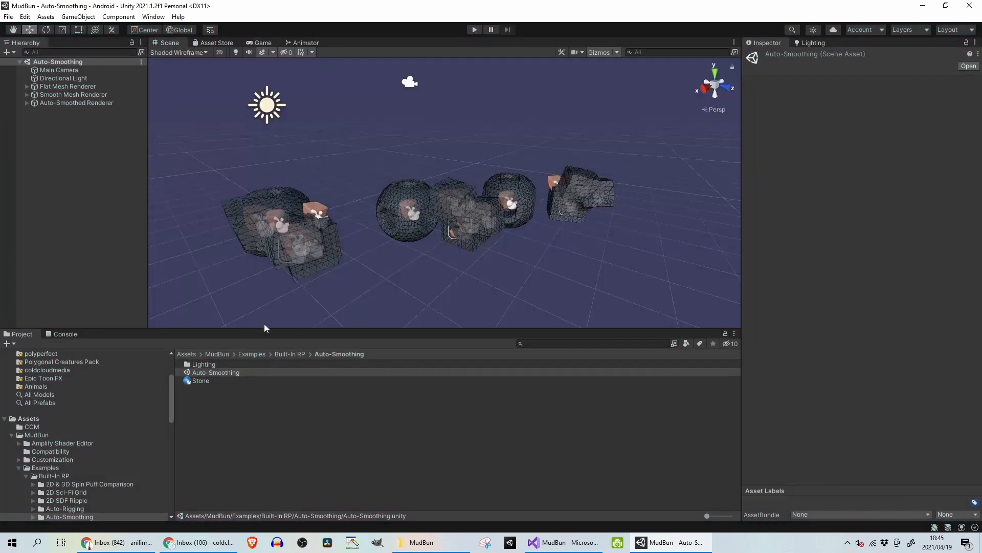
# Open the Bounce Puff example scene from the Built-In RP folder and preview it in Play mode
pyautogui.click(291, 354)
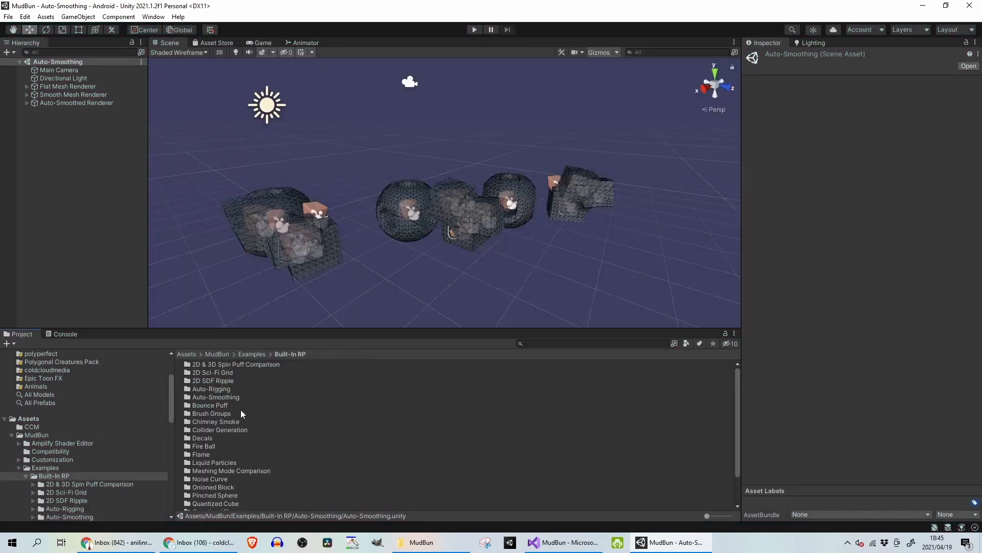
pyautogui.doubleClick(231, 406)
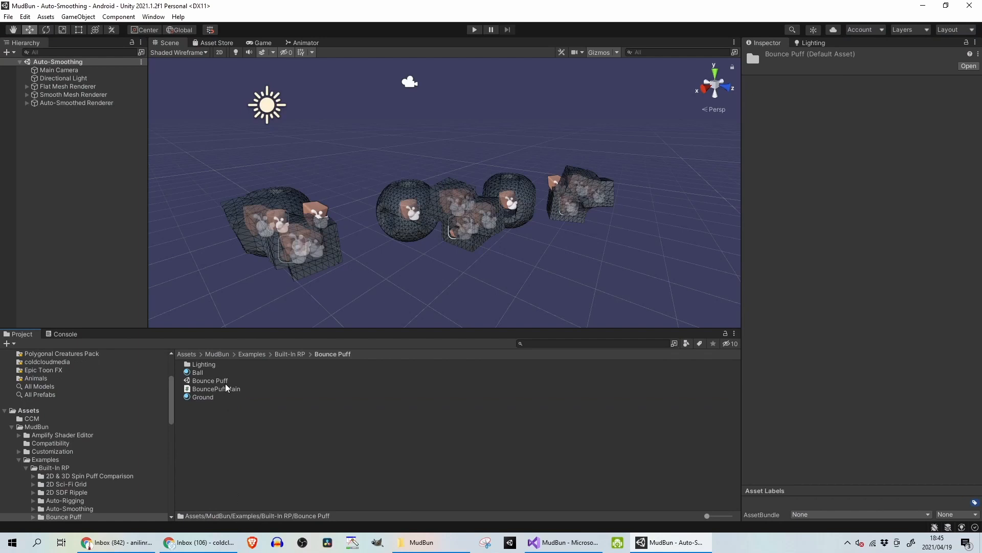
pyautogui.doubleClick(222, 380)
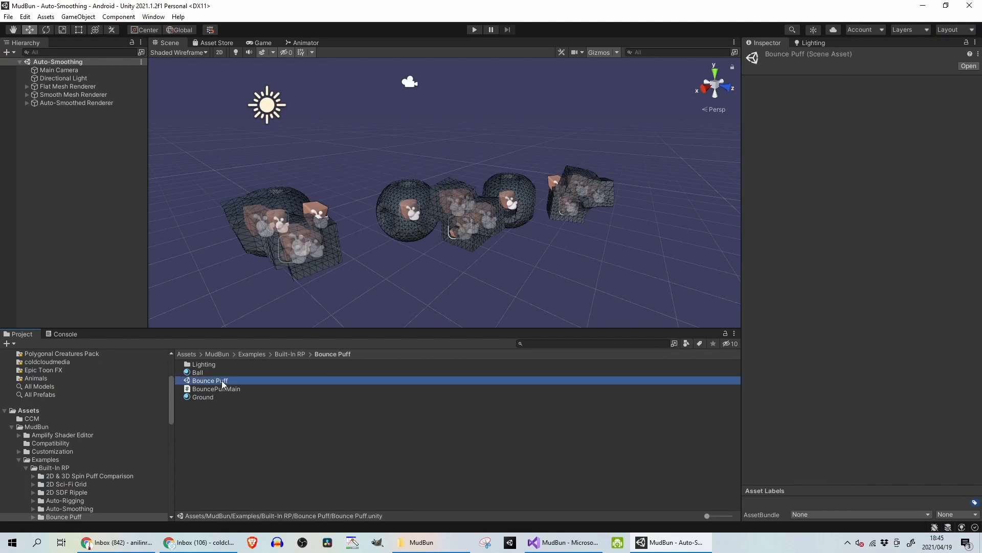
pyautogui.click(474, 29)
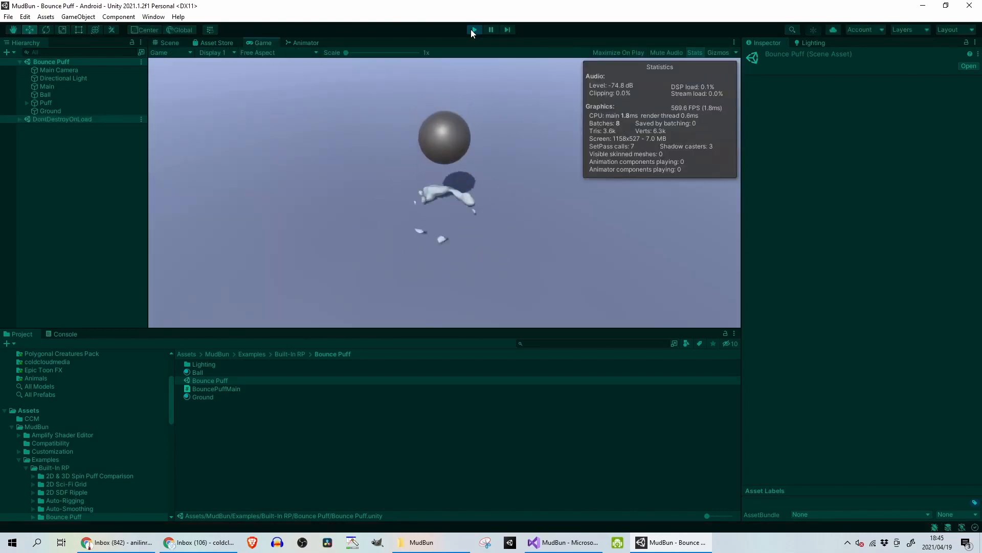
pyautogui.click(471, 30)
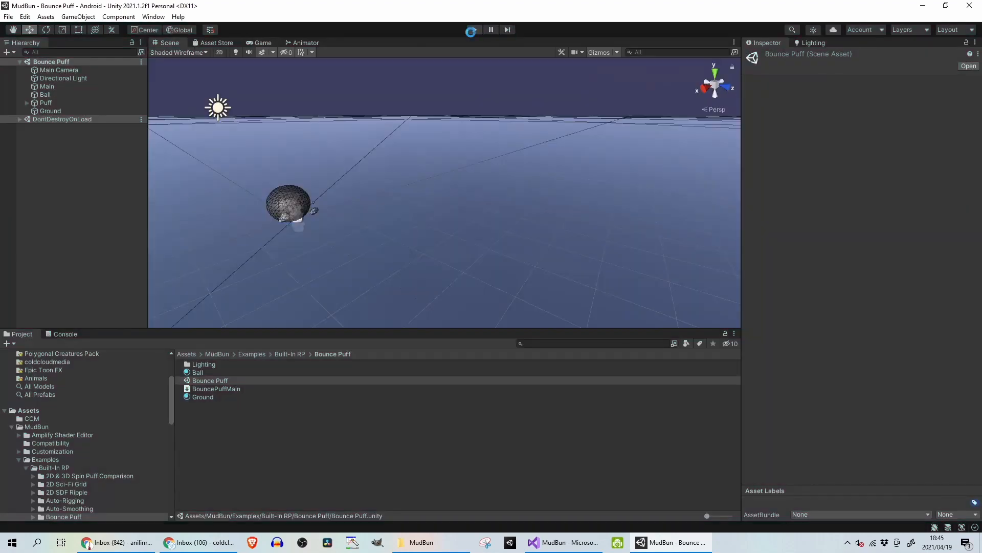
# Open the Brush Groups example scene from the Built-In RP folder and preview it in Play mode
pyautogui.click(284, 353)
pyautogui.doubleClick(236, 412)
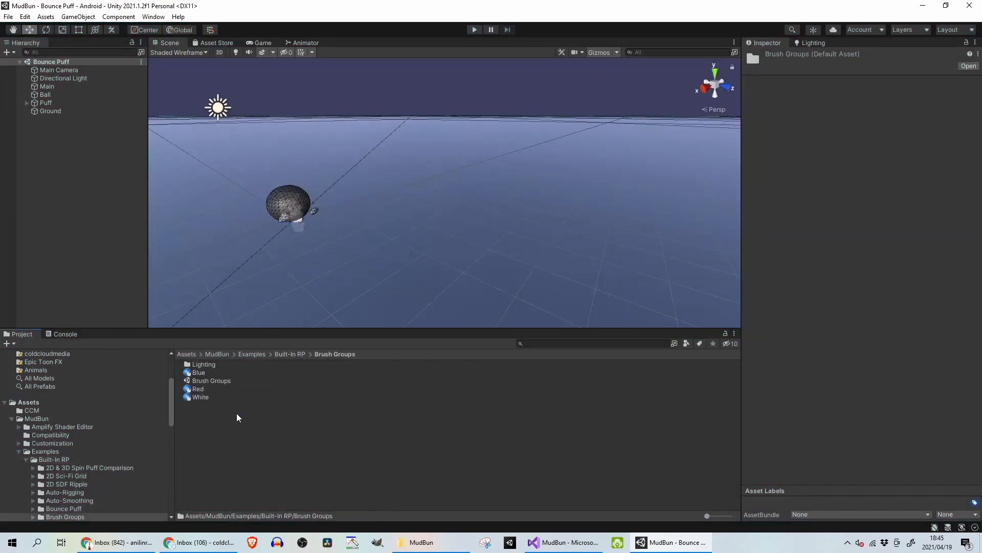
pyautogui.click(219, 381)
pyautogui.doubleClick(219, 381)
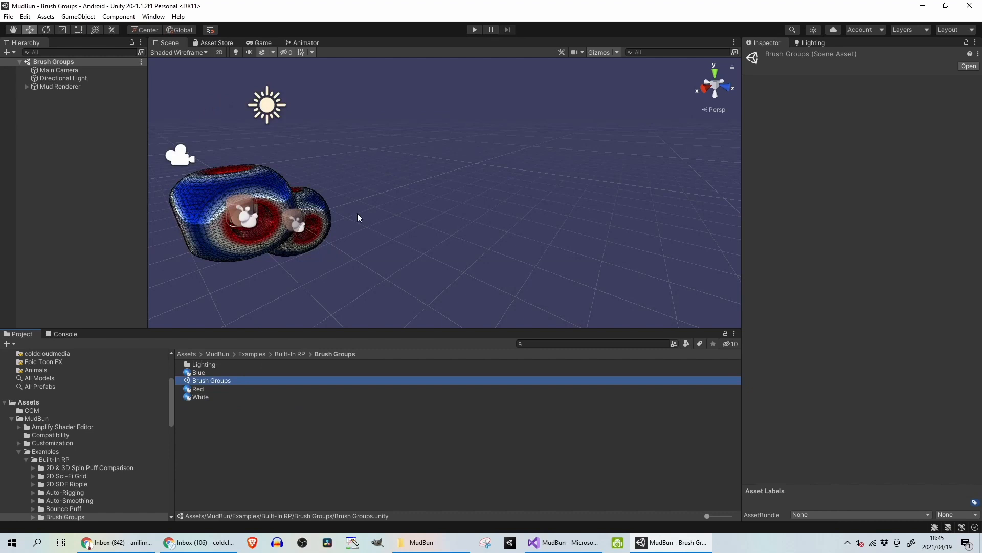
pyautogui.click(474, 30)
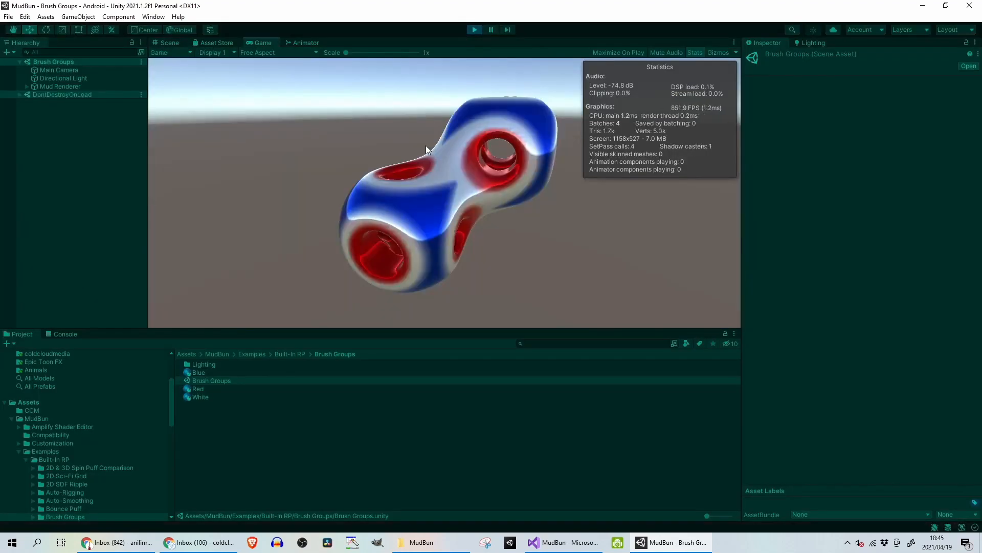
pyautogui.click(470, 32)
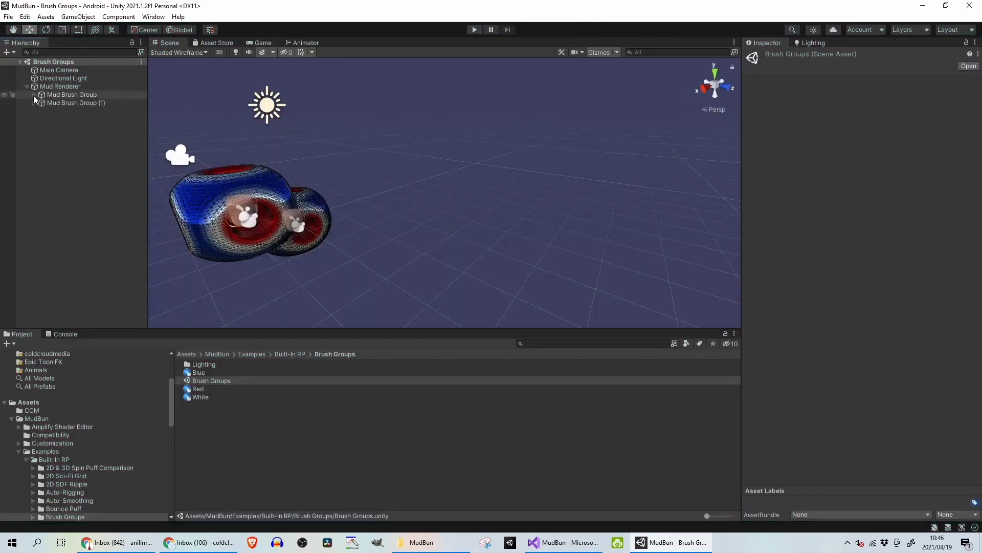
# Examine the components of the first Mud Brush Group and its Mud Box and Mud Cylinder children
pyautogui.click(59, 96)
pyautogui.click(34, 94)
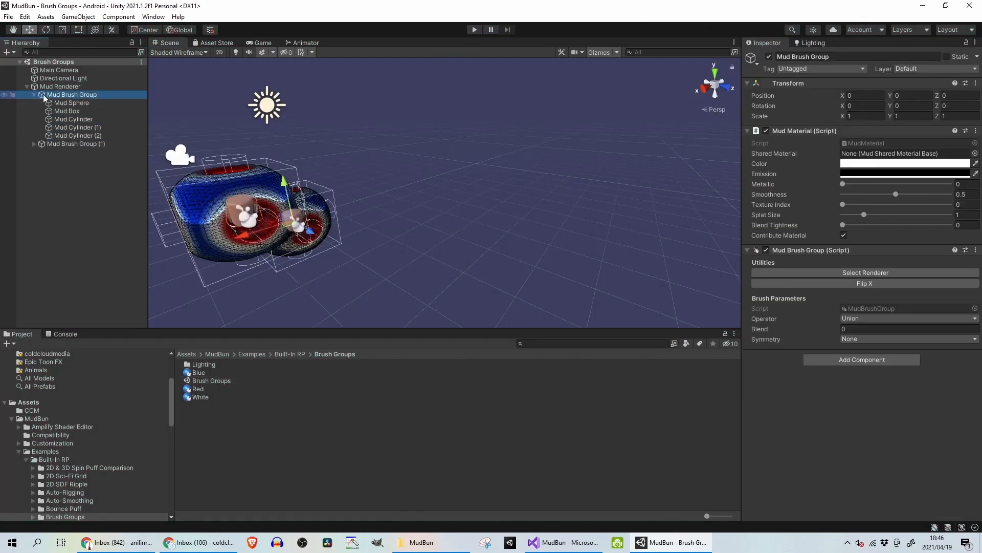
pyautogui.click(77, 110)
pyautogui.click(88, 120)
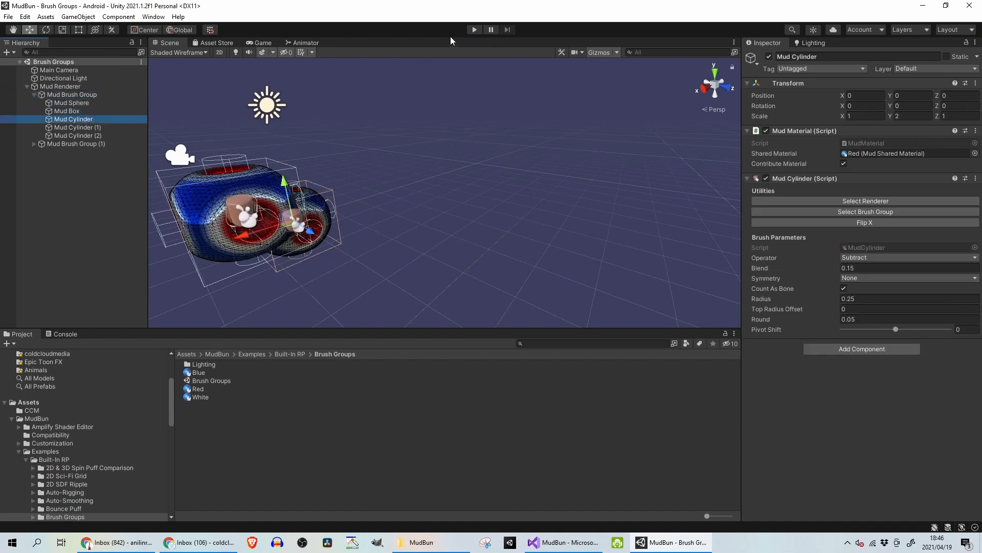
# Open the Chimney Smoke example scene from the Built-In RP folder and inspect the smoke plume from several angles
pyautogui.click(290, 354)
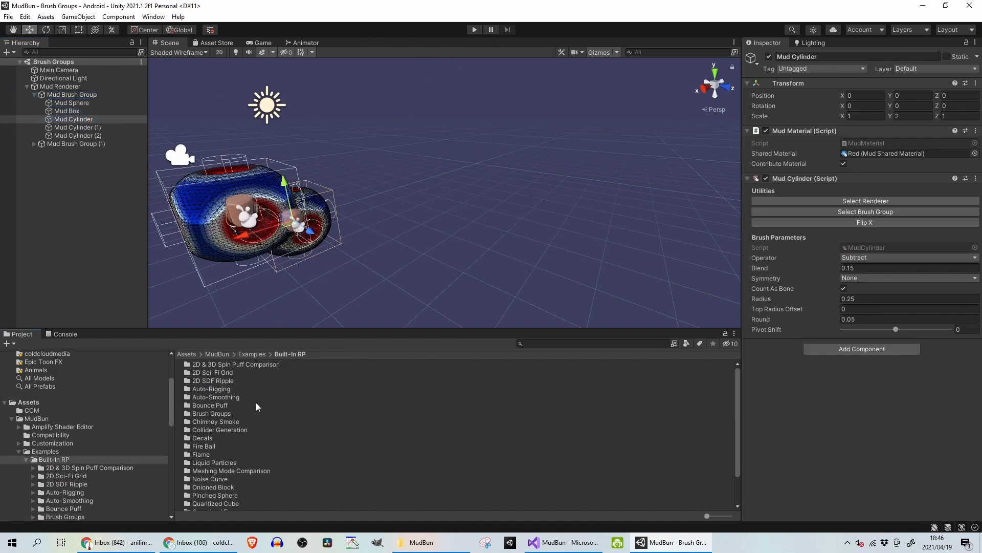
pyautogui.doubleClick(215, 421)
pyautogui.doubleClick(224, 380)
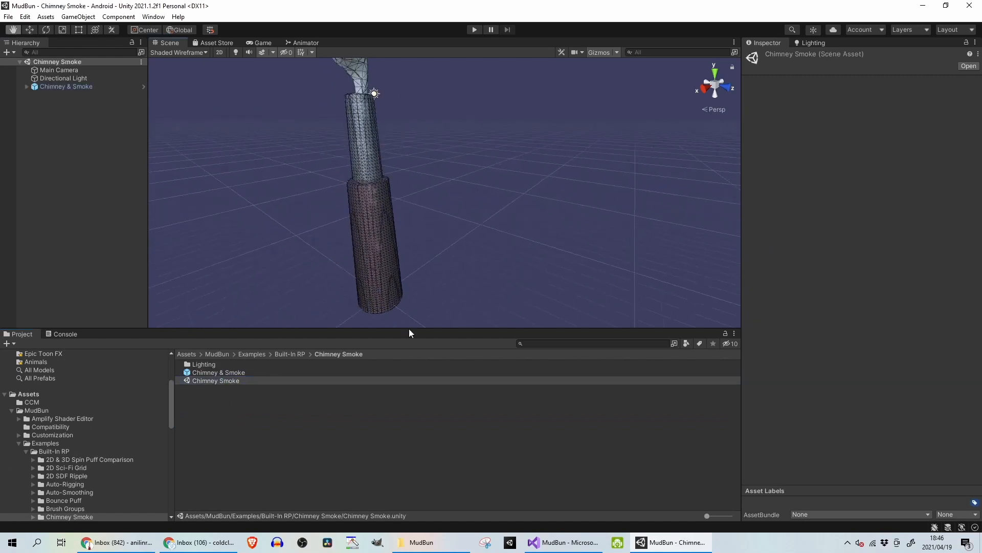
pyautogui.moveTo(392, 124); pyautogui.dragTo(452, 327, button='middle')
pyautogui.scroll(-5, 400, 180)
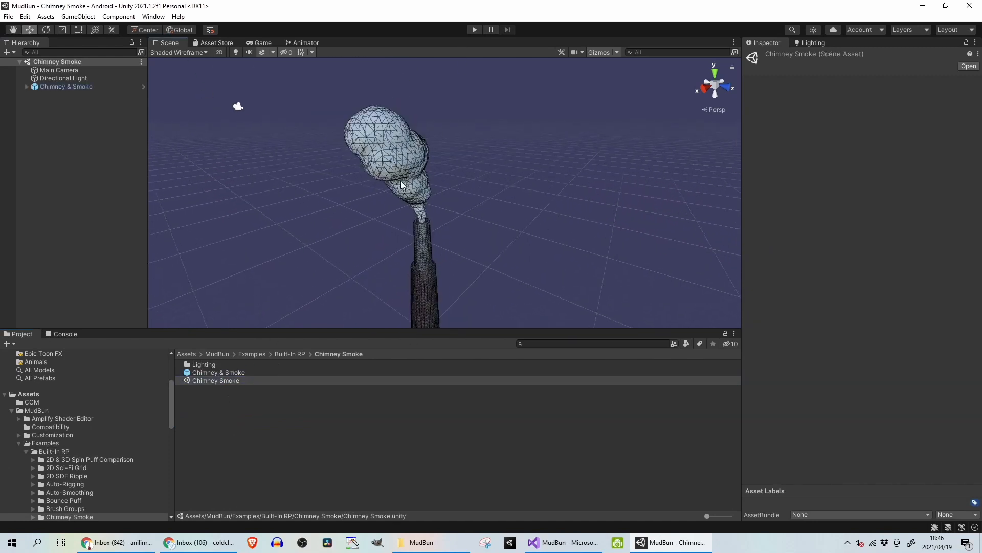
pyautogui.moveTo(544, 191); pyautogui.dragTo(400, 184, button='right')
pyautogui.keyDown('alt'); pyautogui.moveTo(400, 183); pyautogui.dragTo(248, 188); pyautogui.keyUp('alt')
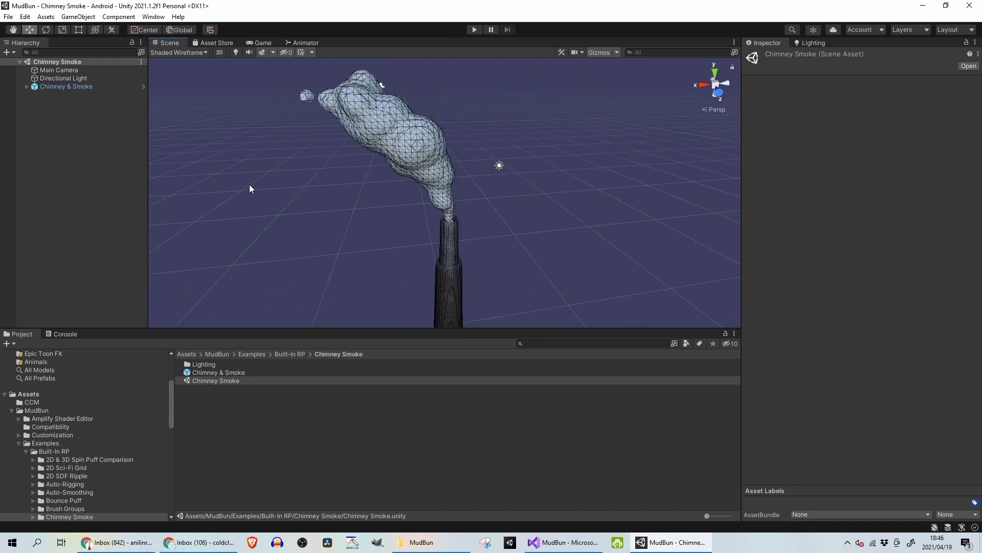
pyautogui.click(398, 130)
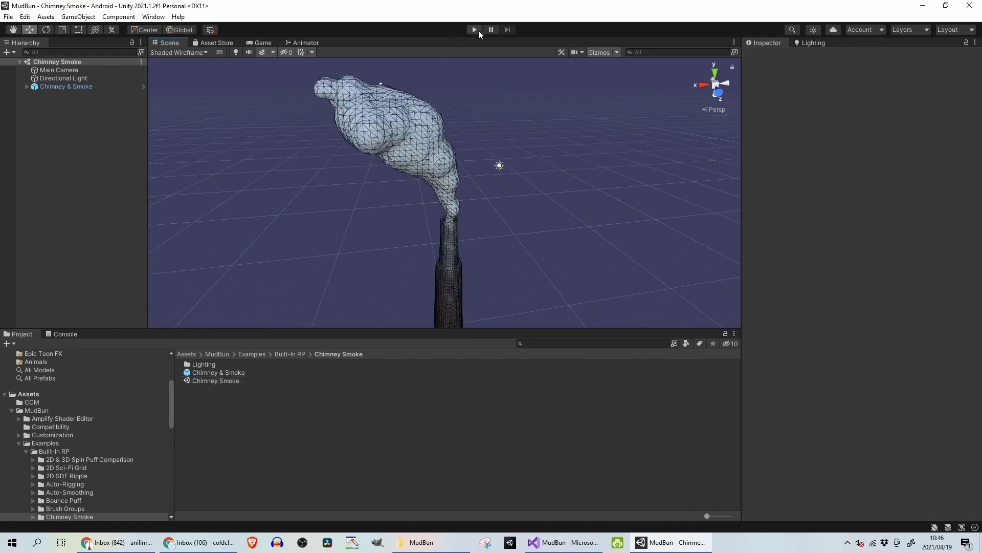
# Look into the Collider Generation example folder inside the Built-In RP folder
pyautogui.click(291, 354)
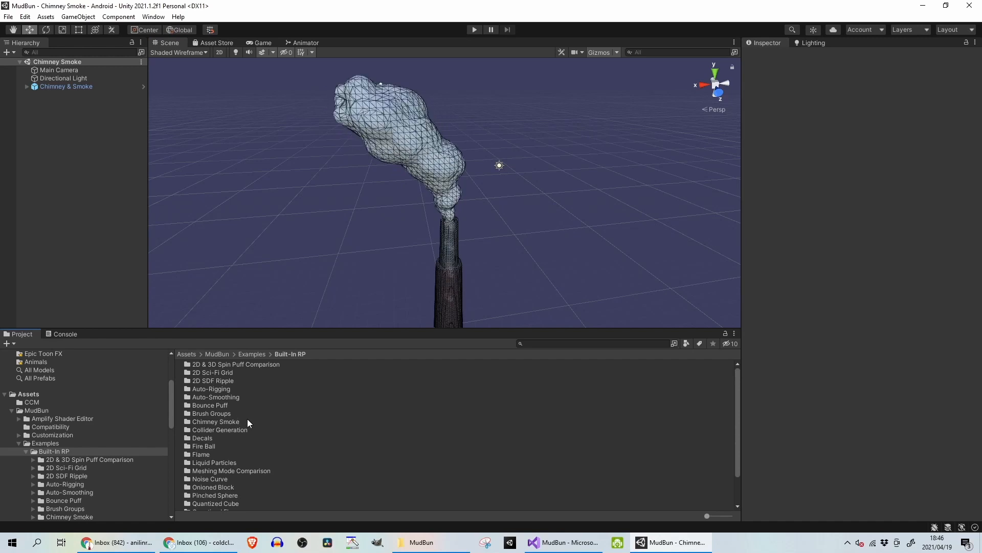
pyautogui.doubleClick(260, 428)
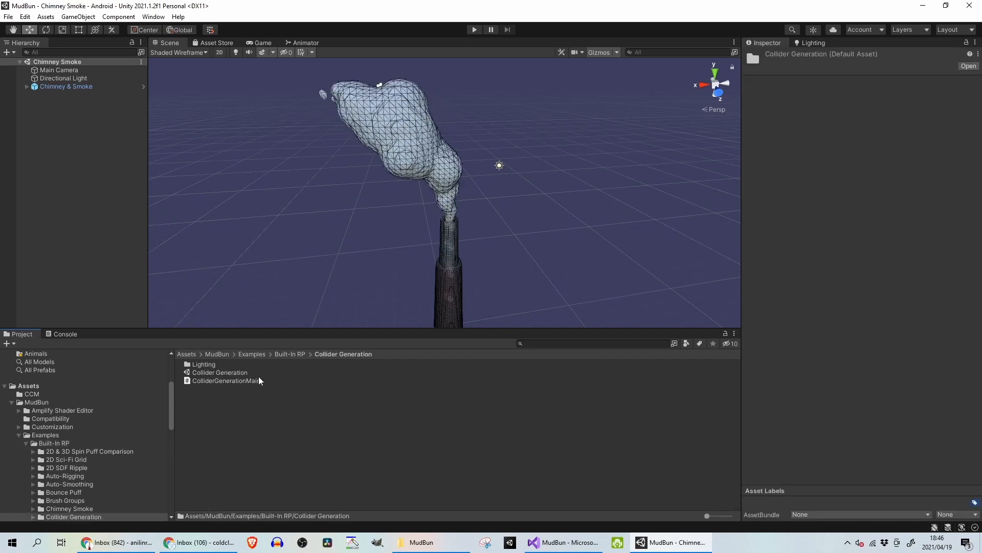
# Open the Decals example scene from the Built-In RP folder and preview it in Play mode
pyautogui.click(280, 354)
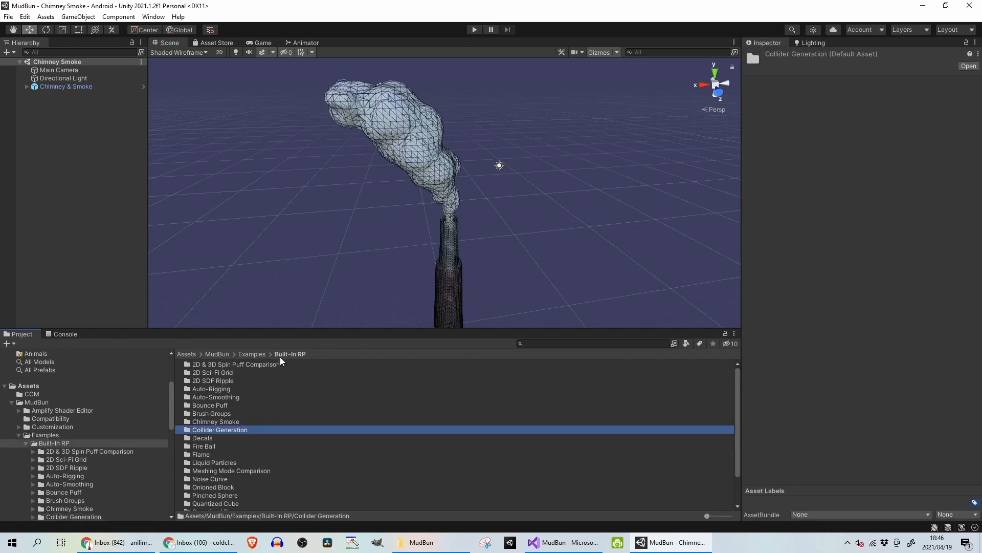
pyautogui.doubleClick(213, 437)
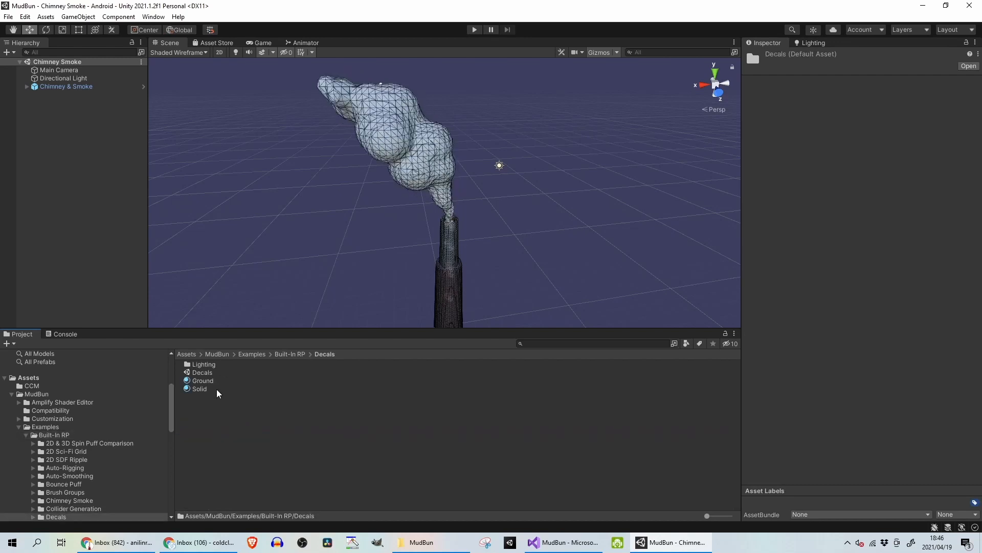
pyautogui.doubleClick(215, 372)
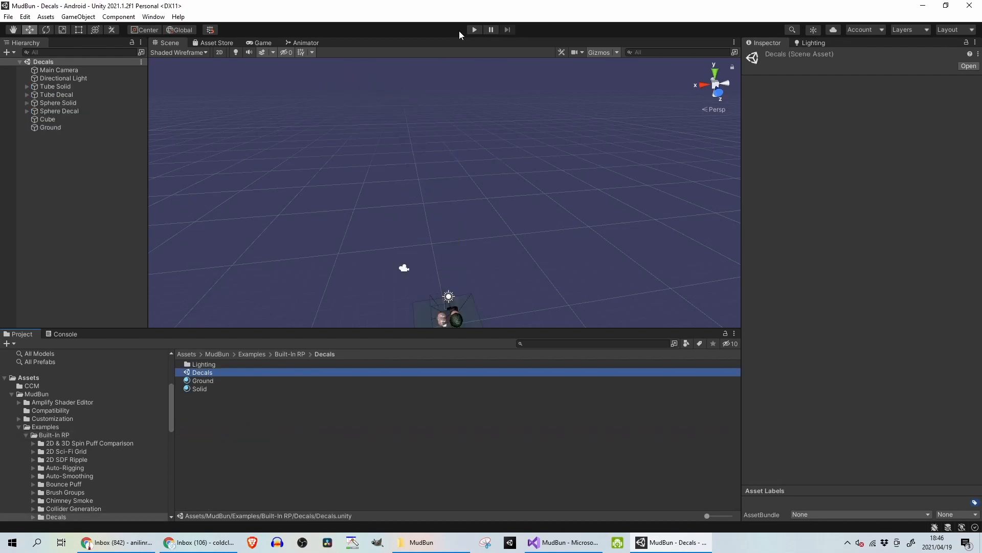
pyautogui.click(475, 30)
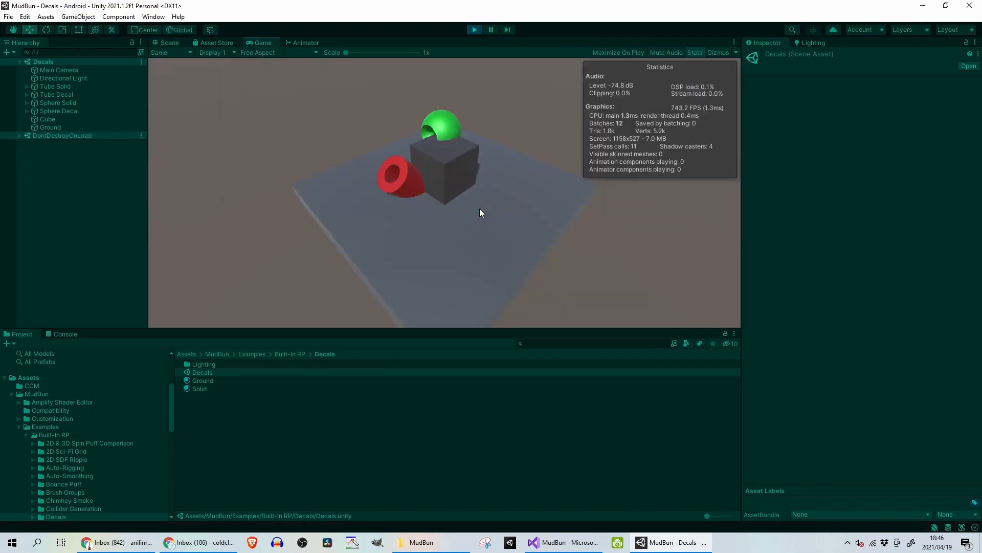
# Exit Play mode and inspect the solid and decal shapes of the Decals scene from several angles
pyautogui.click(475, 29)
pyautogui.press('w')
pyautogui.moveTo(434, 242); pyautogui.dragTo(448, 196, button='right')
pyautogui.scroll(-5, 448, 195)
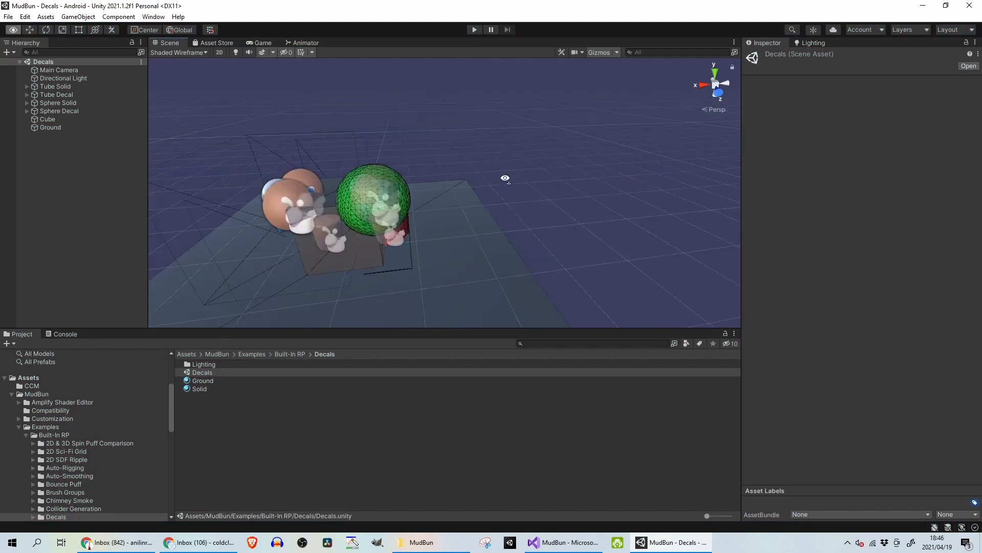
pyautogui.moveTo(506, 179); pyautogui.dragTo(401, 216, button='right')
pyautogui.moveTo(346, 230); pyautogui.dragTo(259, 256, button='middle')
pyautogui.moveTo(259, 256); pyautogui.dragTo(417, 170, button='right')
pyautogui.moveTo(416, 171); pyautogui.dragTo(317, 244, button='middle')
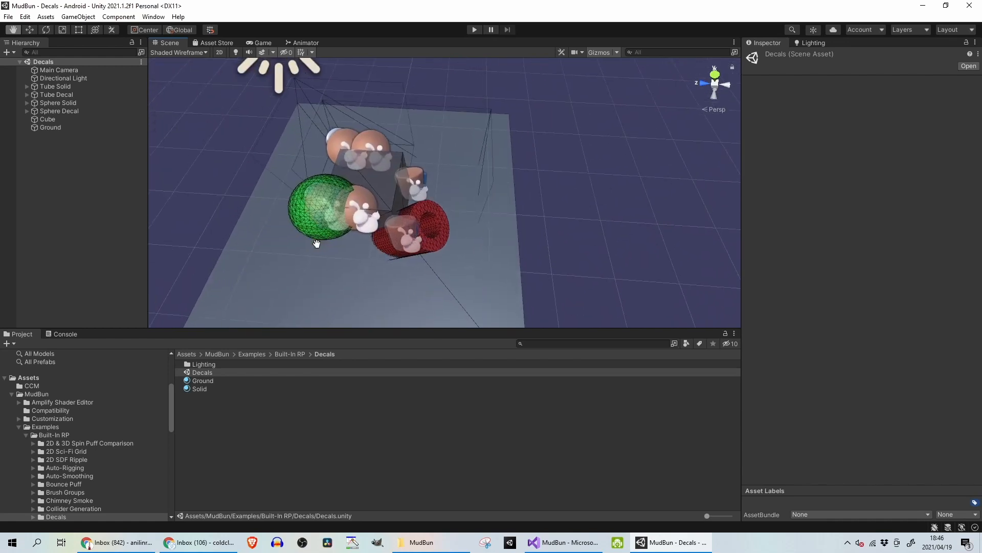
# Examine the Sphere Decal object and its Mud Renderer settings, and preview the Decals scene again in Play mode
pyautogui.click(75, 111)
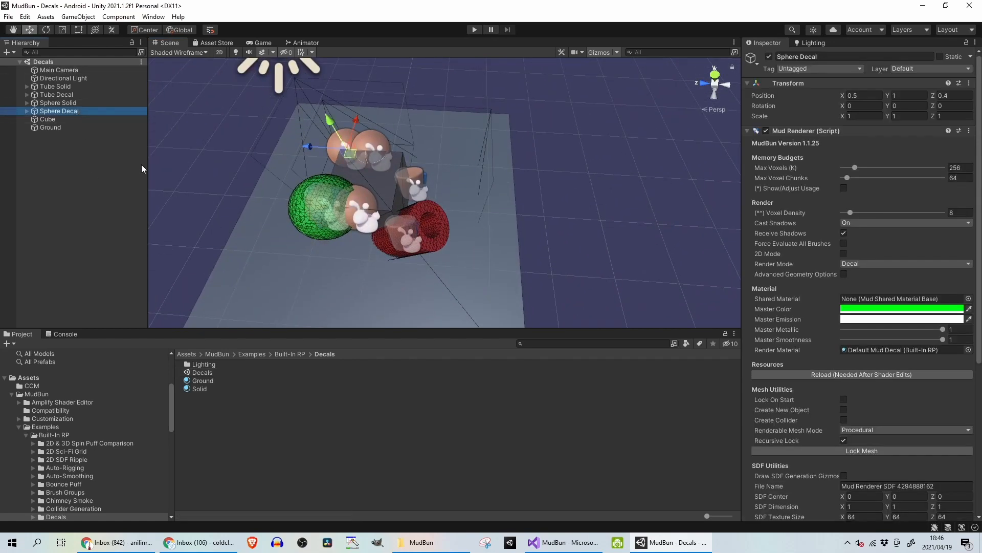
pyautogui.moveTo(240, 168); pyautogui.dragTo(366, 176, button='right')
pyautogui.scroll(-4, 437, 149)
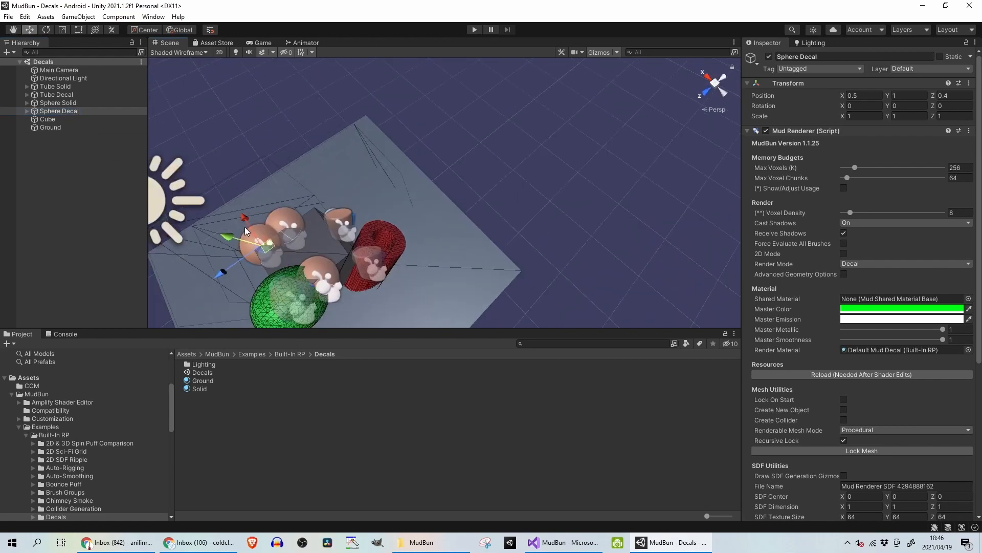
pyautogui.moveTo(317, 218); pyautogui.dragTo(314, 163, button='middle')
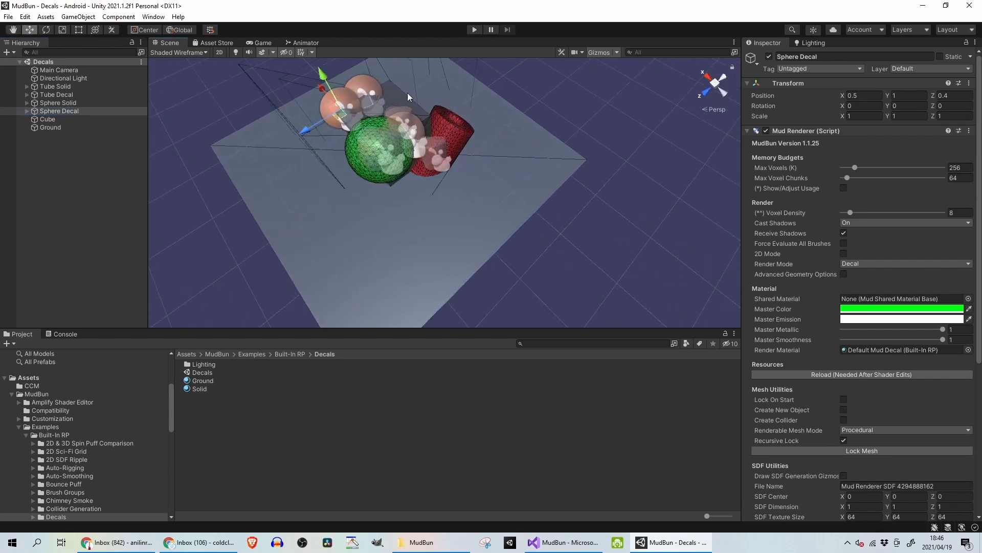
pyautogui.click(473, 29)
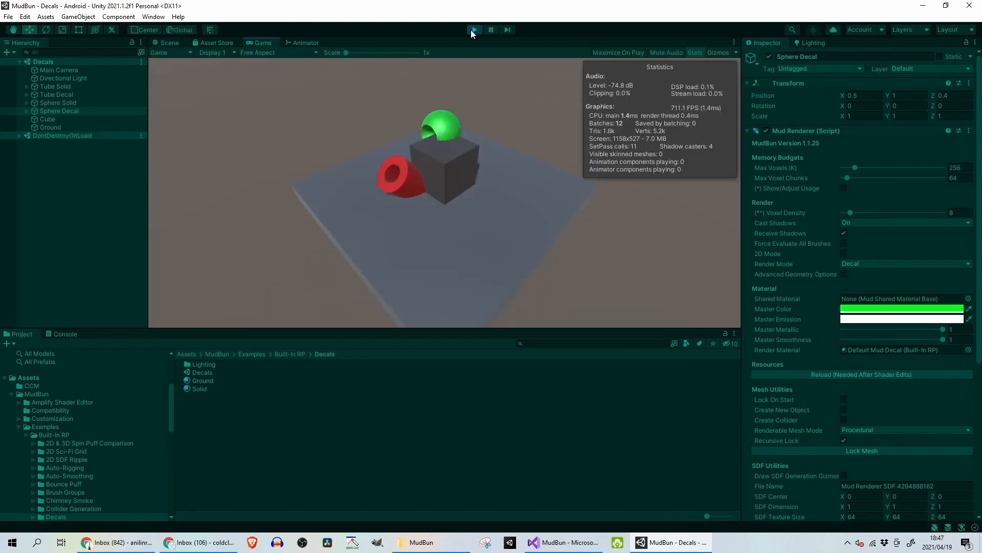
pyautogui.click(471, 29)
# Open the Fireball example scene from the Fire Ball folder in Built-In RP and inspect the fireball from several angles
pyautogui.click(294, 353)
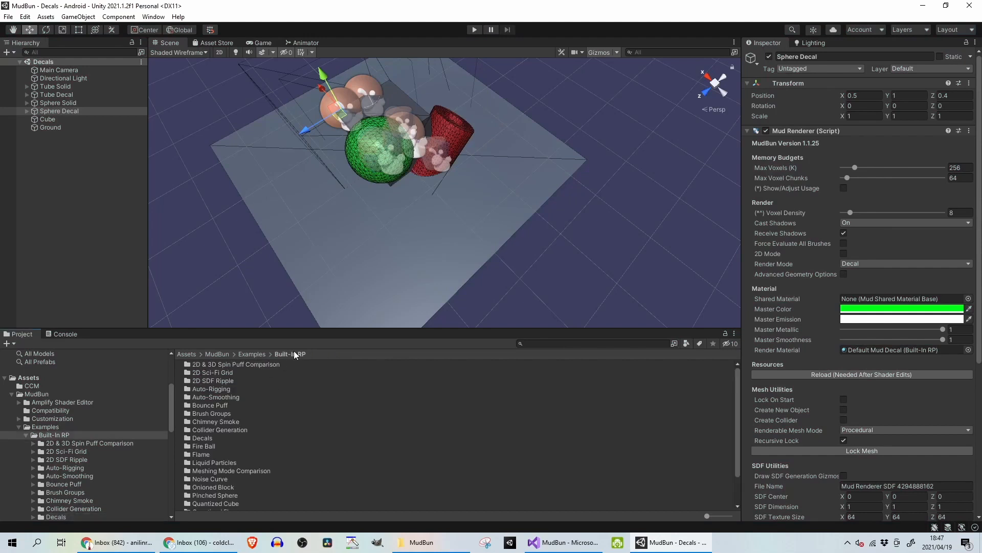
pyautogui.doubleClick(217, 447)
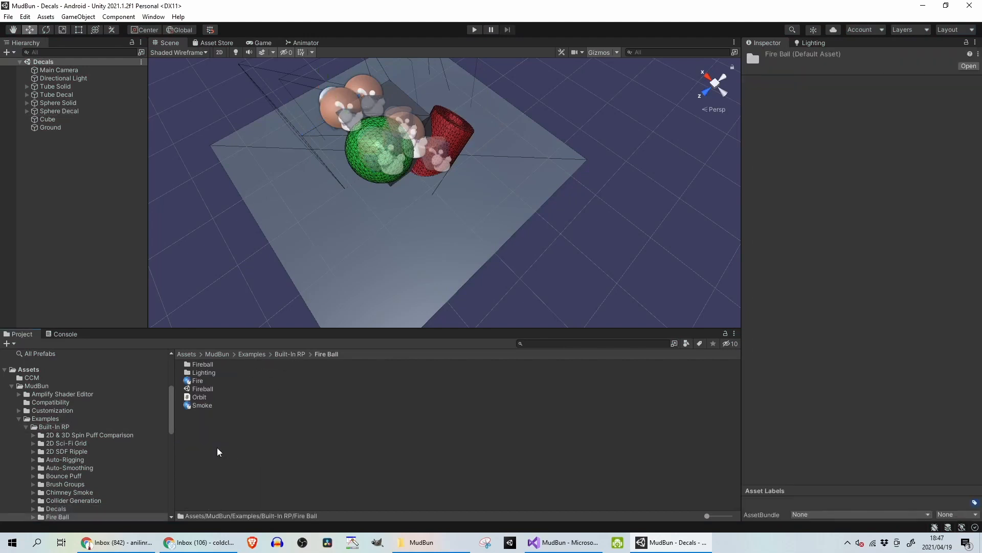
pyautogui.doubleClick(213, 390)
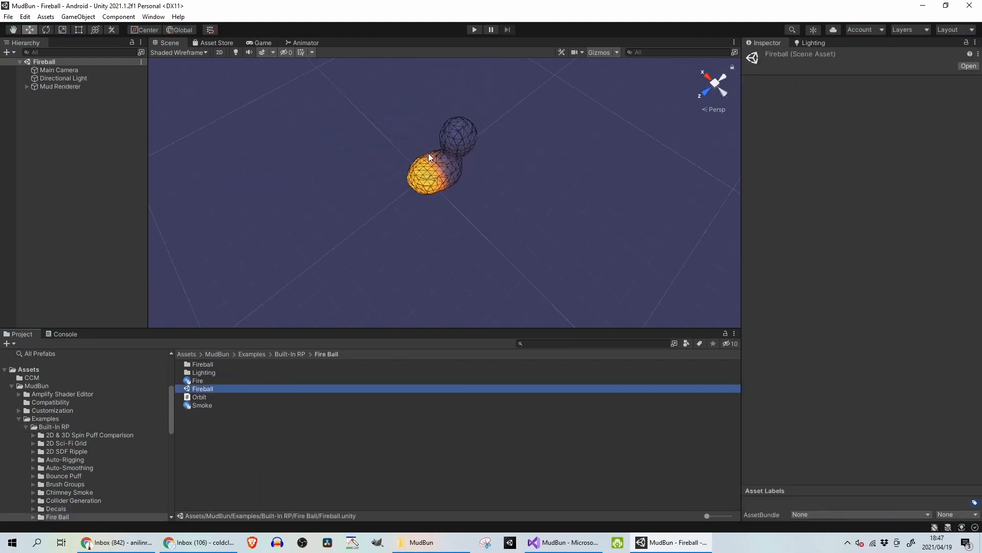
pyautogui.click(703, 79)
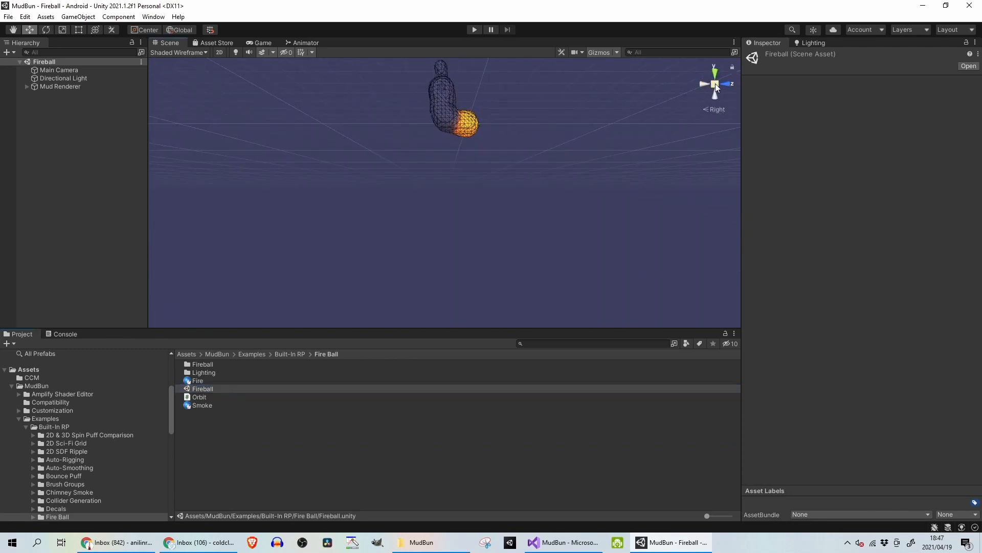
pyautogui.click(704, 83)
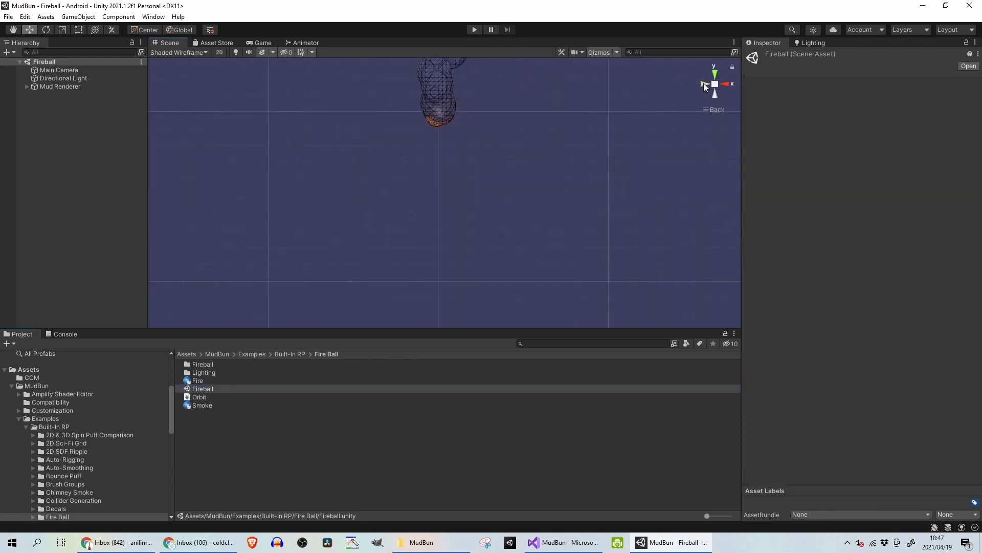
pyautogui.click(715, 85)
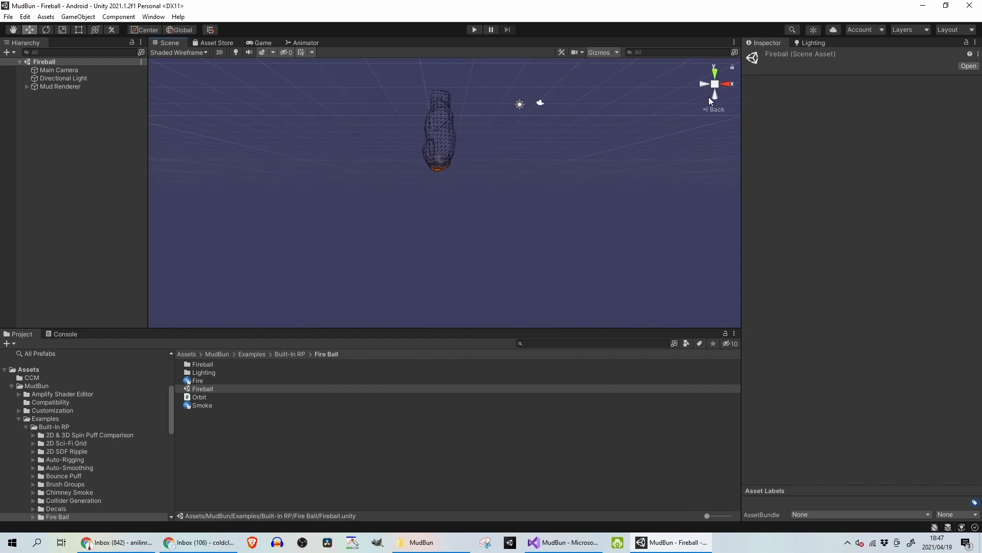
pyautogui.keyDown('alt'); pyautogui.moveTo(500, 174); pyautogui.dragTo(269, 222); pyautogui.keyUp('alt')
pyautogui.moveTo(269, 222); pyautogui.dragTo(131, 204, button='middle')
pyautogui.scroll(4, 238, 197)
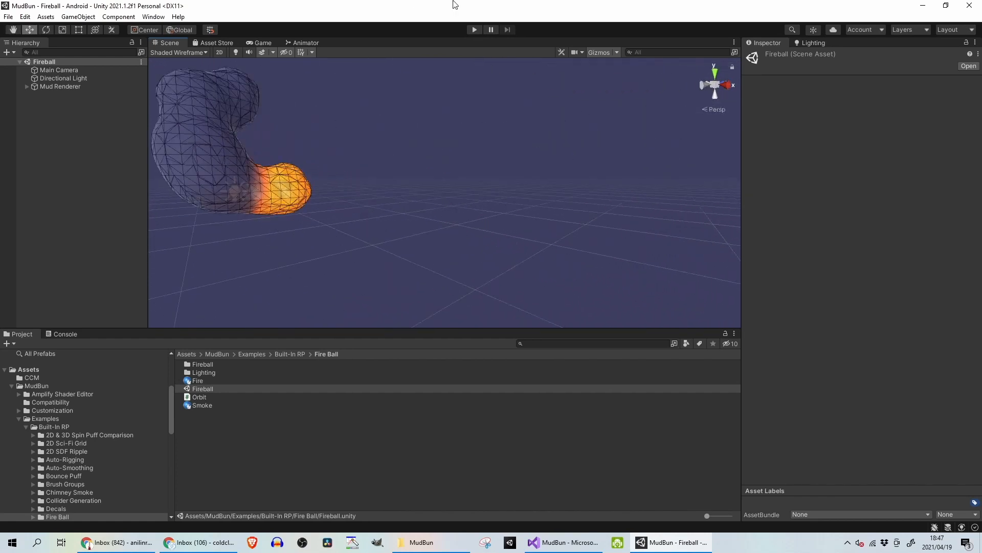
# Preview the Fireball scene in Play mode, watching the moving fireball in both the Game and Scene views
pyautogui.click(478, 30)
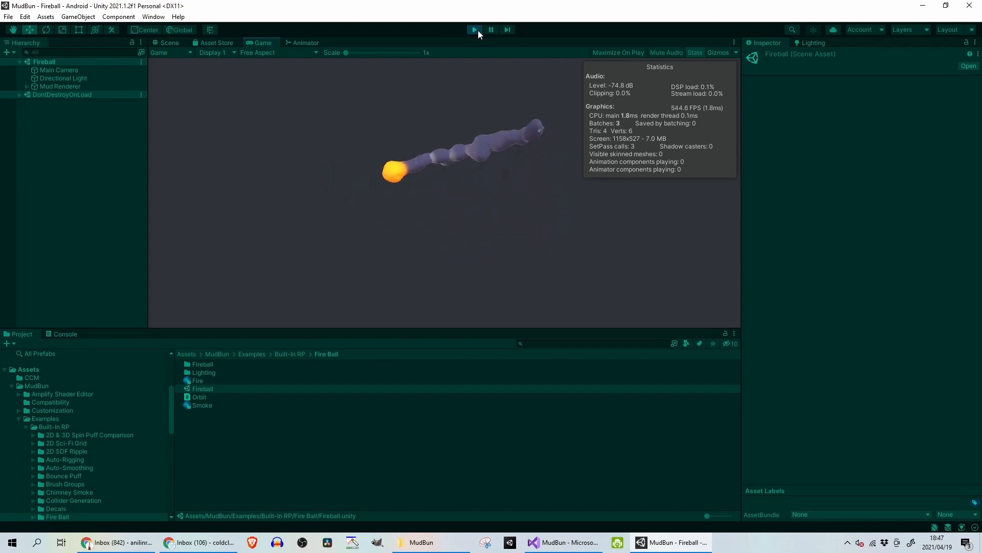
pyautogui.click(165, 45)
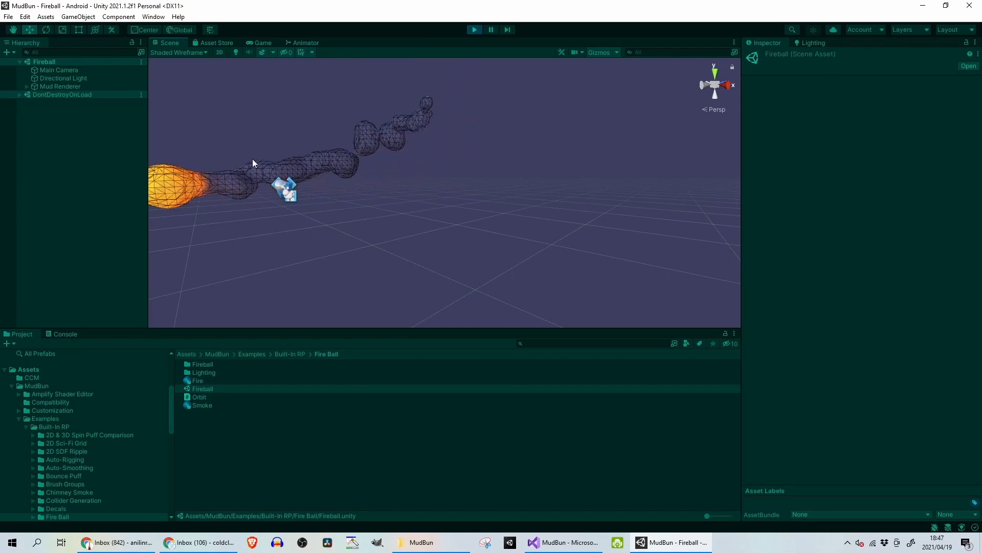
pyautogui.click(475, 29)
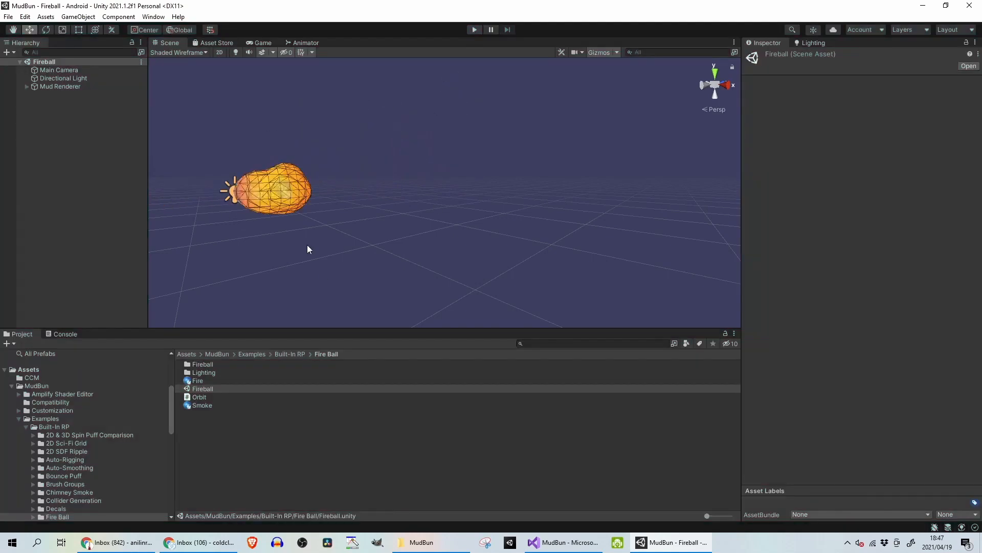
# Open the Flame example scene from the Built-In RP folder and preview it in Play mode
pyautogui.click(299, 353)
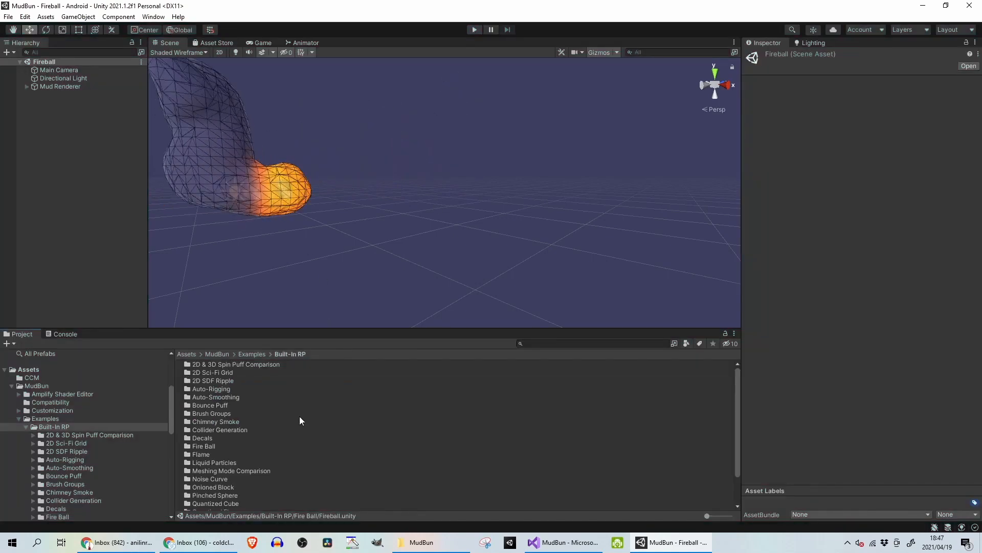
pyautogui.doubleClick(221, 454)
pyautogui.doubleClick(216, 380)
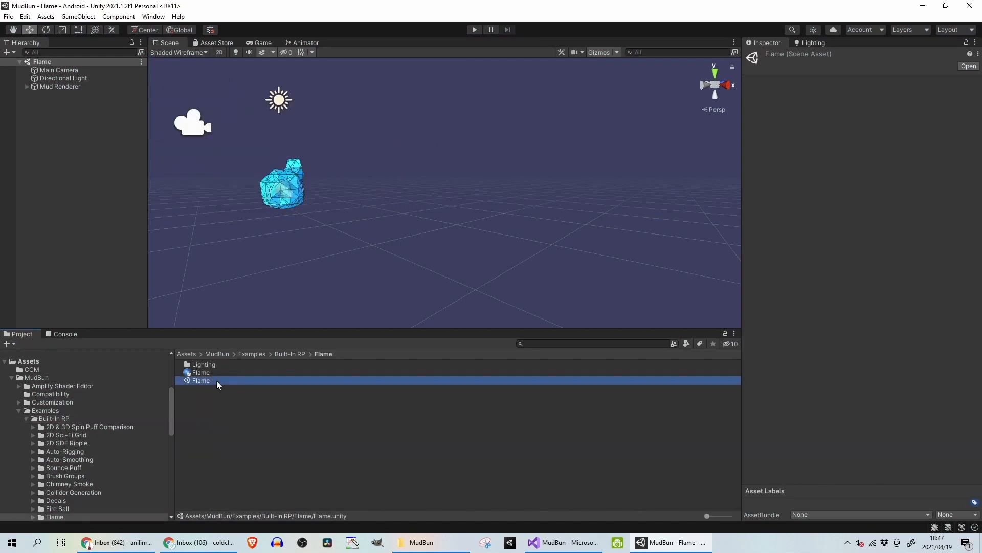
pyautogui.click(473, 30)
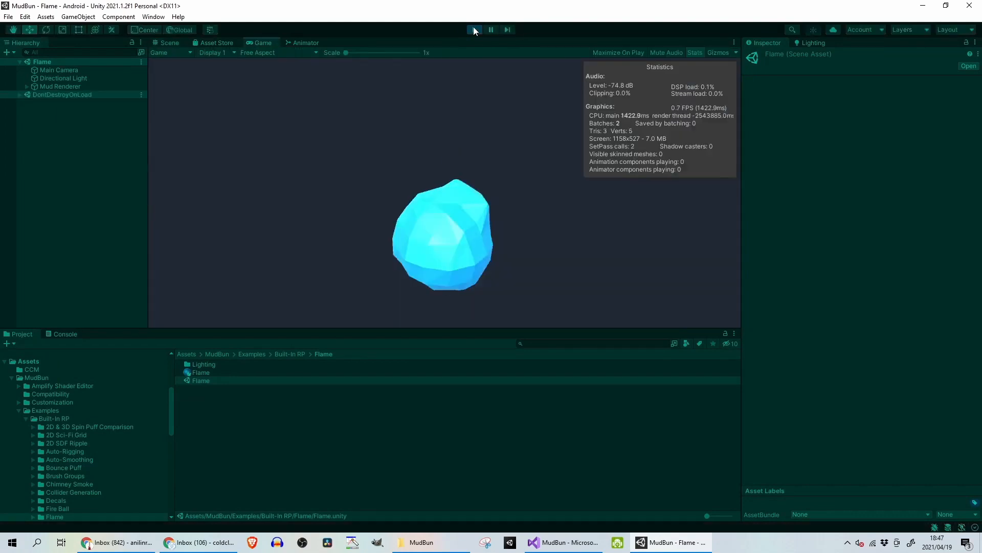
pyautogui.click(473, 29)
# Open the Liquid Particles example scene from the Built-In RP folder
pyautogui.click(298, 354)
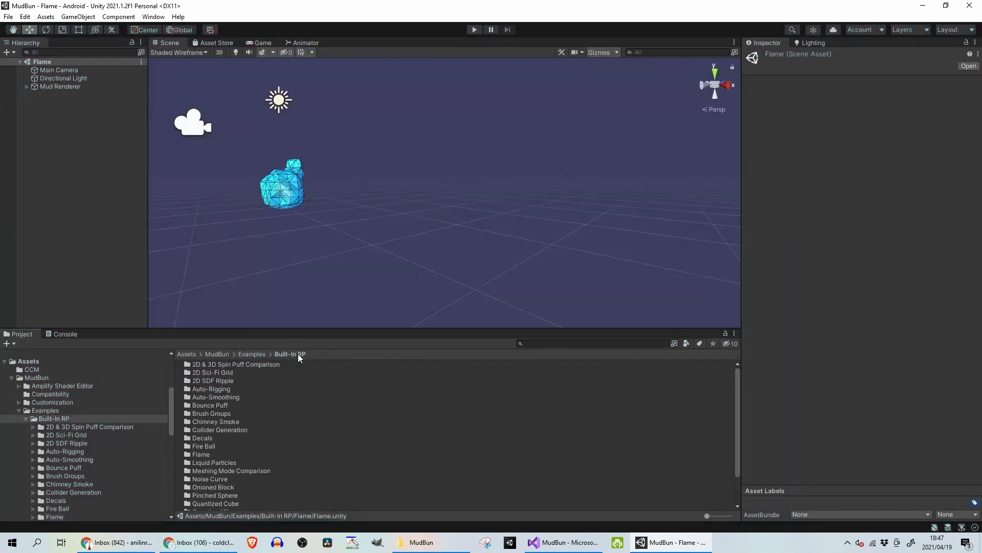
pyautogui.doubleClick(216, 462)
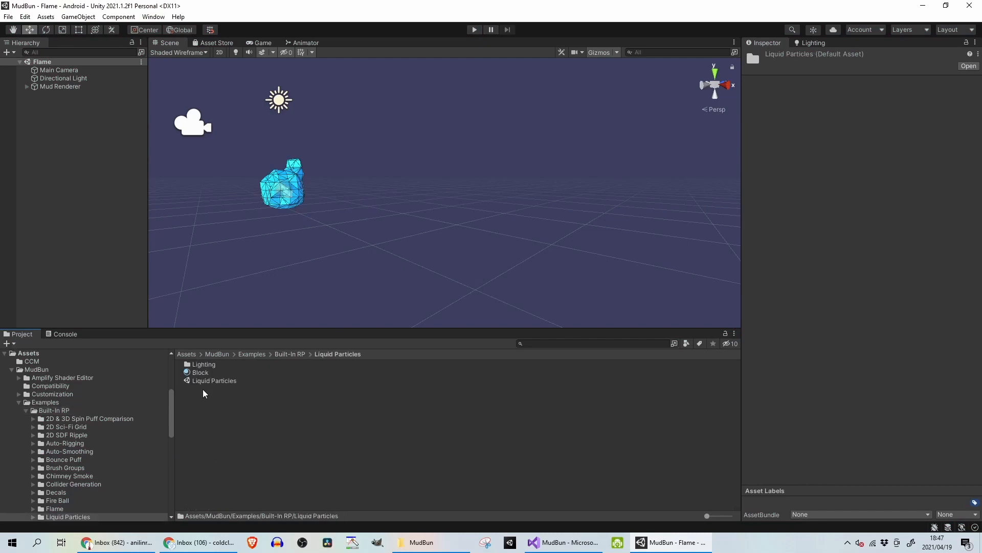
pyautogui.doubleClick(210, 381)
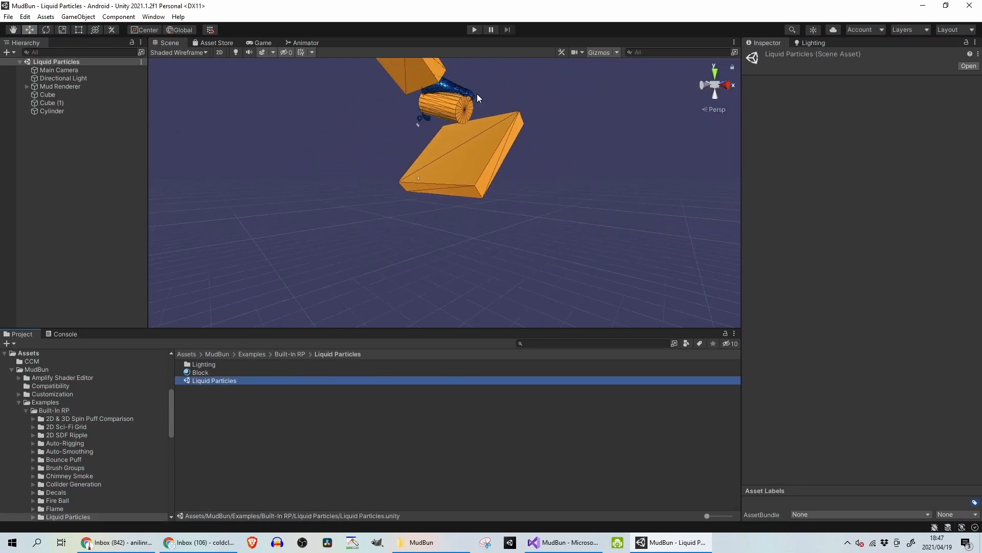
# Inspect the liquid flowing over the cubes and cylinder from several angles and preview it in Play mode
pyautogui.moveTo(468, 159); pyautogui.dragTo(425, 270, button='middle')
pyautogui.keyDown('alt'); pyautogui.moveTo(575, 178); pyautogui.dragTo(467, 190); pyautogui.keyUp('alt')
pyautogui.moveTo(419, 188); pyautogui.dragTo(308, 161, button='middle')
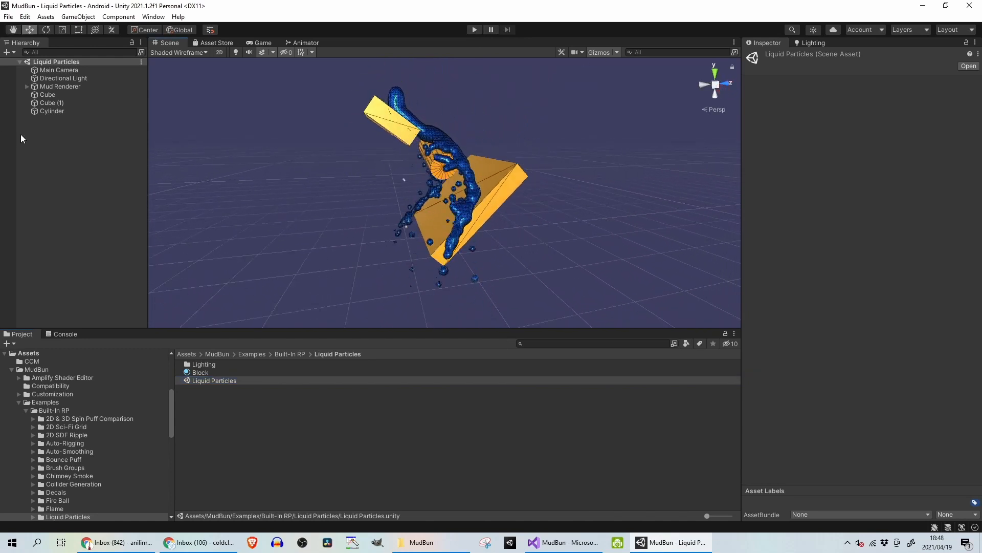
pyautogui.keyDown('alt'); pyautogui.moveTo(219, 138); pyautogui.dragTo(461, 171); pyautogui.keyUp('alt')
pyautogui.moveTo(461, 171); pyautogui.dragTo(404, 222, button='middle')
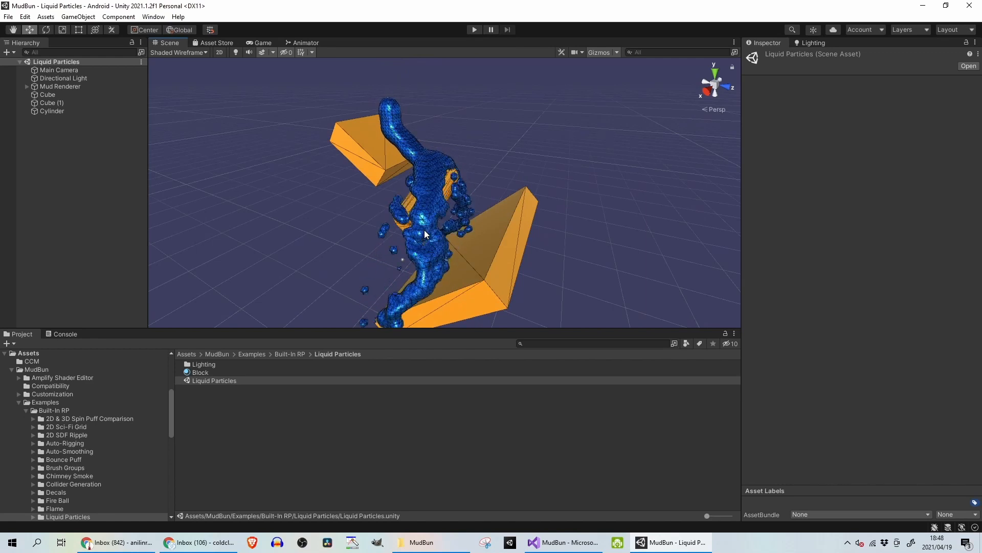
pyautogui.click(475, 30)
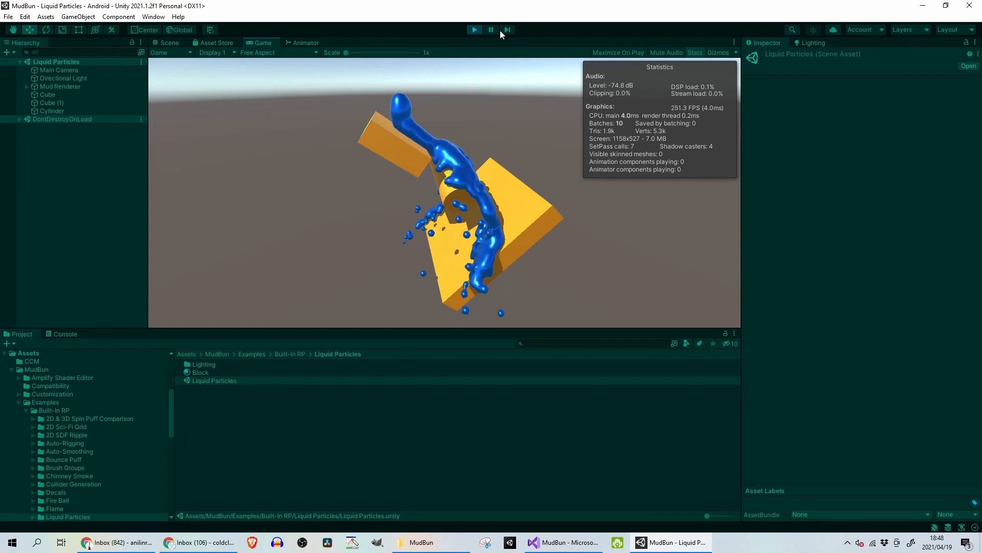
pyautogui.click(473, 32)
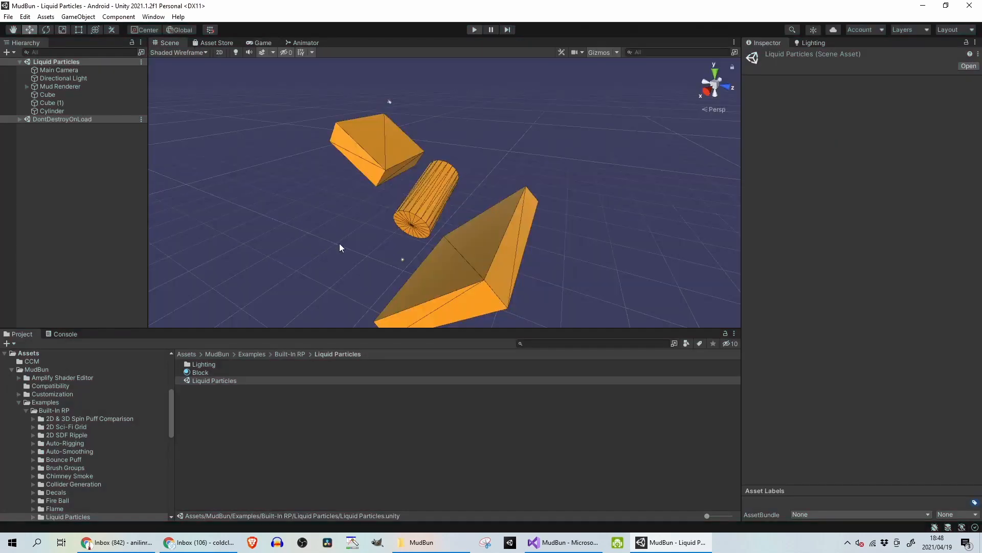
# Open the Meshing Mode Comparison example scene from the Built-In RP folder
pyautogui.click(291, 355)
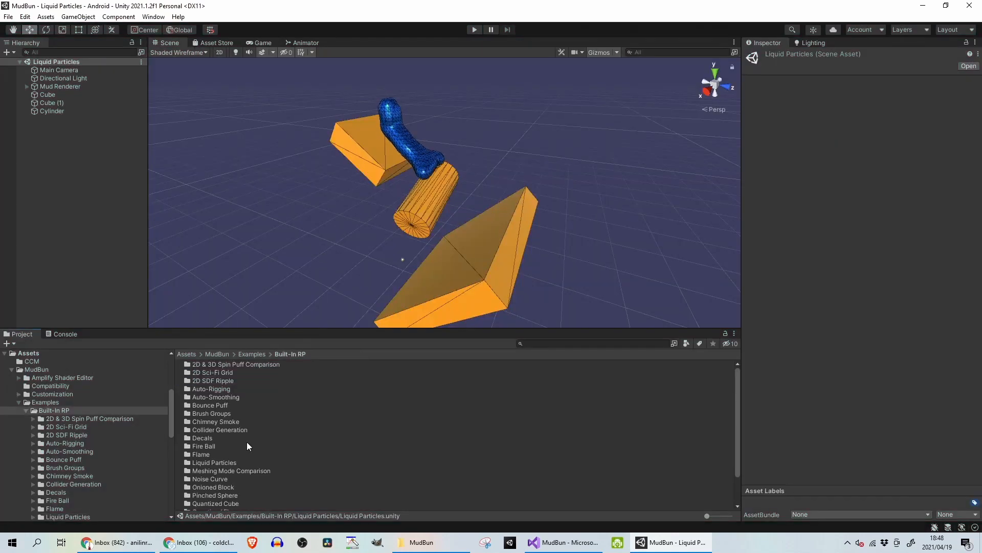
pyautogui.doubleClick(252, 469)
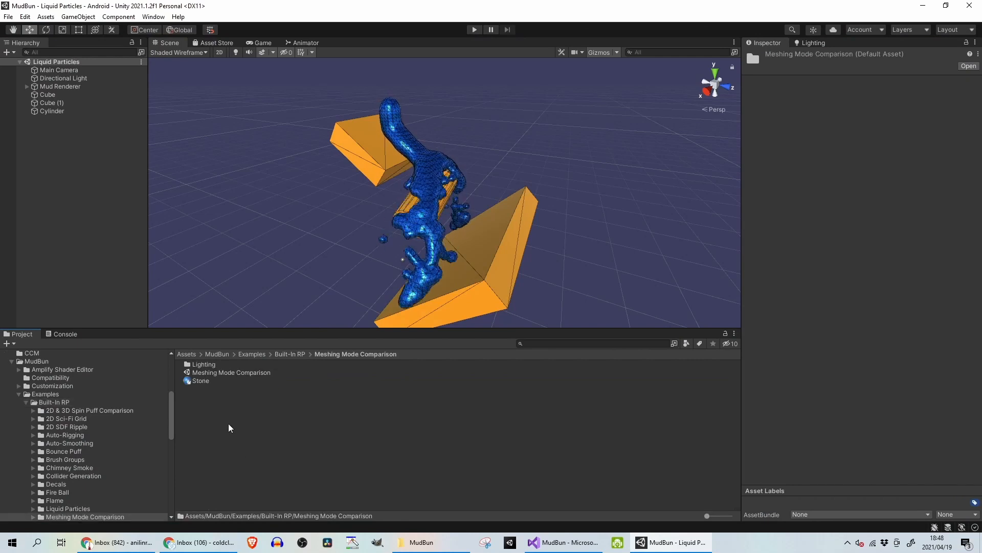
pyautogui.click(216, 371)
pyautogui.doubleClick(215, 372)
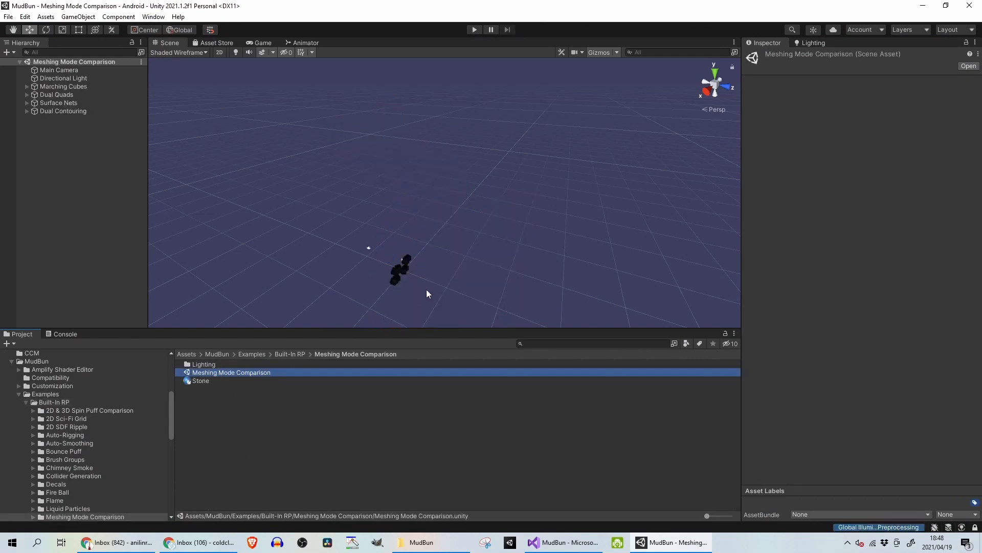
# Compare the Marching Cubes, Dual Quads, Surface Nets and Dual Contouring meshes in the Scene view and in Play mode
pyautogui.keyDown('alt'); pyautogui.moveTo(429, 294); pyautogui.dragTo(419, 281); pyautogui.keyUp('alt')
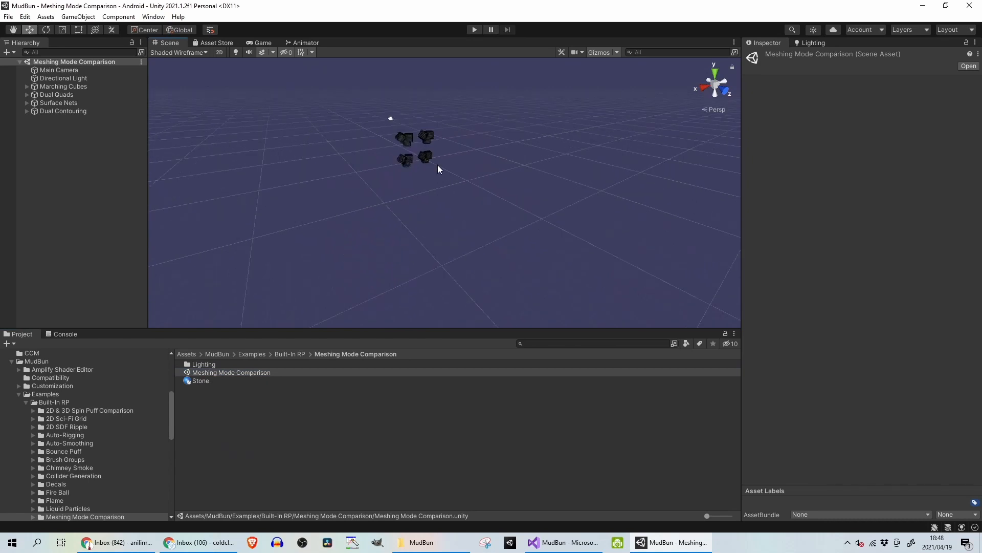
pyautogui.scroll(9, 438, 164)
pyautogui.moveTo(451, 106); pyautogui.dragTo(537, 242, button='middle')
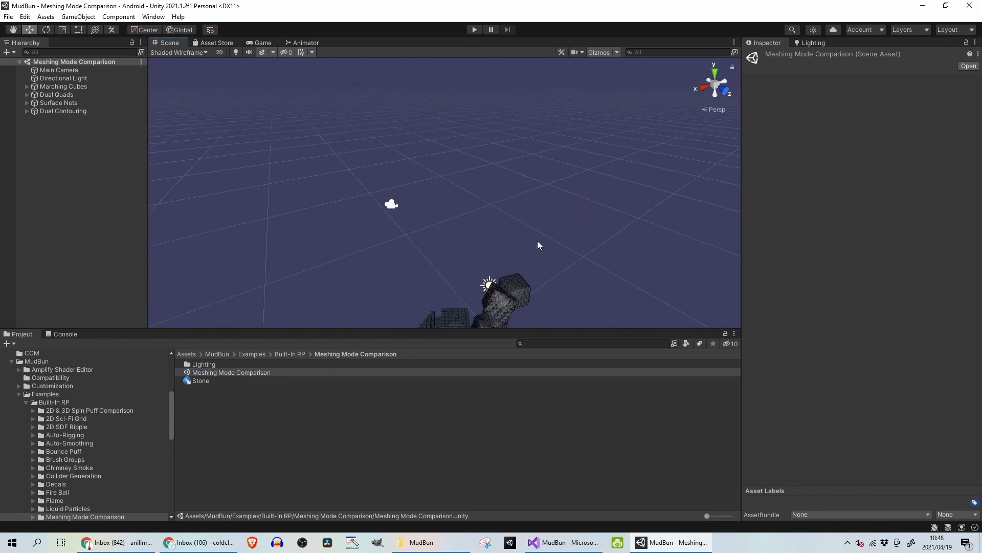
pyautogui.click(474, 29)
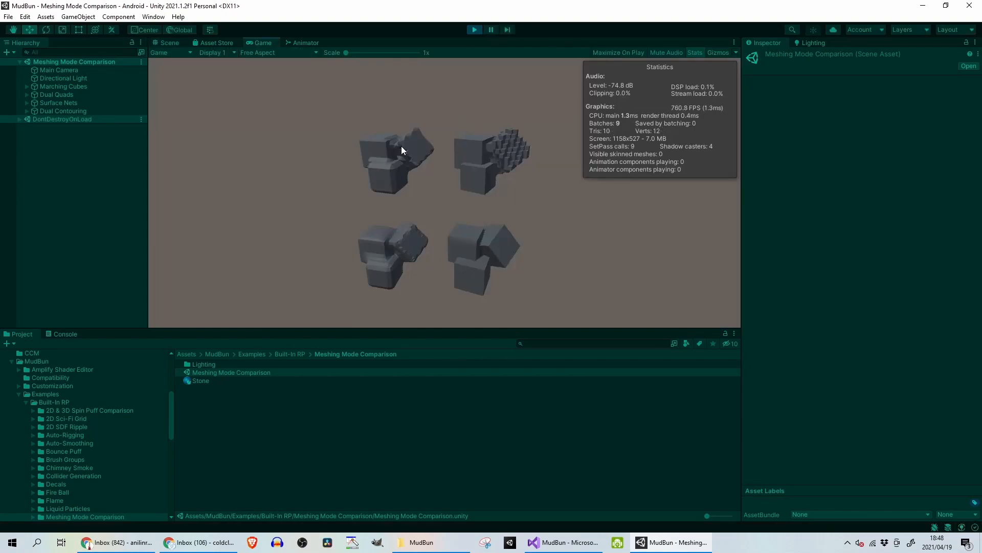
pyautogui.click(476, 30)
pyautogui.moveTo(395, 161); pyautogui.dragTo(377, 62, button='middle')
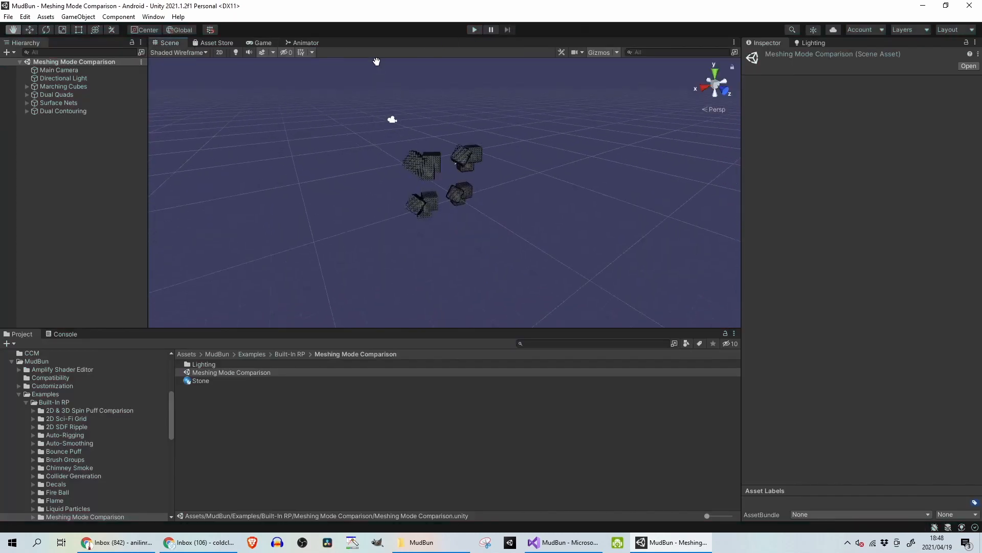
# Open the Noise Curve example scene from the Built-In RP folder
pyautogui.click(299, 354)
pyautogui.scroll(-3, 229, 450)
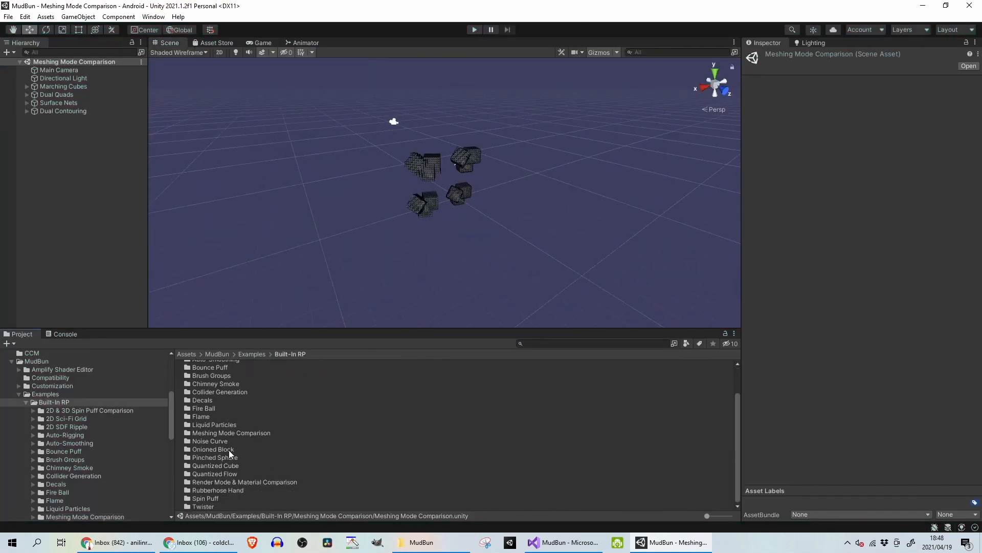
pyautogui.doubleClick(239, 441)
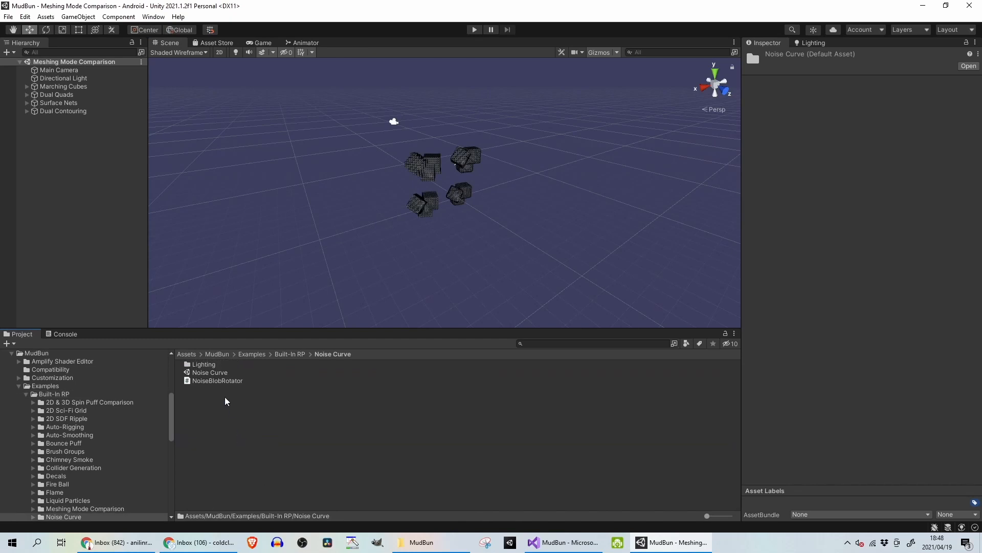
pyautogui.click(221, 372)
pyautogui.doubleClick(221, 372)
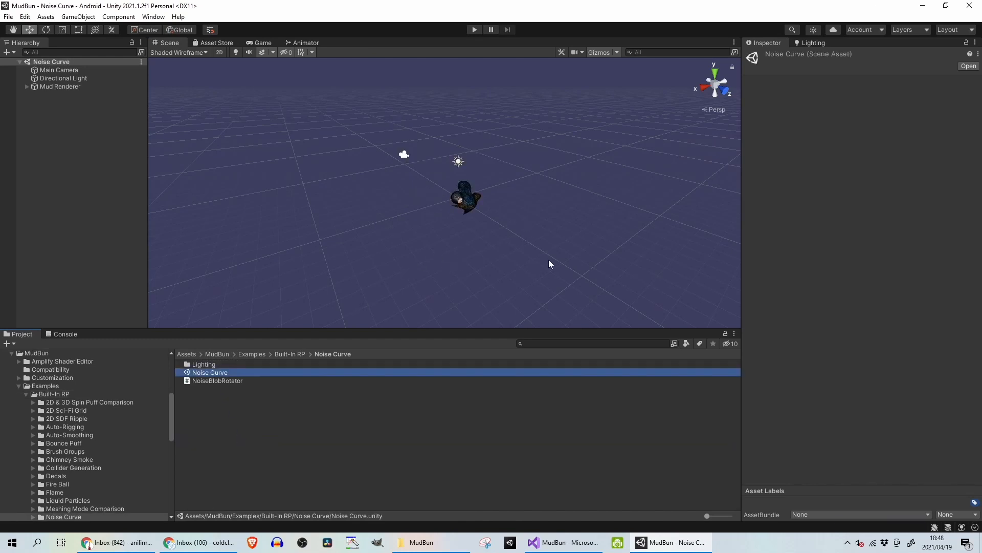
# Inspect the noisy blue and orange curve mesh up close and preview its motion in Play mode
pyautogui.scroll(1, 549, 261)
pyautogui.moveTo(548, 262); pyautogui.dragTo(477, 238, button='middle')
pyautogui.scroll(7, 477, 239)
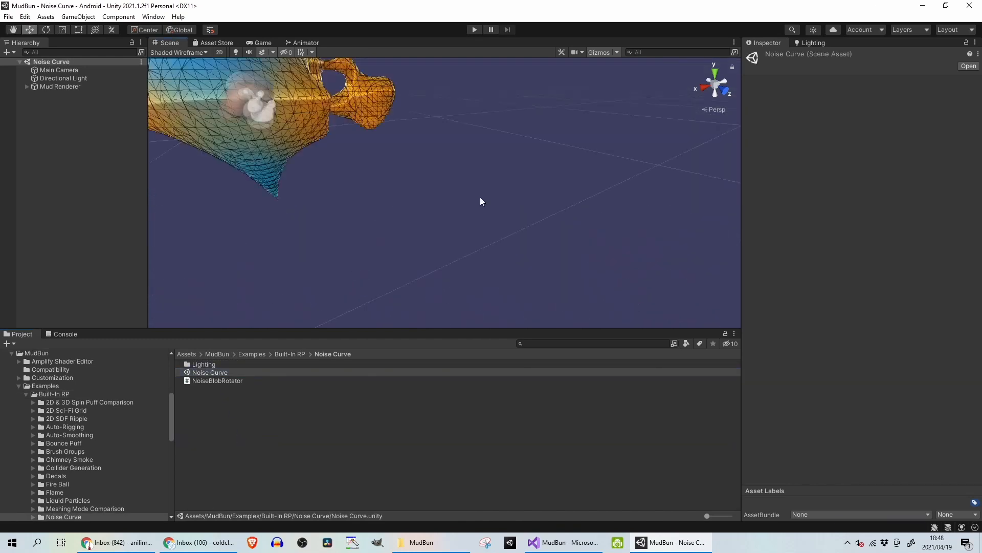
pyautogui.scroll(-6, 479, 197)
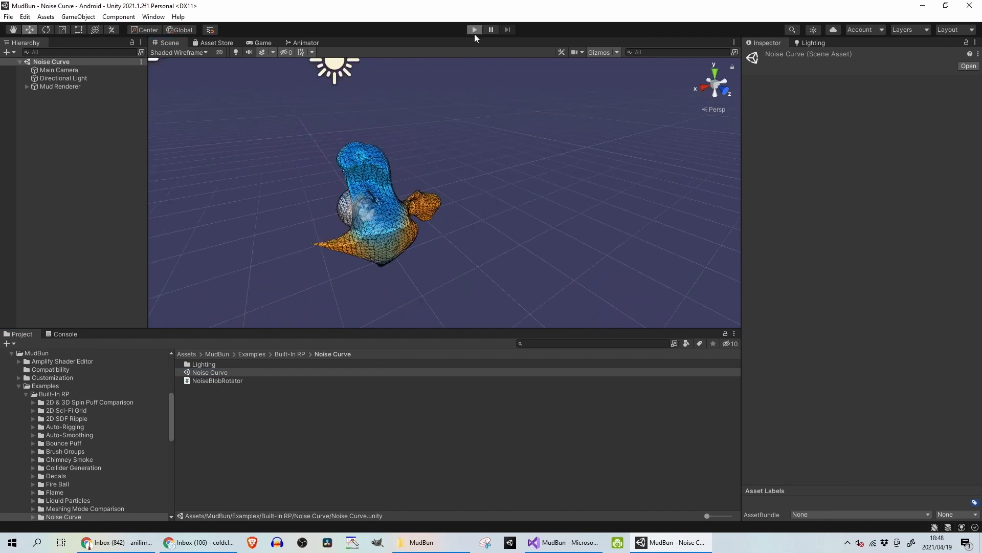
pyautogui.click(474, 31)
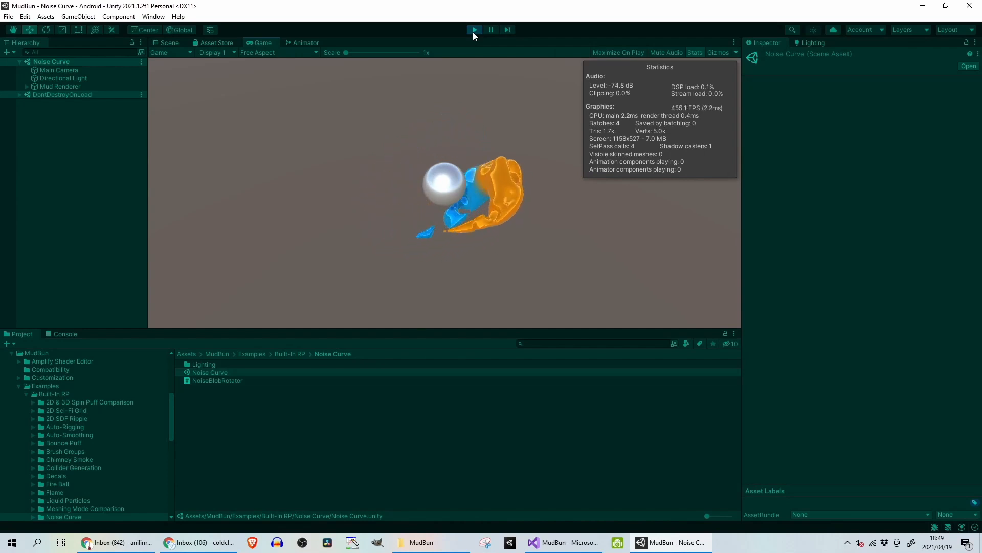
pyautogui.click(473, 29)
# Examine the Mud Renderer's hierarchy down to GameObject (1), its Mud Curve (Simple) brush settings and Curve Point A
pyautogui.click(46, 86)
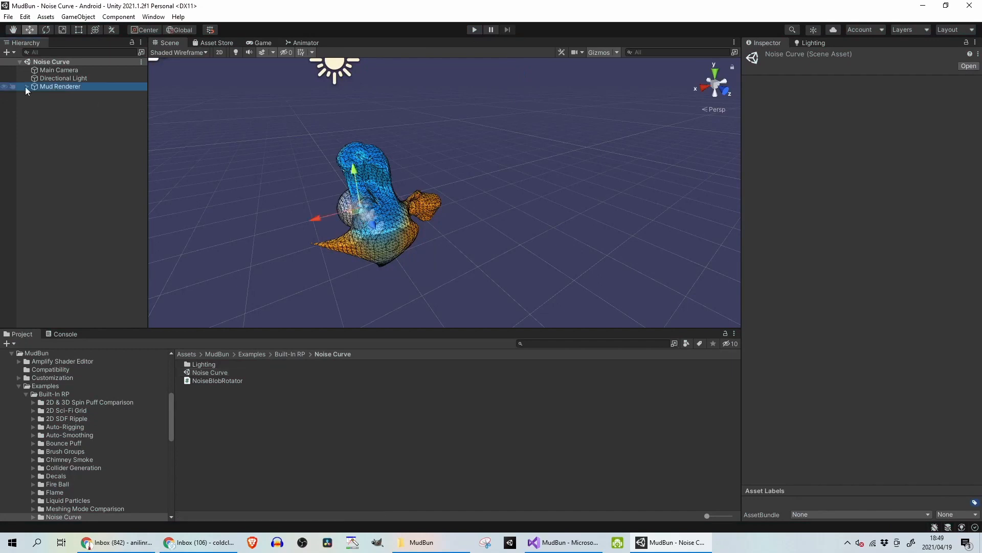
pyautogui.click(26, 86)
pyautogui.click(57, 103)
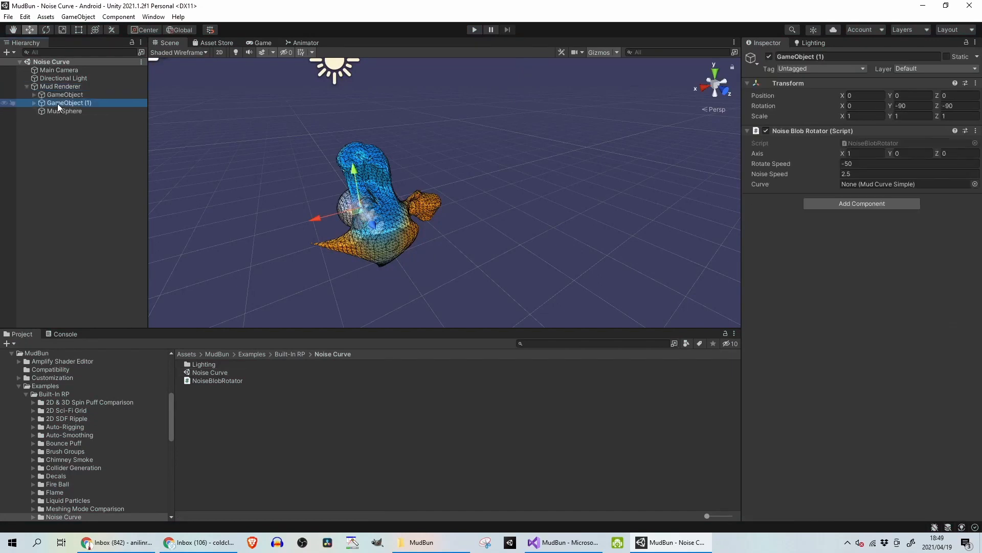
pyautogui.click(33, 103)
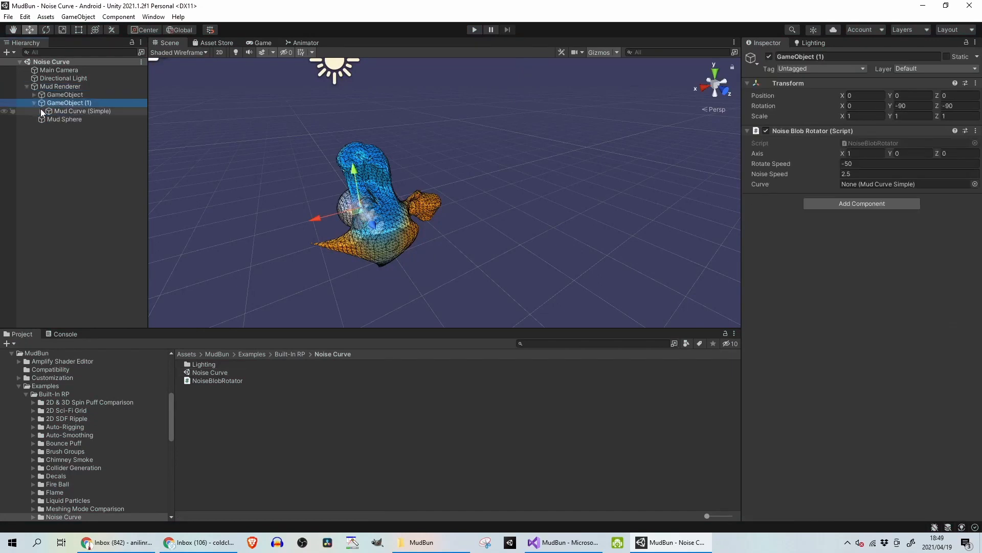
pyautogui.click(56, 111)
pyautogui.click(41, 111)
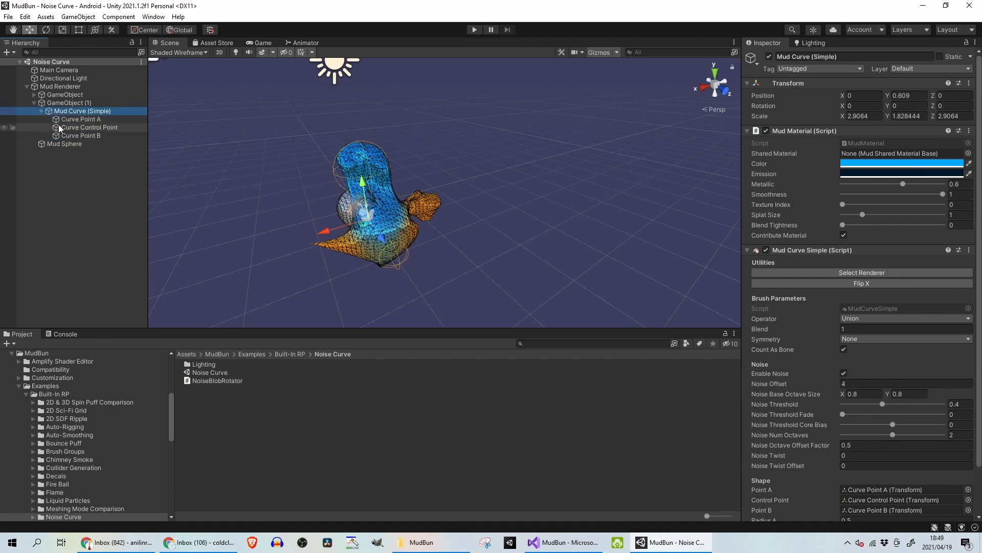
pyautogui.click(90, 119)
pyautogui.keyDown('alt'); pyautogui.moveTo(238, 200); pyautogui.dragTo(443, 192); pyautogui.keyUp('alt')
pyautogui.scroll(-2, 443, 191)
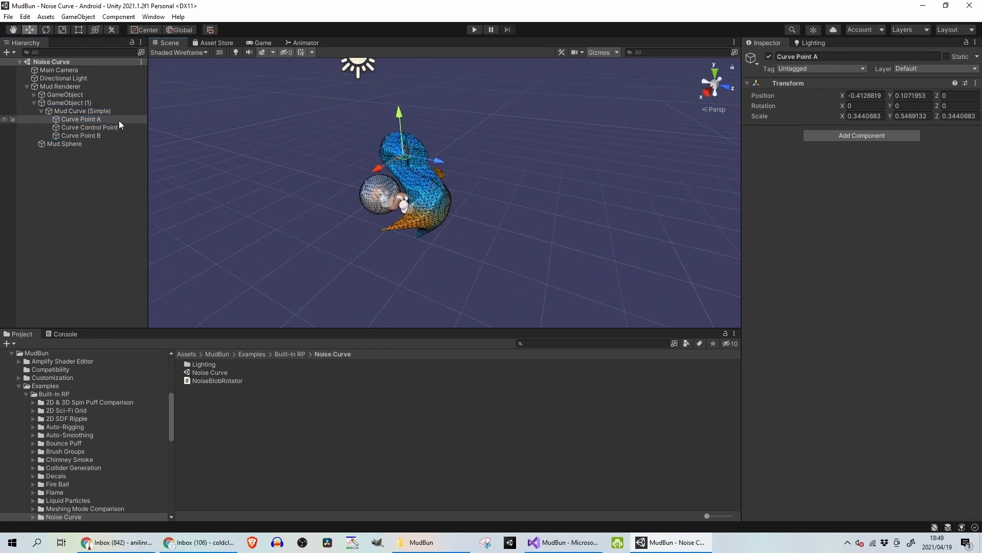
# Move GameObject (1) along the X axis to about 1.98, separating the blue curve from the sphere
pyautogui.click(88, 101)
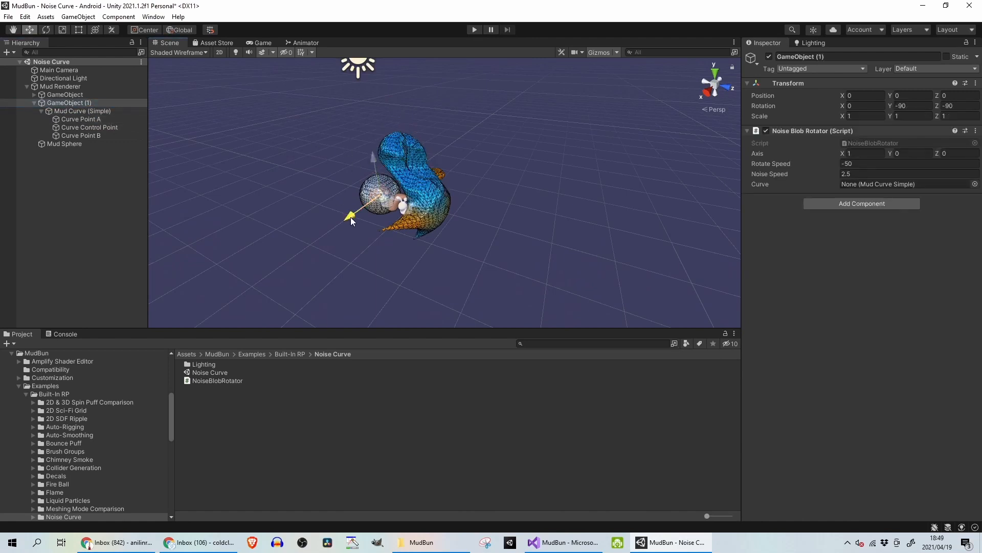
pyautogui.moveTo(315, 246); pyautogui.dragTo(274, 274)
pyautogui.scroll(-5, 318, 259)
pyautogui.moveTo(468, 253); pyautogui.dragTo(392, 236, button='right')
pyautogui.moveTo(392, 239); pyautogui.dragTo(341, 207, button='middle')
pyautogui.keyDown('alt'); pyautogui.moveTo(341, 207); pyautogui.dragTo(172, 158); pyautogui.keyUp('alt')
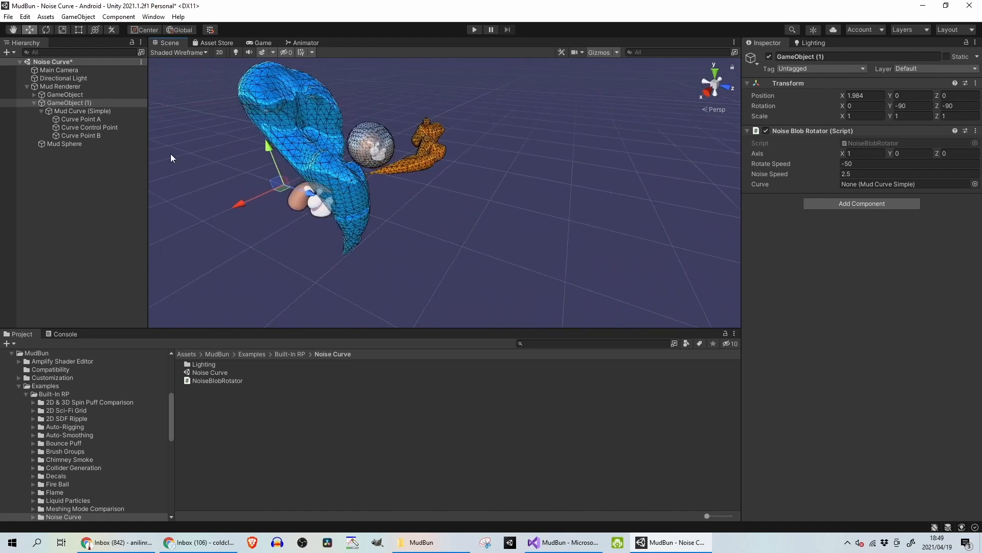
# Move Curve Point A outward and raise Curve Control Point to about X -0.85 to stretch and bend the blue curve
pyautogui.click(106, 121)
pyautogui.press('f')
pyautogui.moveTo(392, 137); pyautogui.dragTo(314, 142)
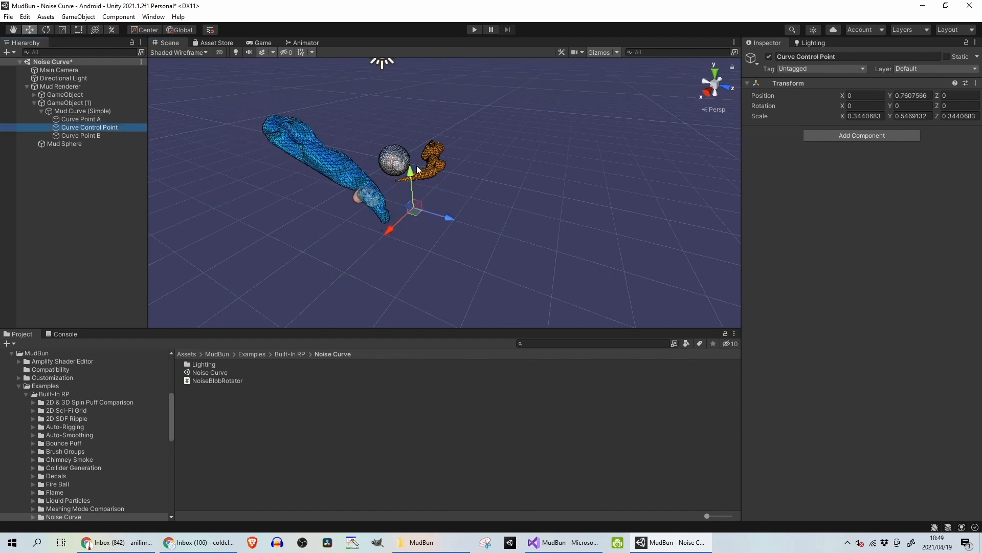
pyautogui.moveTo(417, 170); pyautogui.dragTo(423, 37)
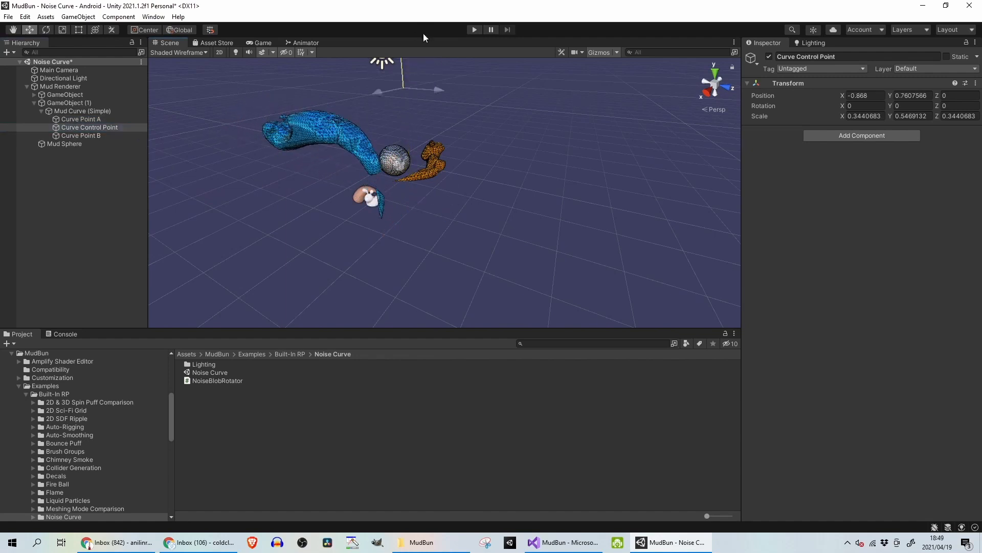
# Move Curve Point B of the blue curve to about X 0.11, Y 0.95
pyautogui.click(75, 136)
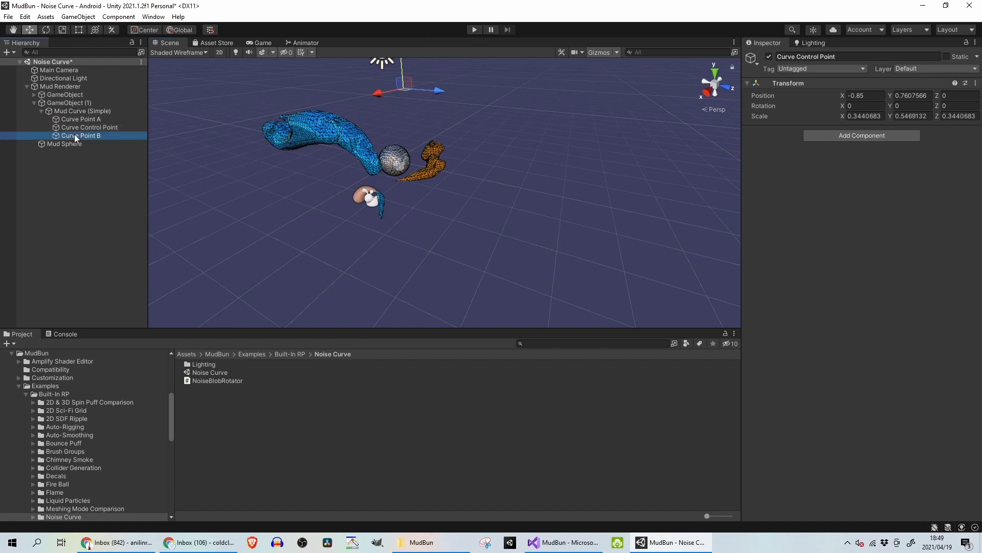
pyautogui.click(372, 201)
pyautogui.click(127, 136)
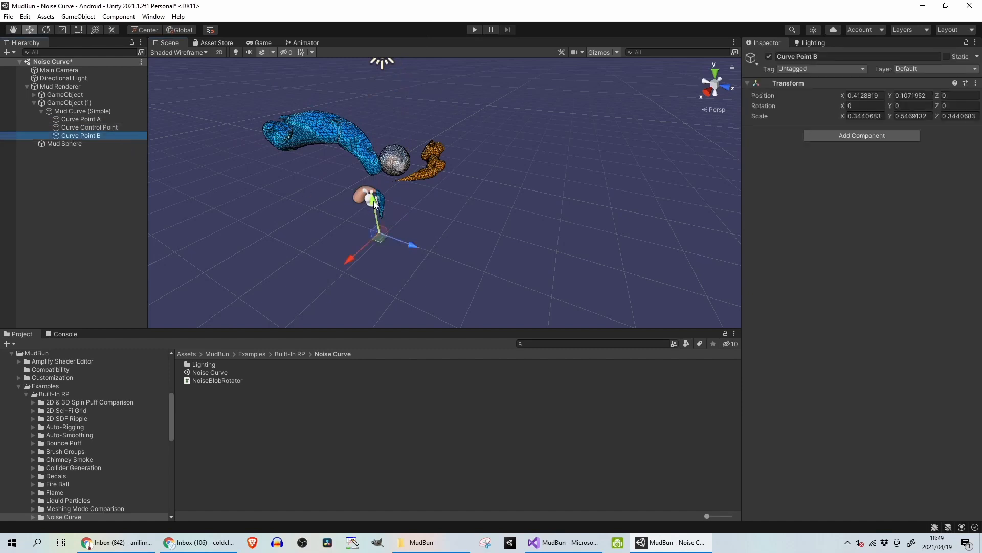
pyautogui.moveTo(375, 203); pyautogui.dragTo(392, 173)
pyautogui.moveTo(410, 217); pyautogui.dragTo(451, 236)
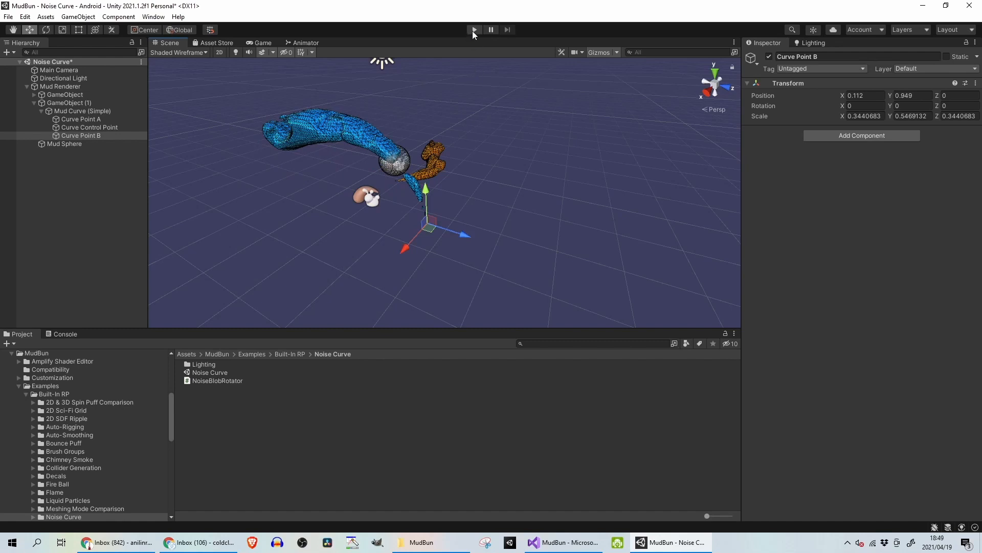
# Open the Onioned Block example scene from the Built-In RP folder, discarding the changes to the Noise Curve scene
pyautogui.click(289, 355)
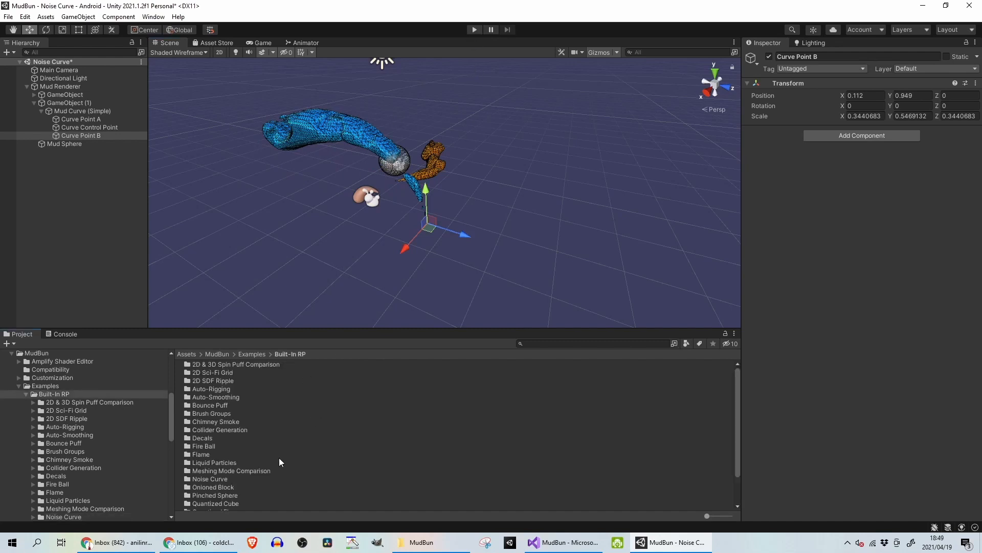
pyautogui.scroll(-3, 279, 461)
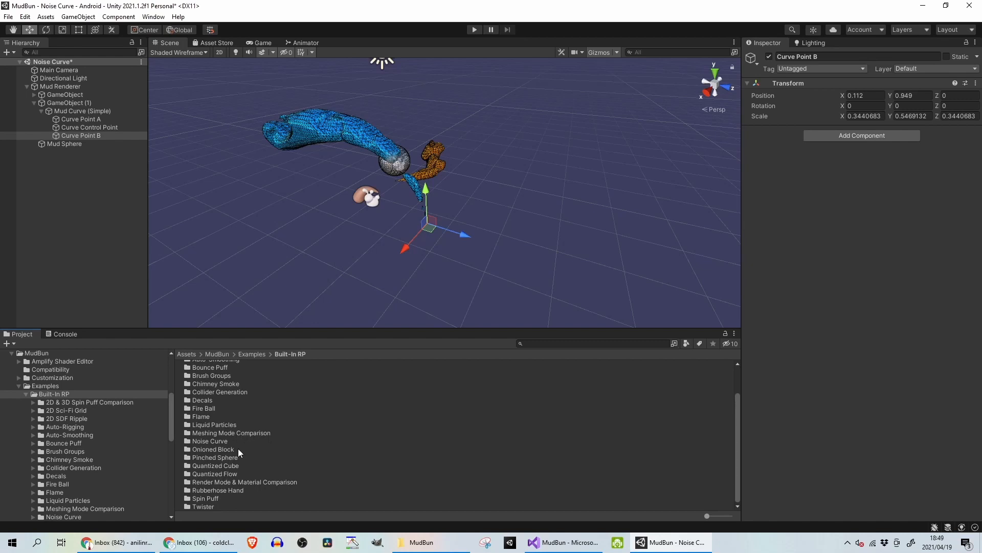
pyautogui.doubleClick(238, 449)
pyautogui.doubleClick(223, 382)
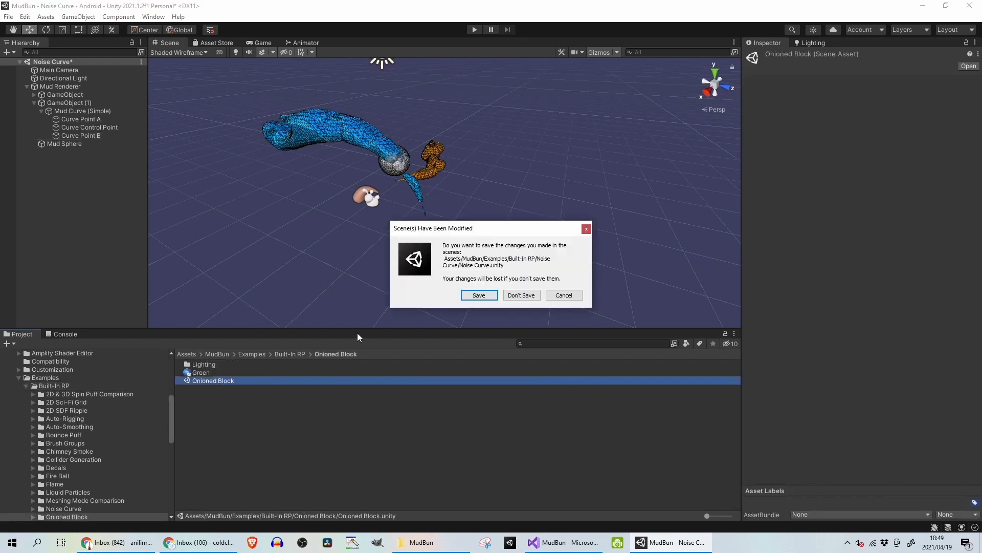
pyautogui.click(505, 295)
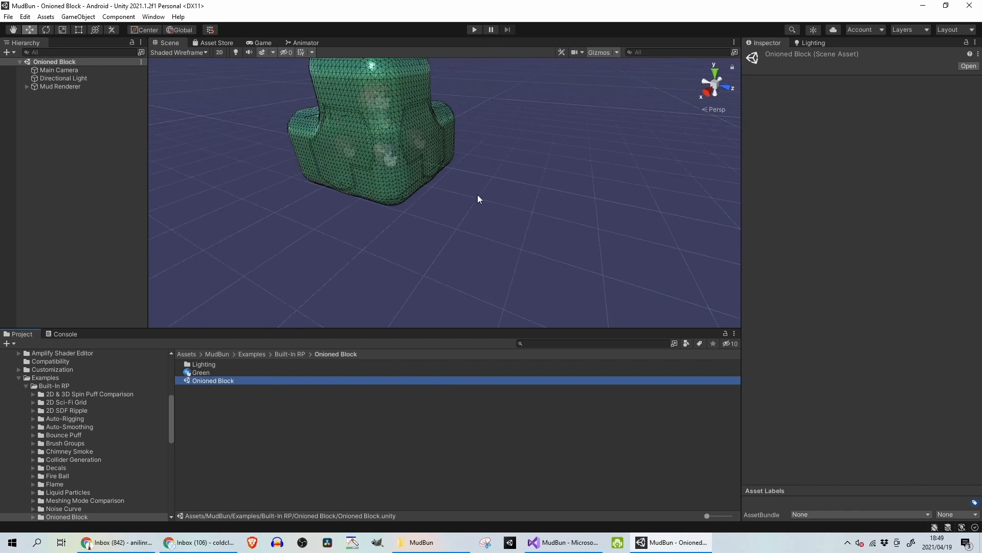
# Inspect the hollow green block from several angles and preview it in Play mode
pyautogui.keyDown('alt'); pyautogui.moveTo(527, 215); pyautogui.dragTo(315, 200); pyautogui.keyUp('alt')
pyautogui.keyDown('alt'); pyautogui.moveTo(538, 156); pyautogui.dragTo(279, 207); pyautogui.keyUp('alt')
pyautogui.moveTo(404, 211); pyautogui.dragTo(283, 241, button='middle')
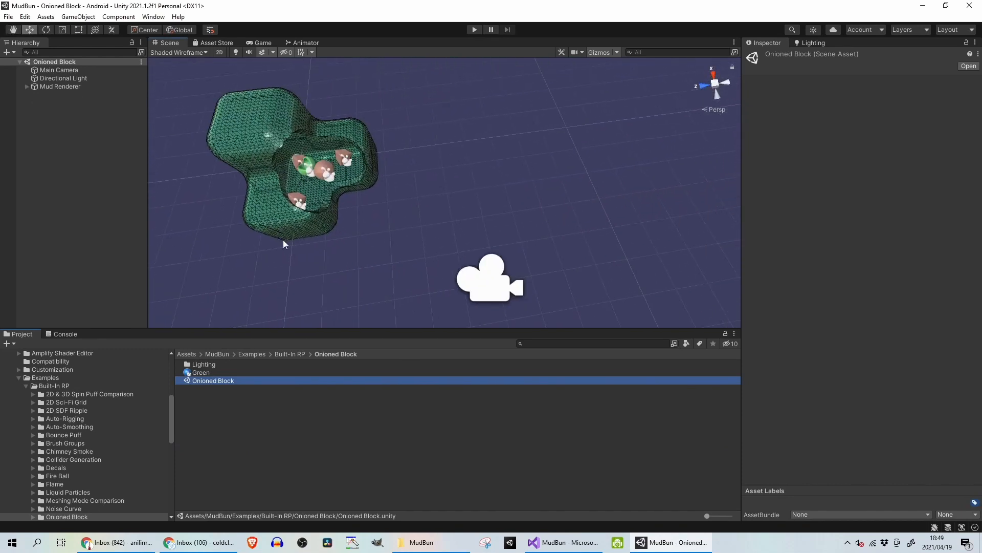
pyautogui.scroll(4, 286, 235)
pyautogui.keyDown('alt'); pyautogui.moveTo(294, 224); pyautogui.dragTo(365, 175); pyautogui.keyUp('alt')
pyautogui.scroll(2, 366, 175)
pyautogui.click(475, 177)
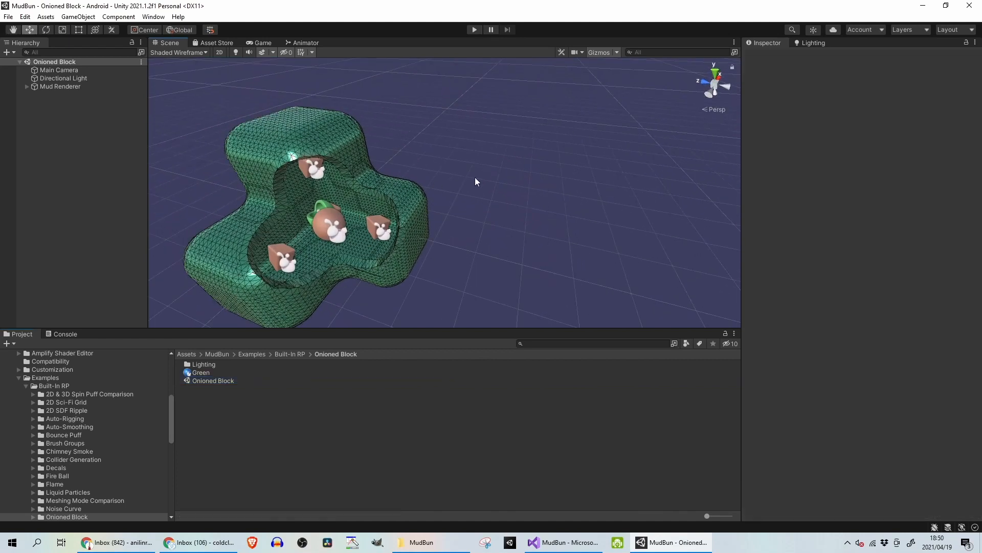
pyautogui.scroll(6, 417, 237)
pyautogui.scroll(-8, 322, 256)
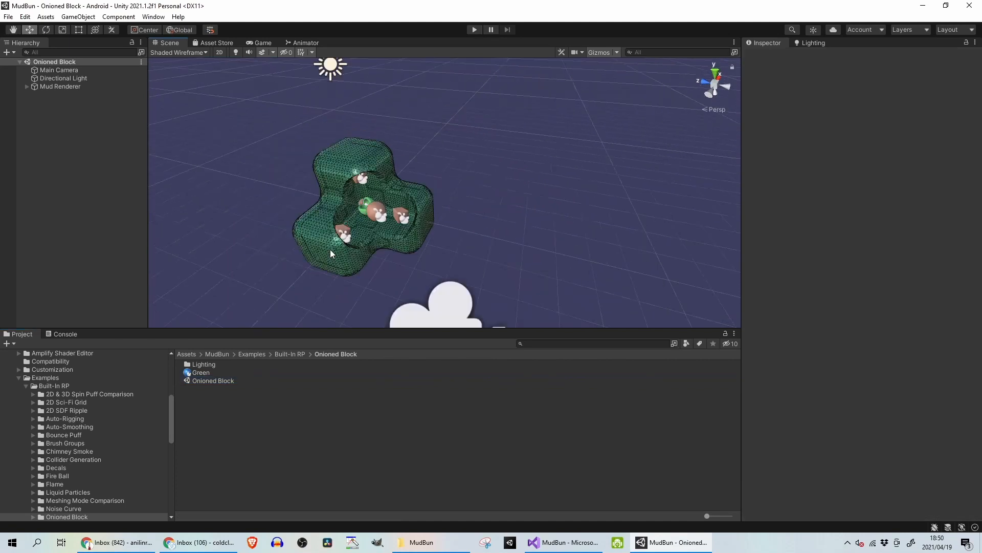
pyautogui.click(474, 30)
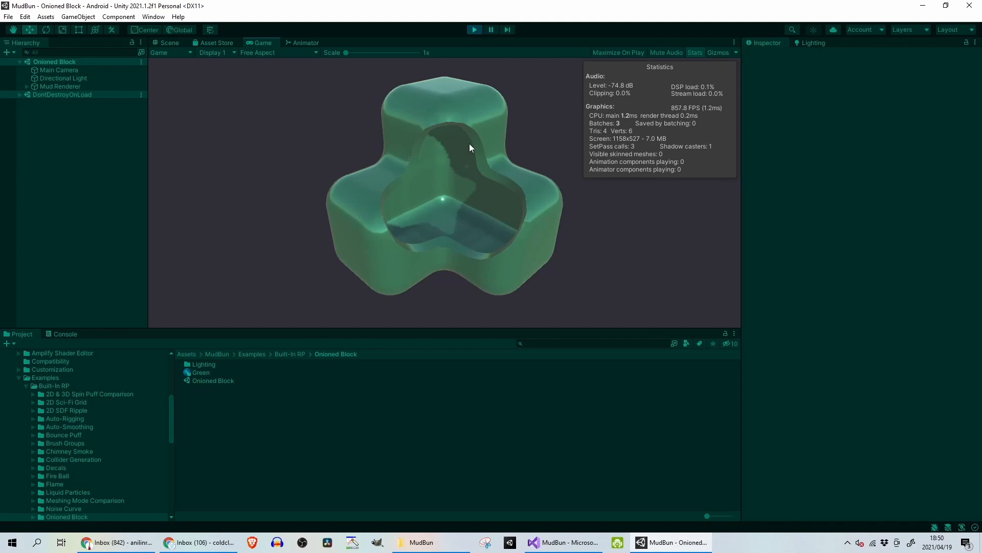
pyautogui.click(469, 31)
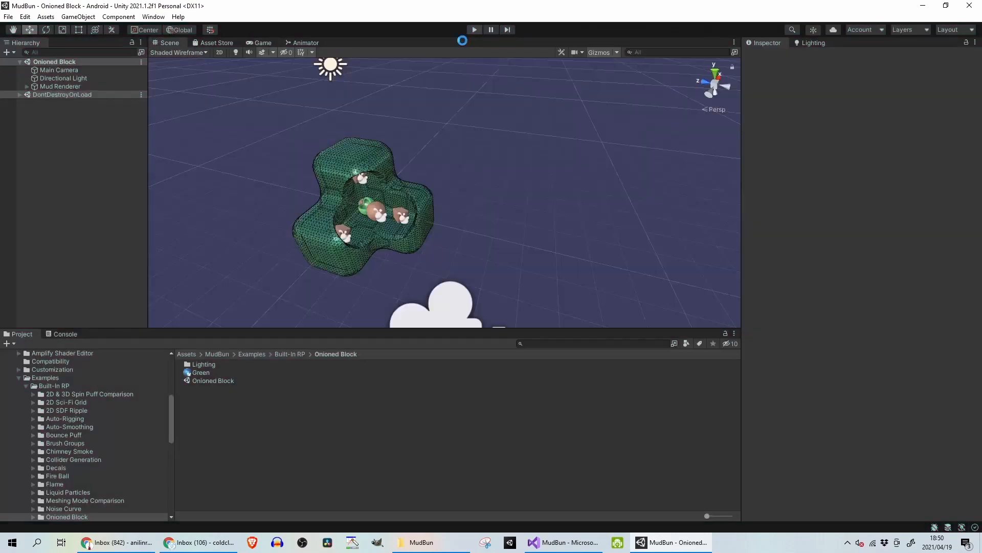
# Open the Pinched Sphere example scene from the Built-In RP folder and preview it in Play mode
pyautogui.click(292, 362)
pyautogui.click(285, 354)
pyautogui.scroll(-2, 208, 434)
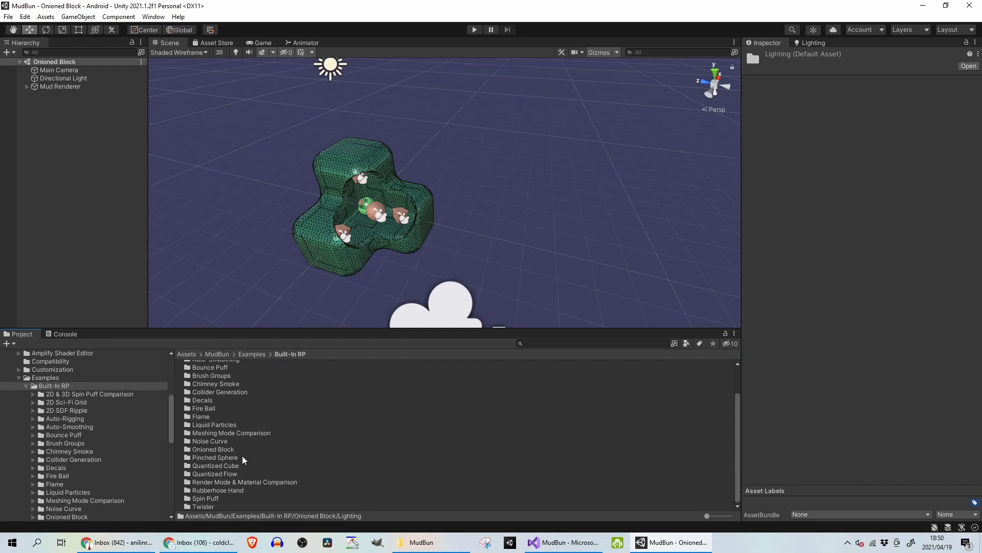
pyautogui.doubleClick(241, 455)
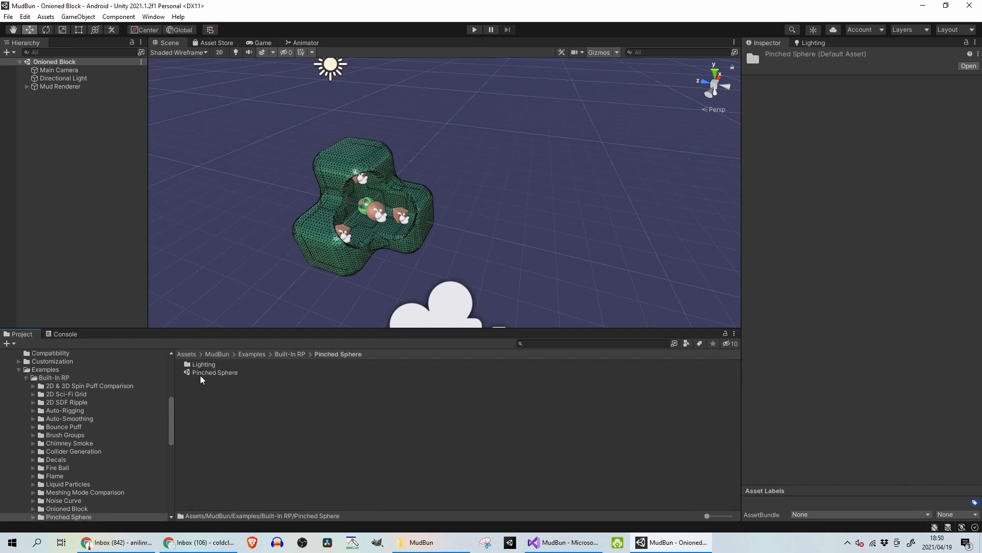
pyautogui.doubleClick(200, 375)
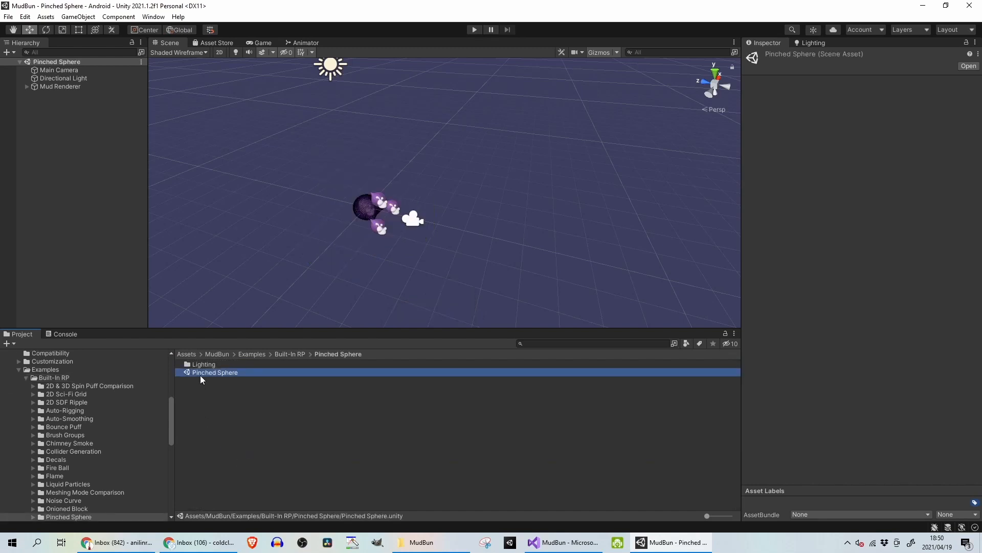
pyautogui.click(474, 29)
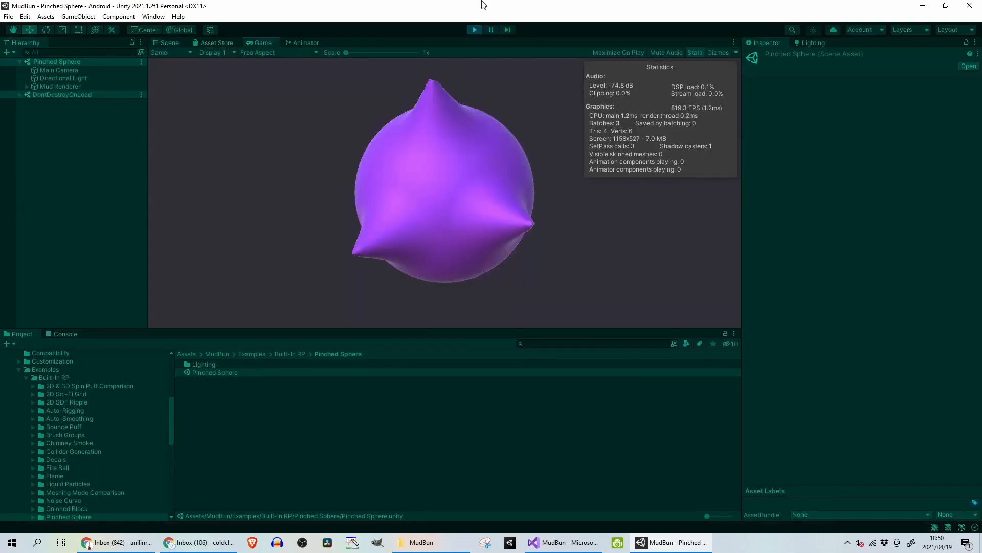
pyautogui.click(474, 29)
# Open the Quantized Cube example scene from the Built-In RP folder
pyautogui.click(289, 353)
pyautogui.scroll(-2, 260, 425)
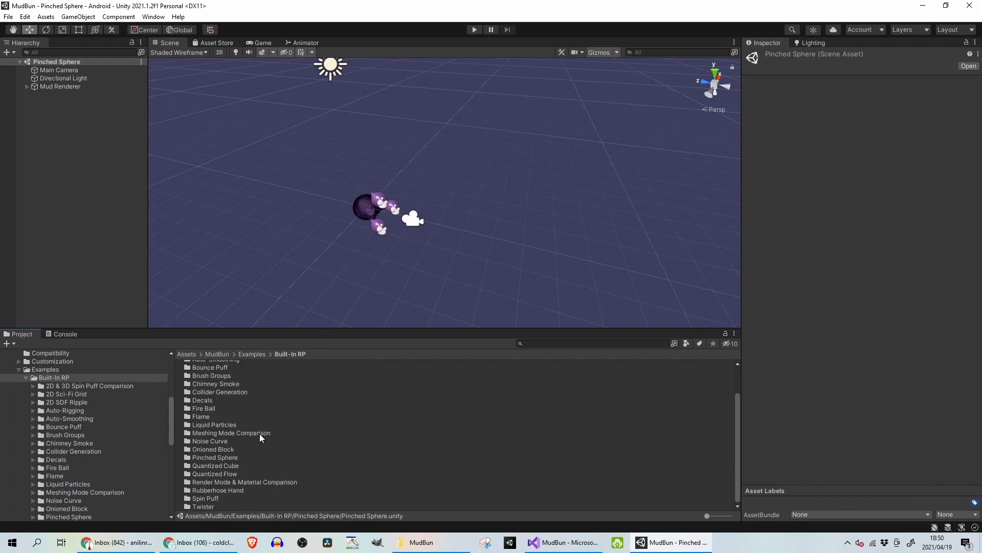
pyautogui.doubleClick(238, 466)
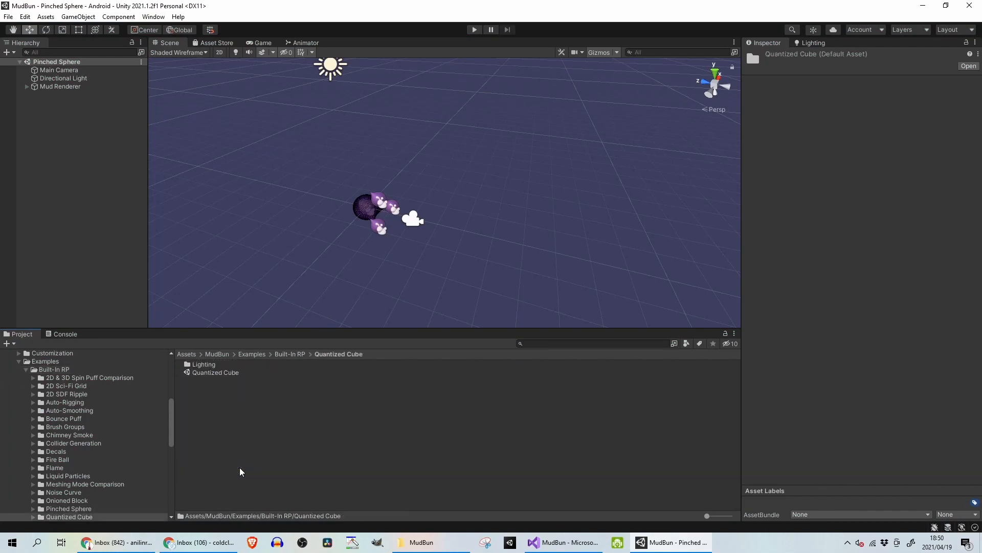
pyautogui.doubleClick(225, 372)
# Preview the Quantized Cube scene in Play mode and inspect the cube from several angles in the Scene view
pyautogui.click(474, 30)
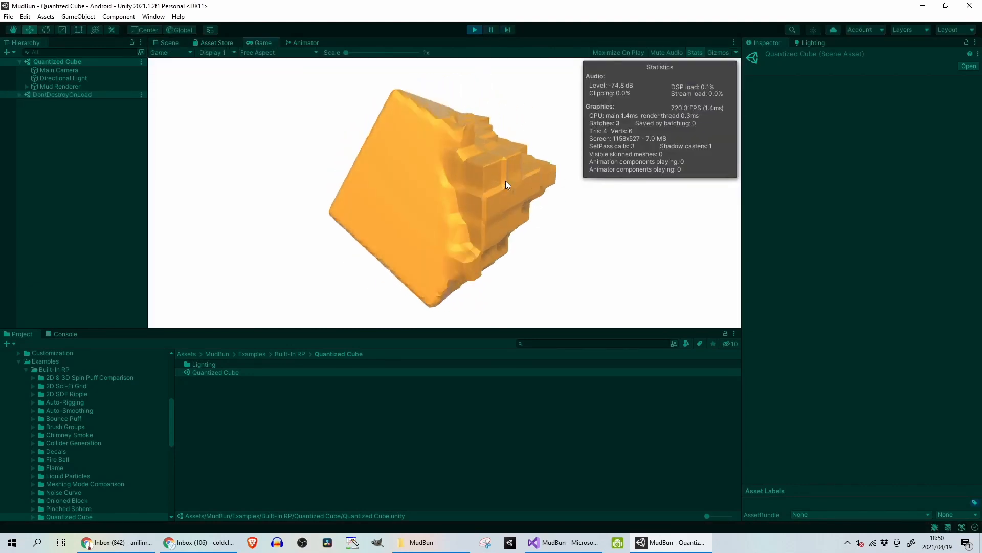
pyautogui.click(173, 43)
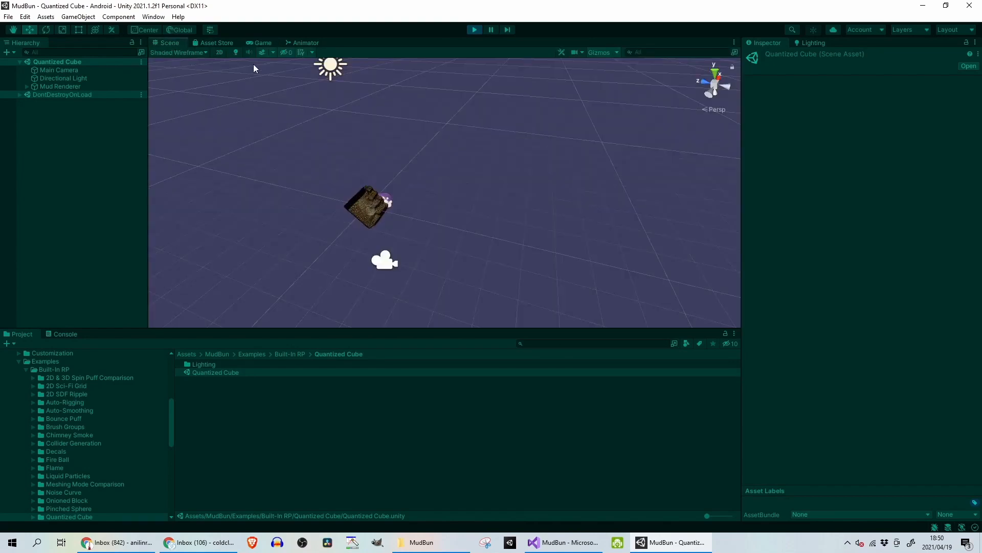
pyautogui.scroll(10, 324, 234)
pyautogui.moveTo(346, 231); pyautogui.dragTo(410, 224, button='middle')
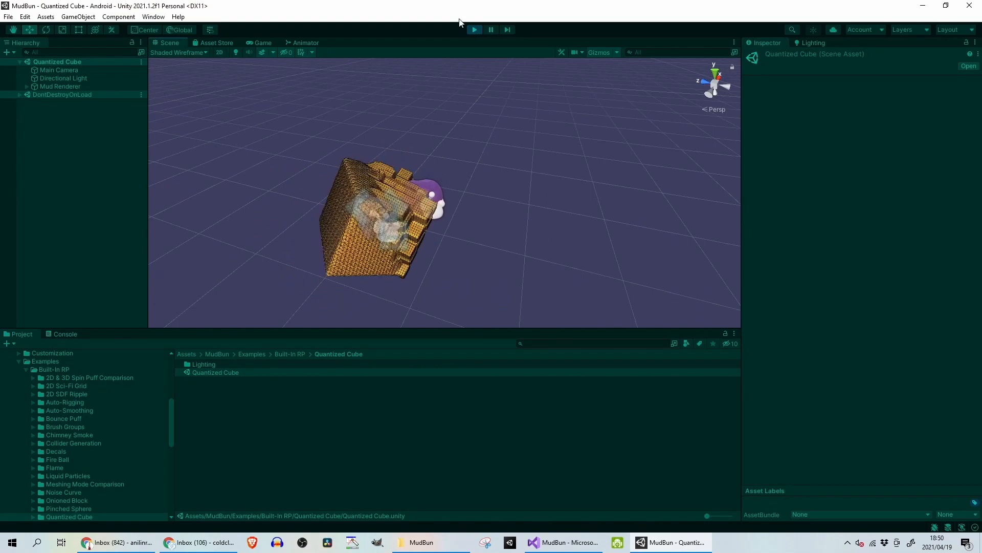
pyautogui.moveTo(532, 134); pyautogui.dragTo(441, 112, button='right')
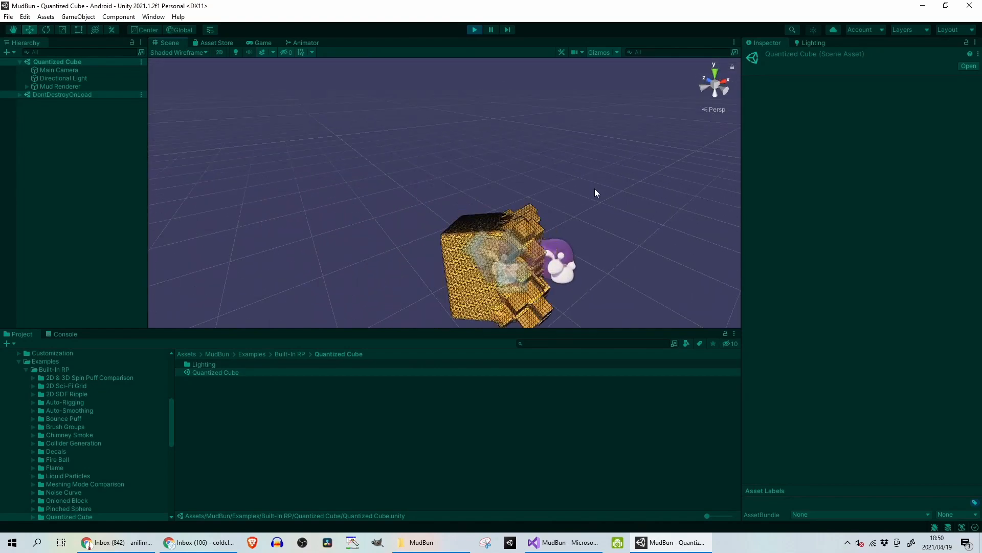
pyautogui.moveTo(597, 188); pyautogui.dragTo(489, 185, button='middle')
pyautogui.moveTo(489, 186); pyautogui.dragTo(404, 176, button='right')
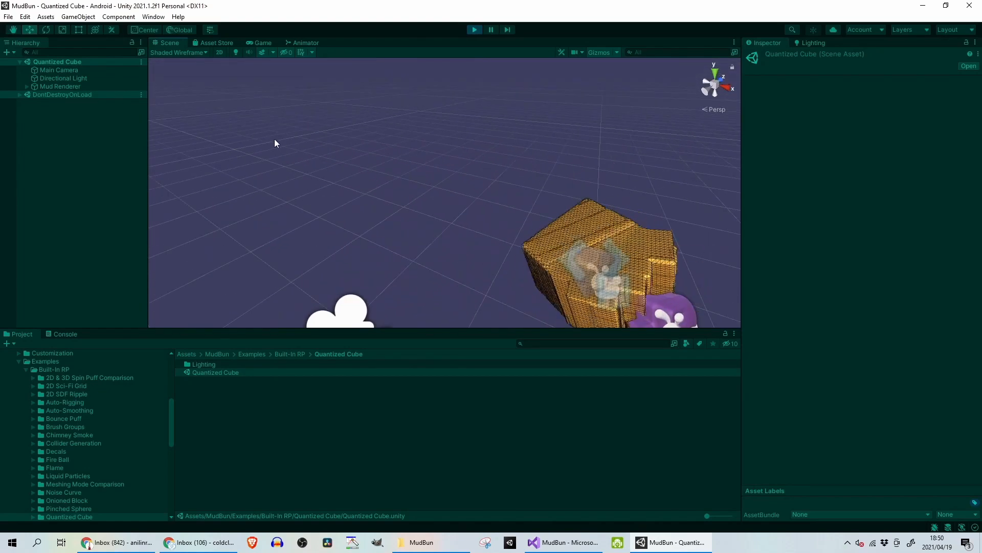
pyautogui.scroll(4, 610, 244)
pyautogui.moveTo(610, 243); pyautogui.dragTo(527, 179, button='middle')
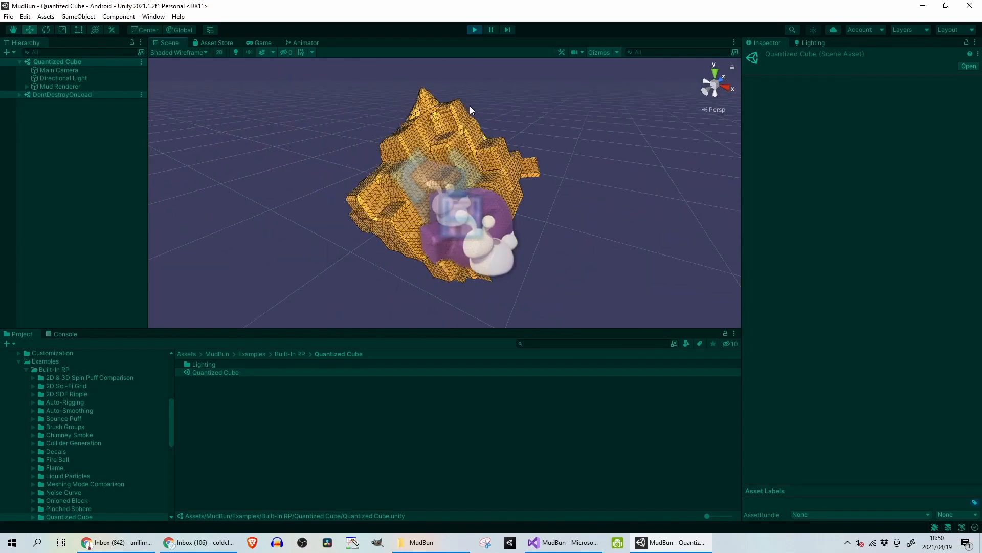
pyautogui.moveTo(568, 134); pyautogui.dragTo(527, 164, button='right')
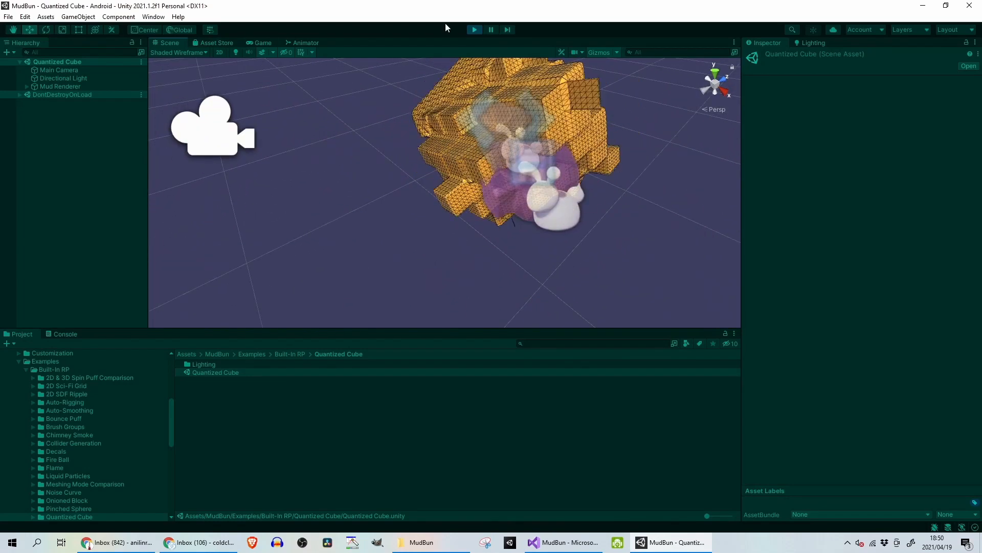
pyautogui.click(474, 30)
# Open the Quantized Flow example scene from the Built-In RP folder and preview it in Play mode
pyautogui.click(293, 354)
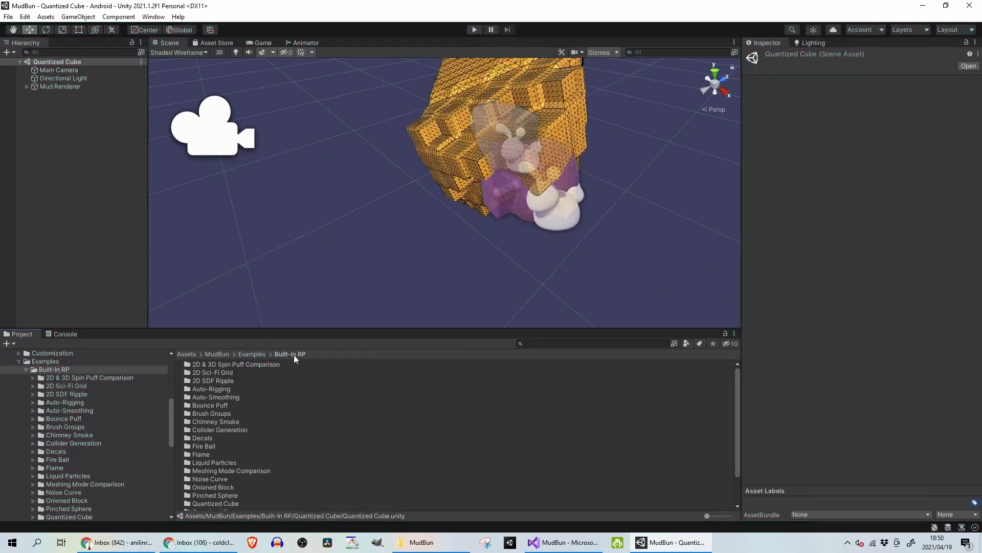
pyautogui.scroll(-3, 290, 424)
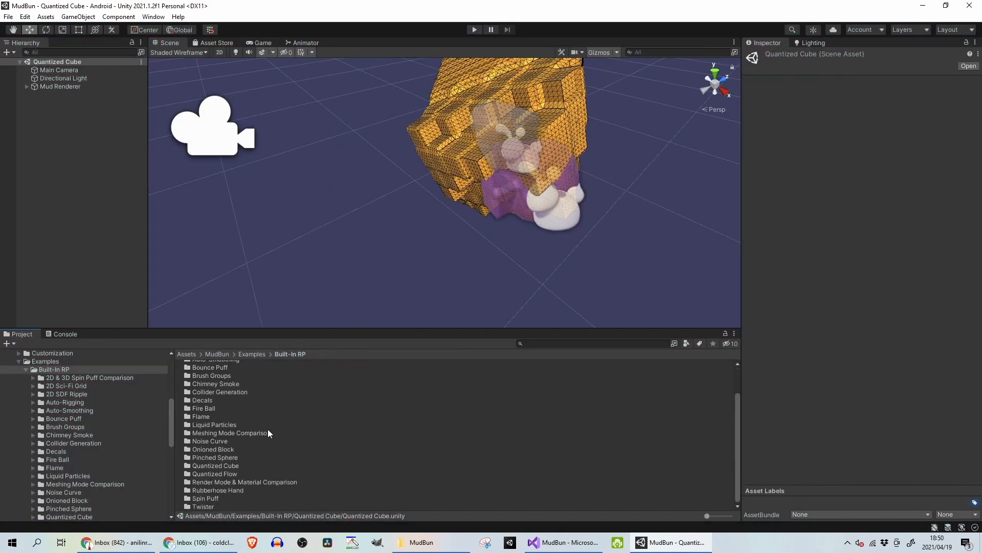
pyautogui.doubleClick(240, 473)
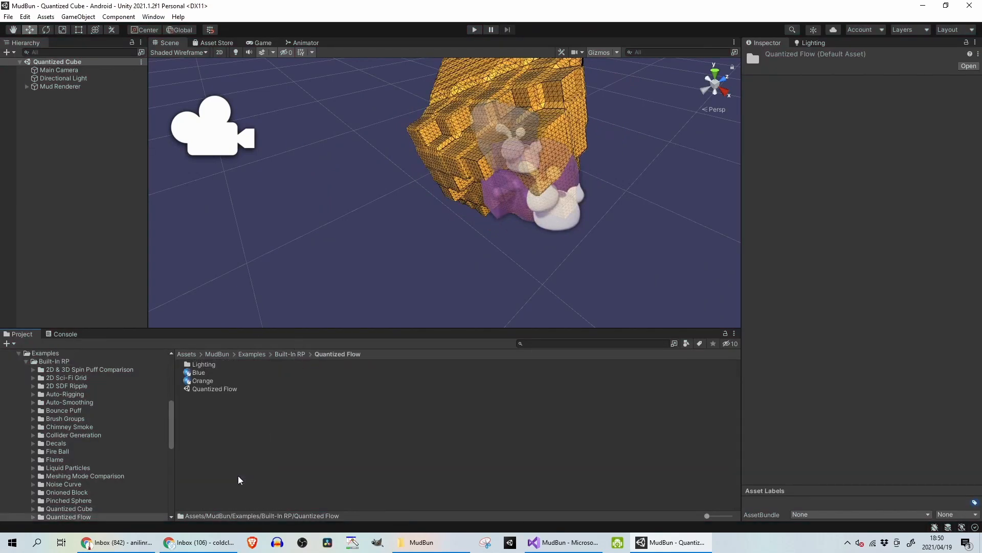
pyautogui.doubleClick(220, 389)
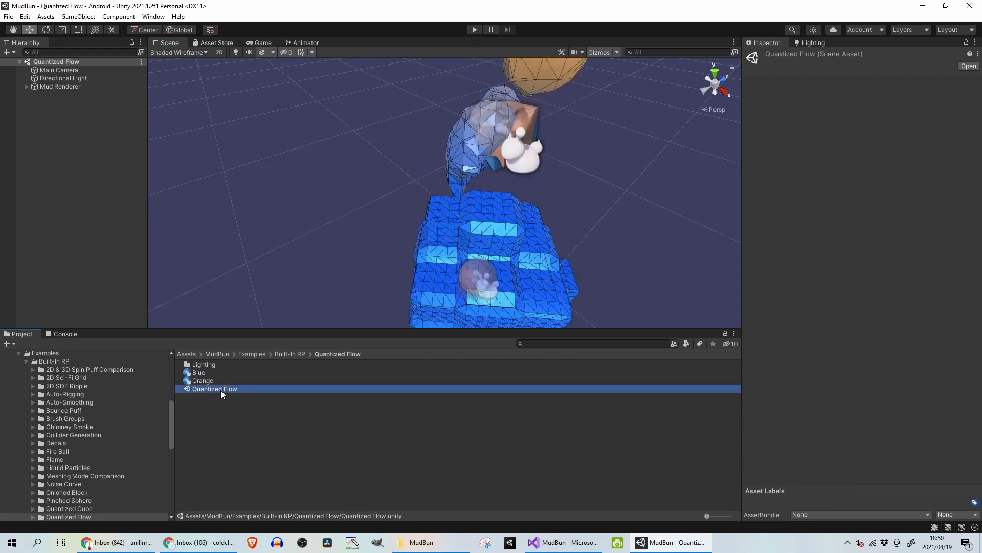
pyautogui.click(474, 29)
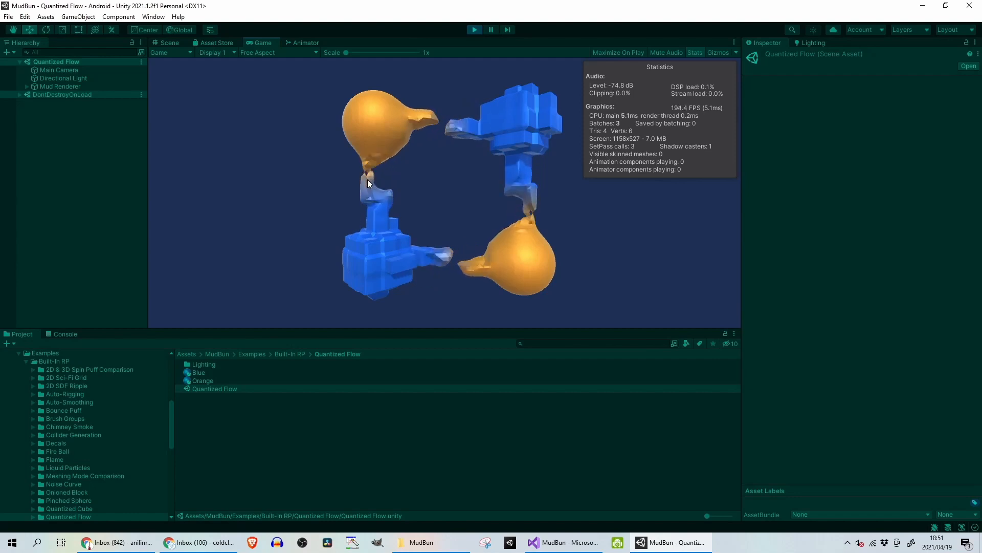
pyautogui.click(474, 30)
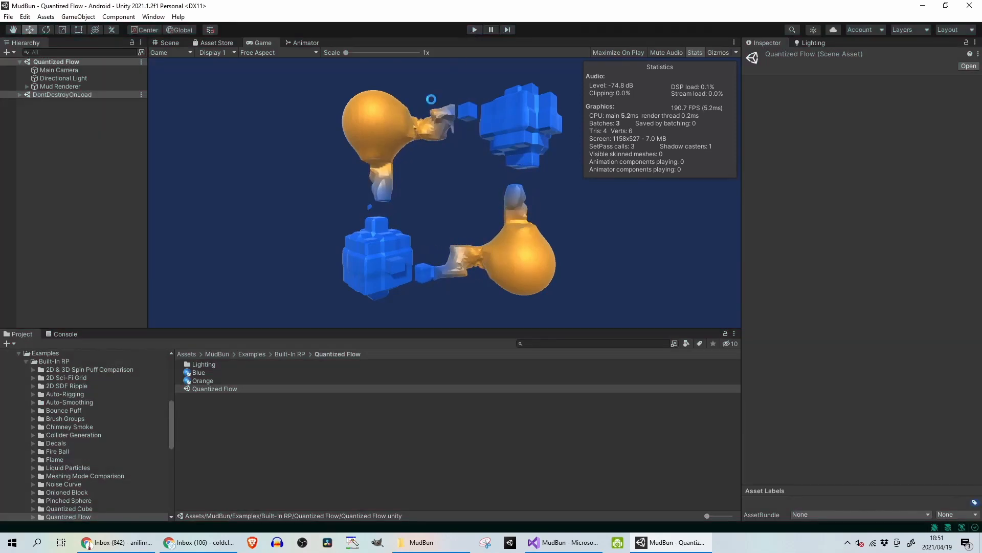
# Open the Render Mode & Material Comparison example scene from the Built-In RP folder and preview it in Play mode
pyautogui.click(301, 353)
pyautogui.scroll(-2, 271, 456)
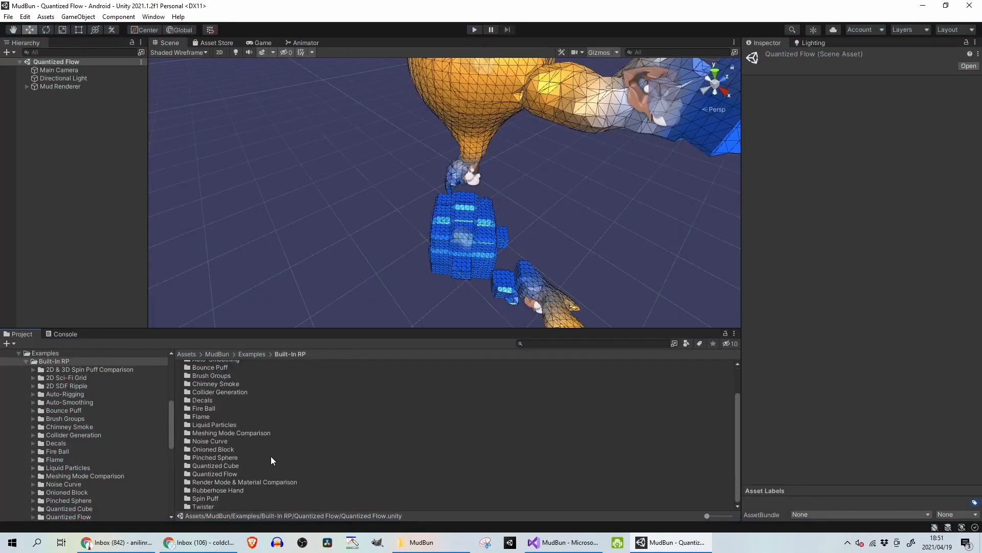
pyautogui.doubleClick(244, 483)
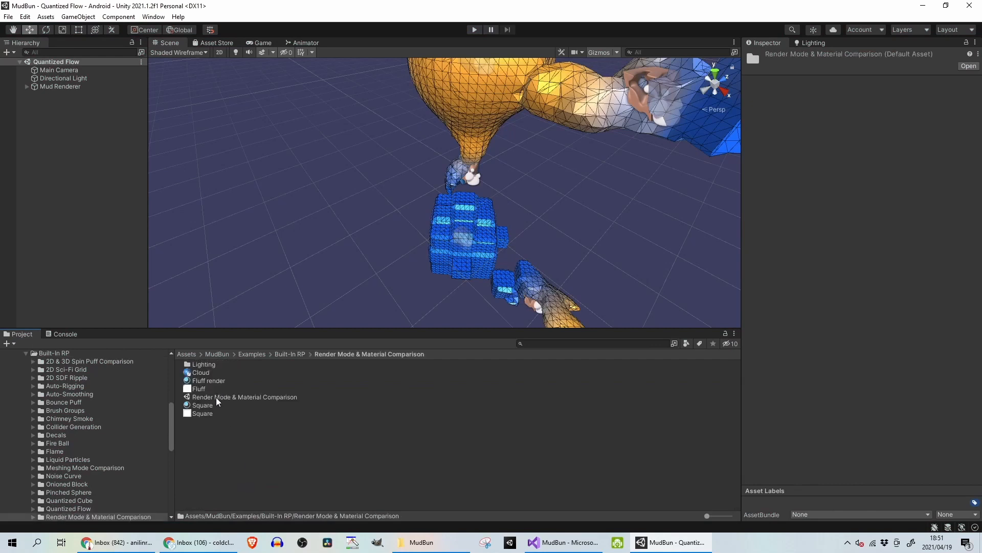
pyautogui.doubleClick(216, 397)
pyautogui.click(474, 30)
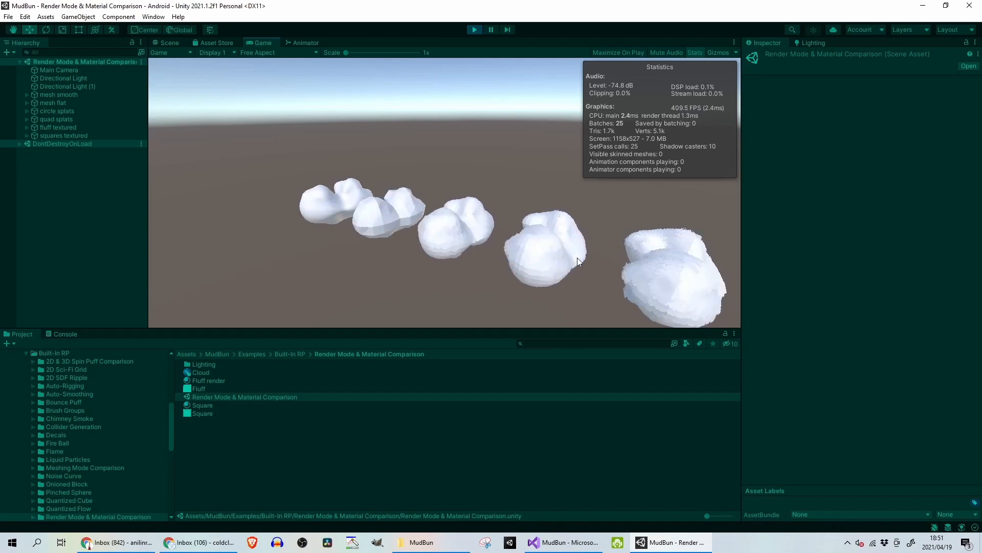
pyautogui.click(474, 29)
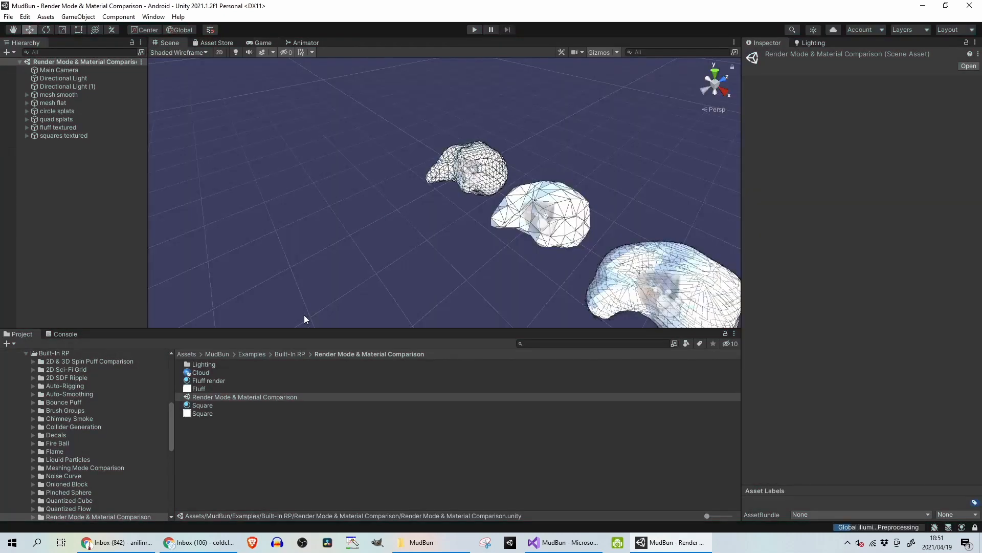
# Open the Rubberhose Hand example scene from the Built-In RP folder and run it in Play mode
pyautogui.click(300, 355)
pyautogui.scroll(-2, 236, 504)
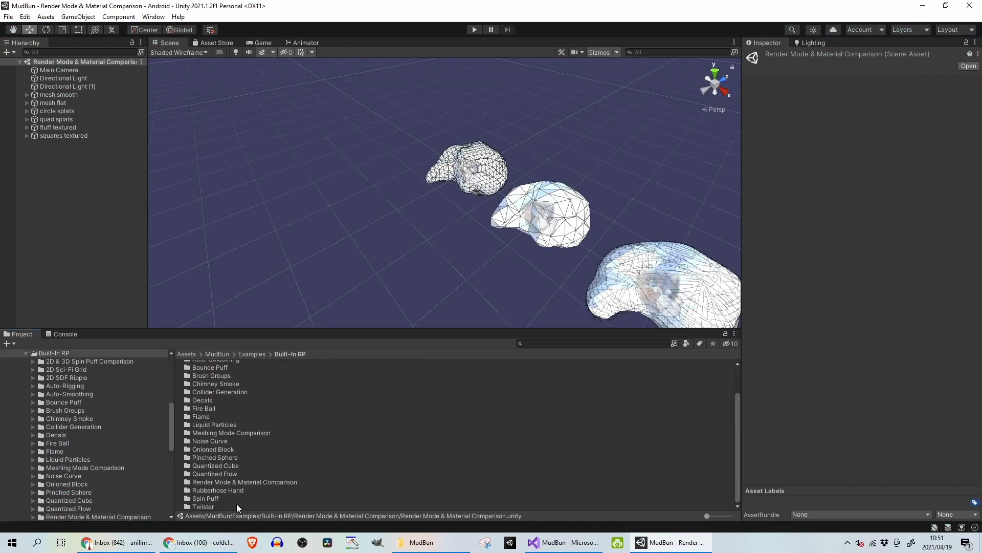
pyautogui.doubleClick(237, 490)
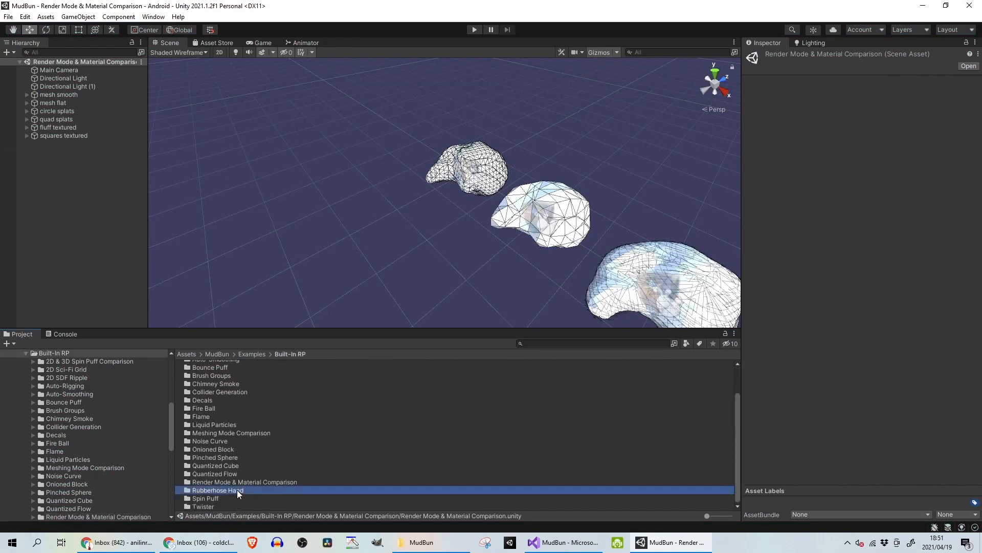
pyautogui.doubleClick(216, 372)
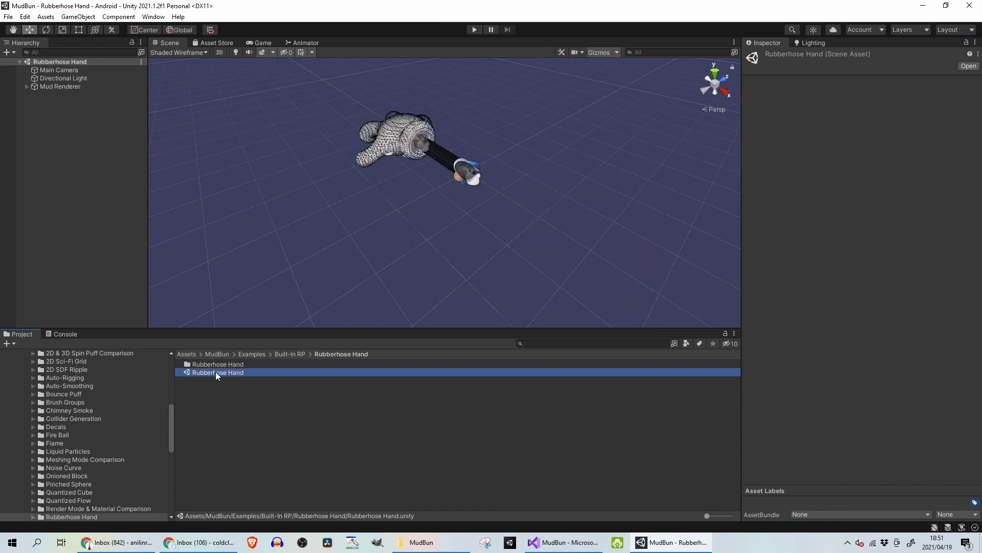
pyautogui.click(474, 29)
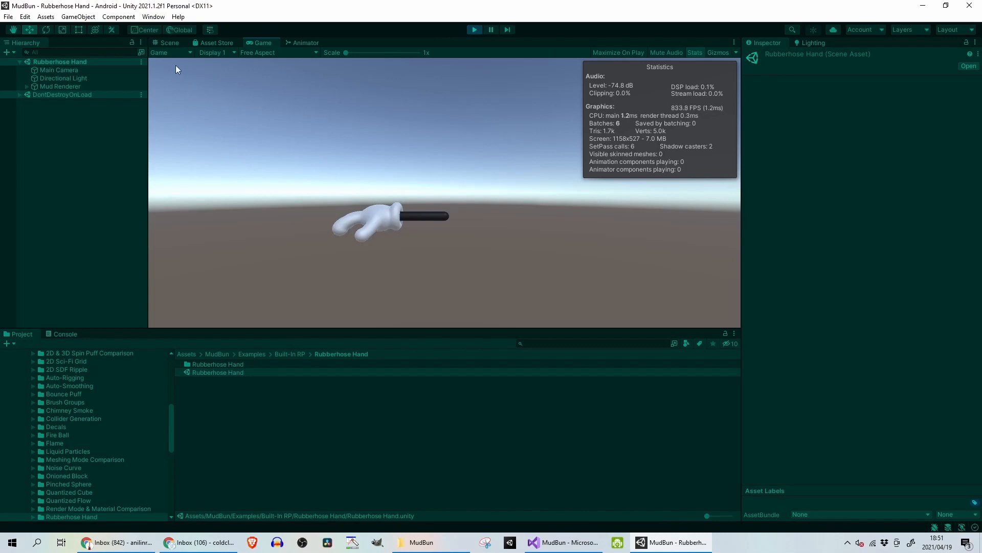
# Set the Scene view's shading mode to Shaded and inspect the running rubberhose hand from another angle
pyautogui.click(167, 43)
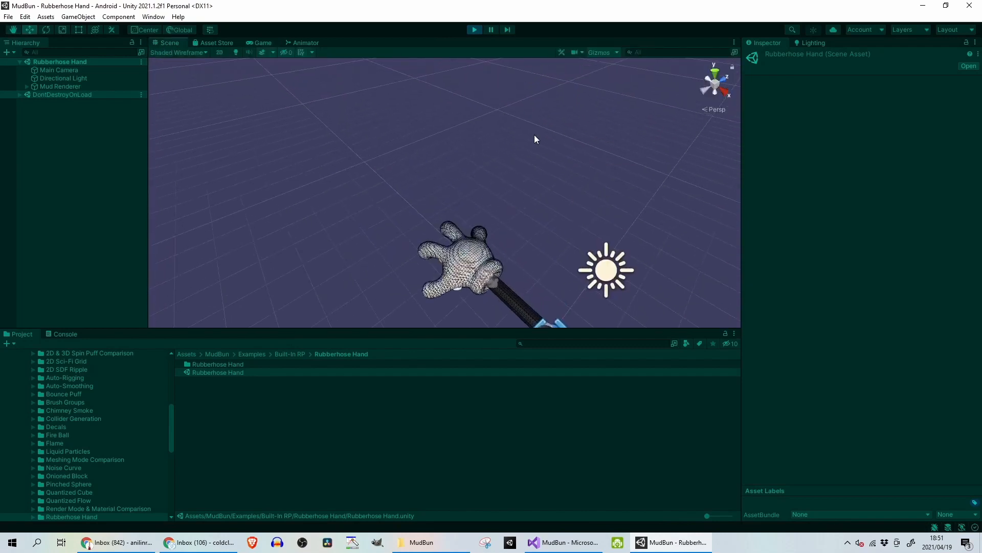
pyautogui.click(176, 53)
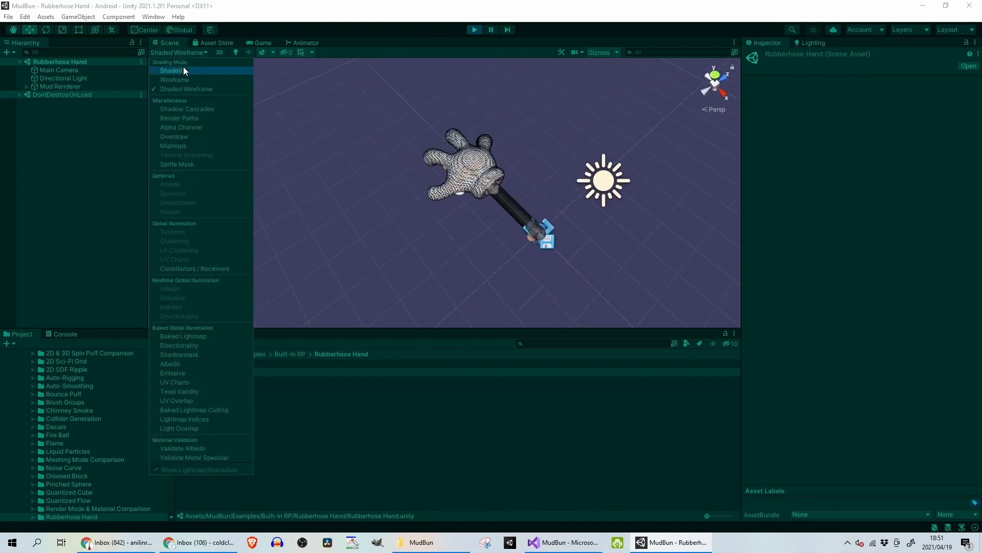
pyautogui.click(183, 70)
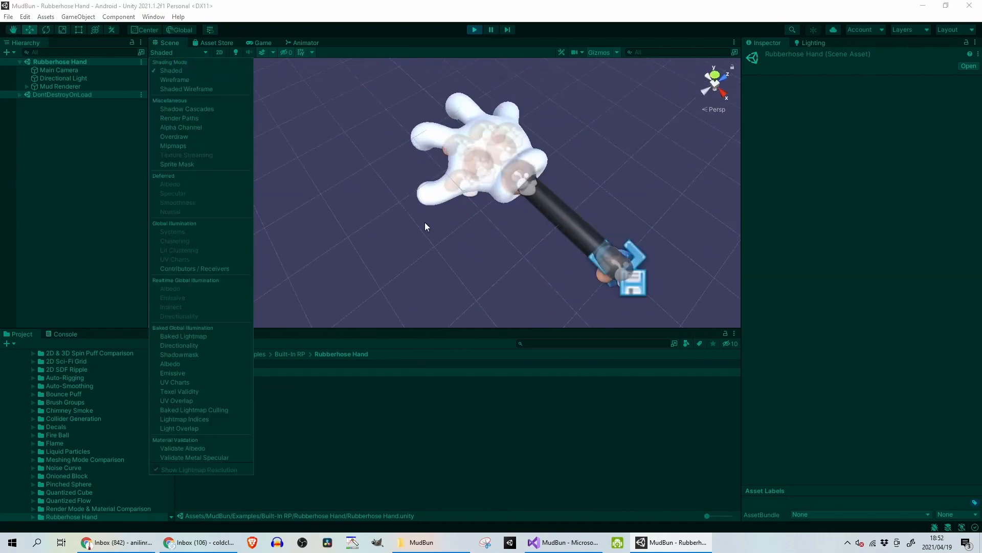
pyautogui.moveTo(426, 224)
pyautogui.mouseDown(button='right')
pyautogui.moveTo(471, 243)
pyautogui.moveTo(454, 212)
pyautogui.mouseUp(button='right')
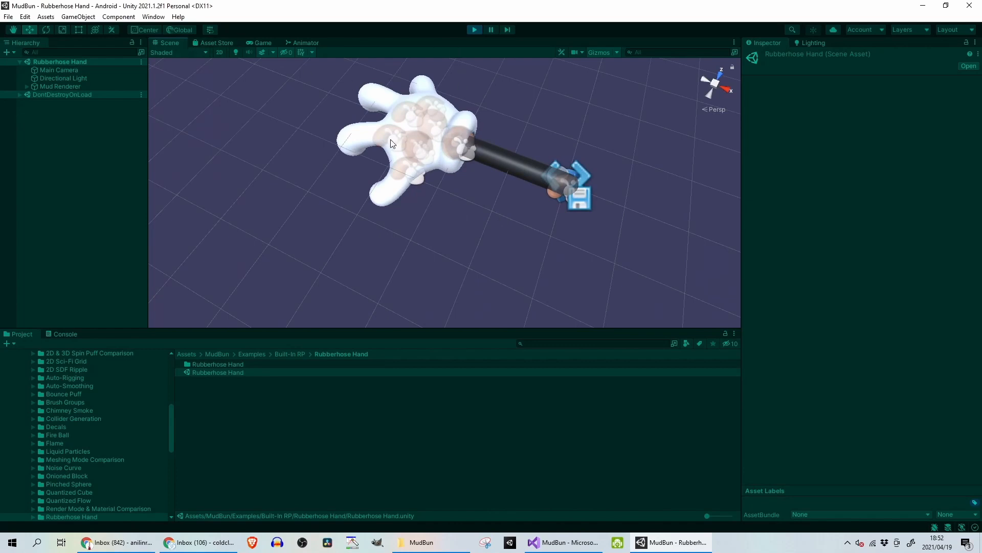
# Leave the running hand scene, open the Spin Puff example scene from the Built-In RP folder and preview it in Play mode
pyautogui.click(285, 354)
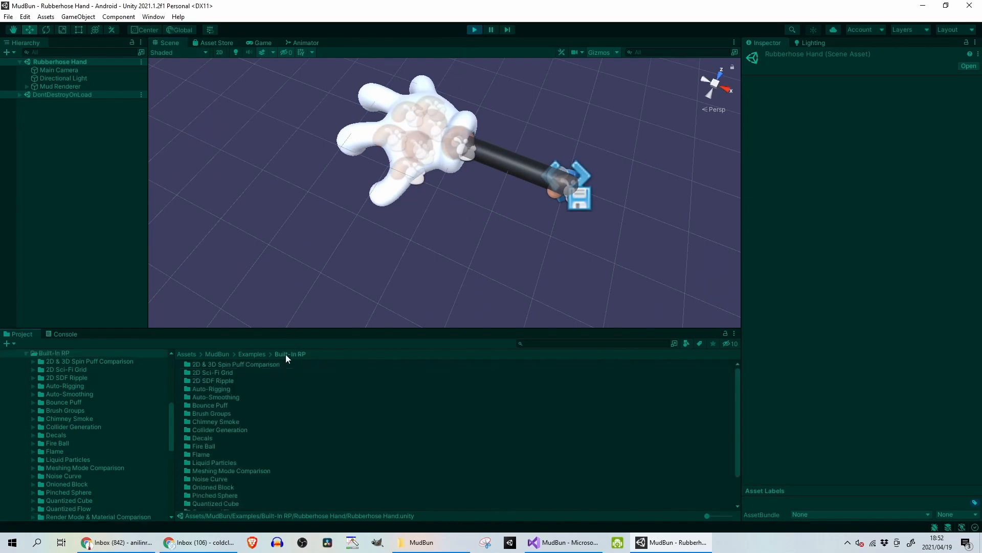
pyautogui.scroll(-2, 242, 474)
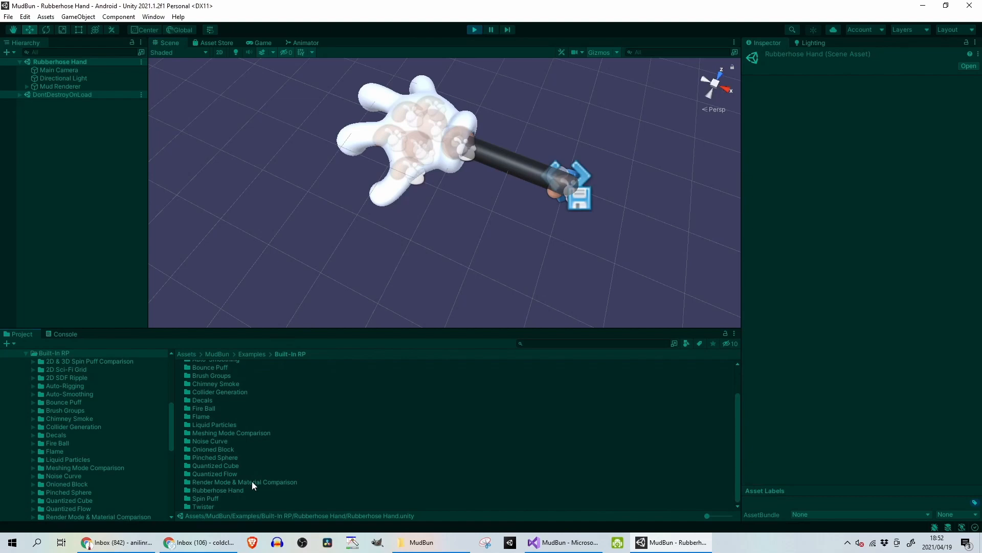
pyautogui.doubleClick(213, 499)
pyautogui.doubleClick(210, 382)
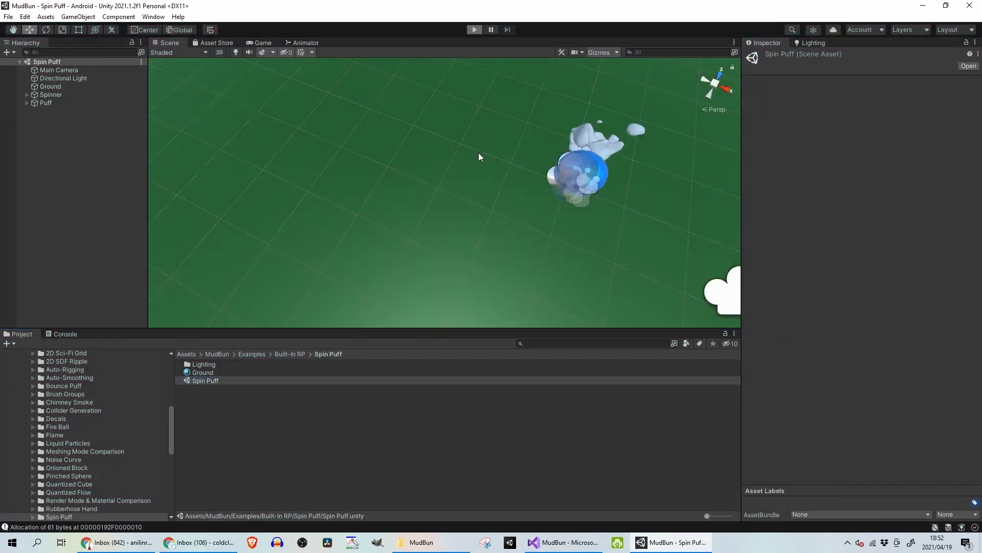
pyautogui.hotkey('ctrl', 'p')
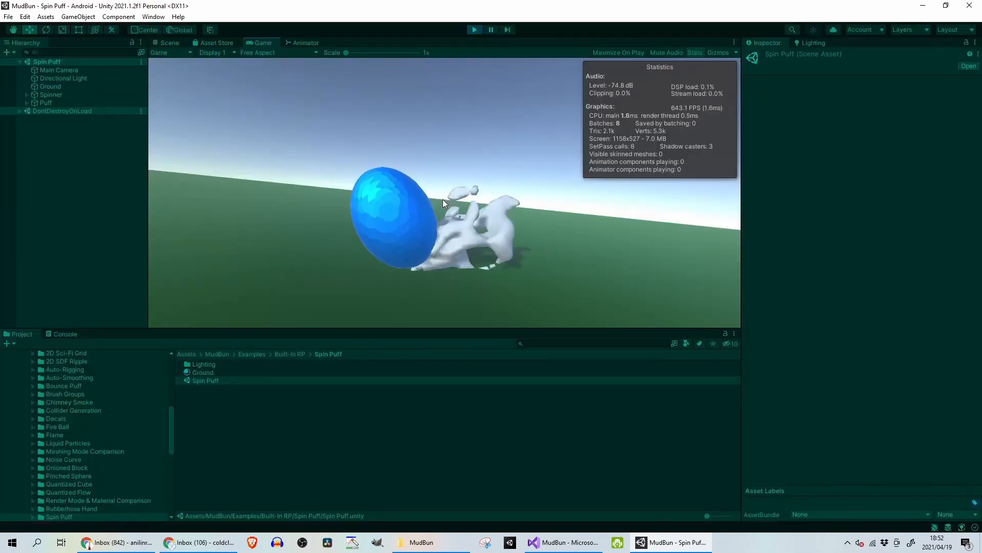
pyautogui.click(474, 30)
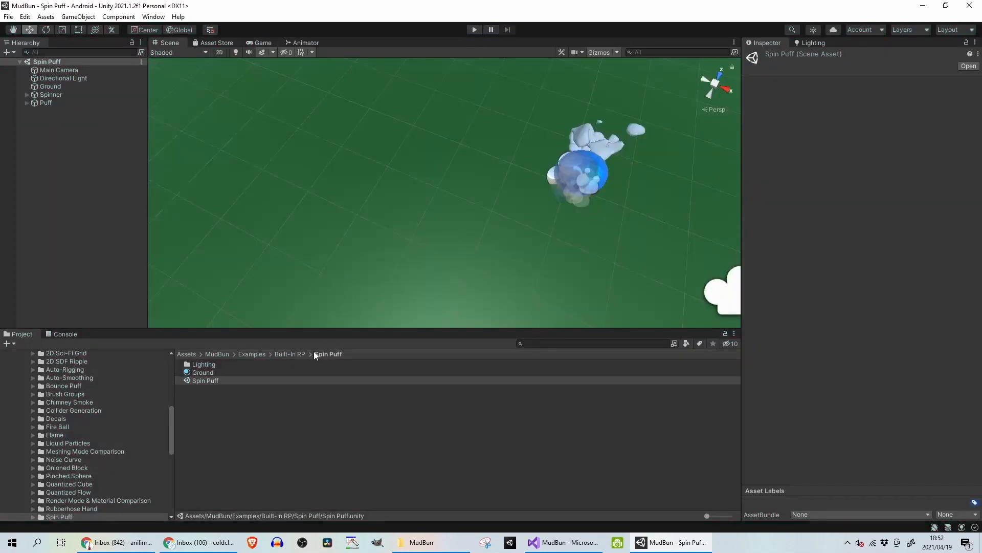
# Open the Twister example scene from the Built-In RP folder and preview it in Play mode
pyautogui.click(285, 353)
pyautogui.scroll(-3, 250, 462)
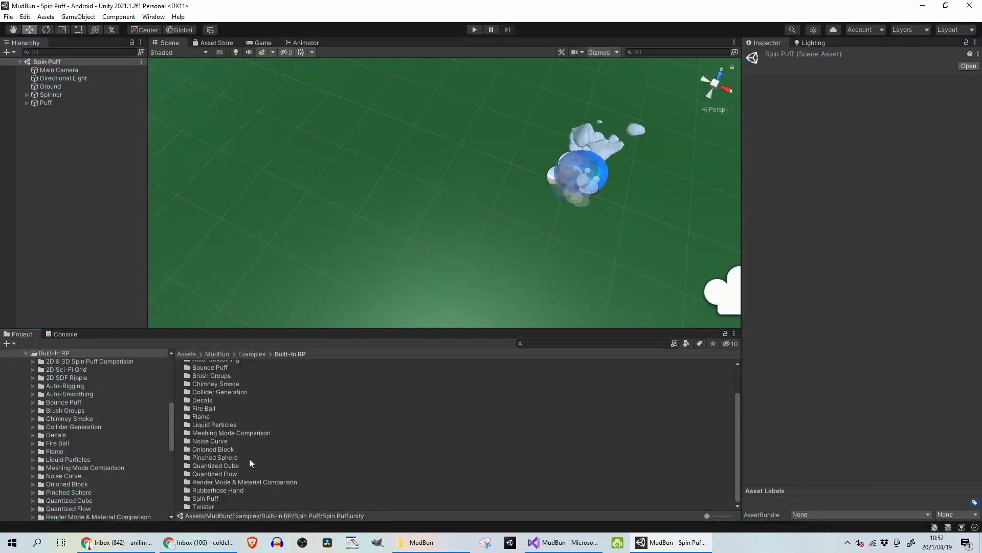
pyautogui.doubleClick(211, 504)
pyautogui.doubleClick(222, 396)
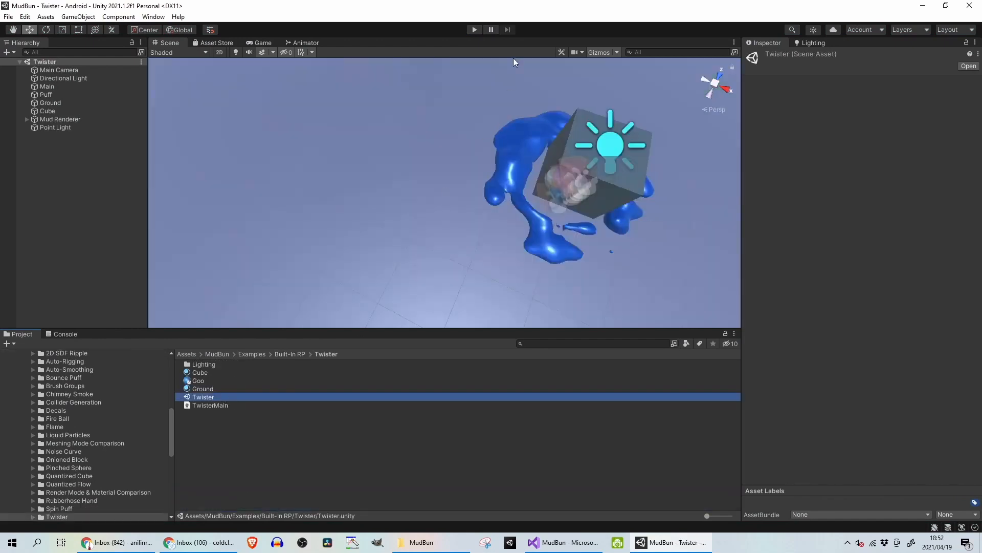
pyautogui.click(475, 29)
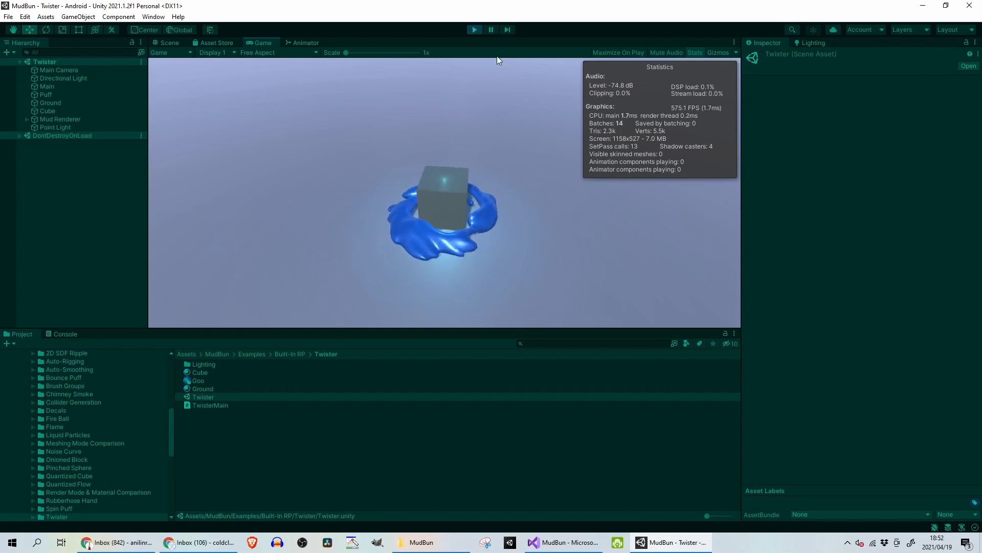
pyautogui.click(474, 29)
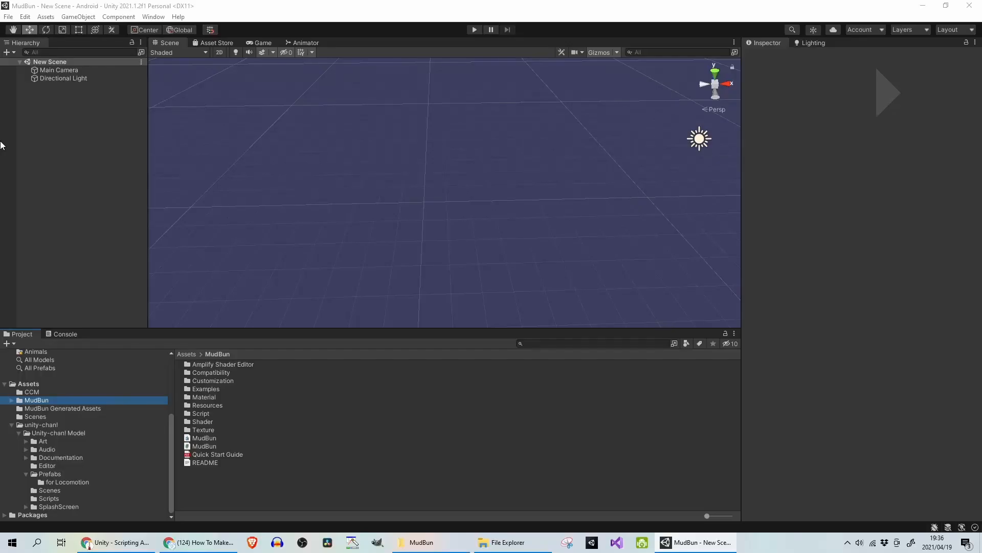
# Add a Mud Bun Sphere primitive to the new scene
pyautogui.rightClick(33, 136)
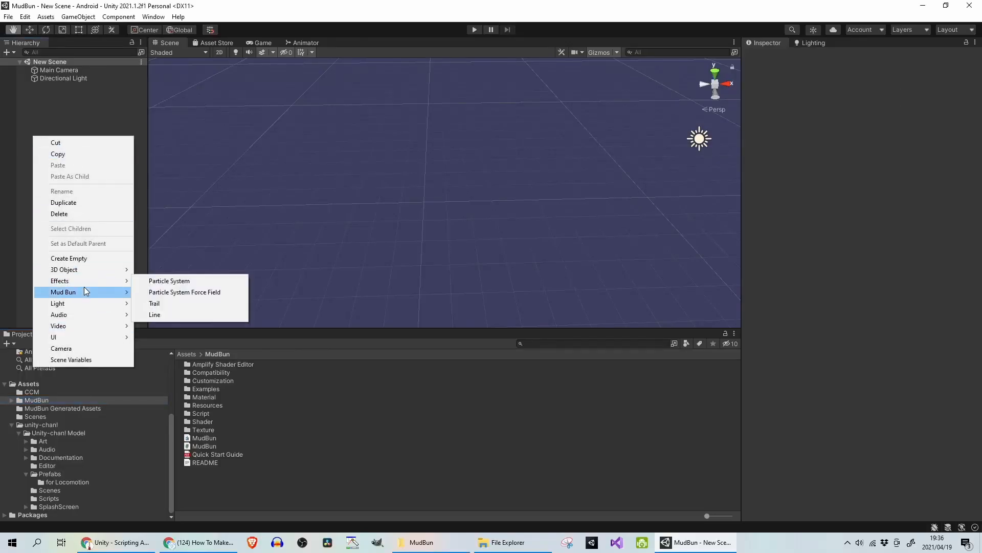
pyautogui.moveTo(84, 289)
pyautogui.moveTo(194, 292)
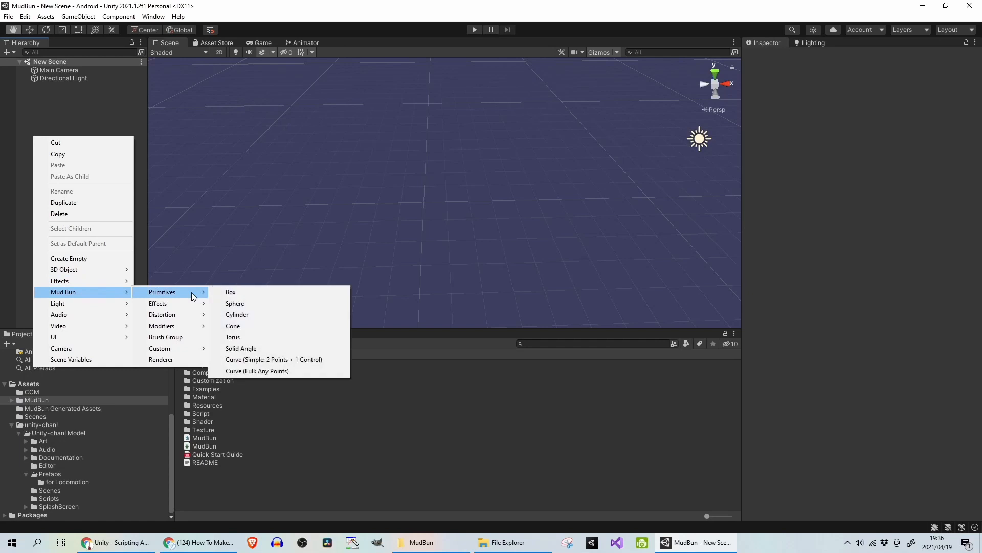
pyautogui.click(289, 303)
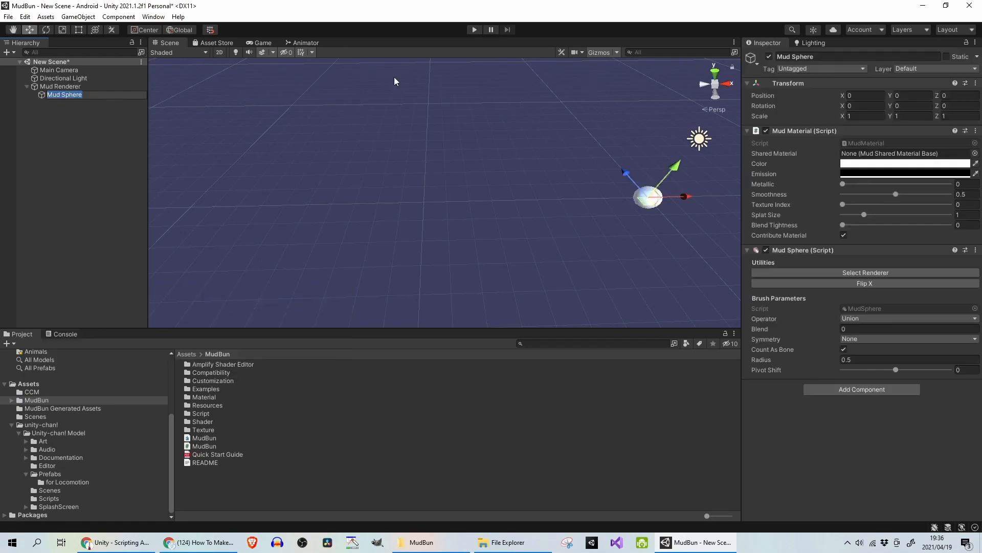
# Bring the Mud Sphere closer into view and set its material color to turquoise (6DFFD4)
pyautogui.moveTo(581, 203); pyautogui.dragTo(347, 155, button='middle')
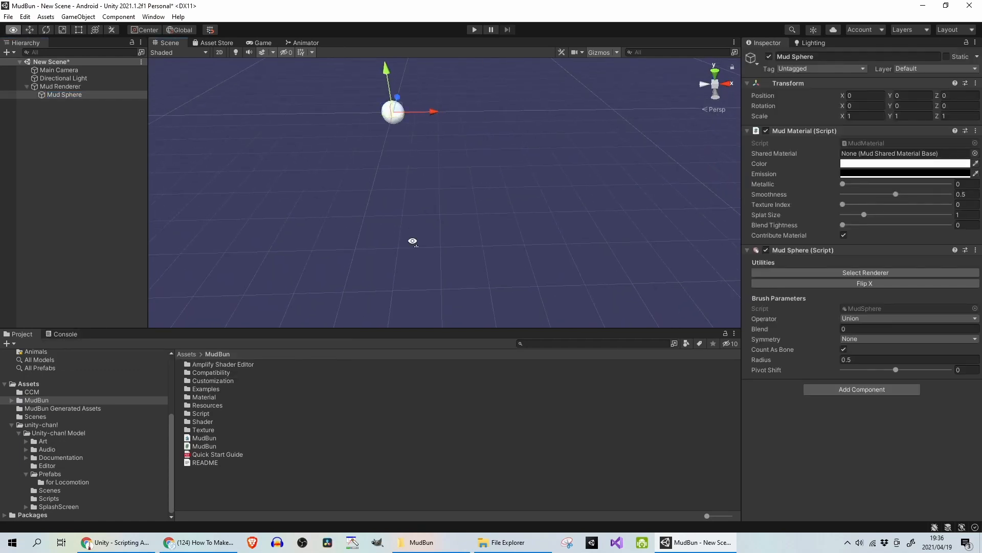
pyautogui.moveTo(414, 242); pyautogui.dragTo(419, 193, button='right')
pyautogui.scroll(2, 419, 193)
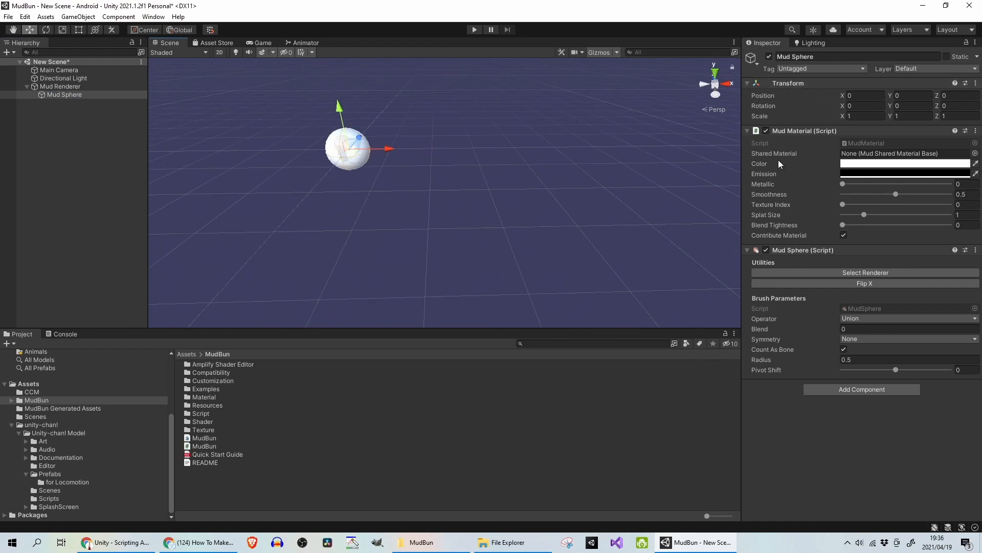
pyautogui.click(863, 163)
pyautogui.moveTo(914, 226); pyautogui.dragTo(922, 211)
pyautogui.click(874, 231)
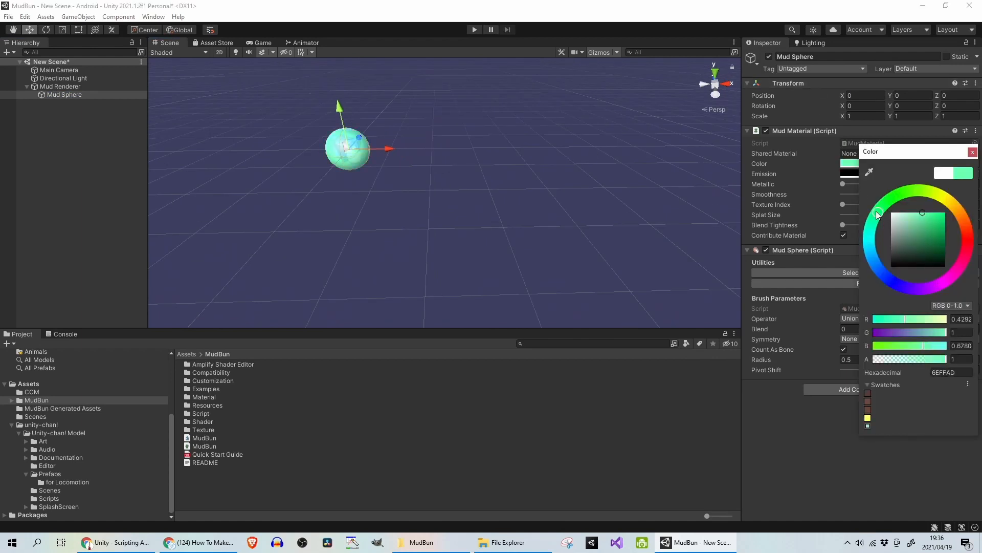
pyautogui.click(160, 242)
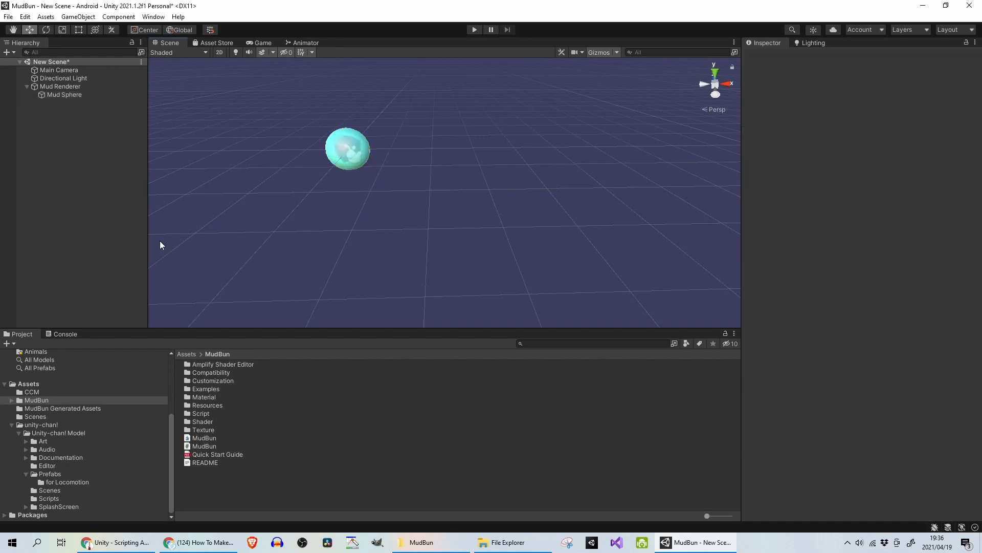
# Add a Mud Bun Torus primitive under the Mud Renderer
pyautogui.rightClick(46, 87)
pyautogui.moveTo(95, 232)
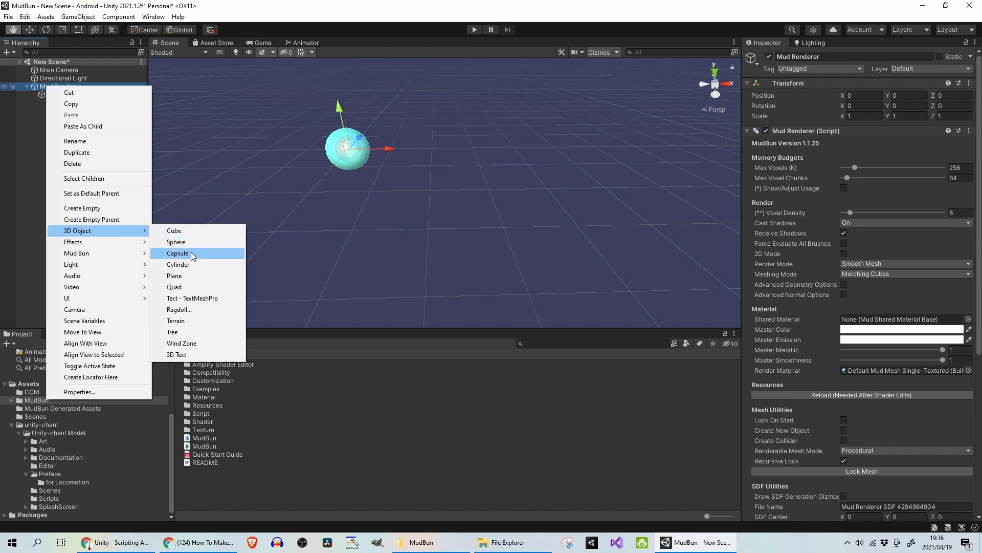
pyautogui.moveTo(100, 253)
pyautogui.moveTo(182, 253)
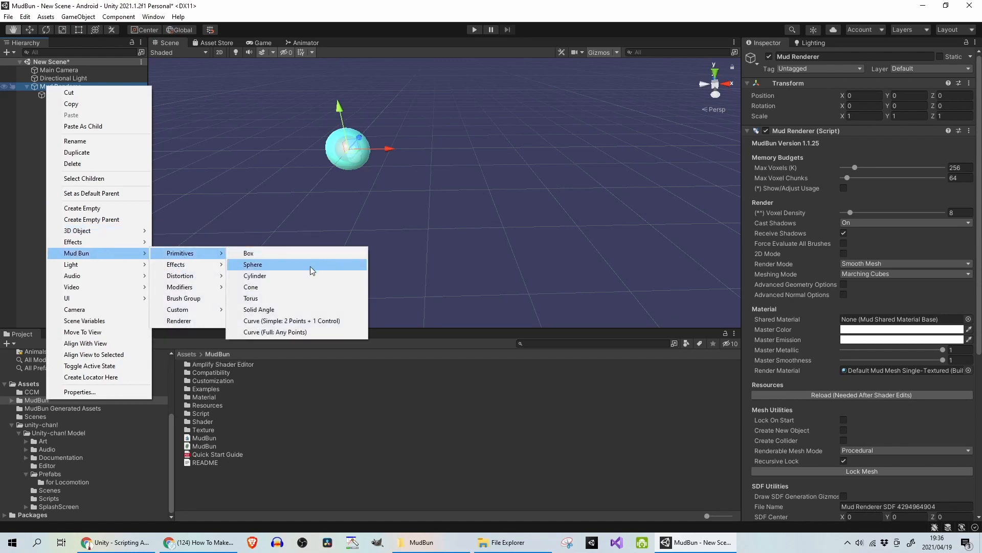
pyautogui.click(294, 298)
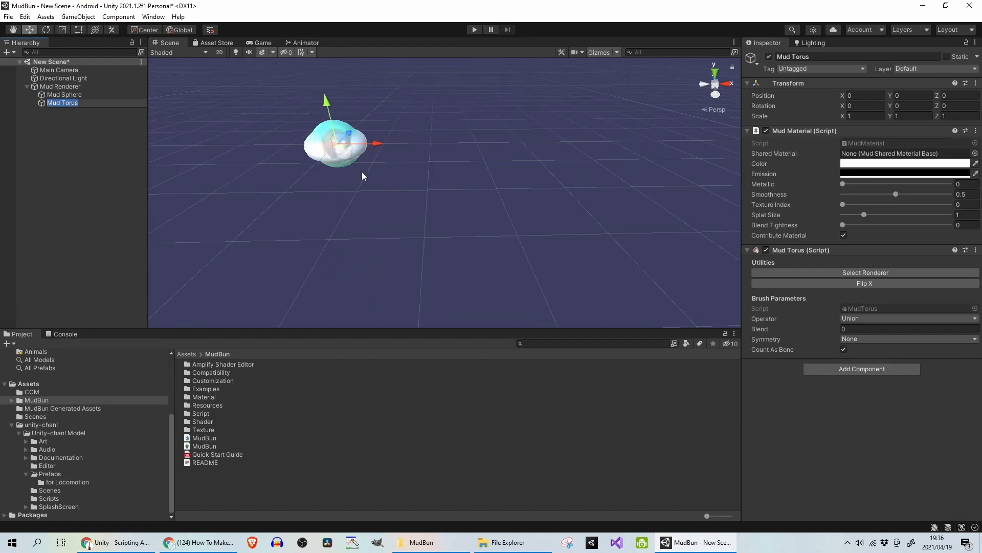
# Move the Mud Torus along the X axis away from the sphere, to about X 1.32
pyautogui.moveTo(379, 146); pyautogui.dragTo(412, 148)
pyautogui.moveTo(307, 155); pyautogui.dragTo(329, 203, button='right')
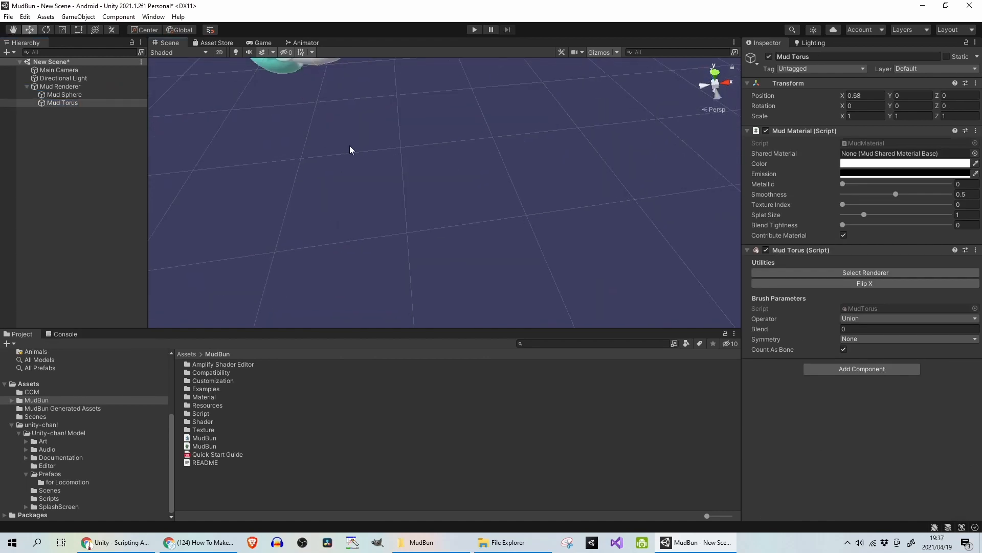
pyautogui.moveTo(357, 166); pyautogui.dragTo(383, 206, button='middle')
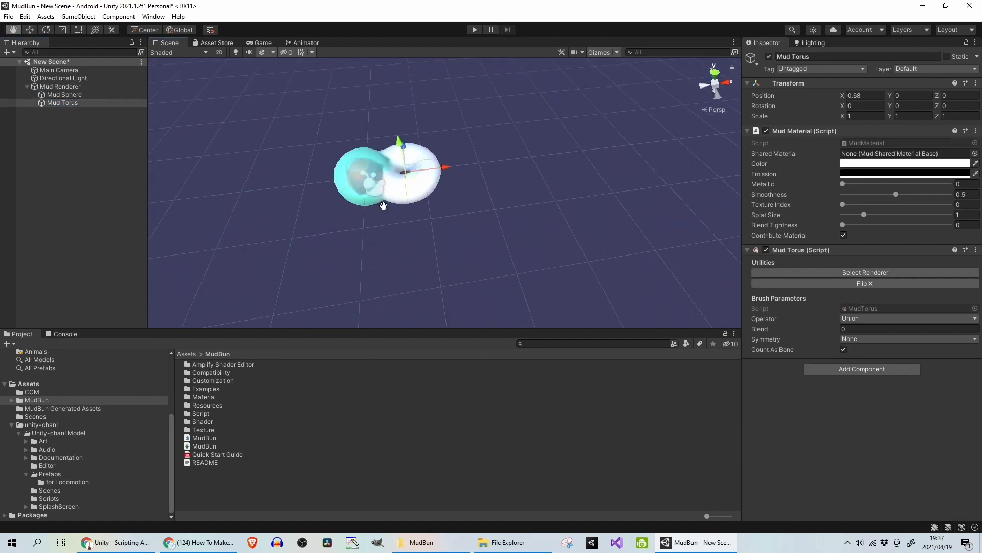
pyautogui.click(447, 160)
pyautogui.click(410, 200)
pyautogui.moveTo(446, 162); pyautogui.dragTo(482, 165)
# Try a Blend of 3.74 on the Mud Sphere, and set the Mud Torus's Blend to 1.13
pyautogui.click(118, 96)
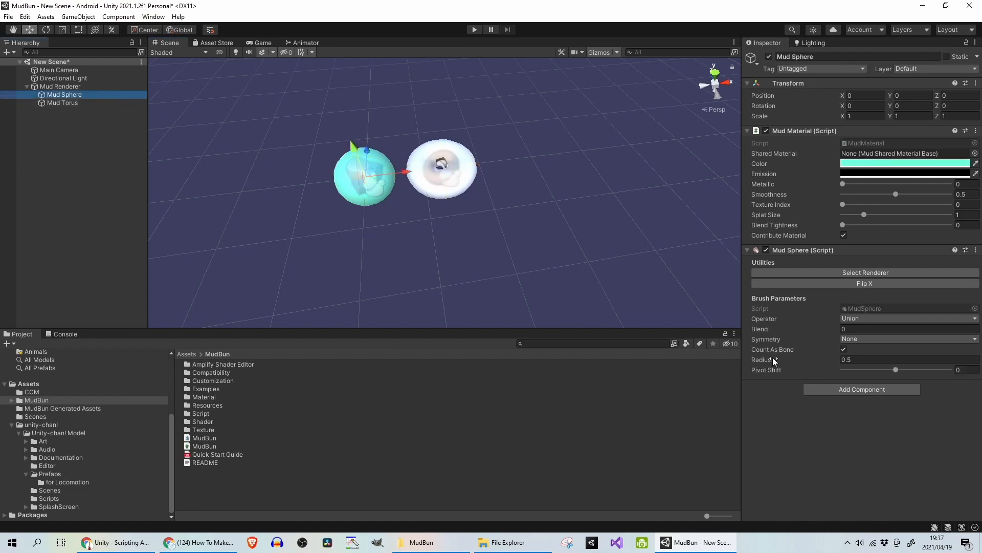
pyautogui.moveTo(770, 330); pyautogui.dragTo(864, 330)
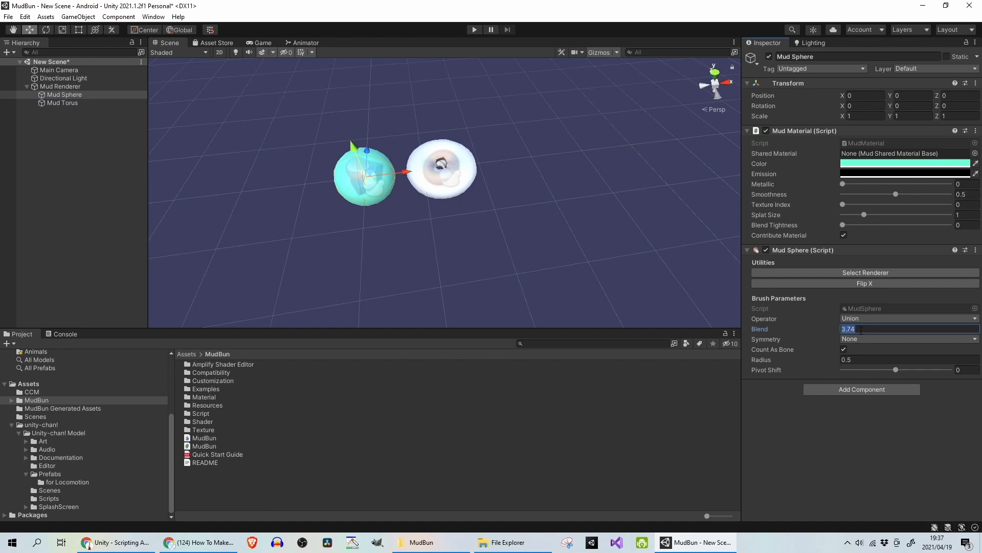
pyautogui.click(103, 103)
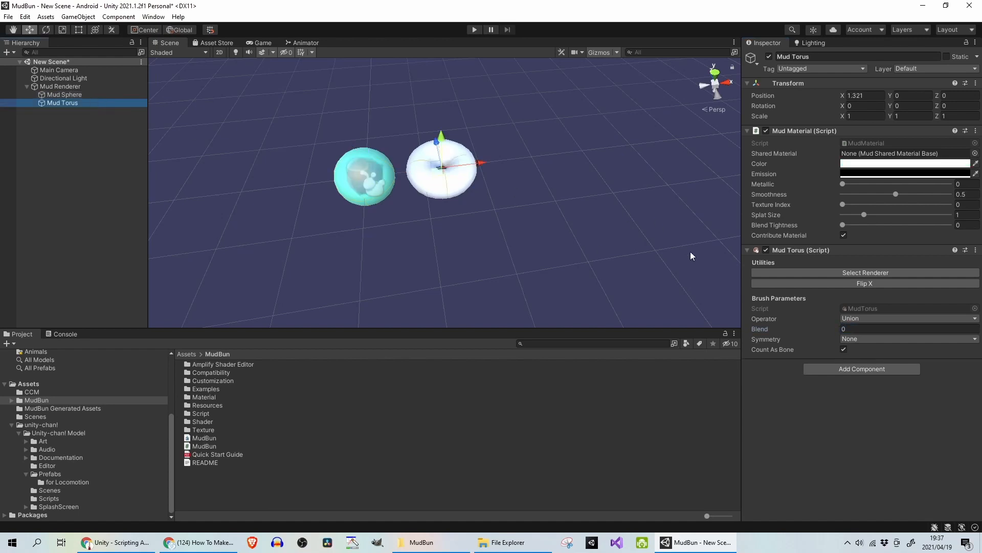
pyautogui.moveTo(778, 328)
pyautogui.mouseDown()
pyautogui.moveTo(762, 327)
pyautogui.moveTo(790, 333)
pyautogui.moveTo(782, 332)
pyautogui.mouseUp()
pyautogui.scroll(3, 525, 264)
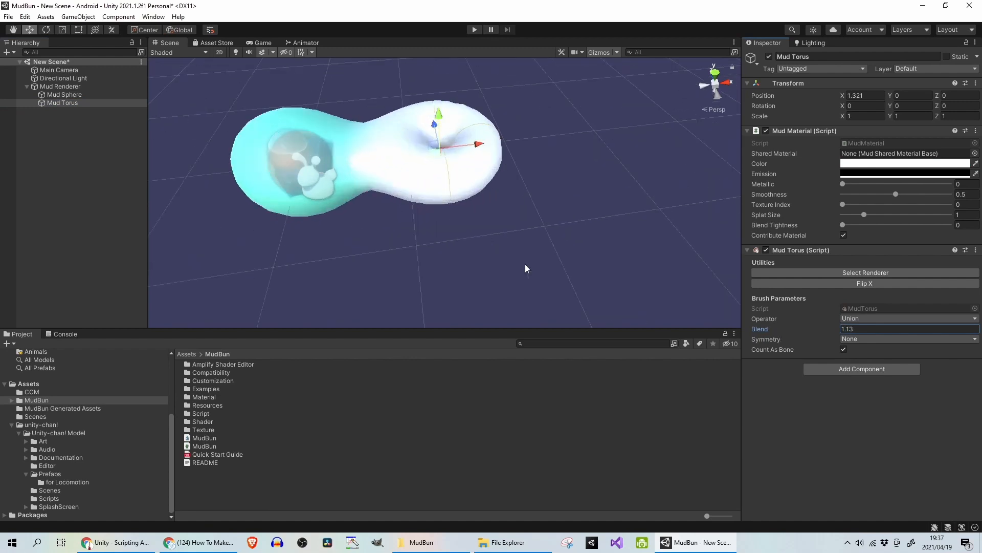
# Change the Mud Sphere's material color to a deep, saturated blue
pyautogui.click(79, 95)
pyautogui.click(850, 164)
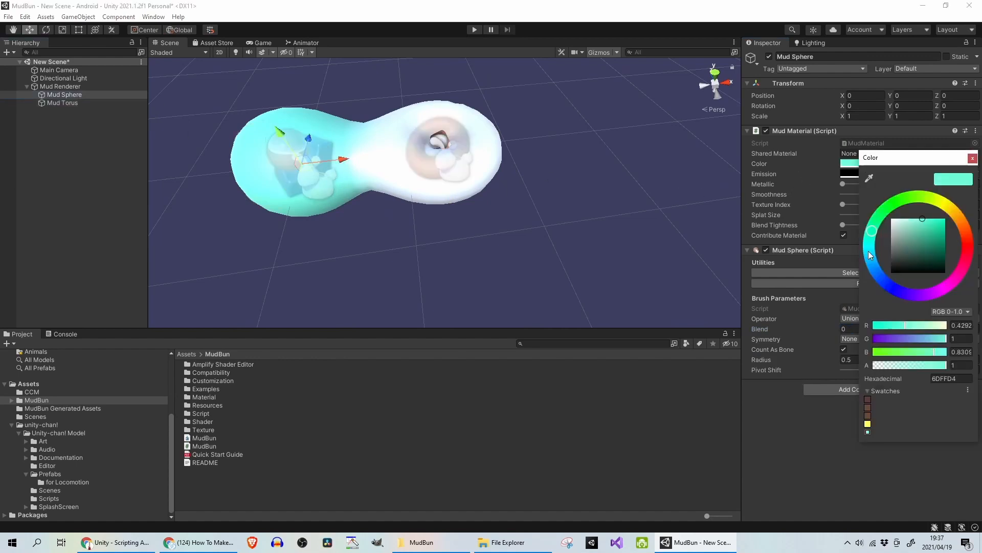
pyautogui.moveTo(881, 280); pyautogui.dragTo(891, 289)
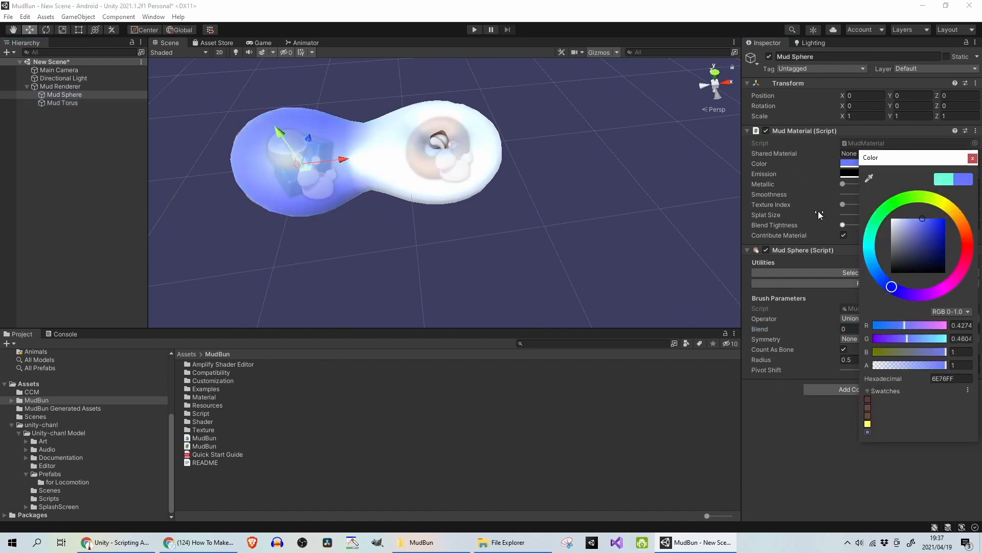
pyautogui.moveTo(890, 229); pyautogui.dragTo(977, 233)
# Set the Mud Torus's material color to yellow (FFFF00)
pyautogui.click(82, 102)
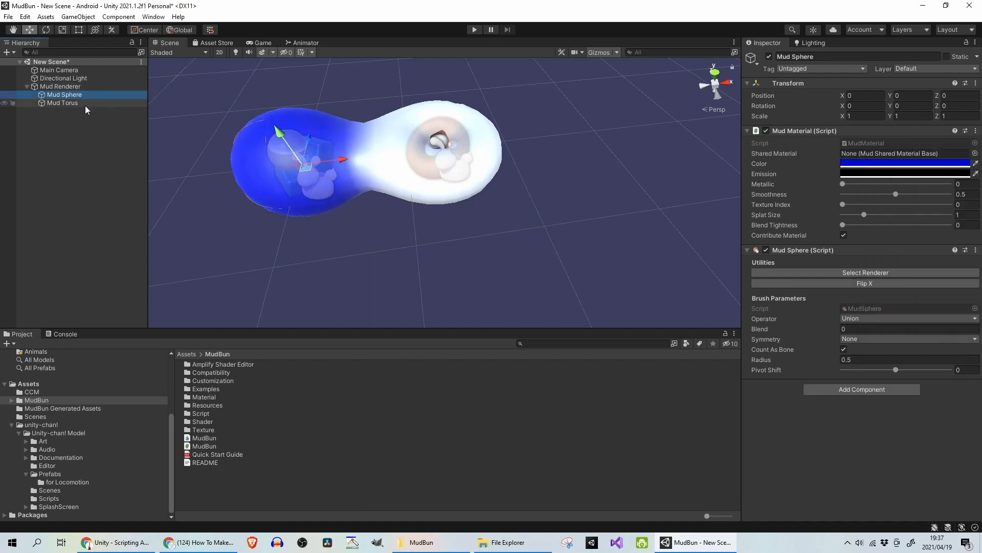
pyautogui.click(845, 164)
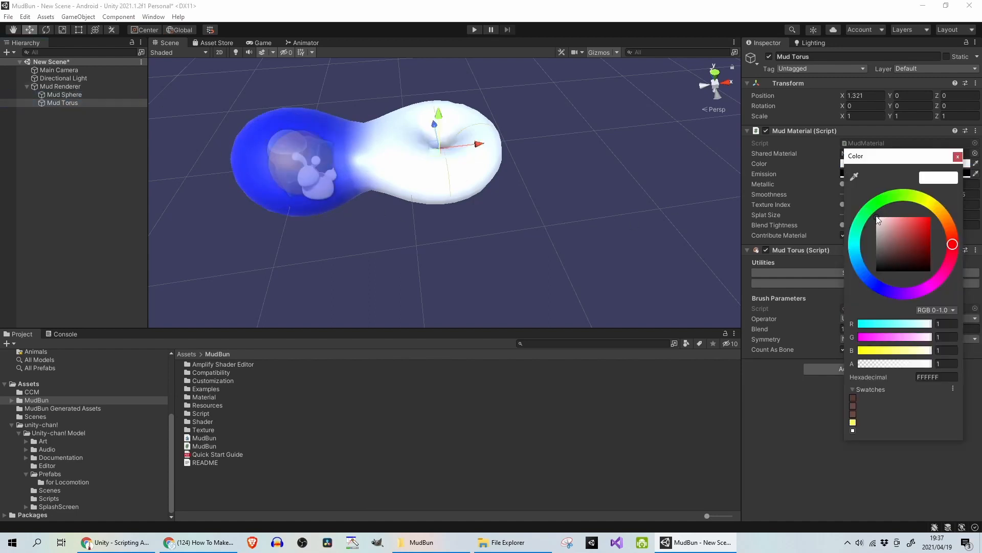
pyautogui.click(928, 202)
pyautogui.moveTo(918, 231); pyautogui.dragTo(943, 206)
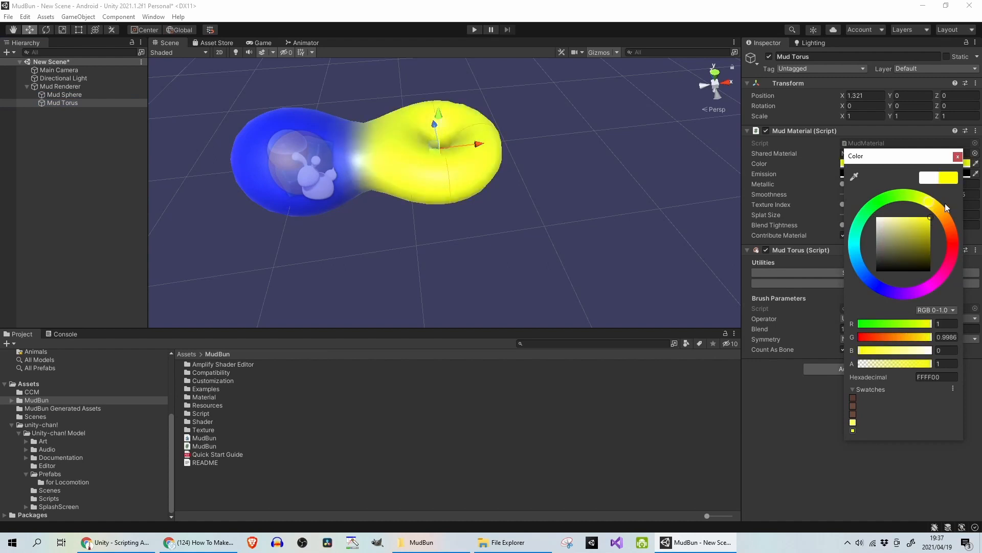
# Examine the blended transition between the blue sphere and the yellow torus up close from different angles
pyautogui.scroll(5, 330, 144)
pyautogui.scroll(-5, 336, 143)
pyautogui.moveTo(372, 155); pyautogui.dragTo(387, 169, button='middle')
pyautogui.scroll(2, 407, 214)
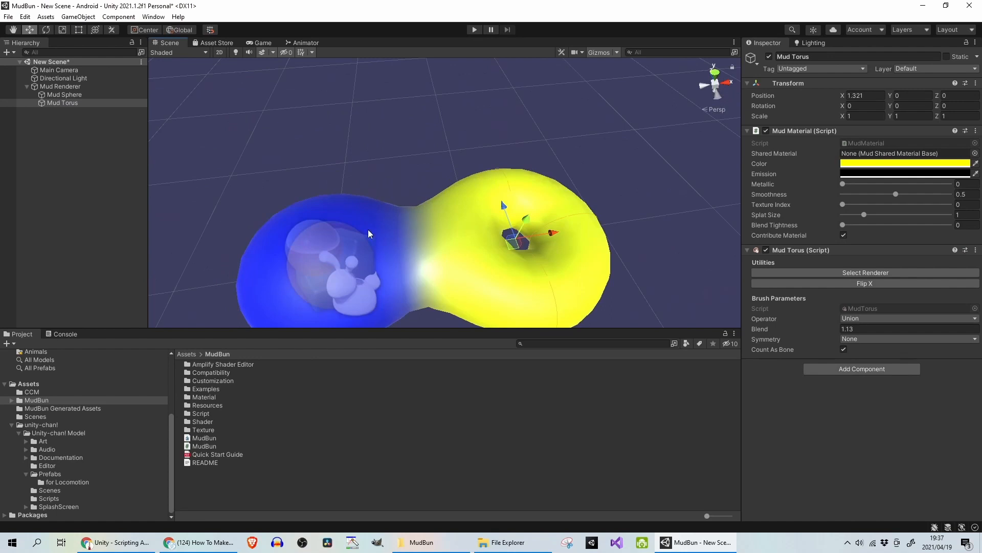
pyautogui.moveTo(432, 238); pyautogui.dragTo(394, 204, button='middle')
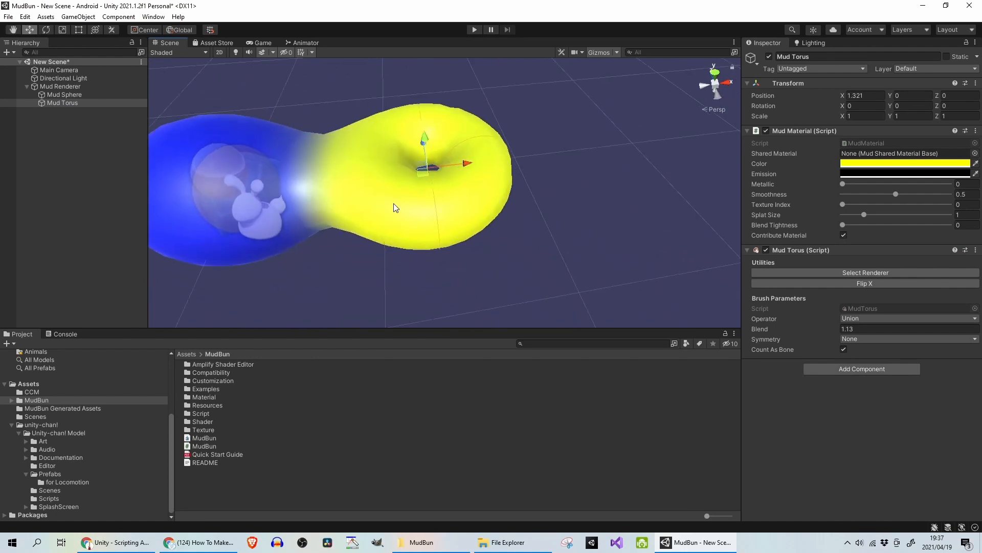
pyautogui.click(512, 210)
pyautogui.click(62, 102)
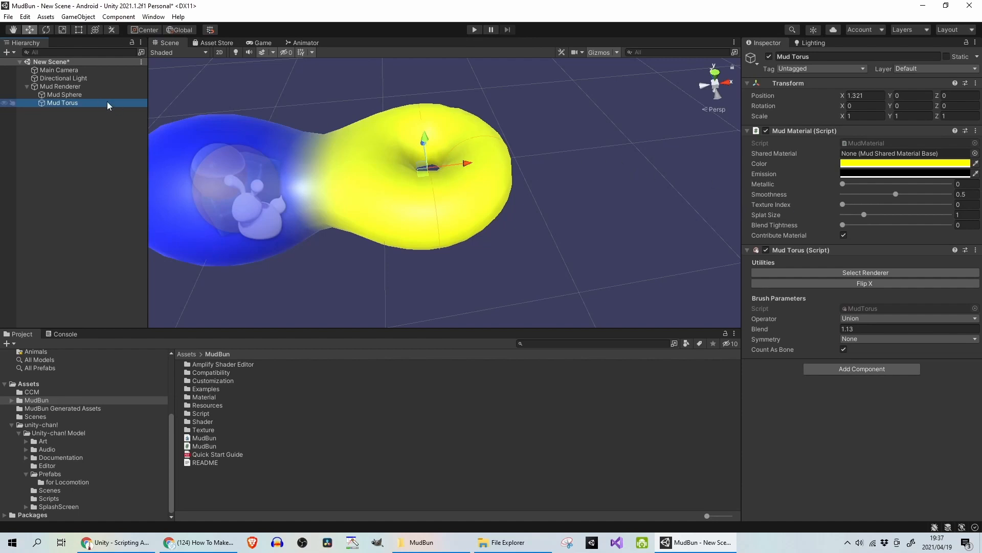
pyautogui.click(82, 88)
pyautogui.rightClick(82, 88)
pyautogui.moveTo(129, 245)
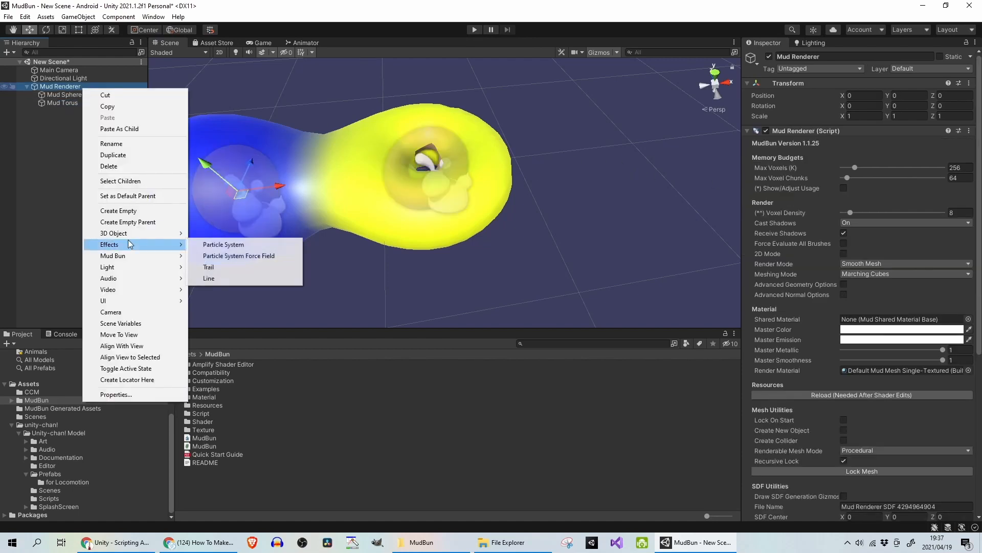
pyautogui.click(14, 173)
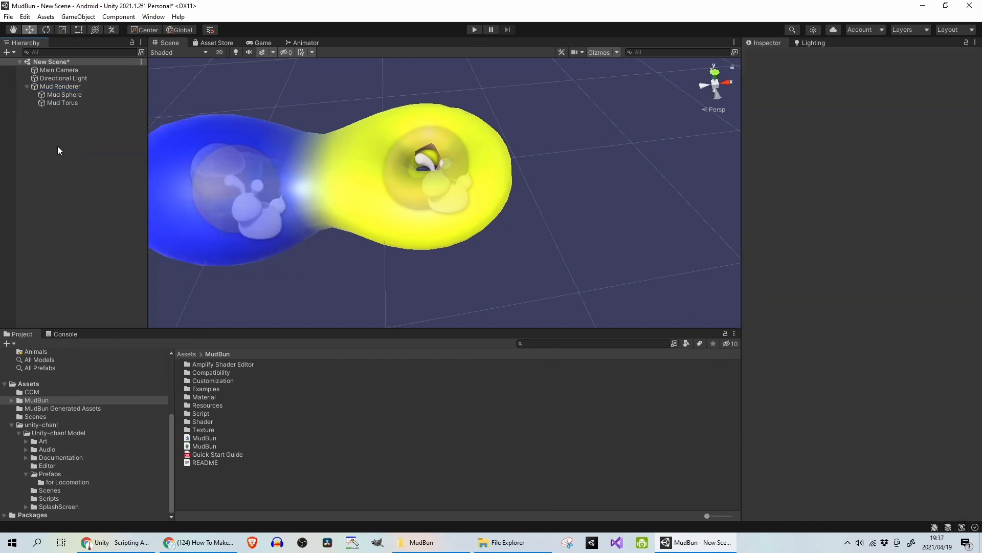
# Set the Mud Torus's material Splat Size to 1.22
pyautogui.click(71, 104)
pyautogui.moveTo(781, 250); pyautogui.dragTo(803, 189)
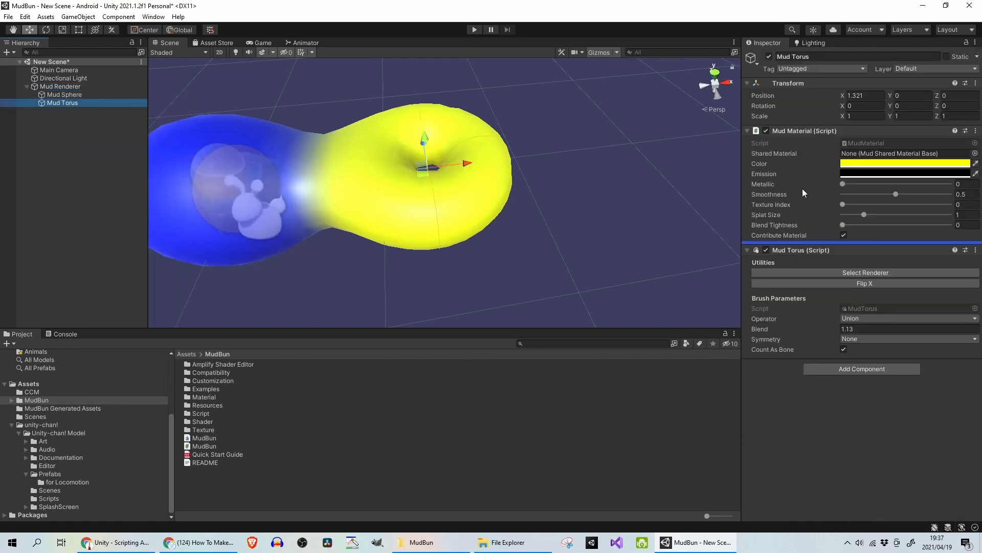
pyautogui.moveTo(821, 228); pyautogui.dragTo(860, 210)
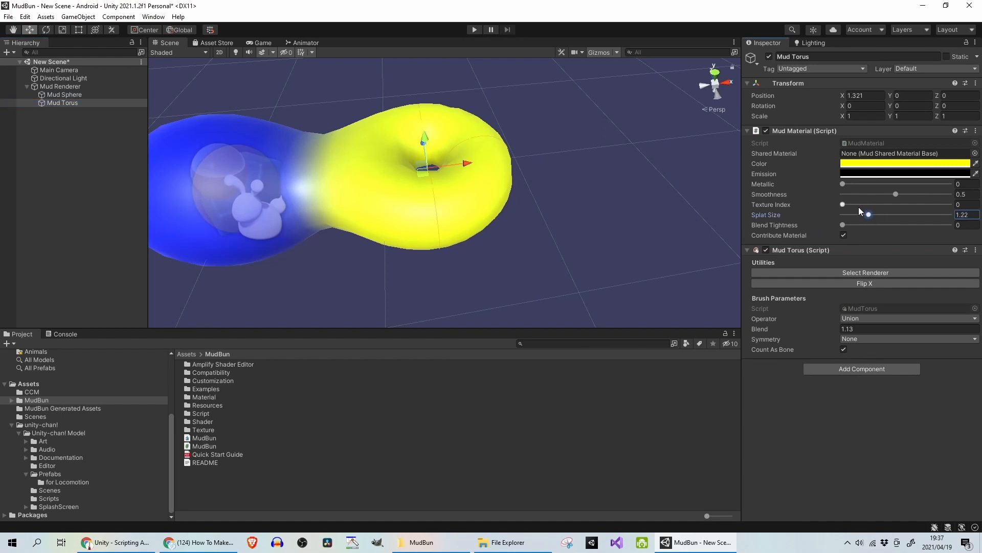
# Set the Mud Torus's operator to Subtract and move it away from the sphere to about X 1.96
pyautogui.click(857, 319)
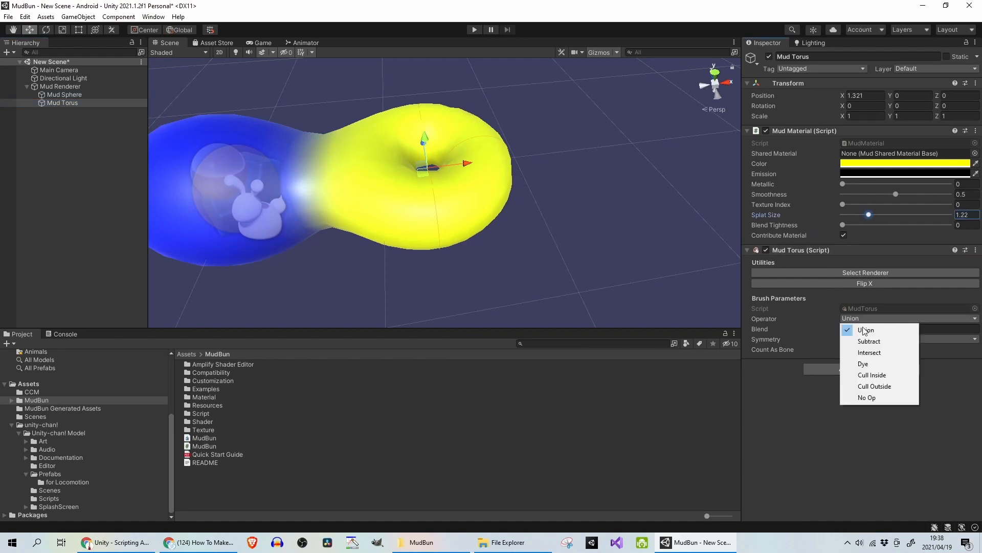
pyautogui.click(869, 341)
pyautogui.scroll(-5, 591, 235)
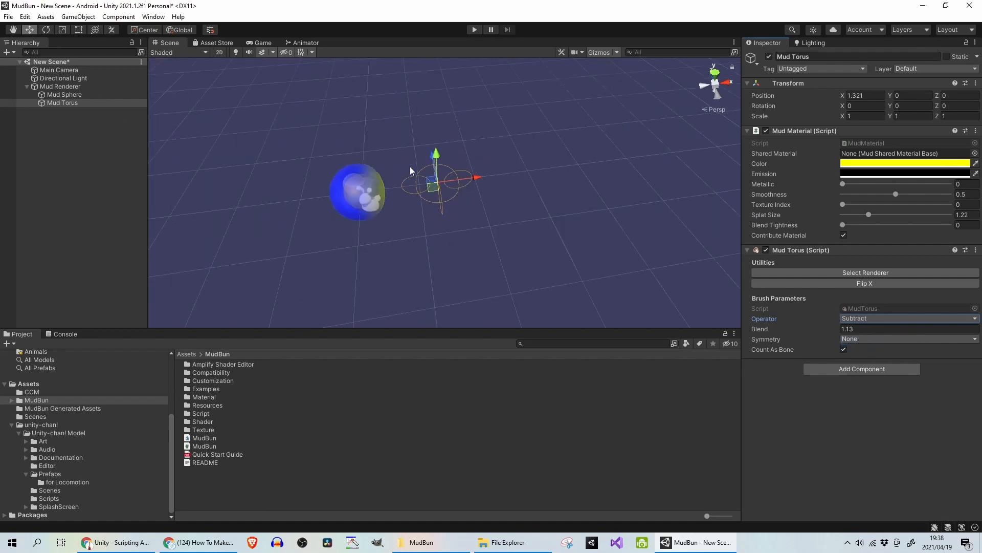
pyautogui.moveTo(470, 180); pyautogui.dragTo(508, 195)
# Set the Mud Torus's operator to Intersect and move it into the sphere, to about X 0.36
pyautogui.click(869, 318)
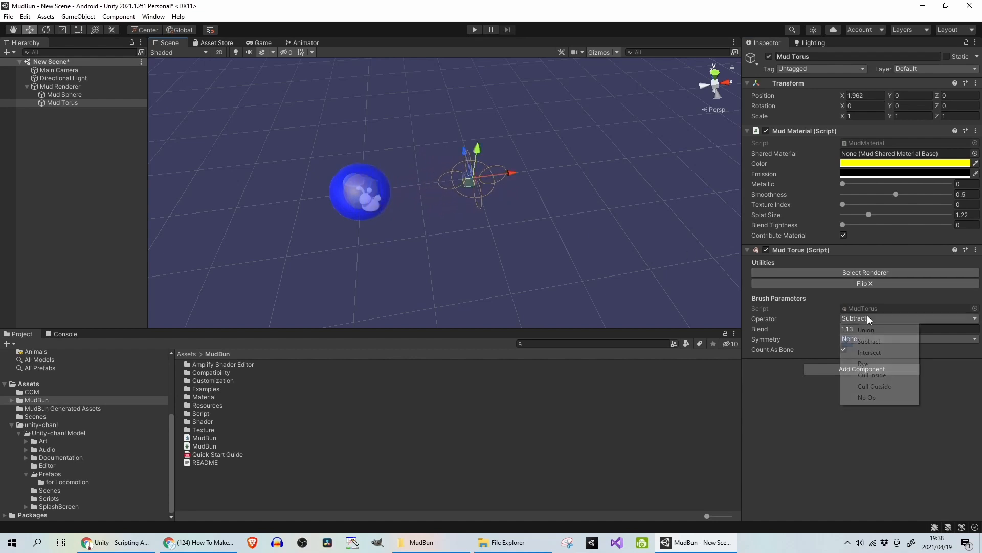
pyautogui.click(877, 352)
pyautogui.moveTo(517, 175); pyautogui.dragTo(422, 174)
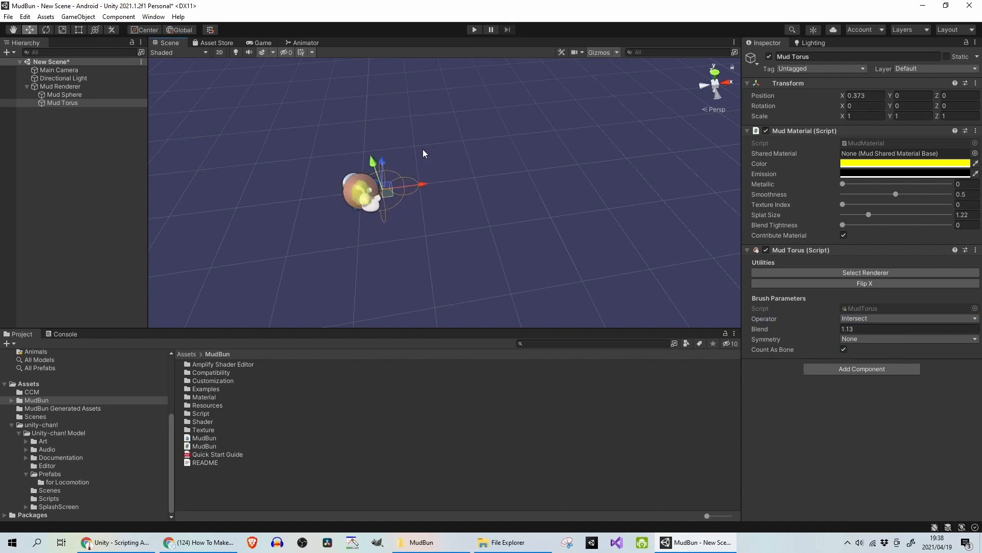
# Start the scene in Play mode and stop it again
pyautogui.click(474, 30)
pyautogui.click(474, 30)
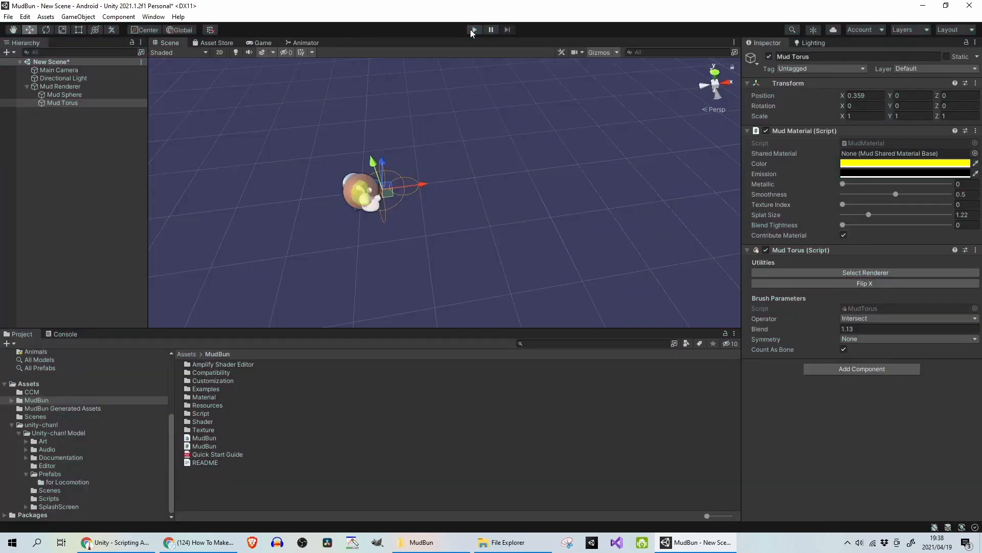
# Set the Mud Torus's operator to Dye
pyautogui.click(864, 319)
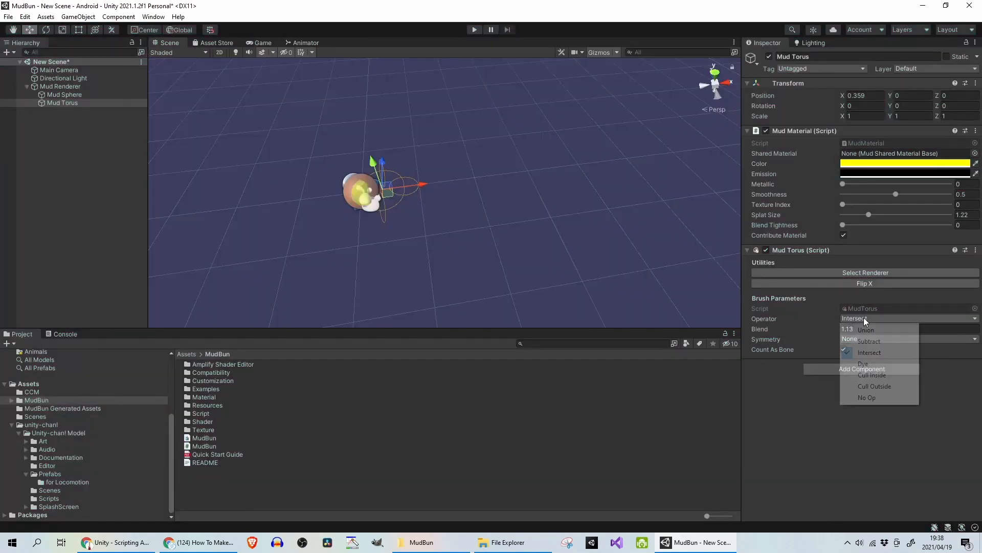
pyautogui.click(876, 364)
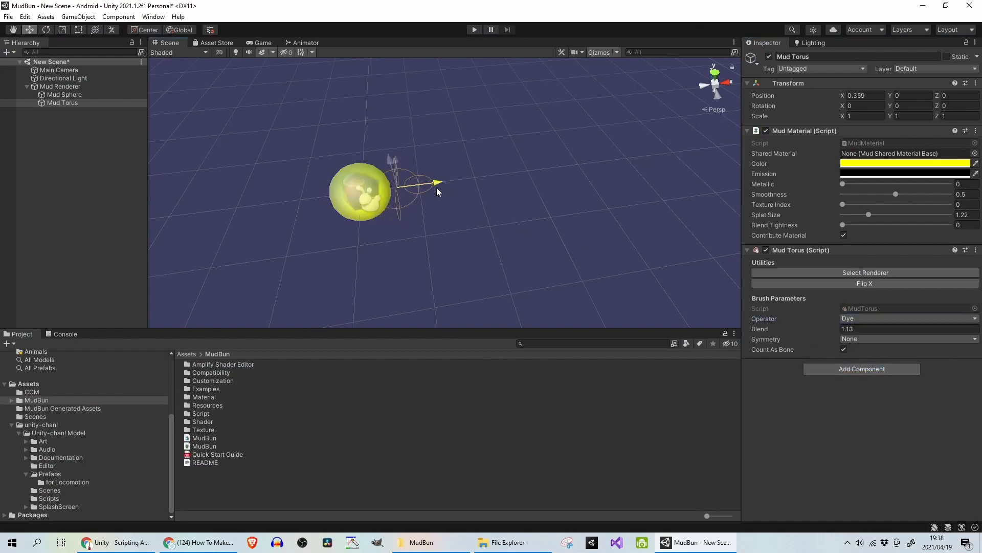
# Move the dyeing Mud Torus away from the sphere to about X 1.65, Z -0.57
pyautogui.moveTo(436, 187); pyautogui.dragTo(484, 194)
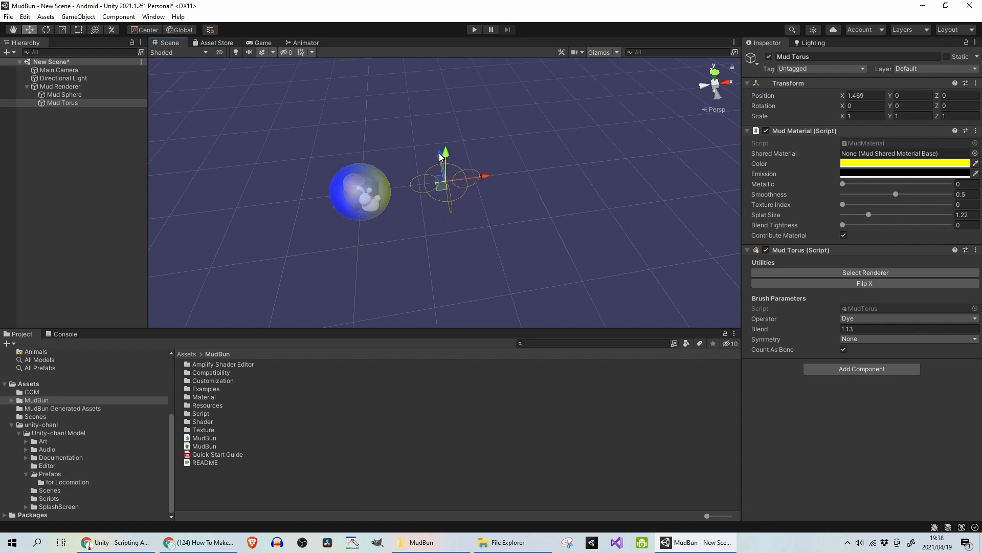
pyautogui.moveTo(439, 152); pyautogui.dragTo(441, 177)
pyautogui.moveTo(486, 200); pyautogui.dragTo(511, 205)
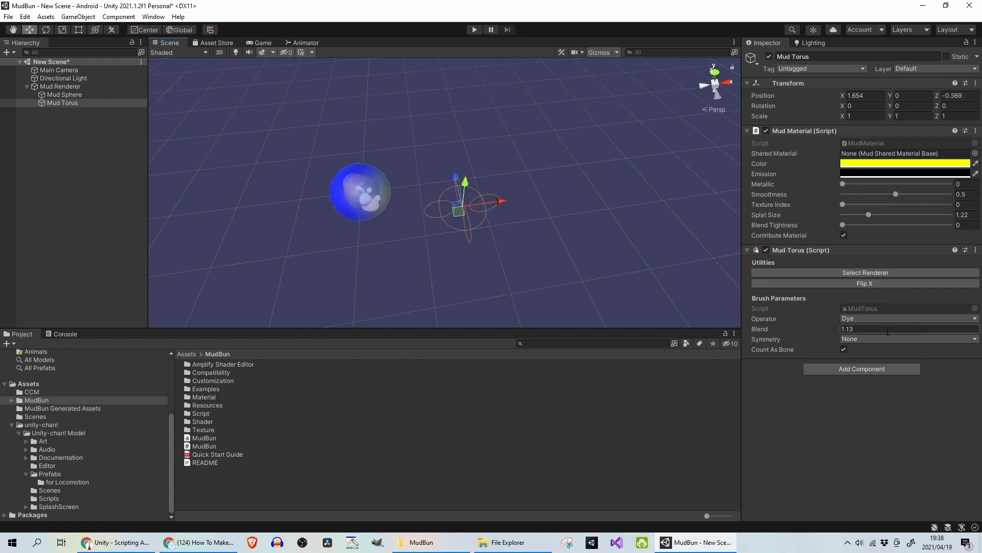
# Switch the Mud Torus's operator to Cull Inside and on to Cull Outside, and move it to the sphere, to about X -0.35
pyautogui.click(903, 318)
pyautogui.click(880, 375)
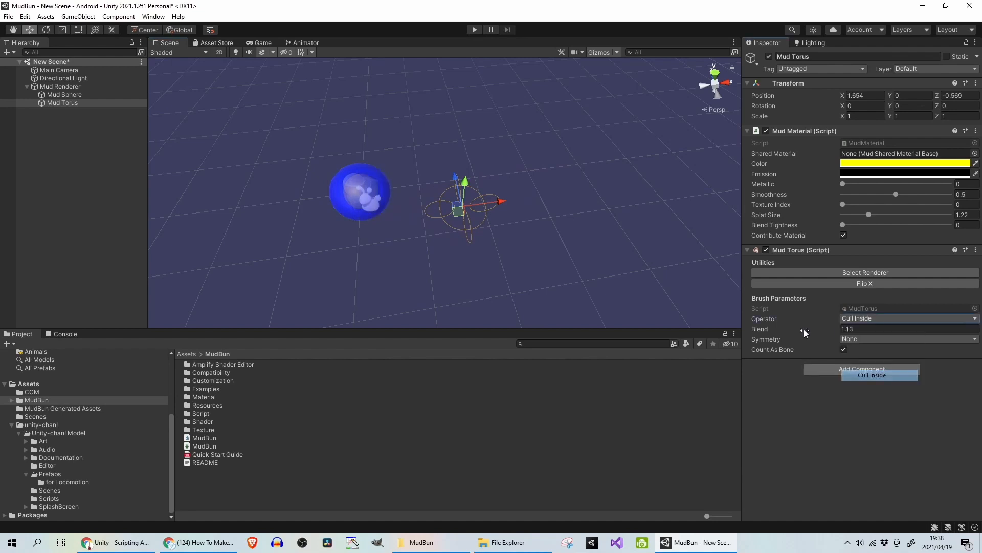
pyautogui.click(851, 318)
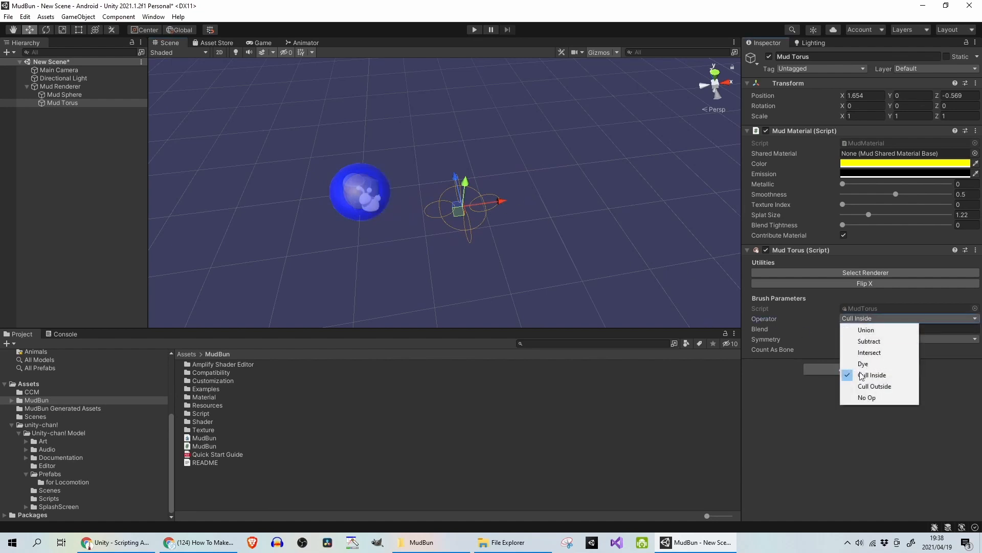
pyautogui.click(870, 386)
pyautogui.moveTo(504, 203); pyautogui.dragTo(379, 202)
# Set the Mud Torus's operator to Cull Inside and move it into the sphere's edge, to about X -0.37, Z -0.30
pyautogui.click(871, 310)
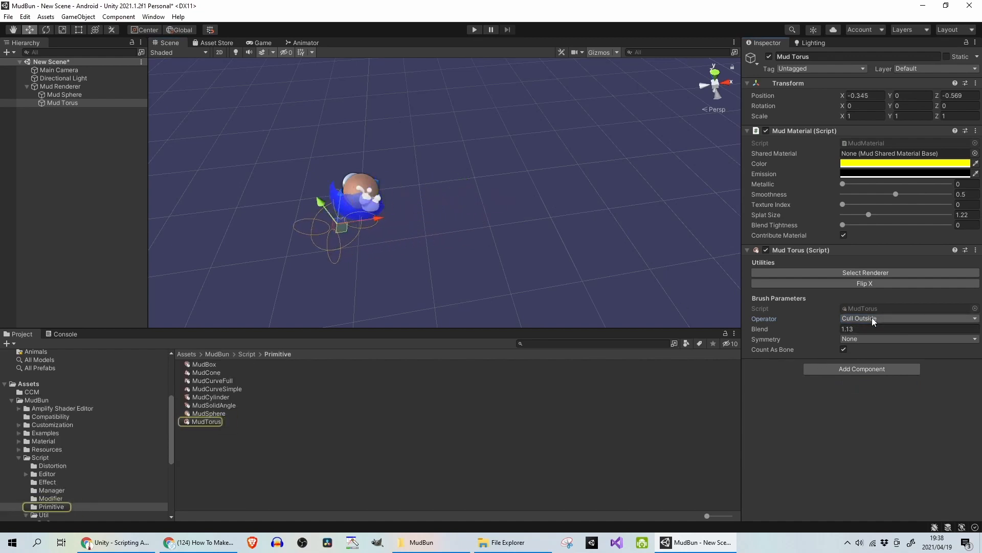
pyautogui.click(864, 309)
pyautogui.click(870, 318)
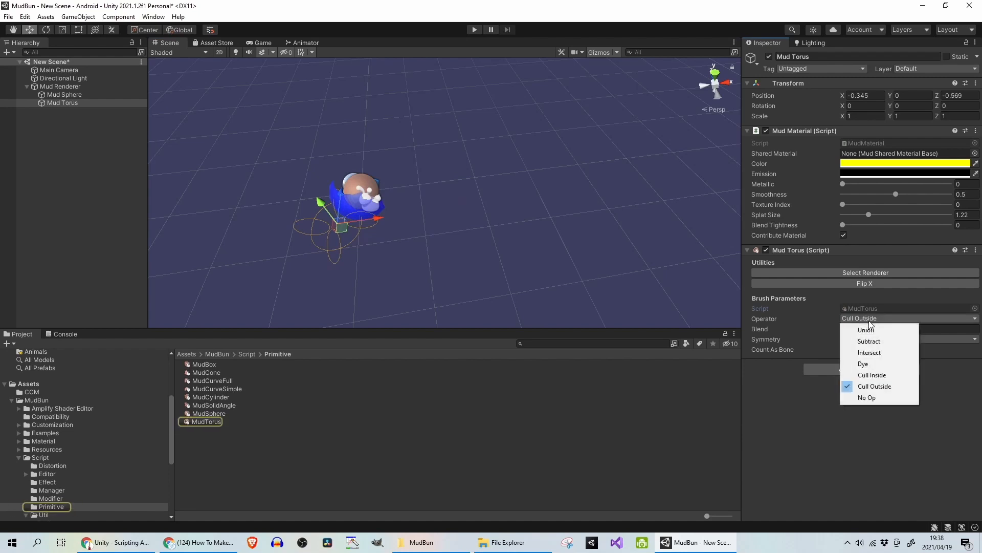
pyautogui.click(881, 374)
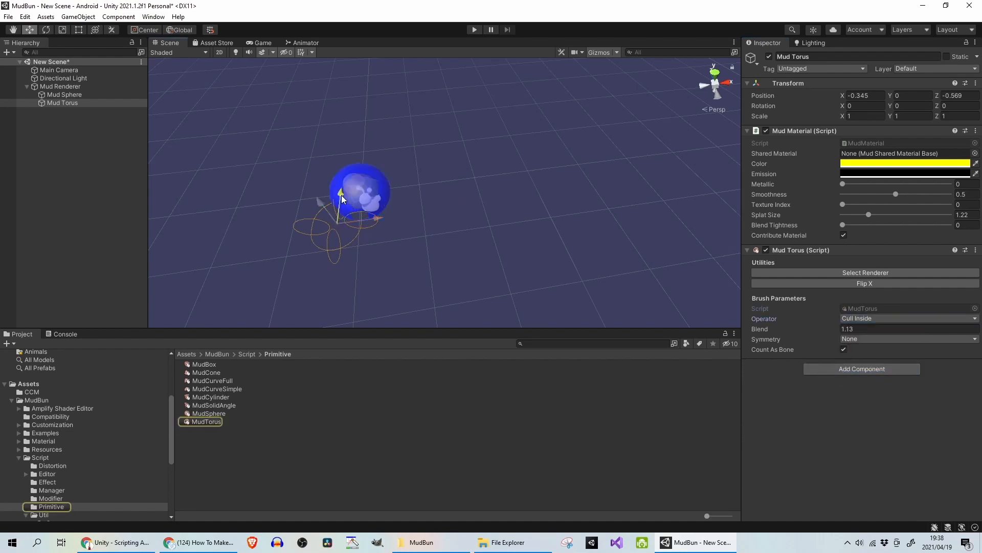
pyautogui.moveTo(341, 195)
pyautogui.mouseDown()
pyautogui.moveTo(336, 163)
pyautogui.moveTo(339, 180)
pyautogui.mouseUp()
pyautogui.moveTo(363, 234); pyautogui.dragTo(361, 197, button='right')
pyautogui.moveTo(362, 196); pyautogui.dragTo(367, 171, button='middle')
pyautogui.moveTo(505, 208); pyautogui.dragTo(418, 221, button='right')
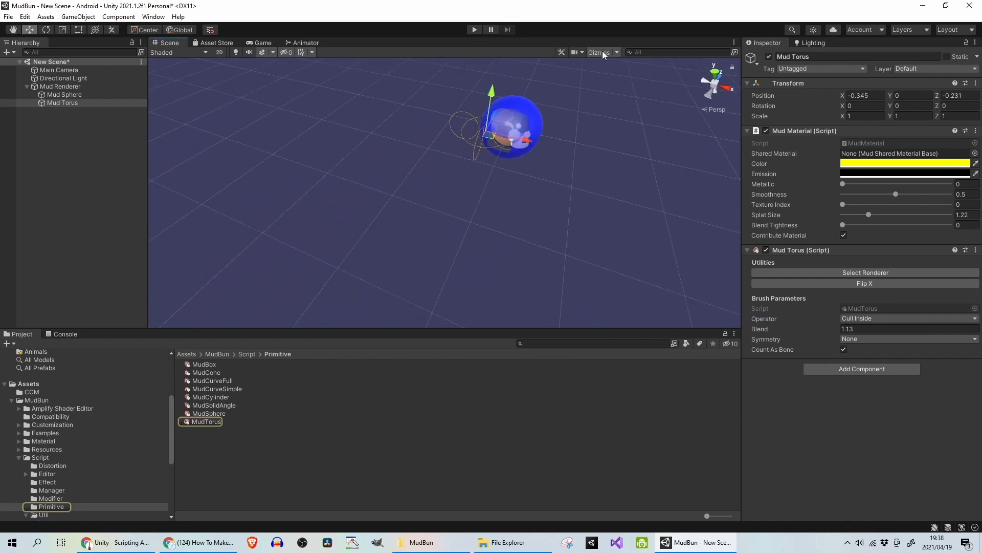
pyautogui.scroll(4, 492, 186)
pyautogui.moveTo(477, 198)
pyautogui.mouseDown(button='middle')
pyautogui.moveTo(461, 221)
pyautogui.moveTo(472, 194)
pyautogui.mouseUp(button='middle')
pyautogui.moveTo(465, 134); pyautogui.dragTo(480, 176)
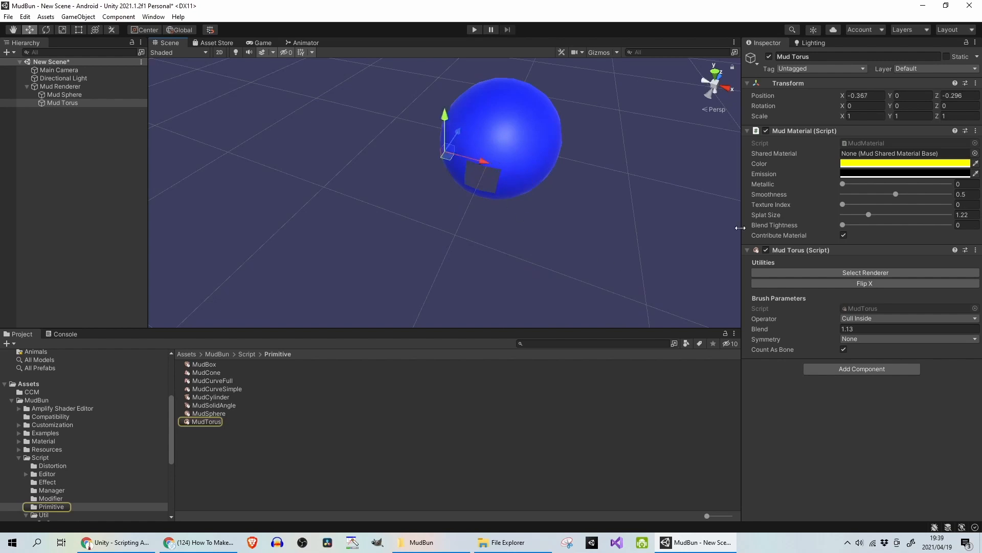
# Switch the Mud Torus's operator to No Op and on to Union, and move it beside the sphere to about X 1.15
pyautogui.click(891, 317)
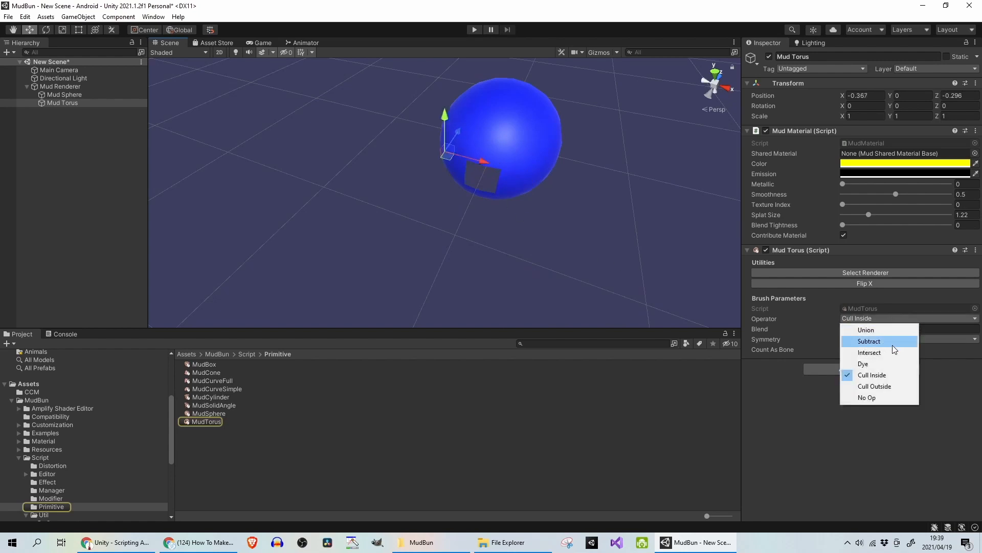
pyautogui.click(897, 397)
pyautogui.click(871, 318)
pyautogui.click(866, 329)
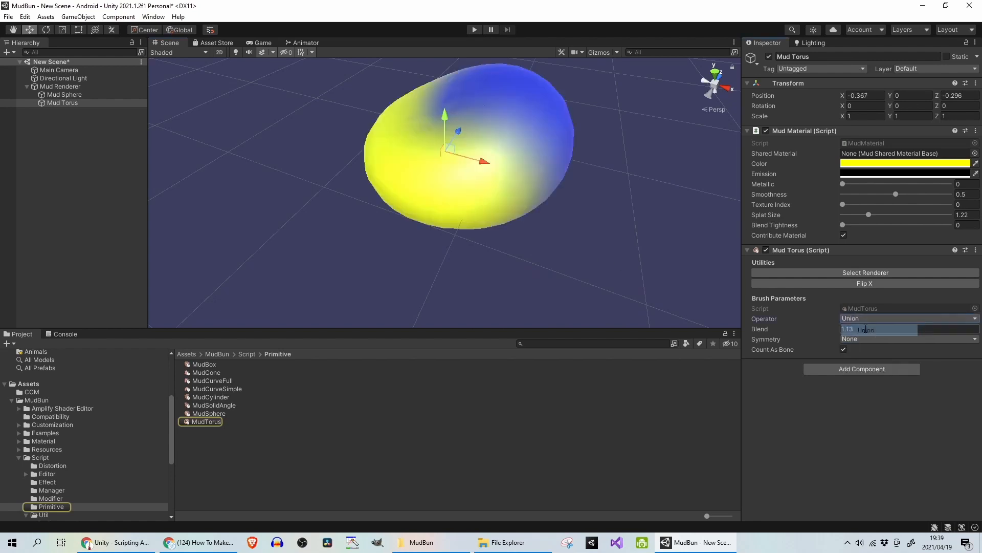
pyautogui.scroll(-4, 496, 201)
pyautogui.moveTo(484, 196); pyautogui.dragTo(530, 211)
pyautogui.scroll(3, 424, 254)
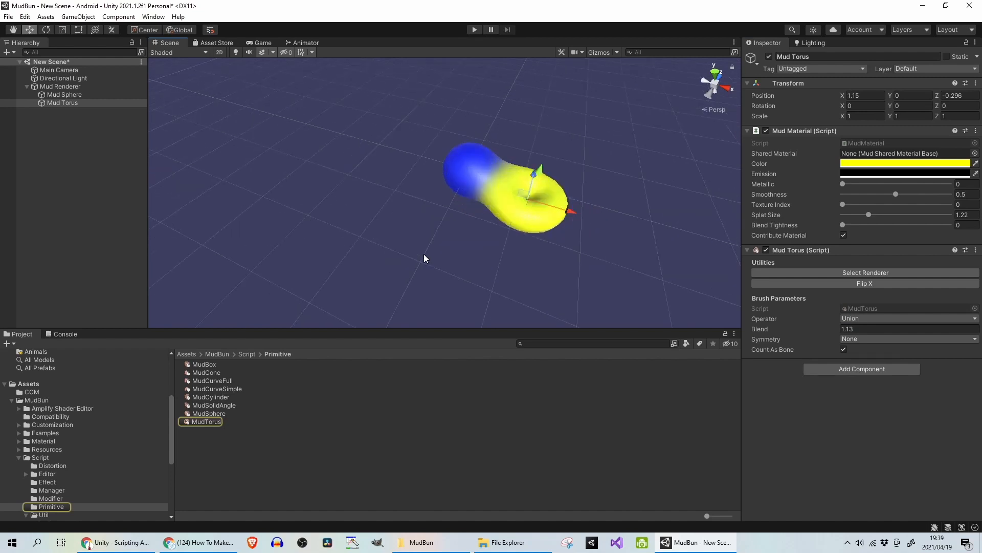
# Add a second Mud Sphere primitive under the Mud Renderer
pyautogui.scroll(5, 424, 254)
pyautogui.moveTo(297, 158); pyautogui.dragTo(429, 193, button='right')
pyautogui.moveTo(429, 192); pyautogui.dragTo(418, 221, button='middle')
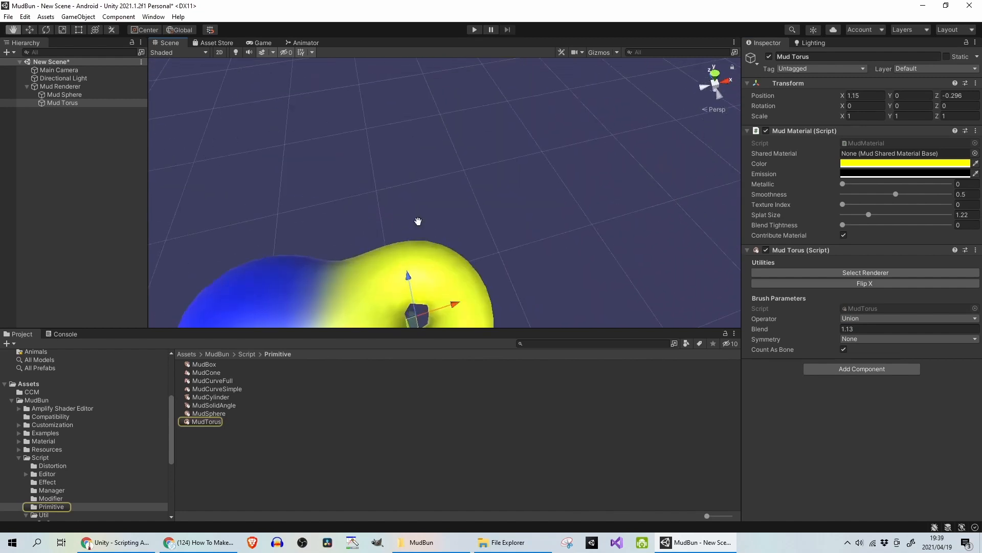
pyautogui.scroll(-4, 388, 174)
pyautogui.rightClick(47, 86)
pyautogui.moveTo(137, 254)
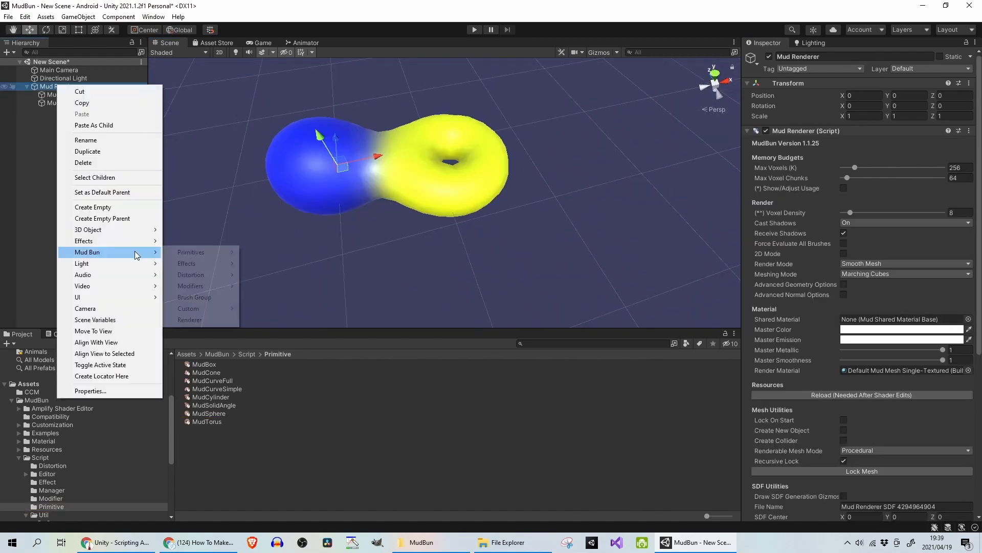
pyautogui.moveTo(197, 256)
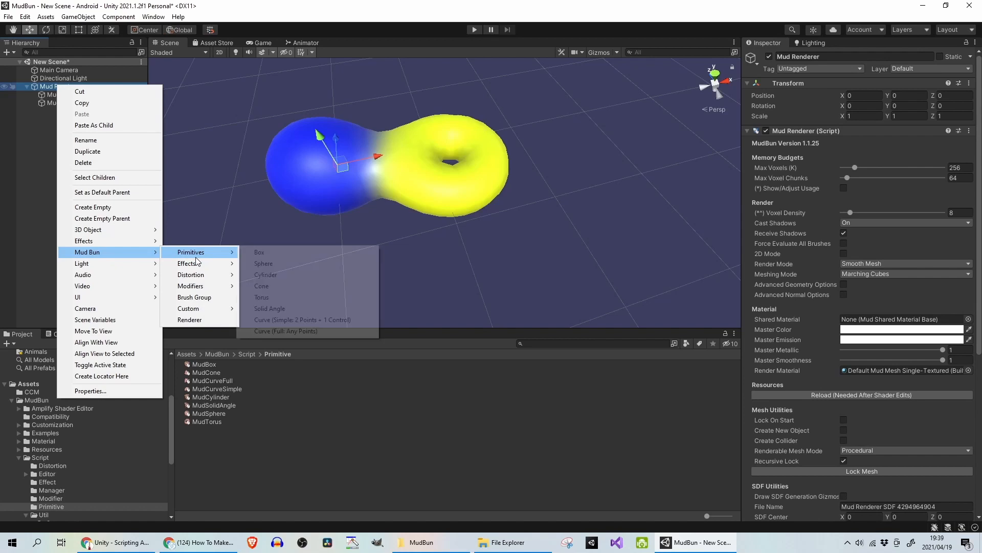
pyautogui.click(272, 264)
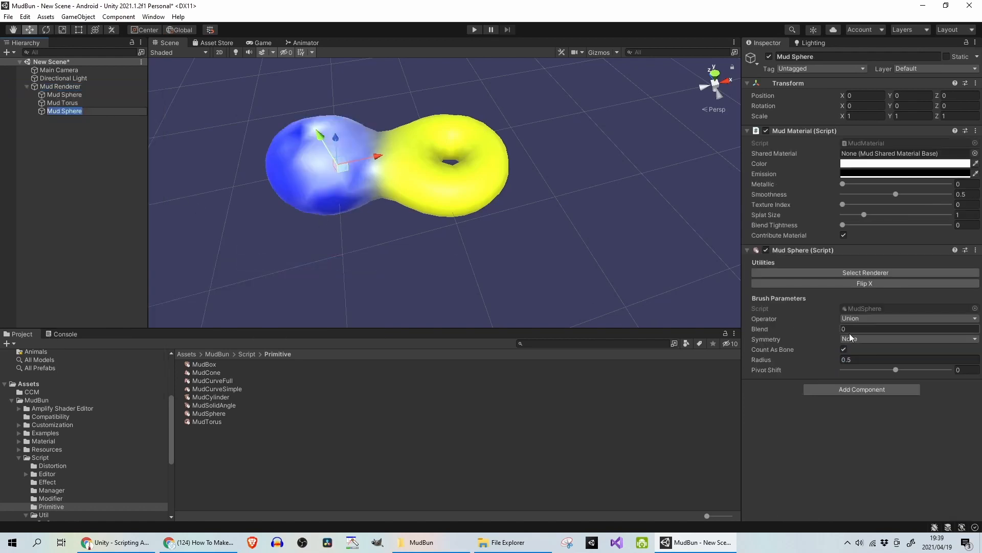
# Set the new Mud Sphere's operator to No Op and move it beyond the torus to about X 1.97, Z -0.36
pyautogui.click(854, 318)
pyautogui.click(869, 398)
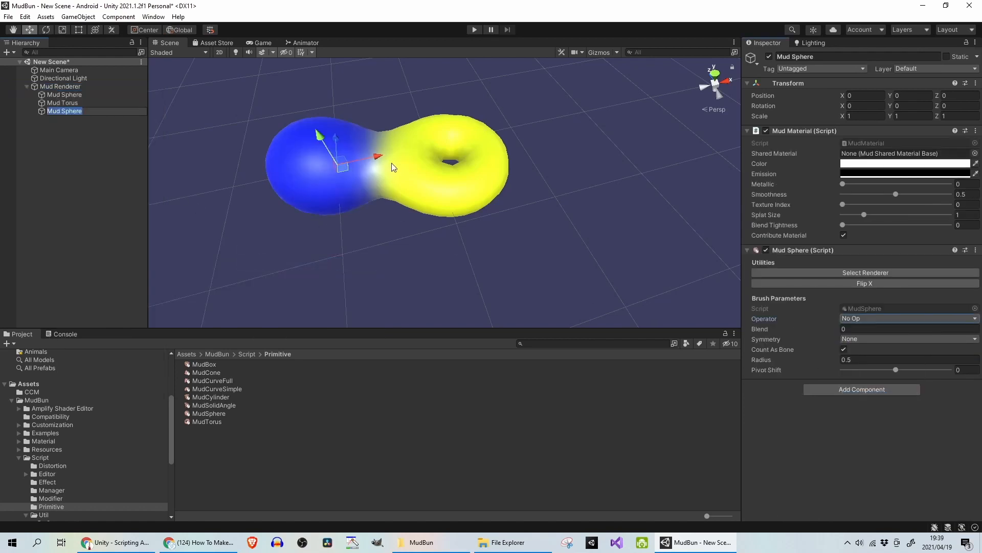
pyautogui.moveTo(379, 153); pyautogui.dragTo(551, 160)
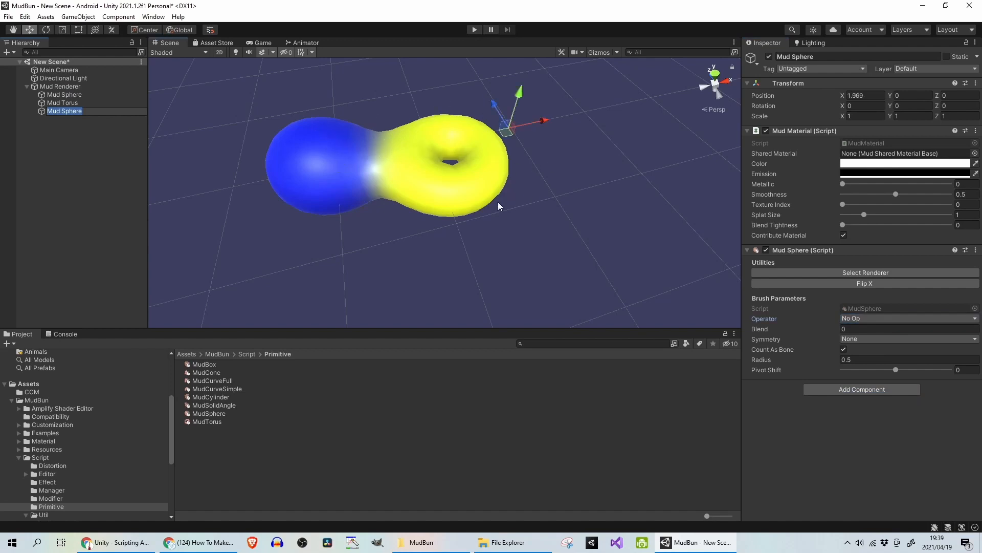
pyautogui.moveTo(498, 202); pyautogui.dragTo(472, 213, button='middle')
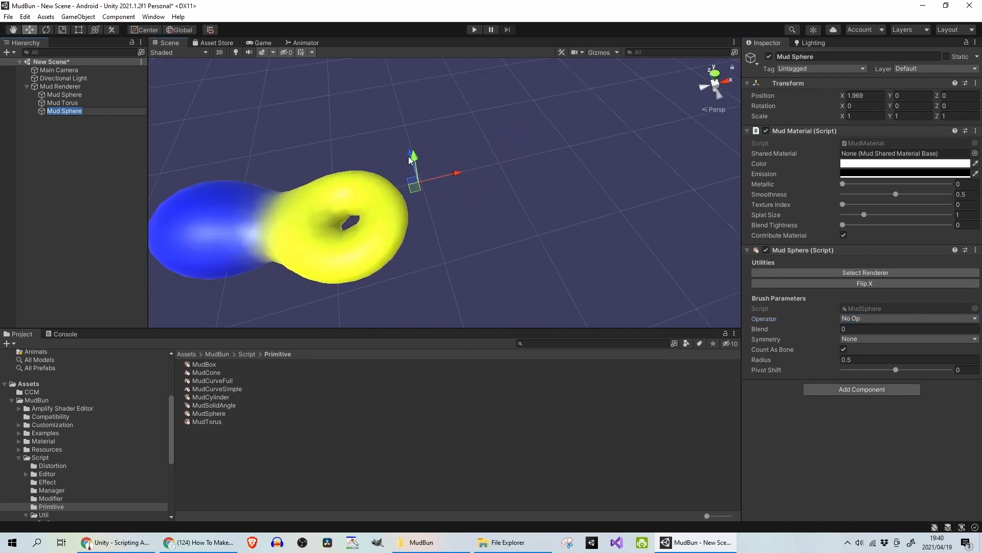
pyautogui.moveTo(409, 155); pyautogui.dragTo(416, 177)
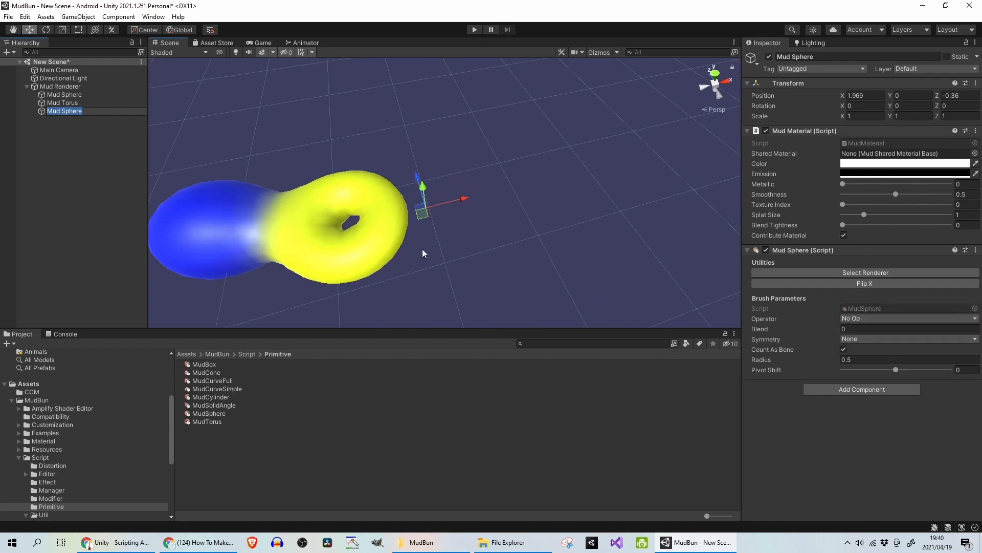
# Select the Mud Renderer and examine its render, material and mesh utility settings
pyautogui.click(60, 94)
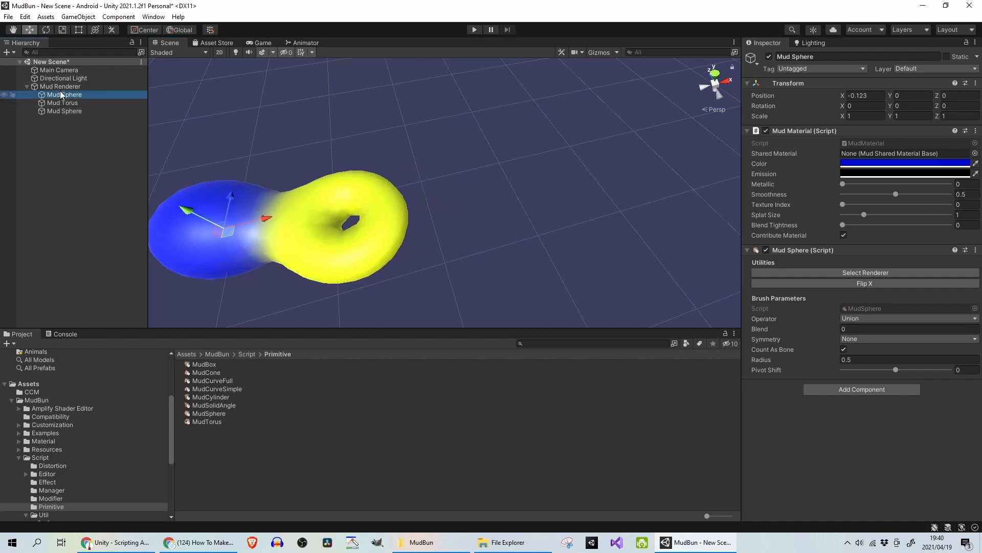
pyautogui.click(51, 87)
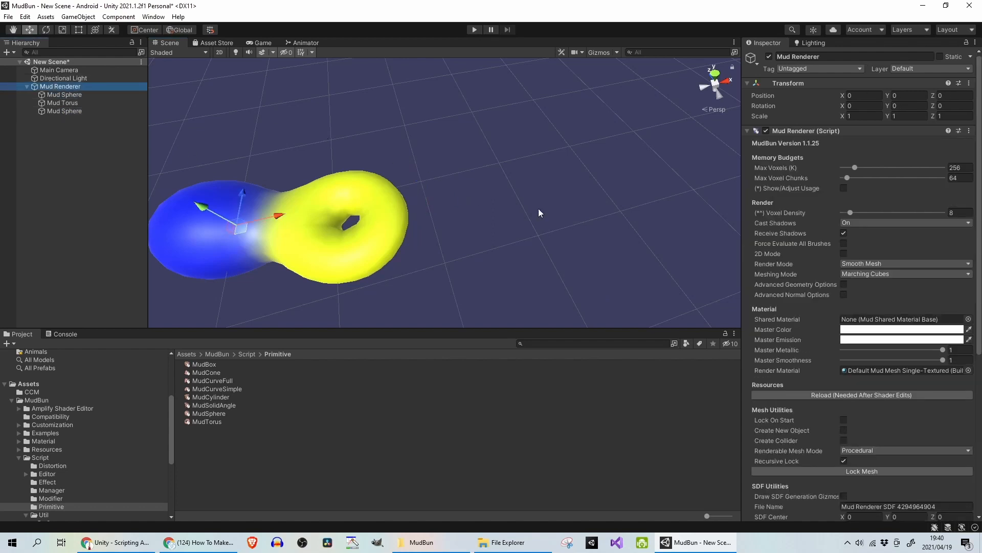
pyautogui.scroll(-5, 784, 263)
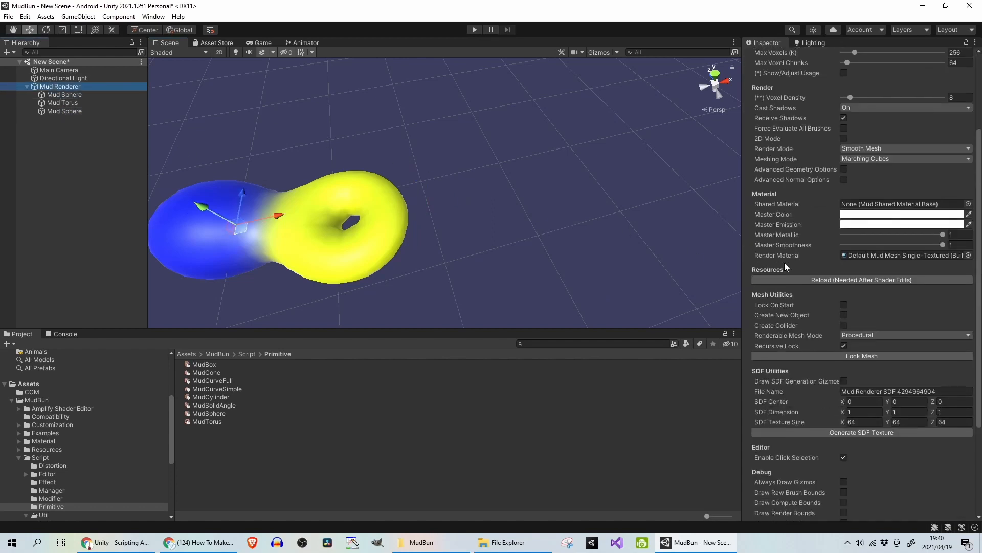
# Lock the Mud Renderer's mesh in Procedural mode and try to move the last Mud Sphere in the scene
pyautogui.click(843, 355)
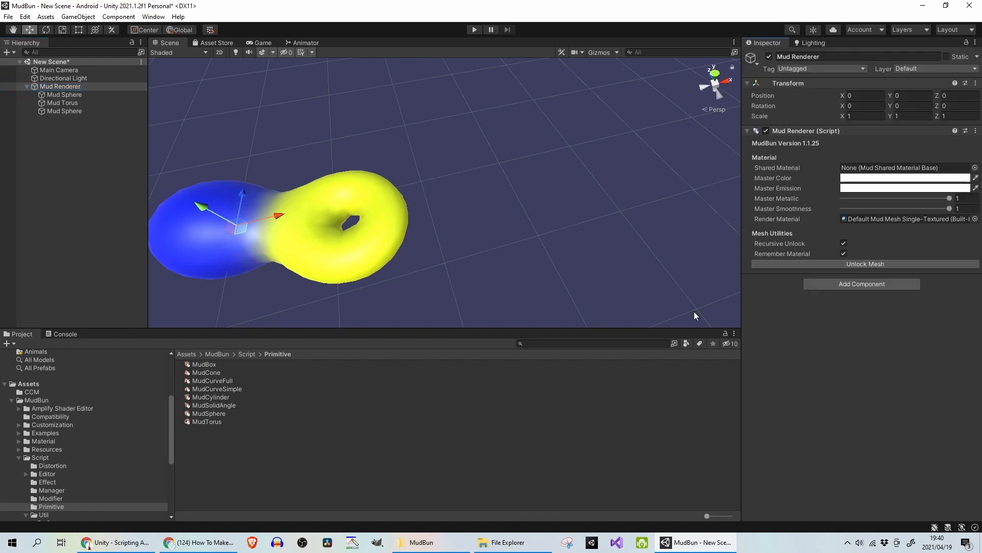
pyautogui.click(79, 110)
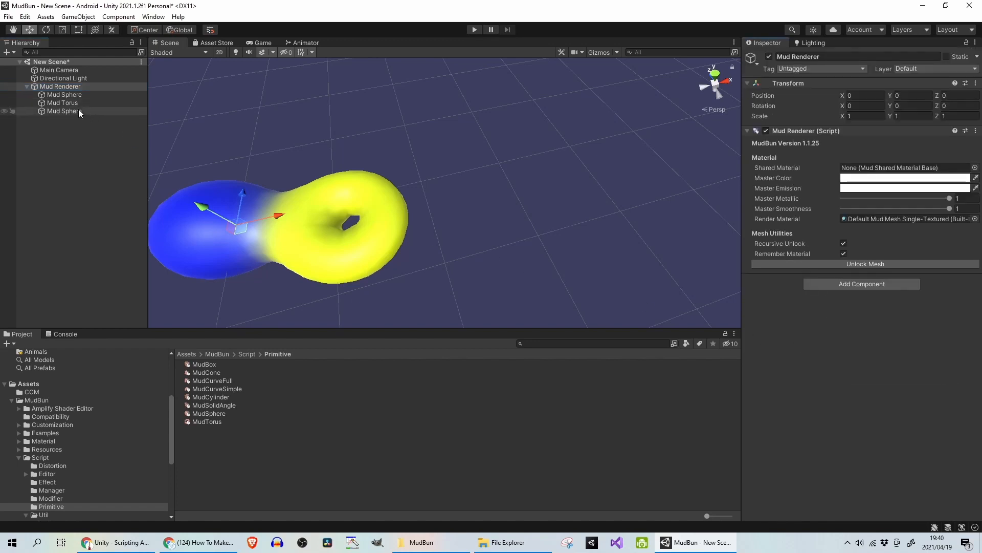
pyautogui.moveTo(421, 184); pyautogui.dragTo(423, 180)
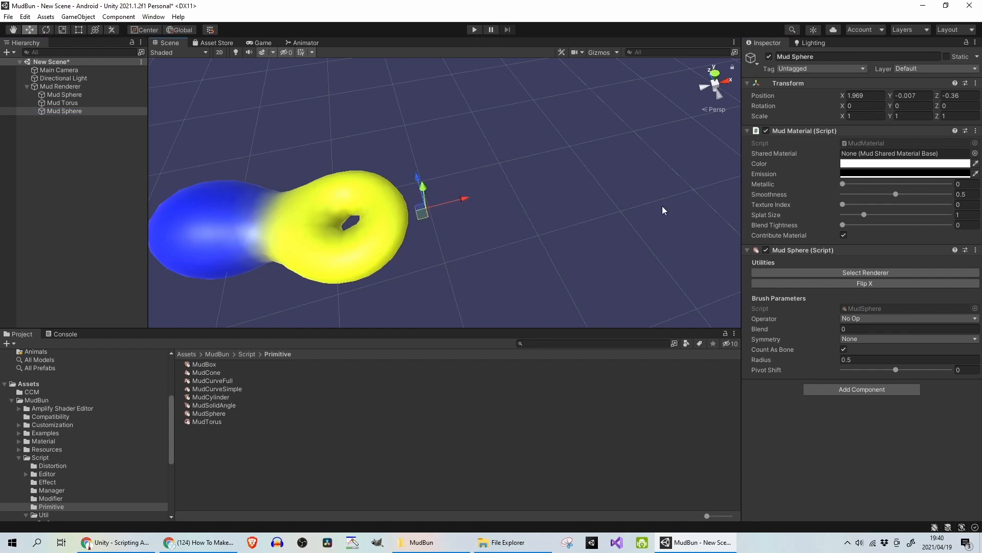
# Try moving the last Mud Sphere with its operator set to Union, and return the operator to No Op
pyautogui.click(870, 317)
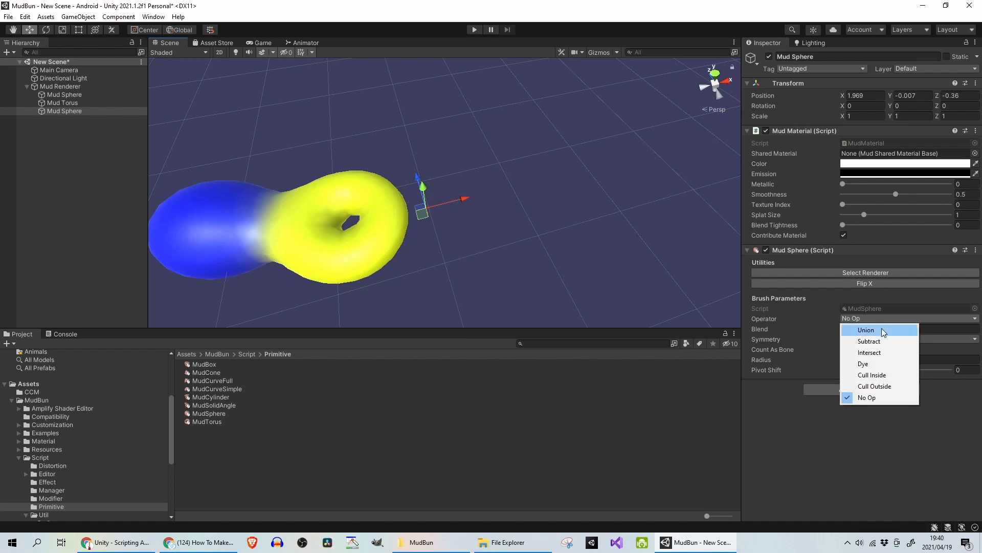
pyautogui.click(882, 329)
pyautogui.moveTo(424, 188); pyautogui.dragTo(418, 182)
pyautogui.click(856, 318)
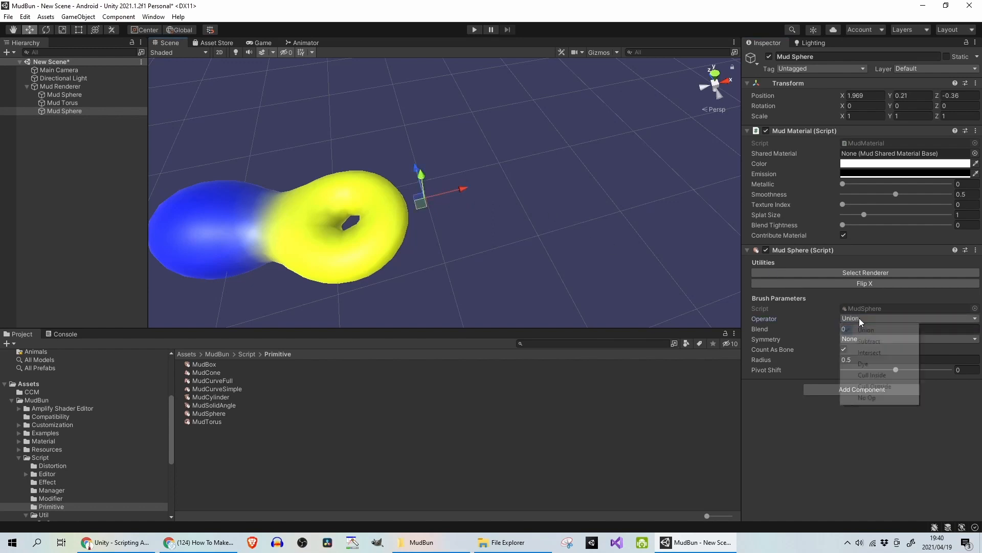
pyautogui.click(903, 398)
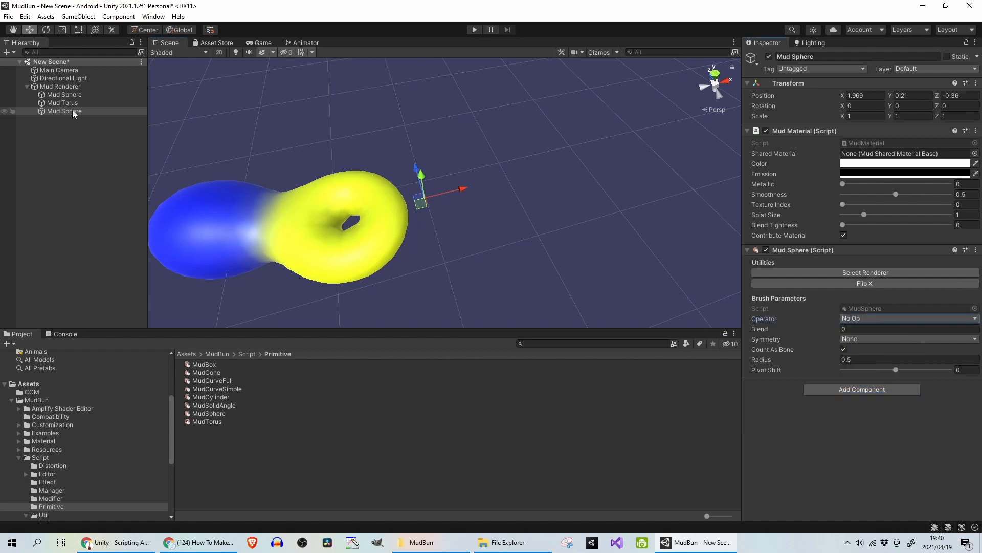
# Unlock the Mud Renderer's mesh and lock it again in Mesh Renderer mode with Auto-Rigging enabled
pyautogui.click(59, 86)
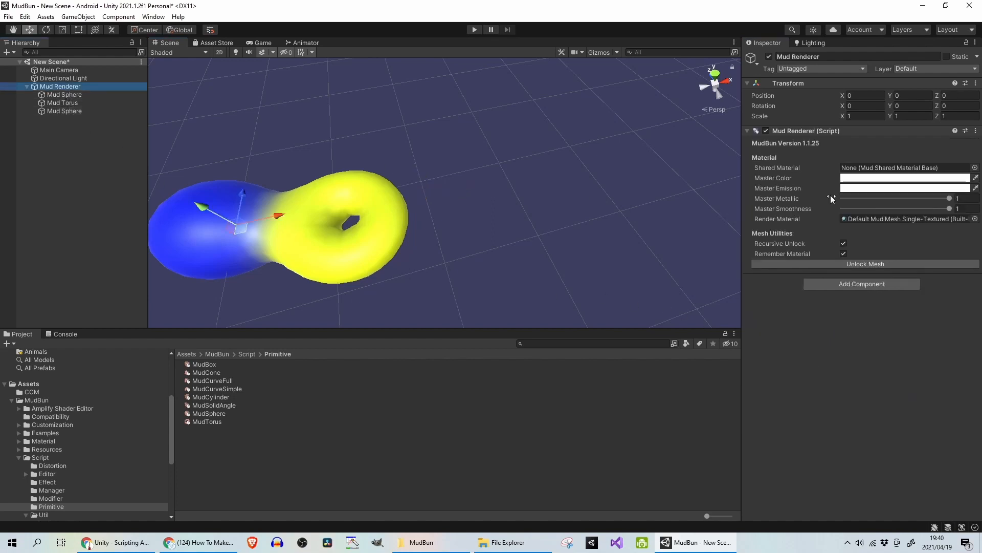
pyautogui.click(814, 262)
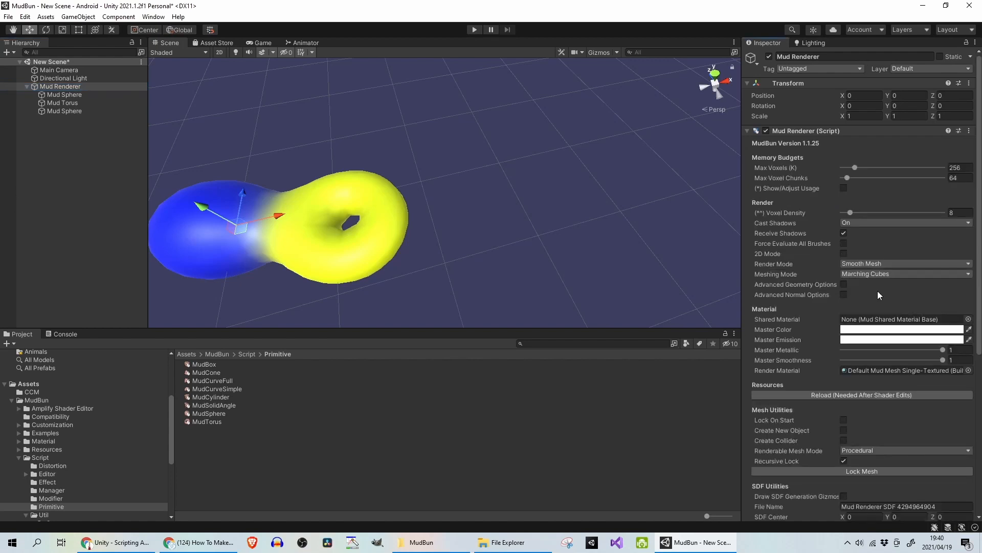
pyautogui.scroll(-6, 816, 397)
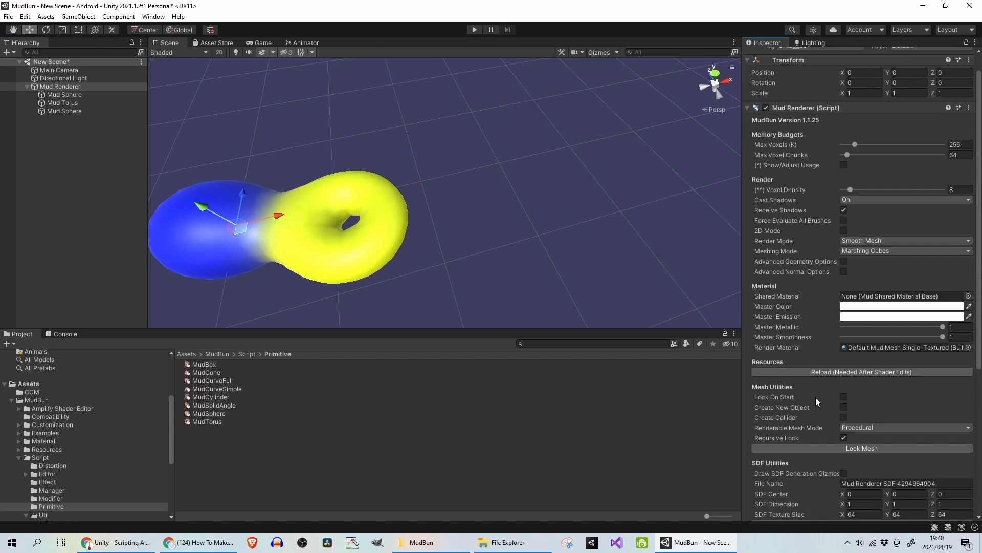
pyautogui.click(858, 313)
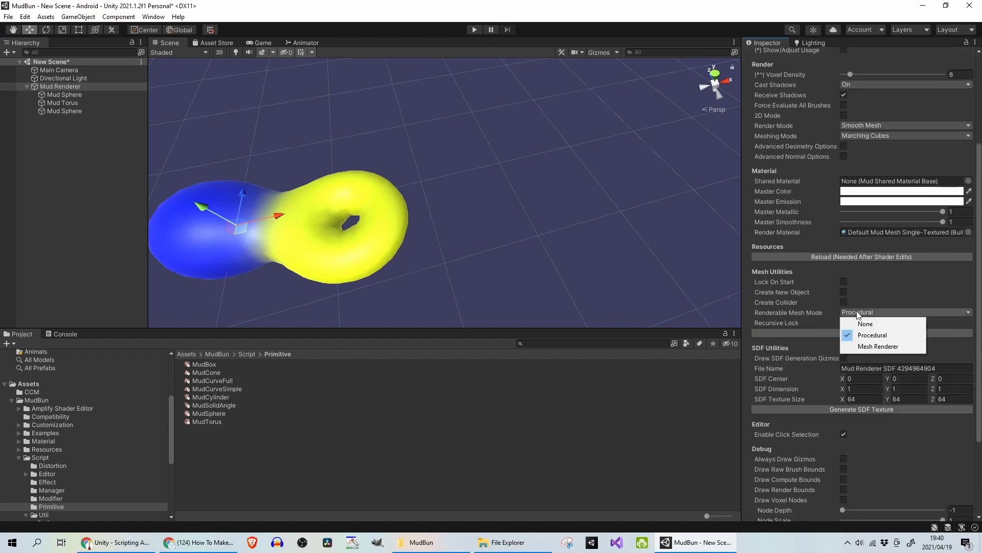
pyautogui.click(878, 346)
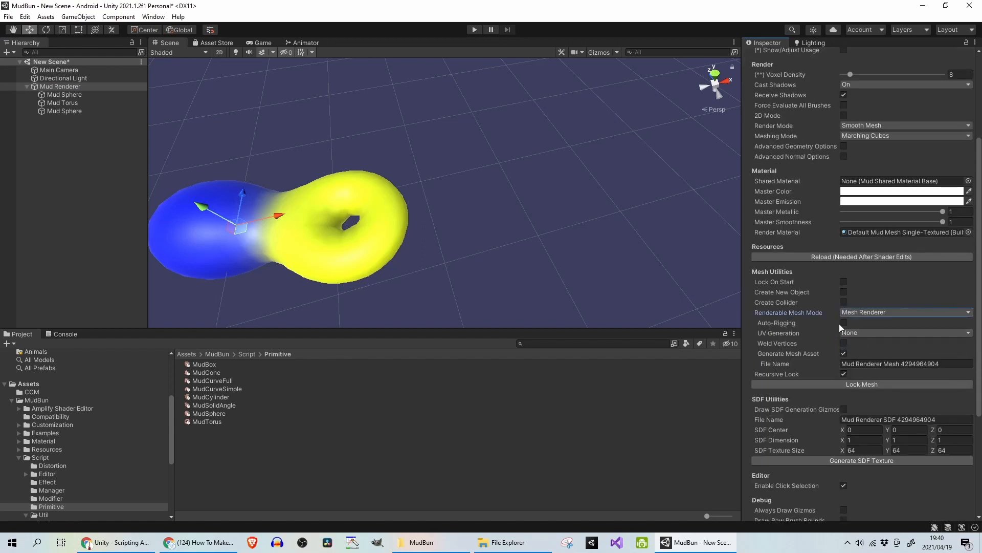
pyautogui.click(844, 323)
pyautogui.click(858, 383)
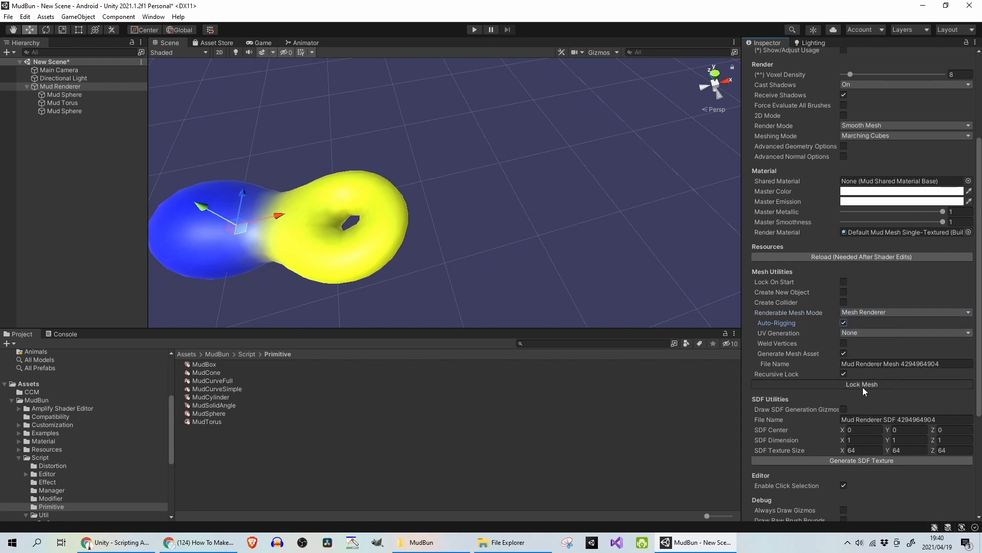
# Move the last Mud Sphere to about X 1.985, Y 0.134 and the blue Mud Sphere to about X -0.076, Y 0.01
pyautogui.click(57, 111)
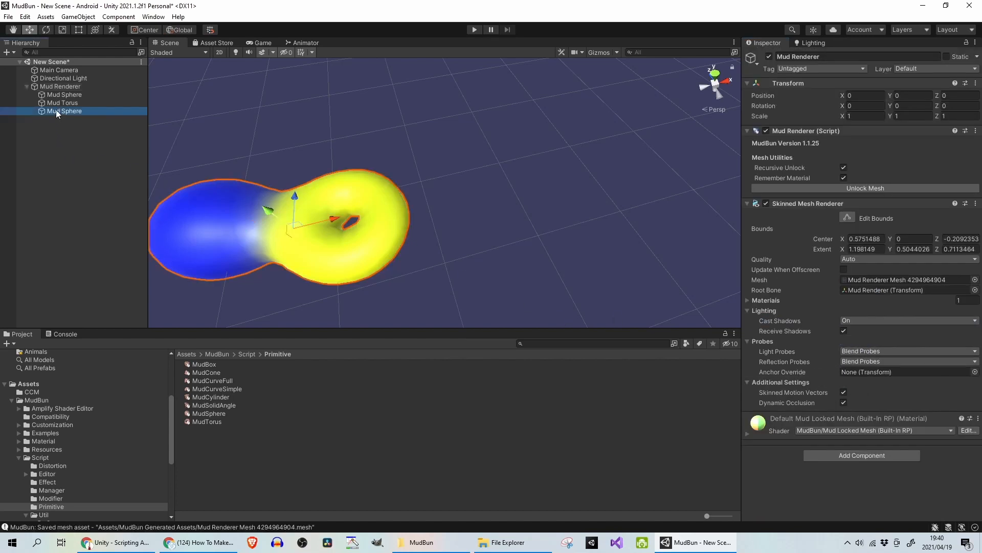
pyautogui.moveTo(423, 173); pyautogui.dragTo(466, 187)
pyautogui.scroll(-5, 468, 190)
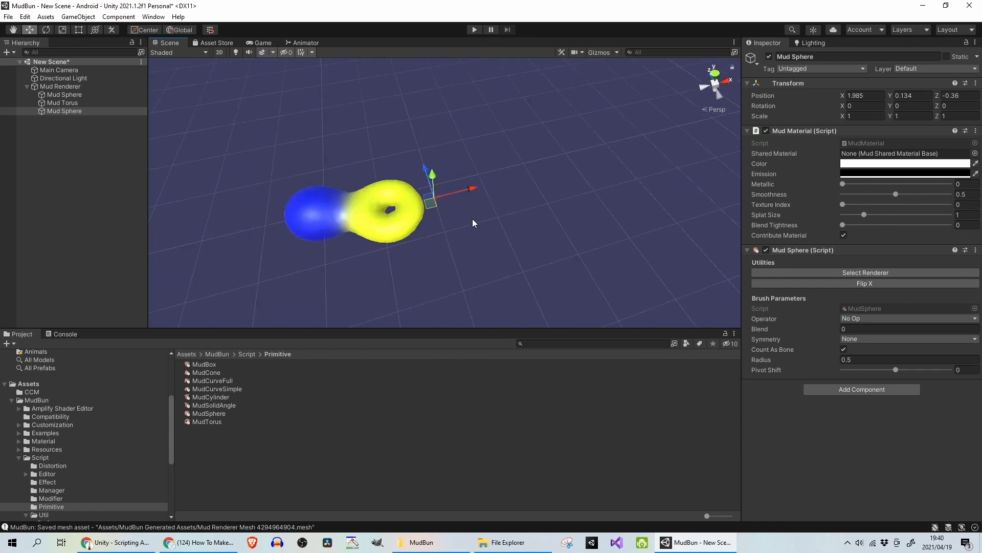
pyautogui.moveTo(506, 224); pyautogui.dragTo(523, 221, button='middle')
pyautogui.scroll(2, 524, 221)
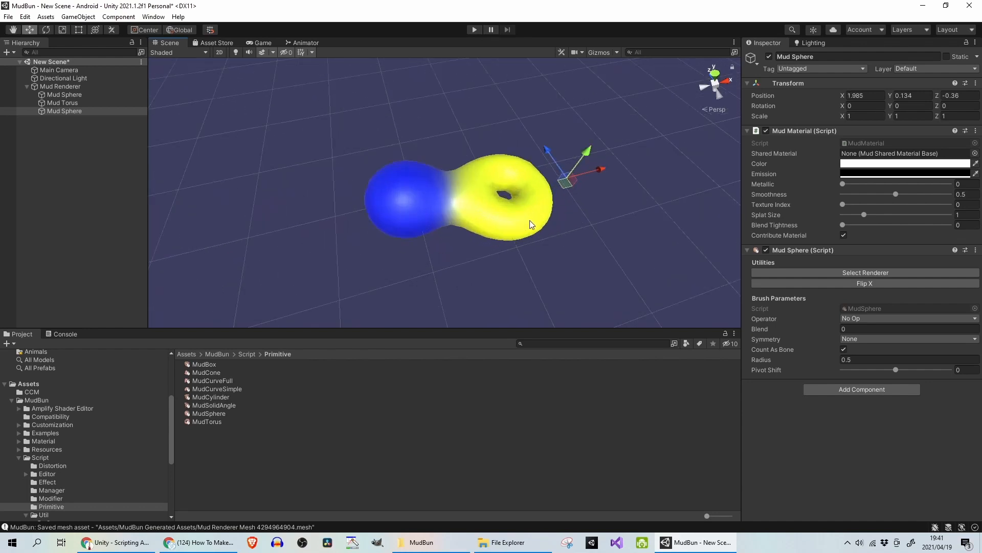
pyautogui.click(84, 95)
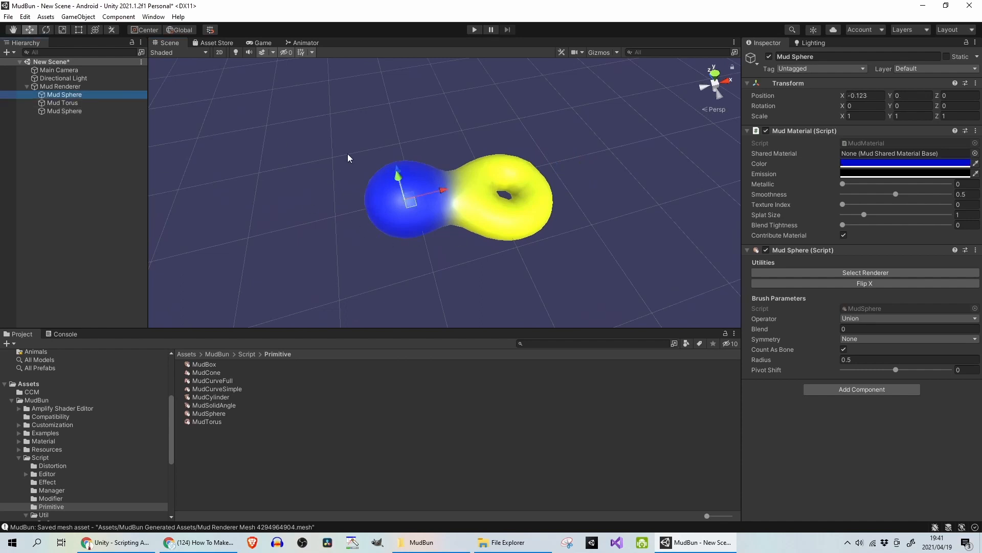
pyautogui.moveTo(399, 177); pyautogui.dragTo(453, 210)
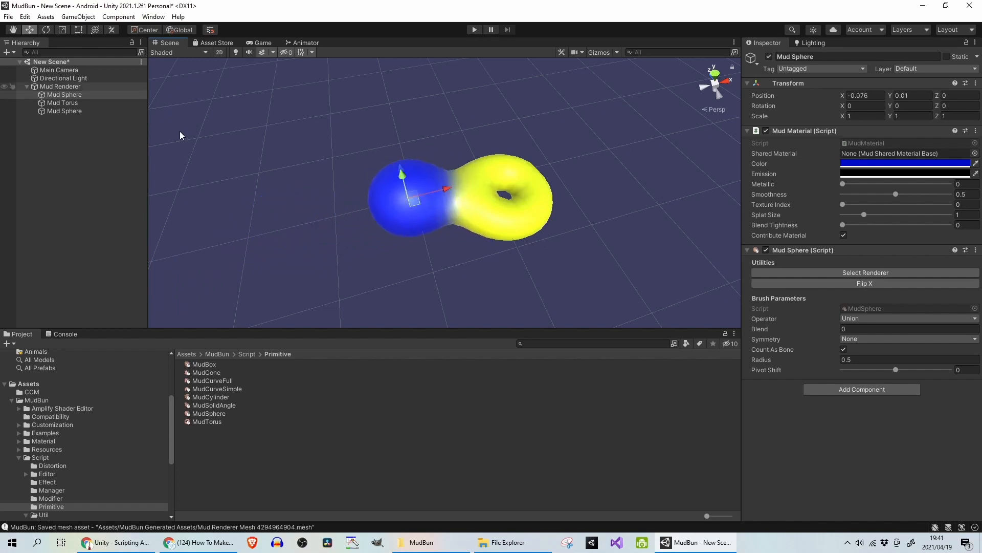
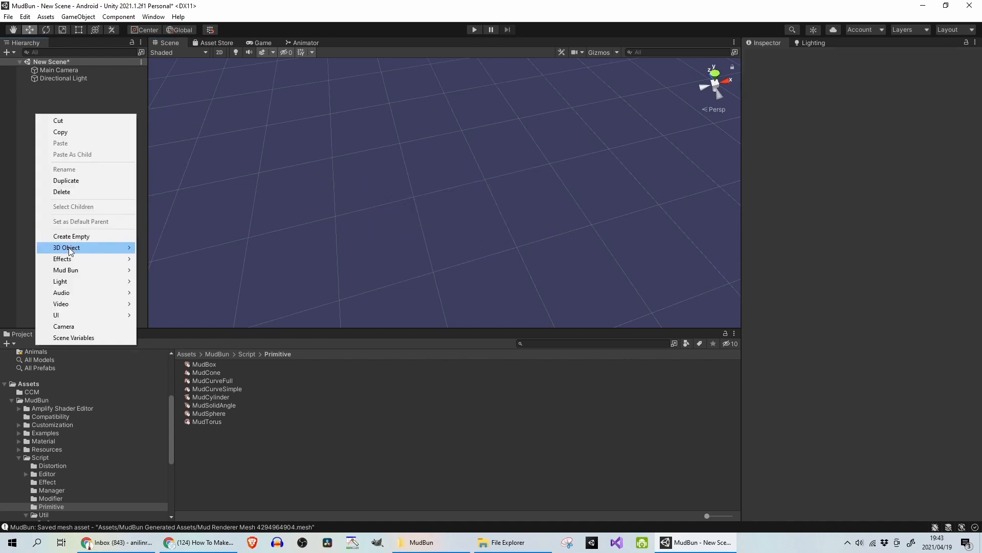
# Add a MudBun Noise Volume effect to the empty scene and turn on the scene gizmos
pyautogui.moveTo(77, 271)
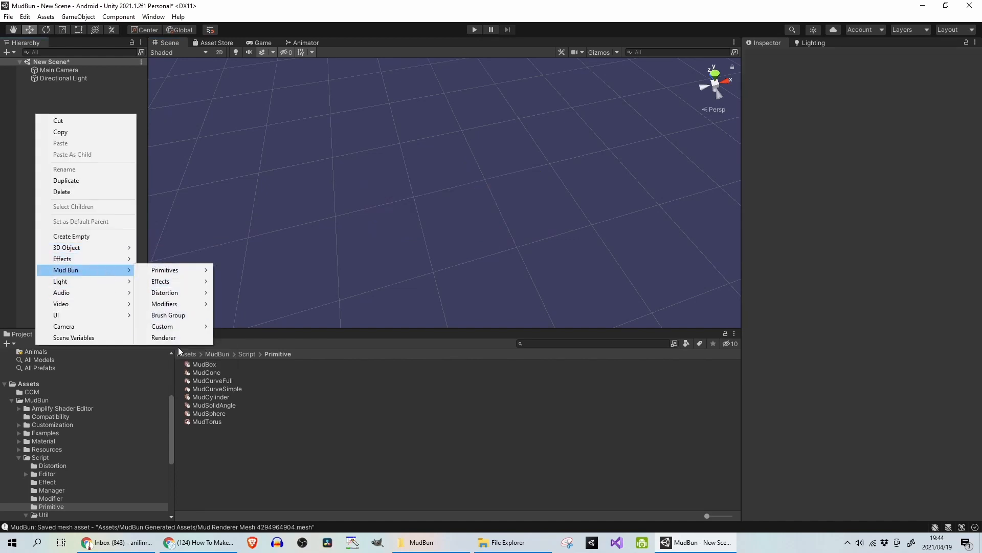
pyautogui.moveTo(195, 281)
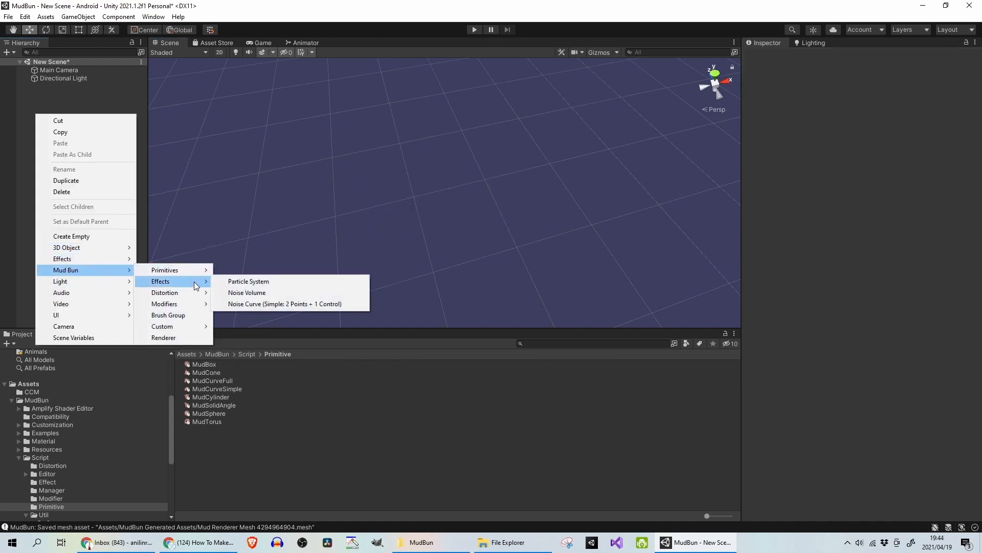
pyautogui.click(244, 292)
pyautogui.moveTo(423, 203); pyautogui.dragTo(421, 165, button='middle')
pyautogui.click(607, 50)
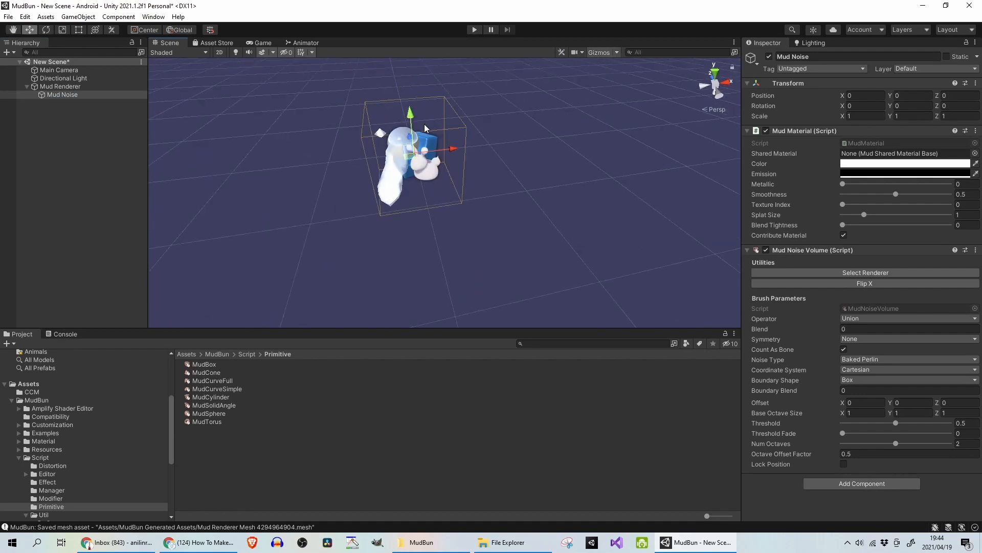
# Scale the Mud Noise object uniformly to about 4.95 on all axes
pyautogui.scroll(-6, 479, 172)
pyautogui.scroll(-2, 455, 195)
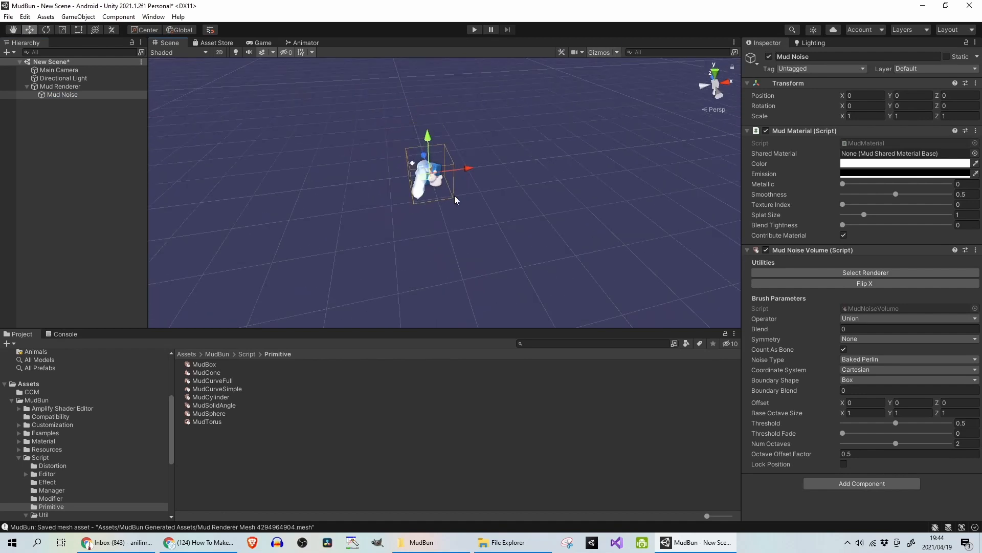
pyautogui.press('e')
pyautogui.press('r')
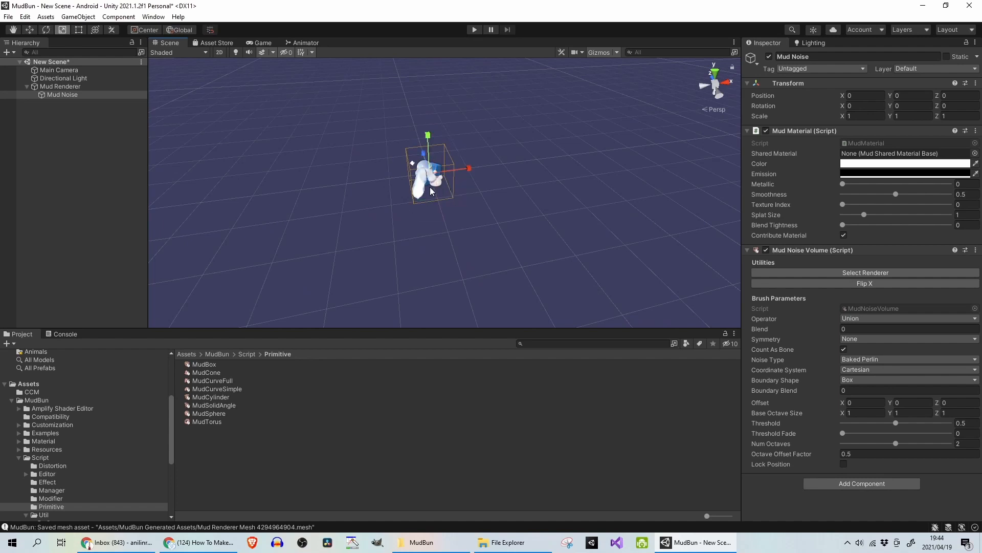
pyautogui.moveTo(427, 173); pyautogui.dragTo(540, 176)
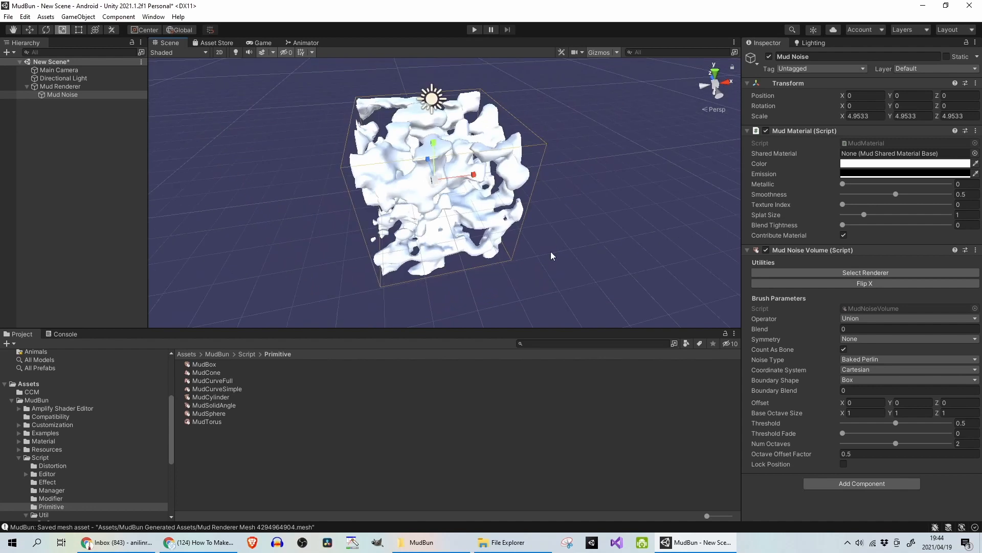
# Set the Mud Noise material color to a saturated green and deselect the object
pyautogui.moveTo(476, 254); pyautogui.dragTo(434, 206, button='right')
pyautogui.moveTo(472, 235); pyautogui.dragTo(409, 179, button='middle')
pyautogui.scroll(5, 514, 243)
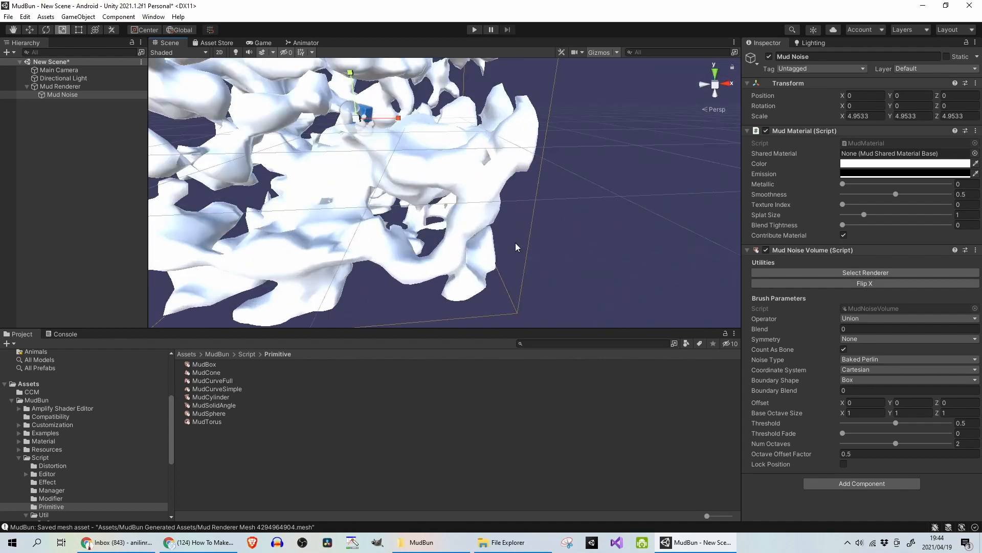
pyautogui.keyDown('alt'); pyautogui.moveTo(515, 243); pyautogui.dragTo(463, 192); pyautogui.keyUp('alt')
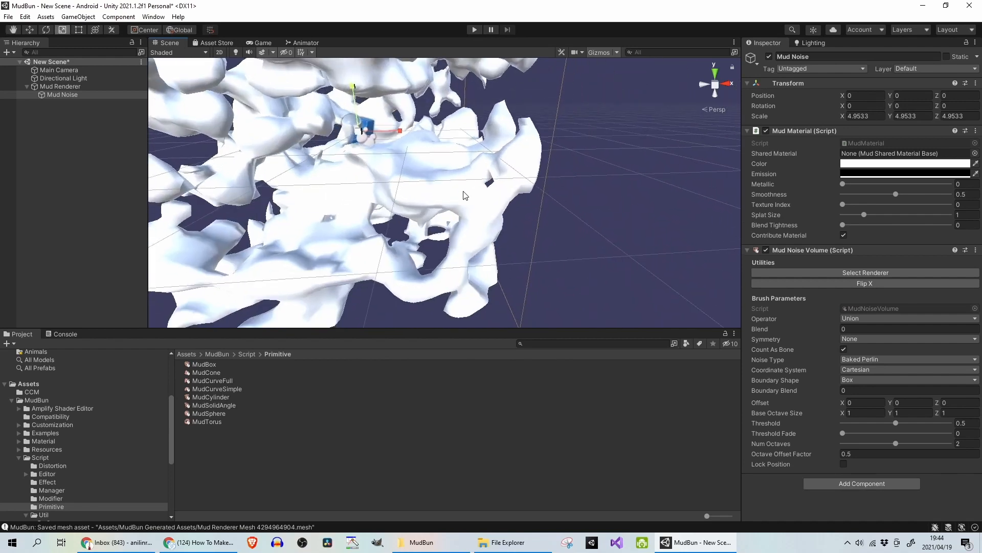
pyautogui.moveTo(578, 162); pyautogui.dragTo(484, 160, button='right')
pyautogui.click(849, 165)
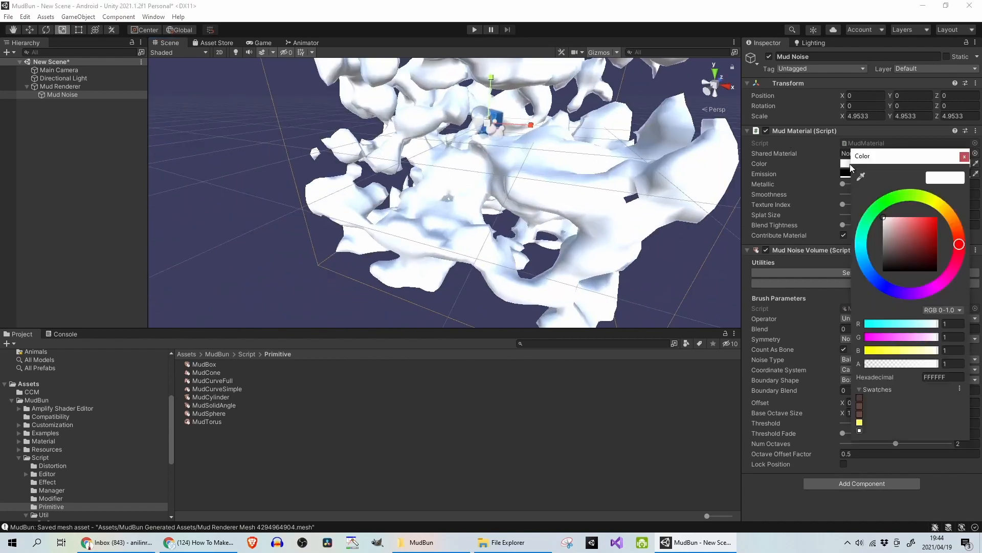
pyautogui.click(883, 204)
pyautogui.click(932, 214)
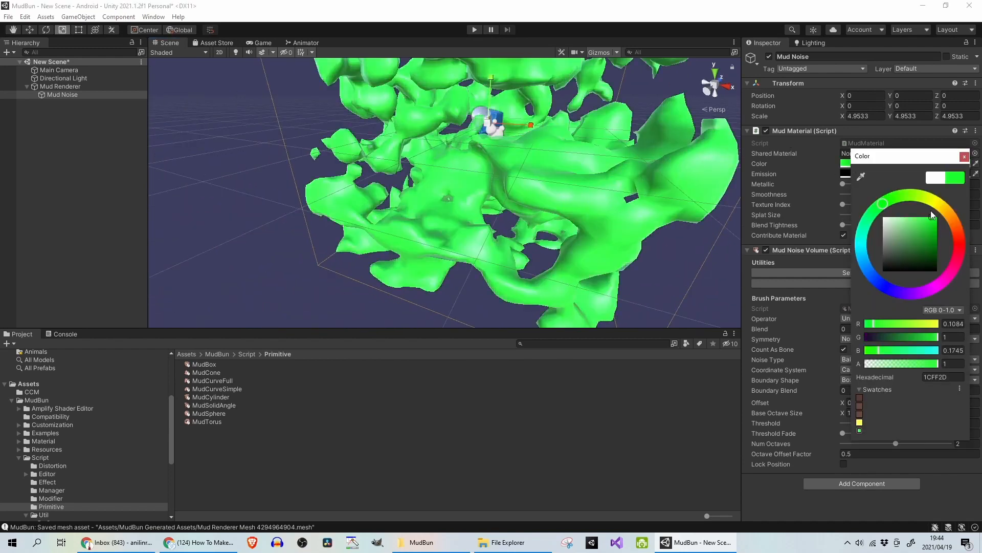
pyautogui.moveTo(913, 248); pyautogui.dragTo(965, 241)
pyautogui.click(274, 194)
# Set the Mud Renderer's Max Voxels to 371 K, Max Voxel Chunks to 109 and Voxel Density to 13.4
pyautogui.scroll(-10, 280, 195)
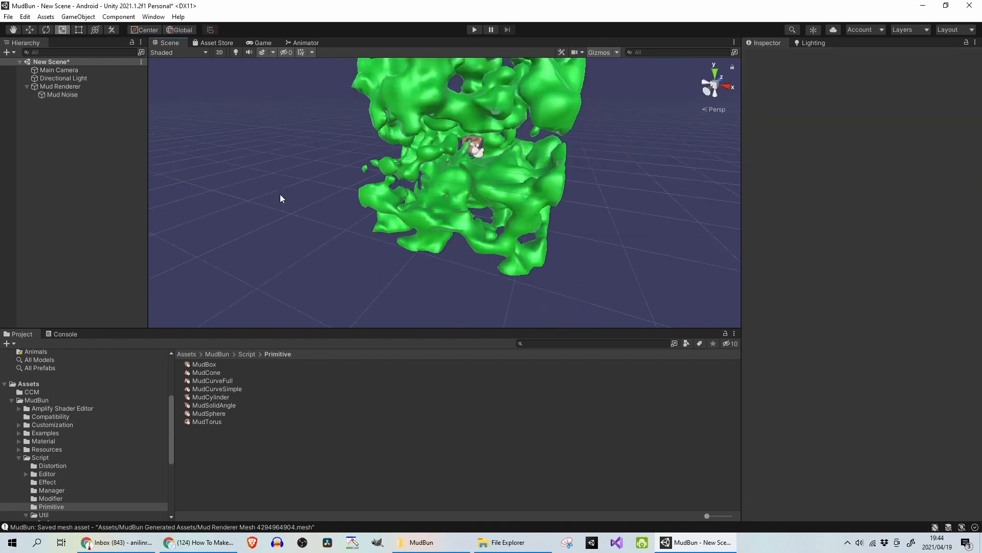
pyautogui.moveTo(509, 177); pyautogui.dragTo(464, 195, button='right')
pyautogui.moveTo(465, 195); pyautogui.dragTo(434, 206, button='middle')
pyautogui.moveTo(434, 207); pyautogui.dragTo(544, 186, button='right')
pyautogui.scroll(6, 572, 164)
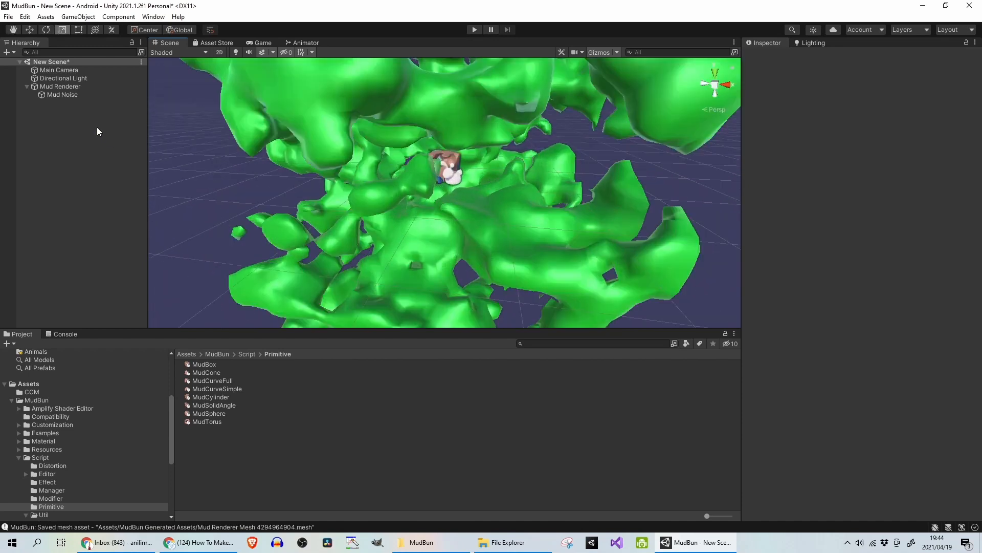
pyautogui.click(76, 87)
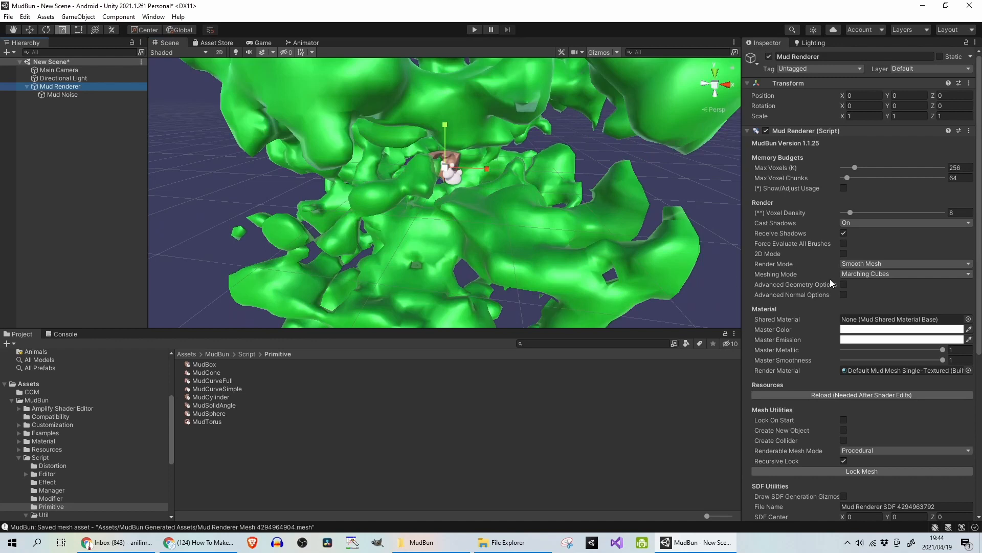
pyautogui.moveTo(855, 168)
pyautogui.mouseDown()
pyautogui.moveTo(887, 169)
pyautogui.moveTo(852, 177)
pyautogui.mouseUp()
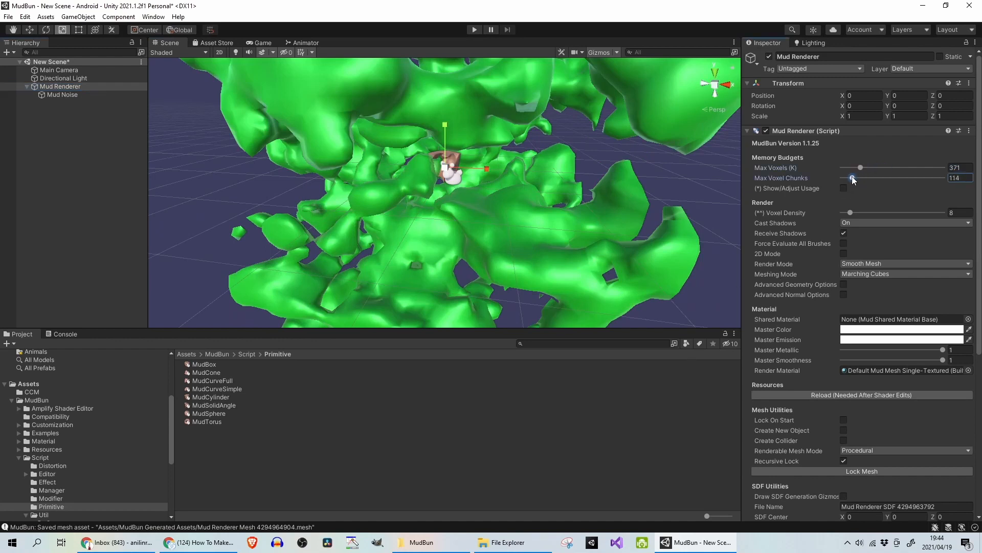
pyautogui.moveTo(850, 212)
pyautogui.mouseDown()
pyautogui.moveTo(867, 215)
pyautogui.moveTo(849, 215)
pyautogui.moveTo(858, 216)
pyautogui.mouseUp()
# Frame the Mud Renderer in the scene view and display it as Shaded Wireframe
pyautogui.press('f')
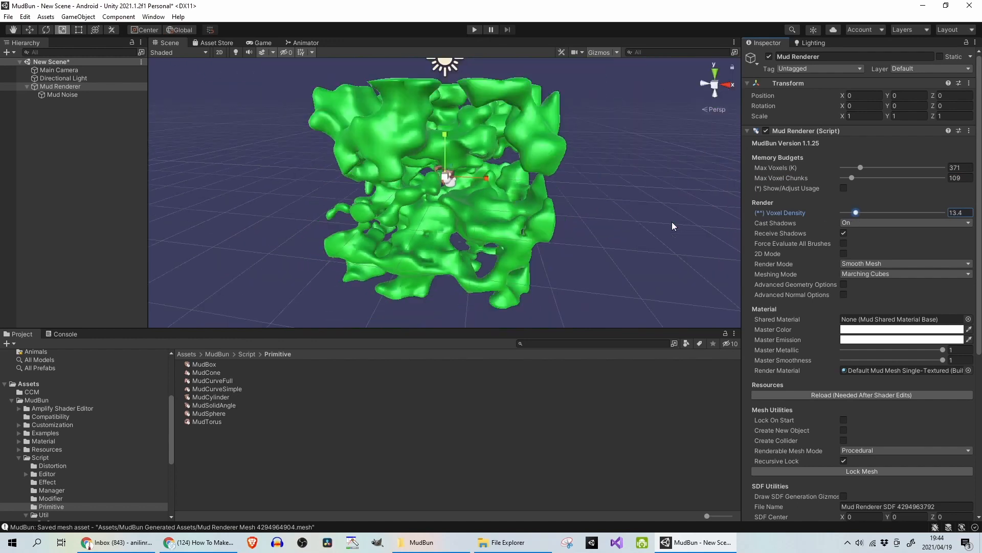
pyautogui.click(179, 52)
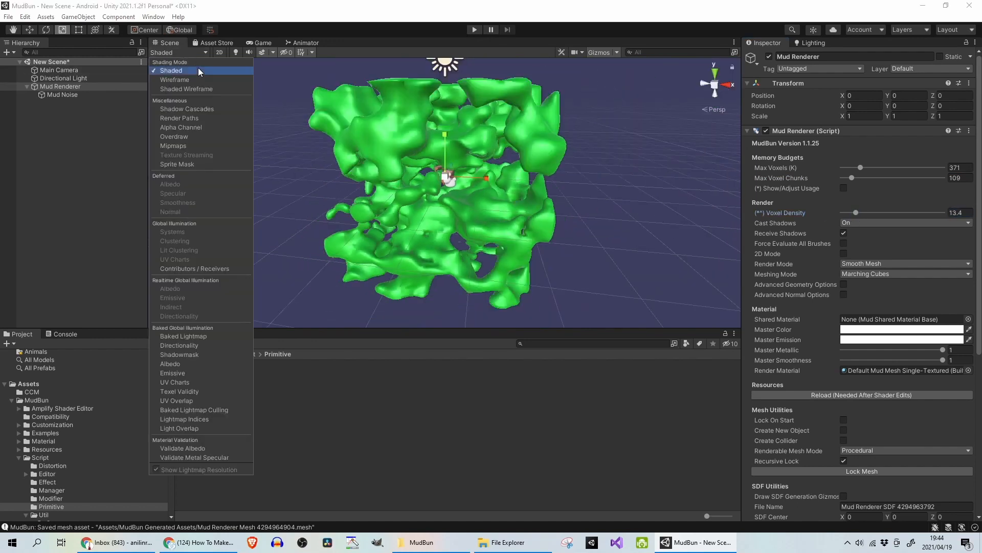
pyautogui.click(186, 89)
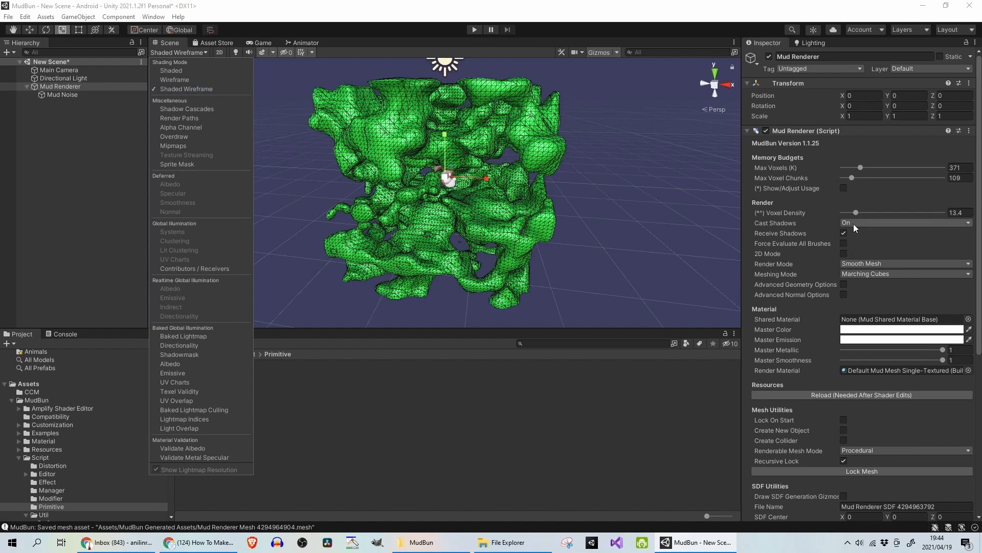
# Set the Mud Renderer's Voxel Density to 12.4 and deselect the object
pyautogui.moveTo(856, 213)
pyautogui.mouseDown()
pyautogui.moveTo(844, 214)
pyautogui.moveTo(854, 214)
pyautogui.mouseUp()
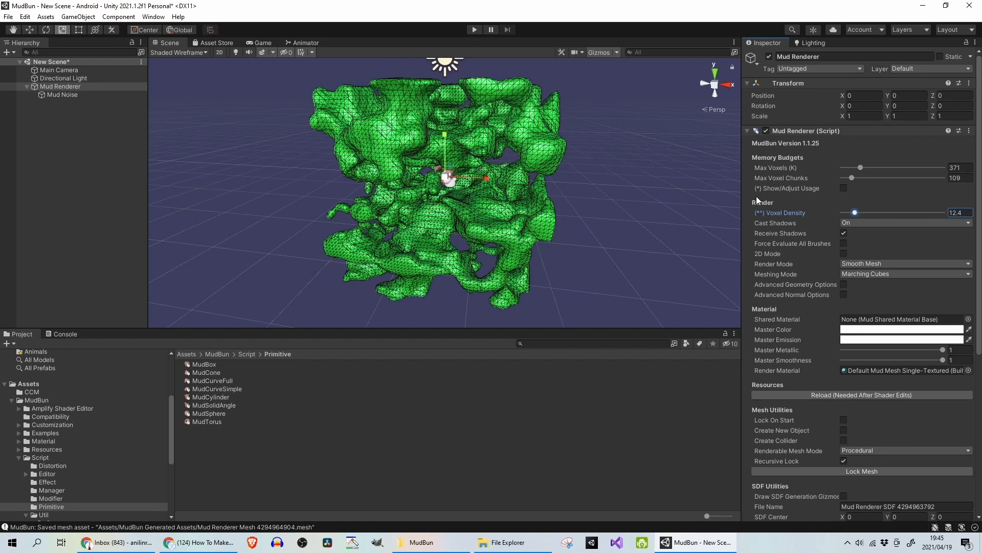
pyautogui.click(654, 165)
pyautogui.scroll(4, 656, 185)
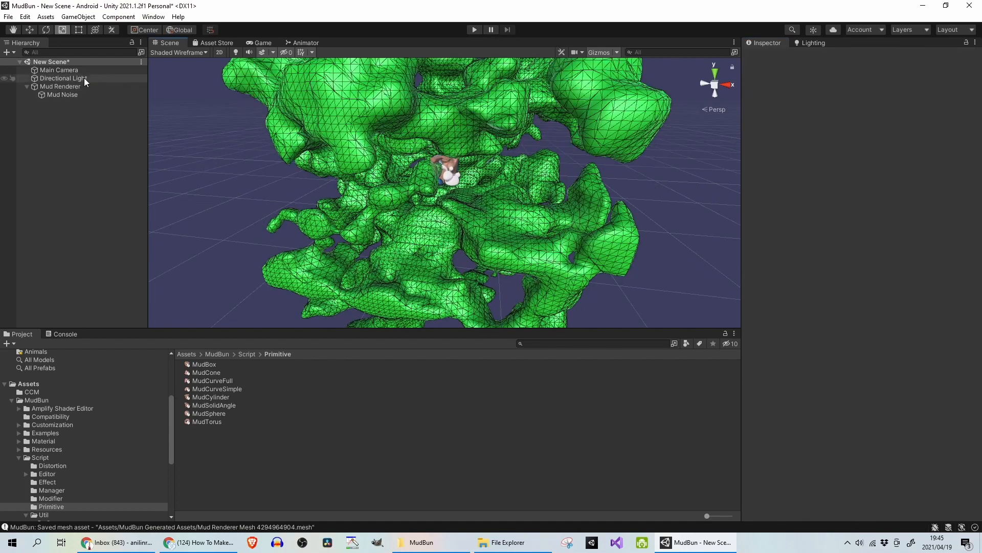
# Move the Mud Noise object along the X axis to about 1.86
pyautogui.click(72, 94)
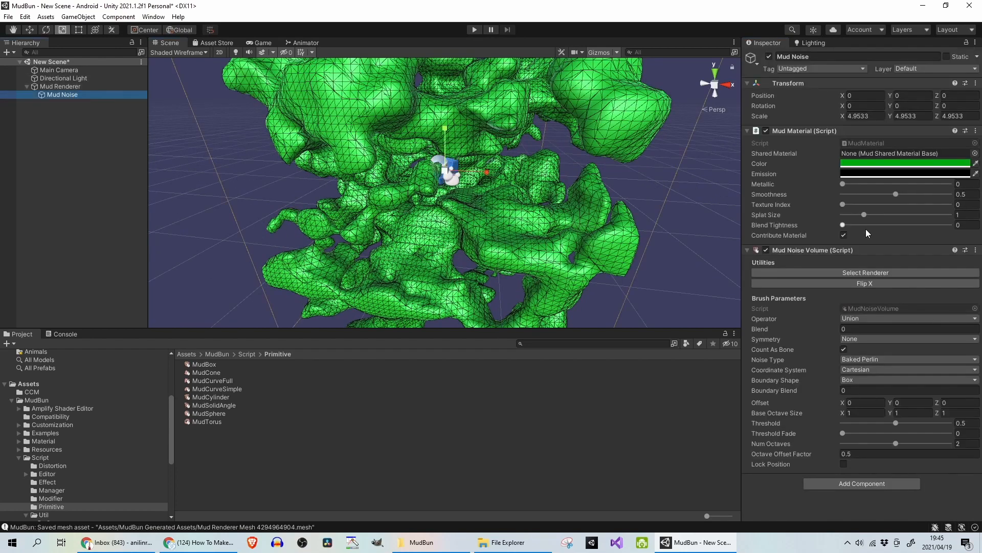
pyautogui.press('f')
pyautogui.press('w')
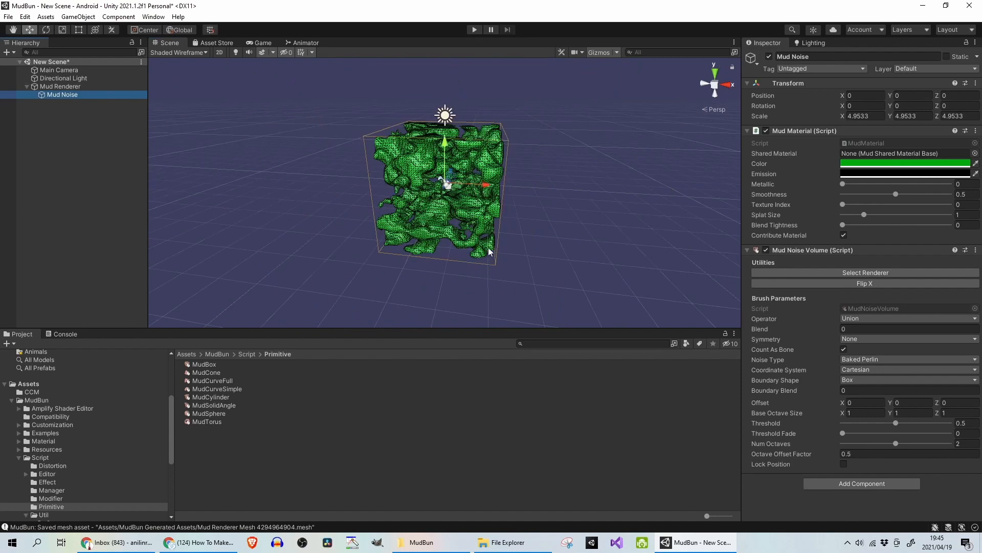
pyautogui.moveTo(486, 184); pyautogui.dragTo(506, 215)
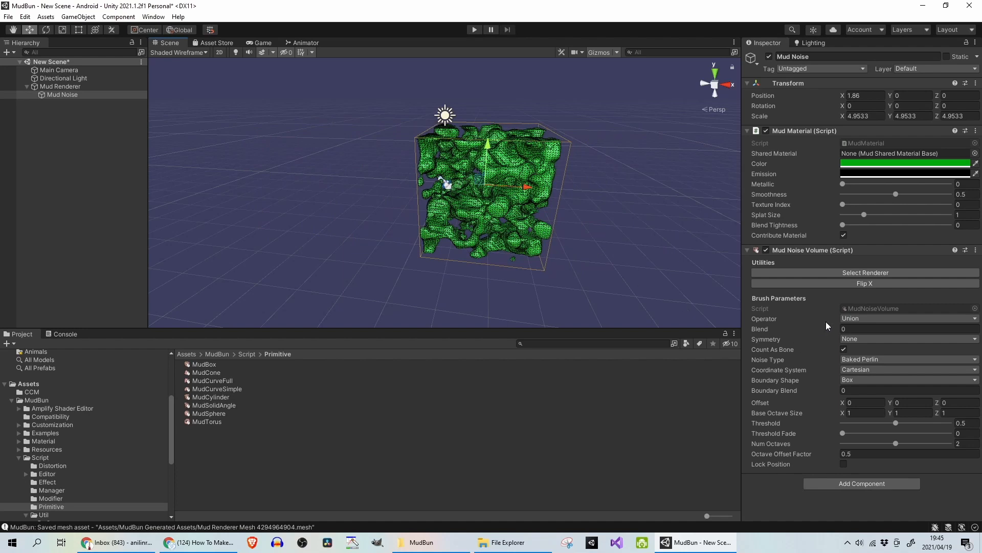
# Try Mesh Renderer as the Mud Renderer's Renderable Mesh Mode, review its lock options, and restore the mode to Procedural
pyautogui.click(76, 86)
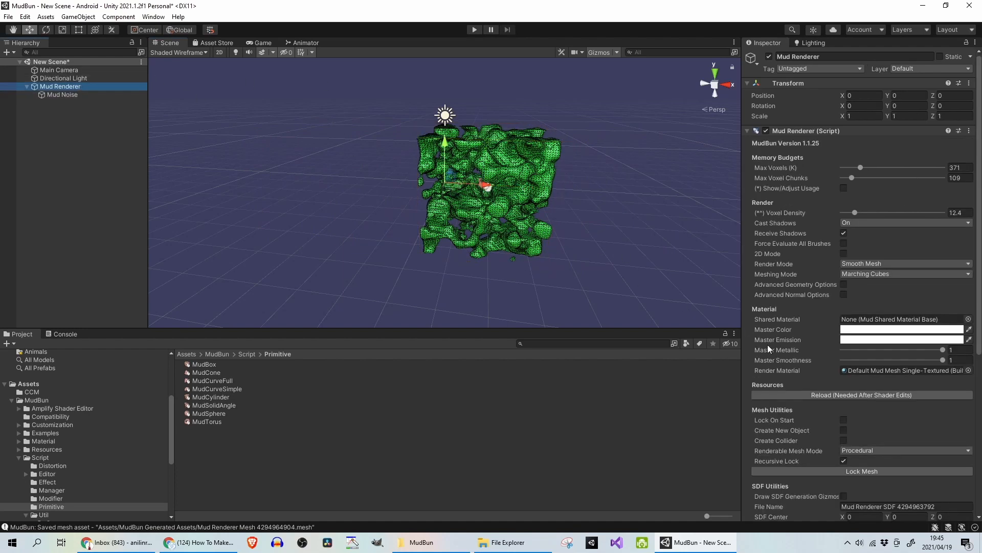
pyautogui.scroll(-5, 825, 382)
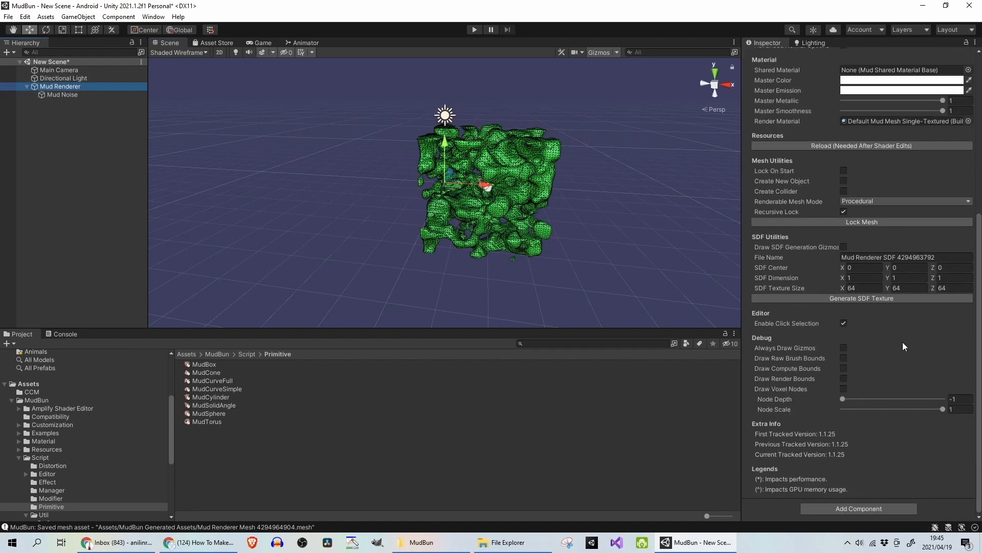
pyautogui.scroll(1, 902, 342)
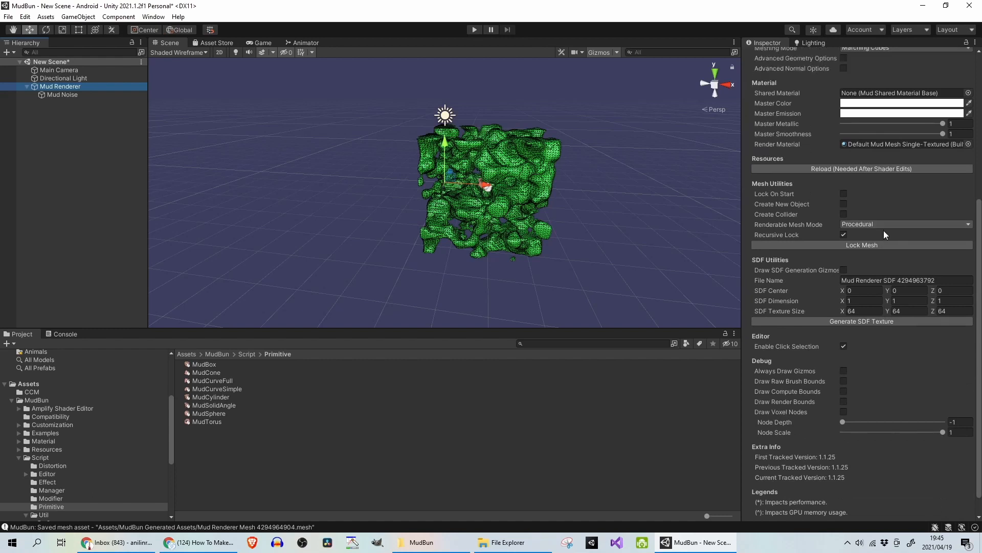
pyautogui.click(870, 322)
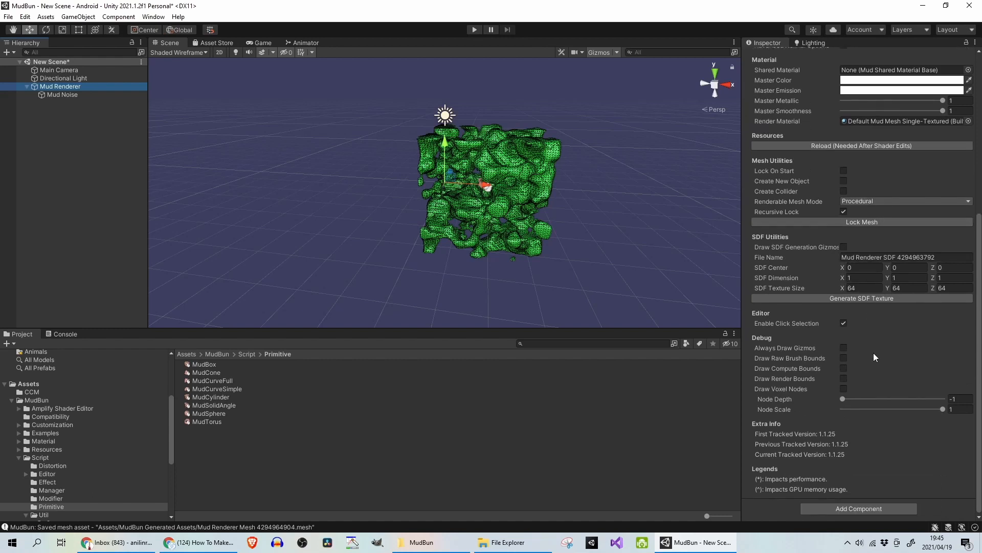
pyautogui.click(861, 223)
pyautogui.click(865, 258)
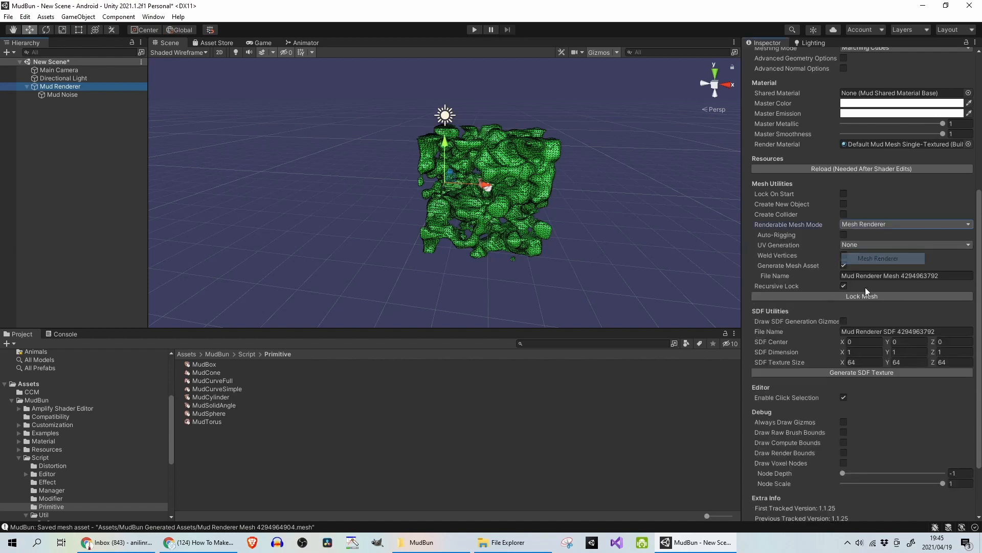
pyautogui.scroll(-3, 865, 287)
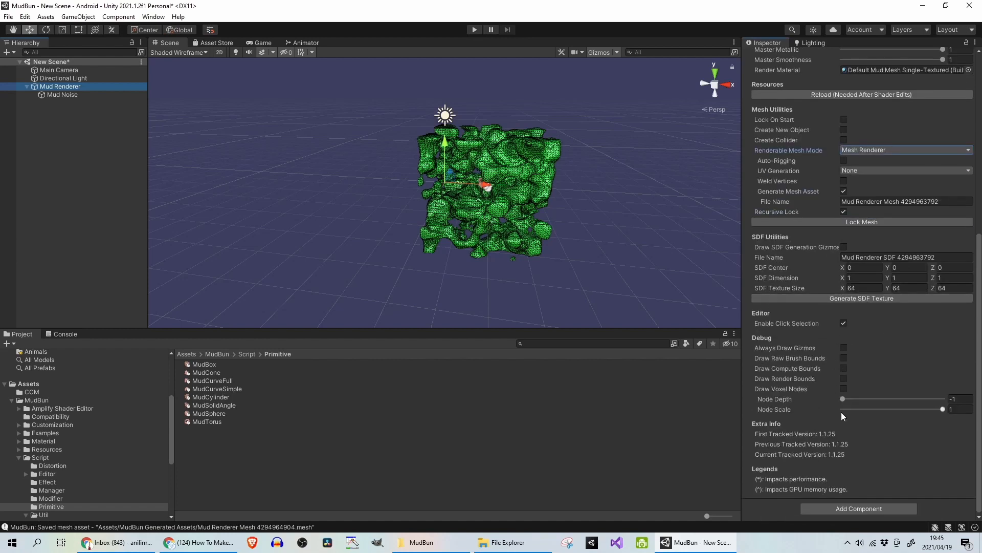
pyautogui.scroll(3, 841, 413)
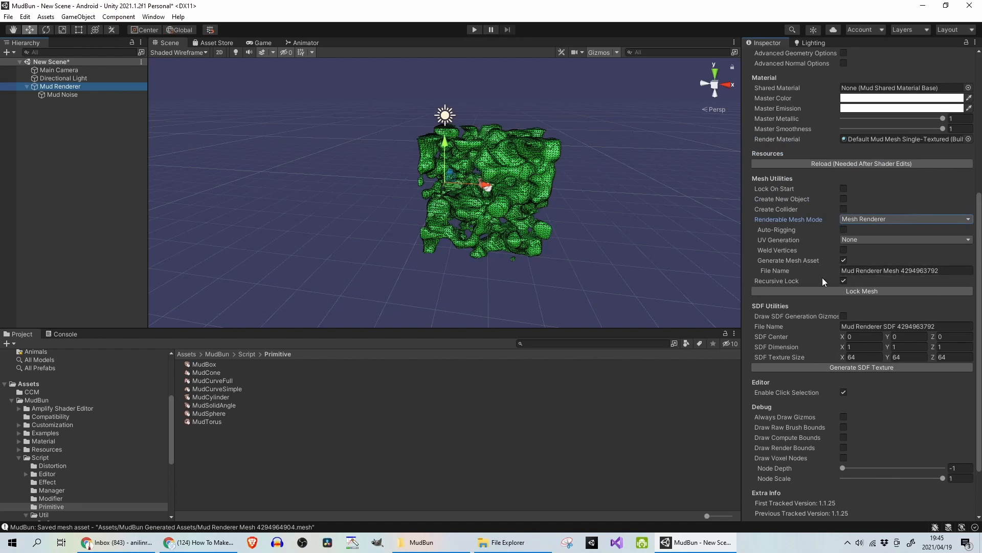
pyautogui.scroll(4, 820, 278)
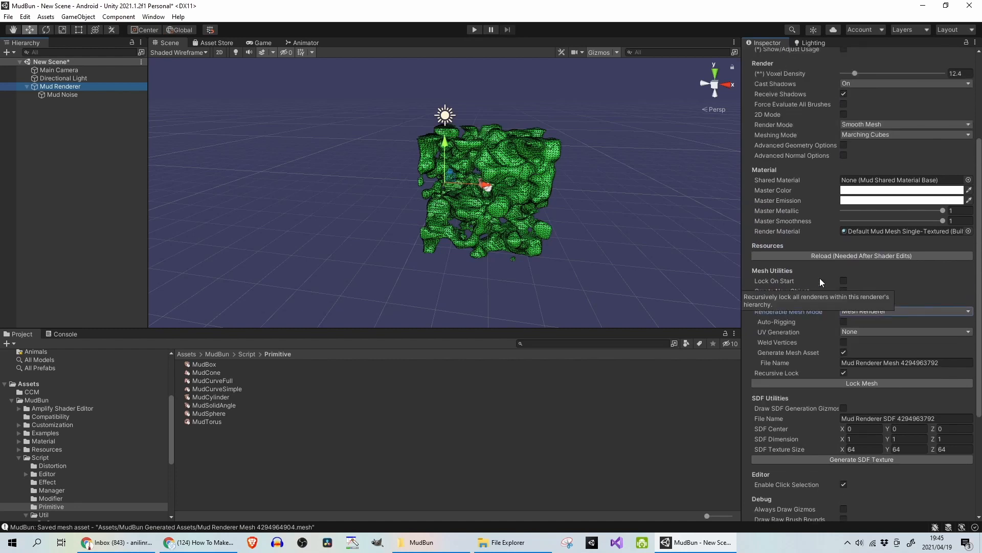
pyautogui.click(898, 311)
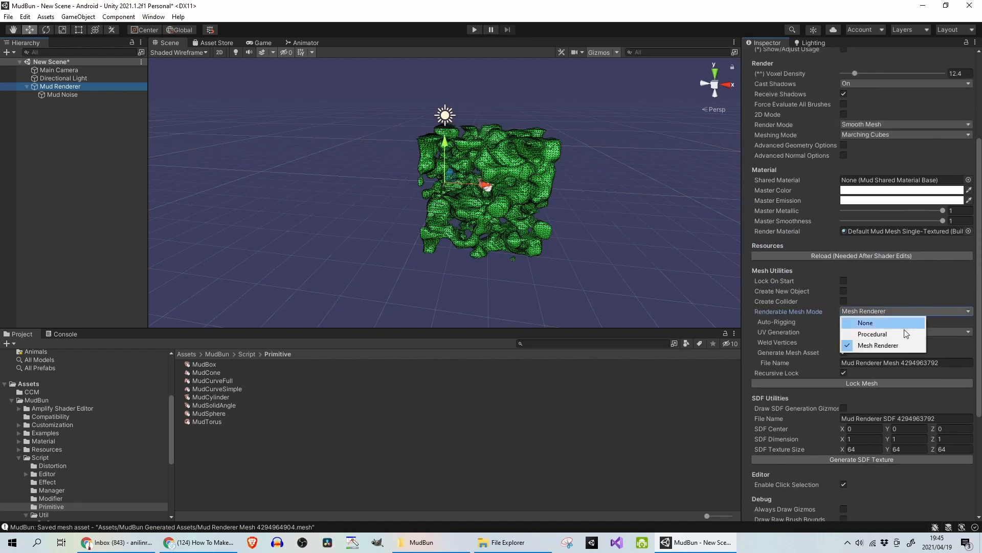
pyautogui.click(905, 333)
# Set the Mud Renderer's Render Mode to Flat Mesh and Meshing Mode to Dual Quads, and deselect the object
pyautogui.scroll(4, 905, 333)
pyautogui.click(876, 218)
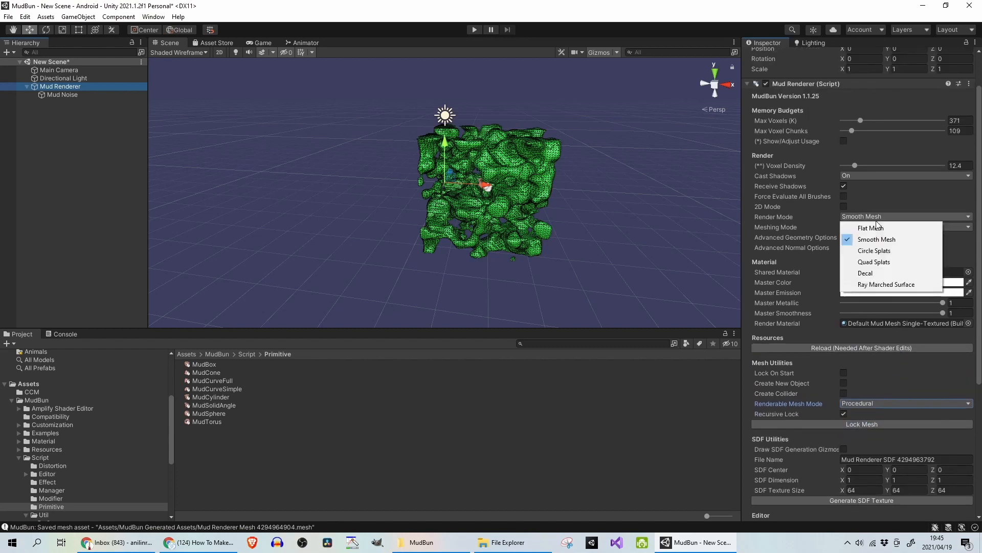
pyautogui.click(888, 229)
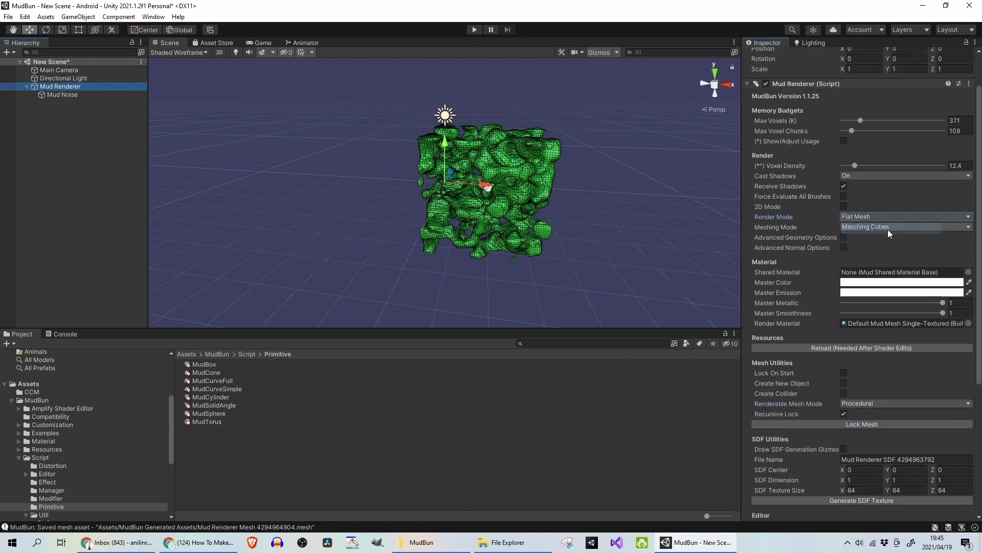
pyautogui.click(888, 225)
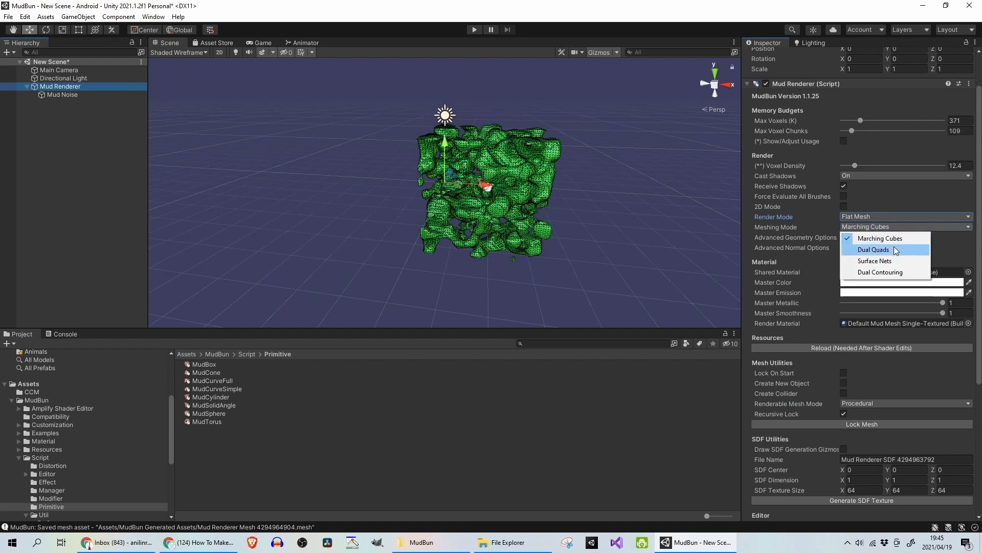
pyautogui.click(894, 248)
pyautogui.click(597, 244)
# Examine the noise mesh's faces up close and from several angles, and select the Mud Noise object
pyautogui.scroll(5, 596, 243)
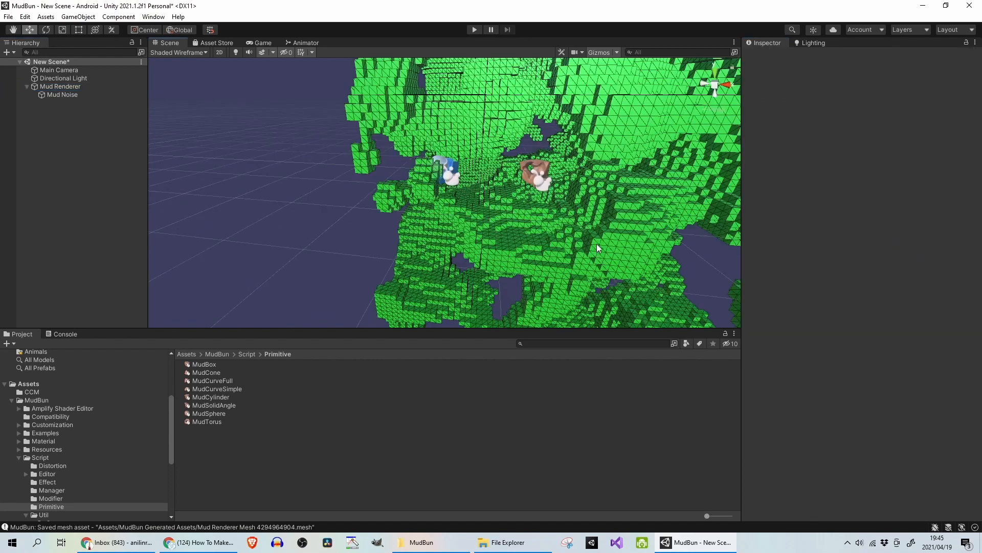
pyautogui.moveTo(507, 219); pyautogui.dragTo(428, 270, button='middle')
pyautogui.scroll(5, 434, 253)
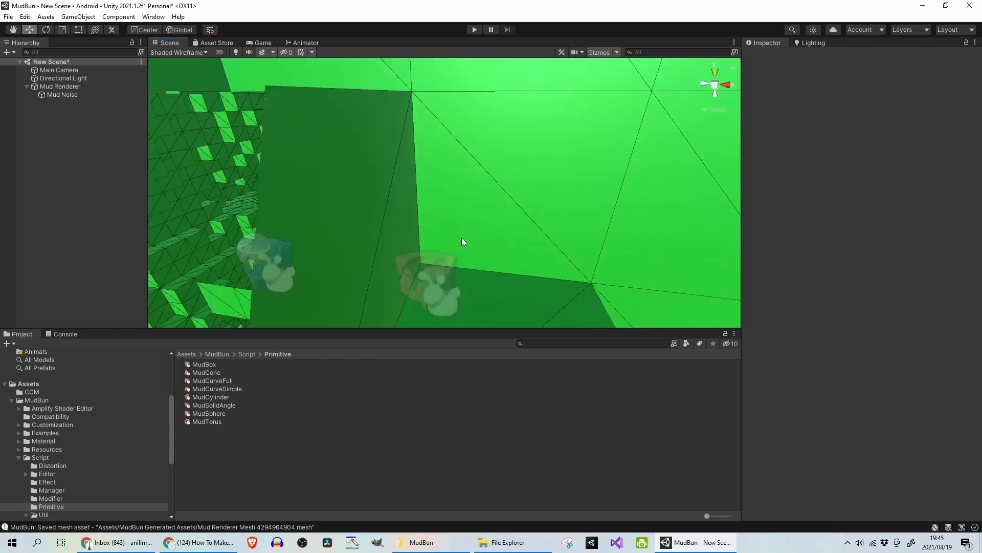
pyautogui.scroll(-5, 463, 241)
pyautogui.keyDown('alt'); pyautogui.moveTo(546, 224); pyautogui.dragTo(402, 191); pyautogui.keyUp('alt')
pyautogui.scroll(5, 436, 181)
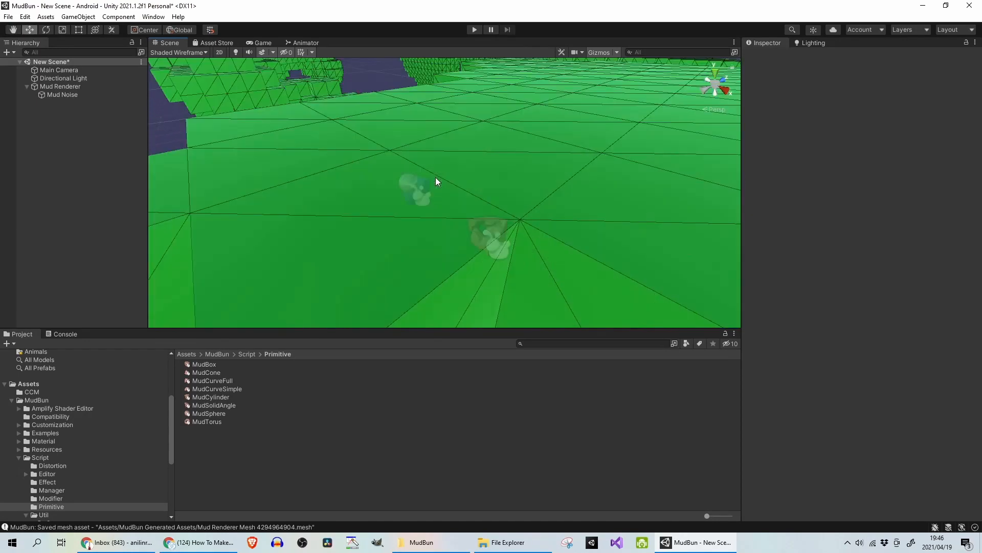
pyautogui.scroll(-5, 436, 181)
pyautogui.click(505, 201)
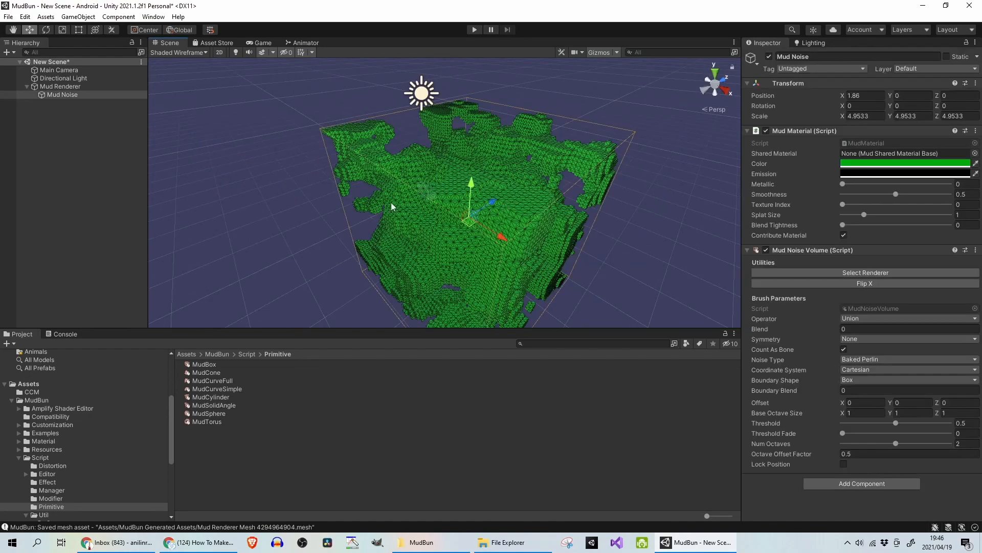
pyautogui.scroll(3, 464, 195)
pyautogui.keyDown('alt'); pyautogui.moveTo(386, 194); pyautogui.dragTo(470, 230); pyautogui.keyUp('alt')
pyautogui.scroll(-5, 470, 230)
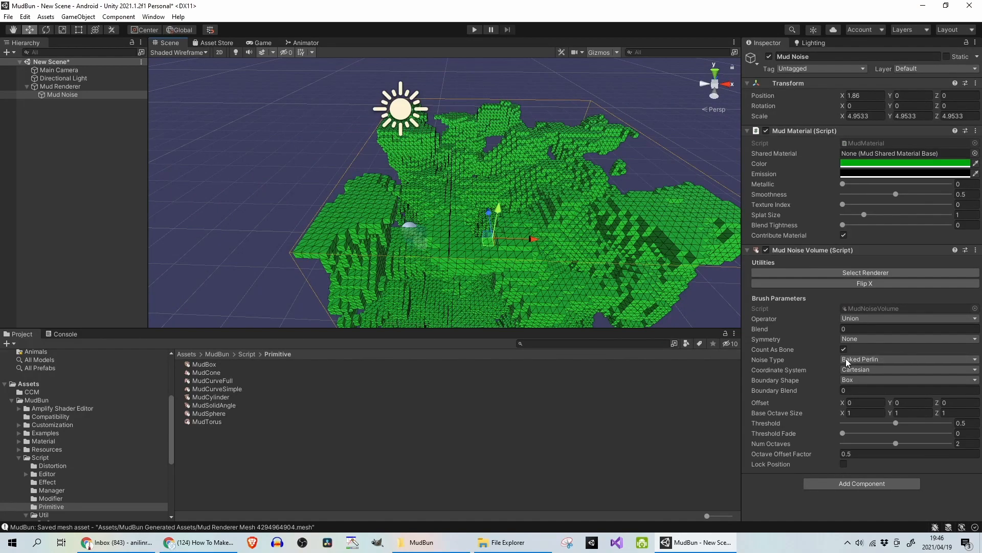
# Switch the Mud Noise object's Noise Type through Triangle and Baked Perlin, ending on Perlin
pyautogui.click(862, 359)
pyautogui.click(872, 392)
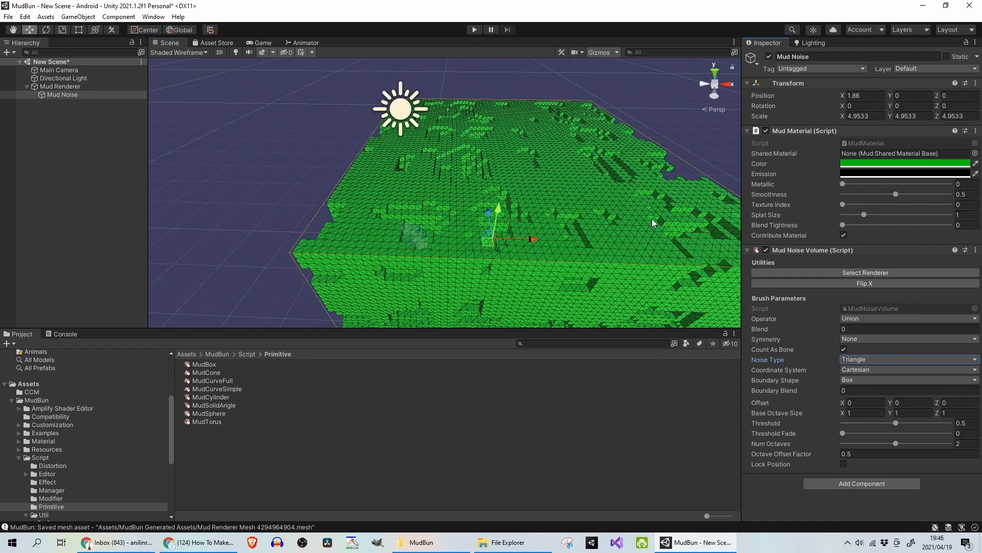
pyautogui.click(879, 358)
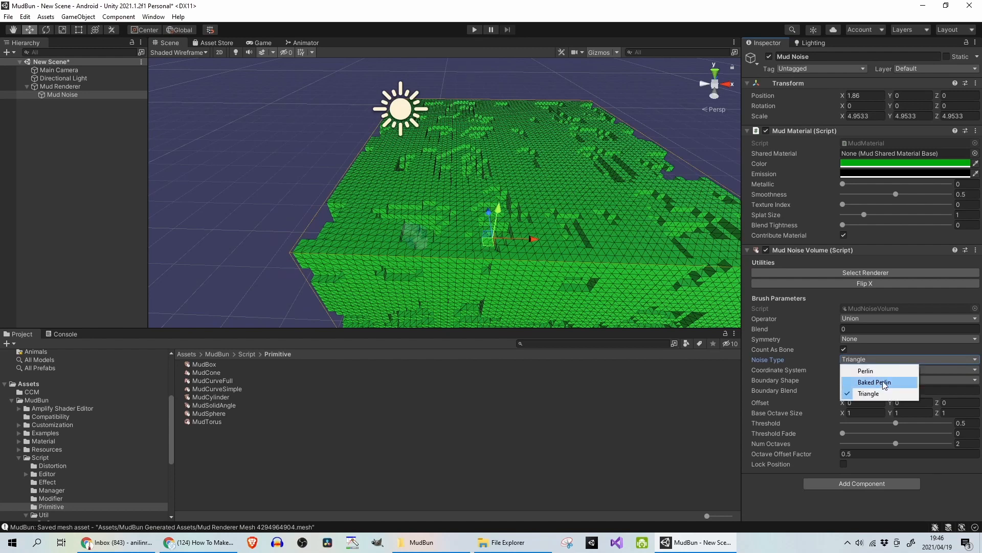
pyautogui.click(880, 382)
pyautogui.click(876, 358)
pyautogui.click(880, 372)
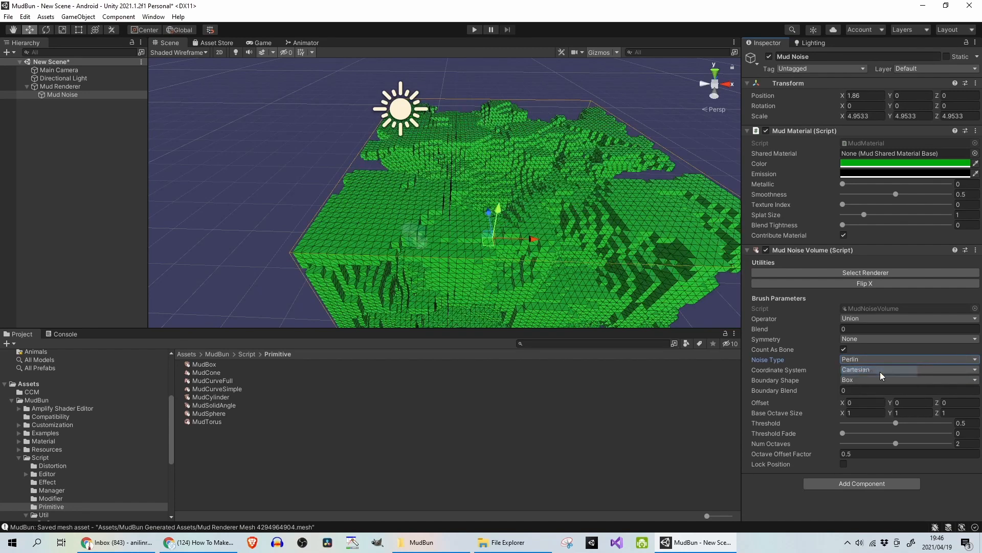
# Examine the Perlin noise volume's side and upper surface from a distance and up close
pyautogui.scroll(10, 602, 191)
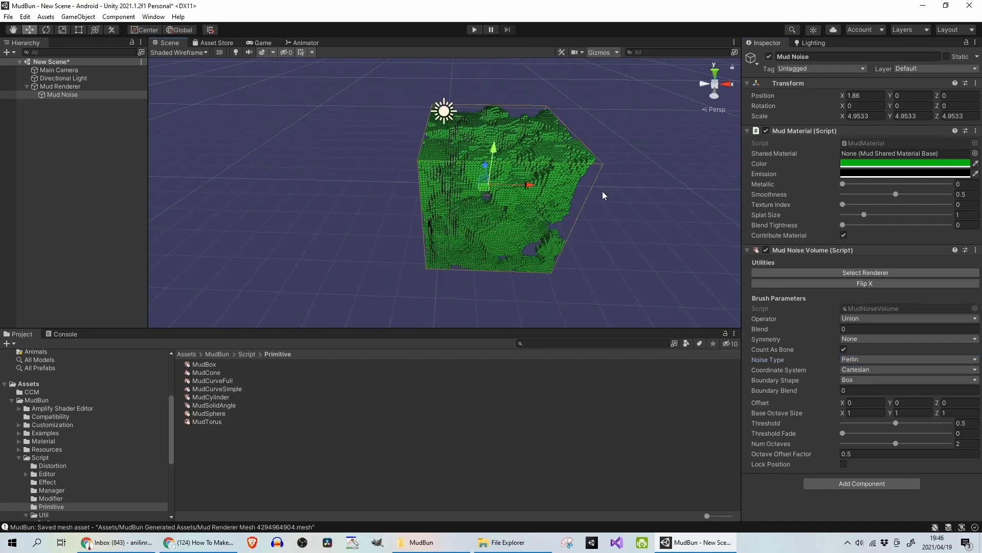
pyautogui.moveTo(603, 192); pyautogui.dragTo(492, 203, button='right')
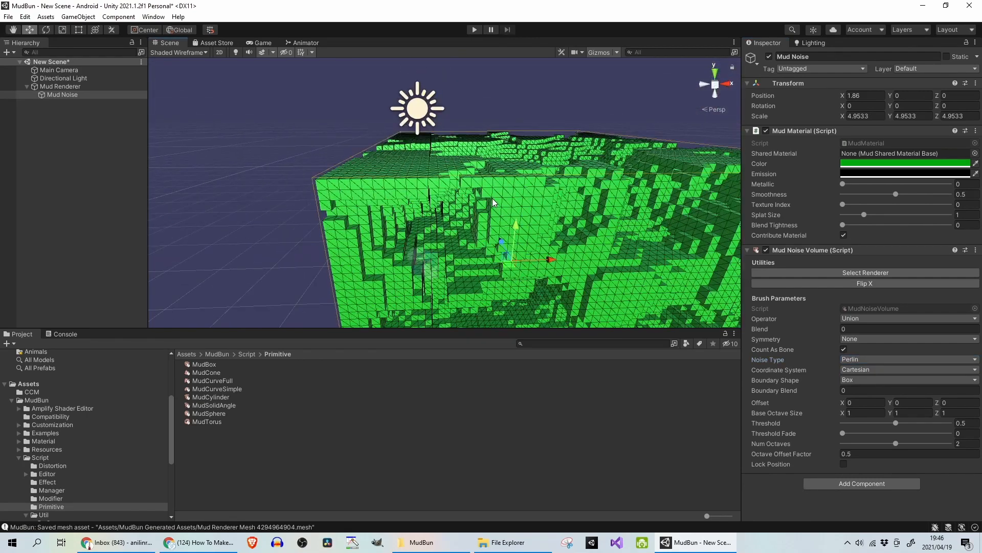
pyautogui.moveTo(492, 203); pyautogui.dragTo(480, 118, button='middle')
pyautogui.scroll(-5, 480, 120)
pyautogui.moveTo(534, 142); pyautogui.dragTo(495, 236, button='middle')
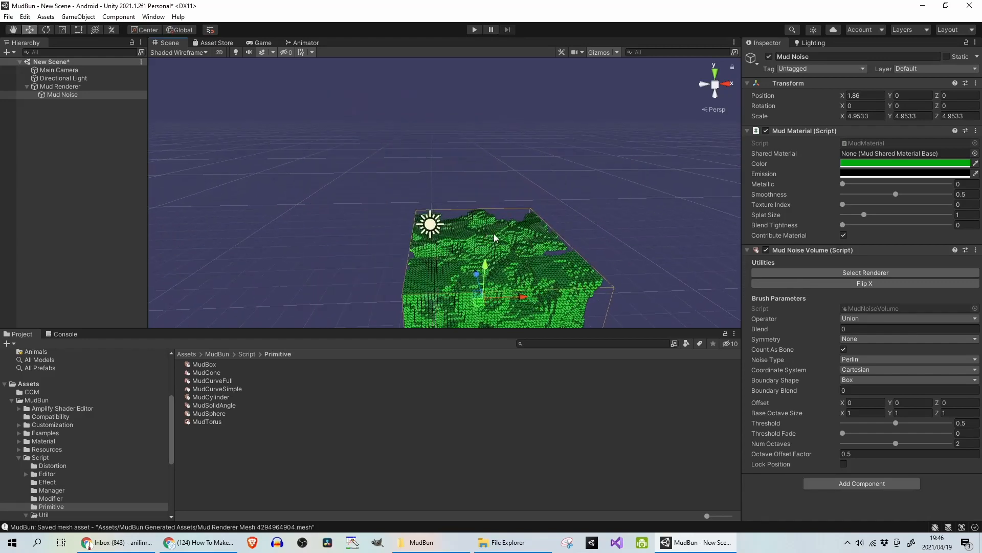
pyautogui.scroll(6, 496, 238)
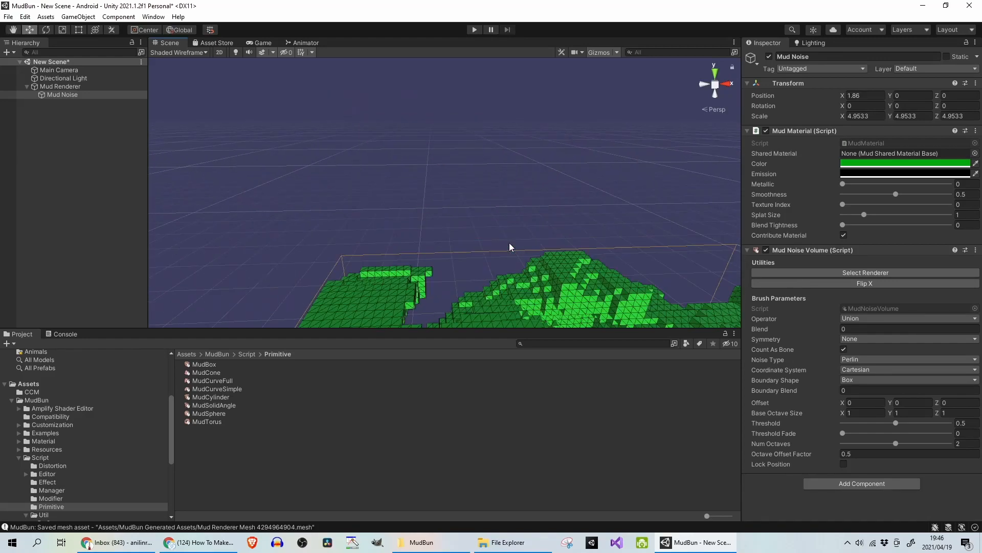
pyautogui.moveTo(469, 80); pyautogui.dragTo(473, 235, button='right')
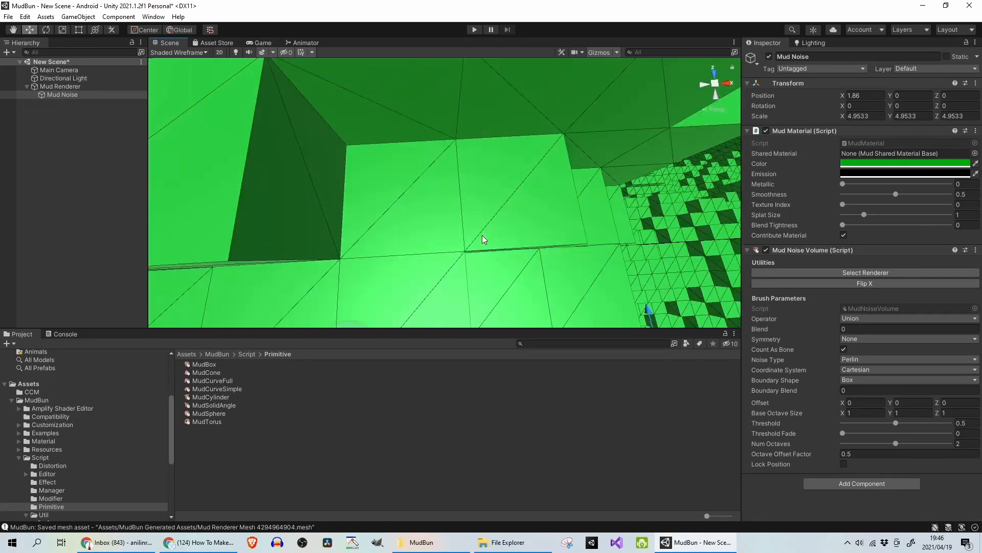
pyautogui.scroll(-5, 467, 169)
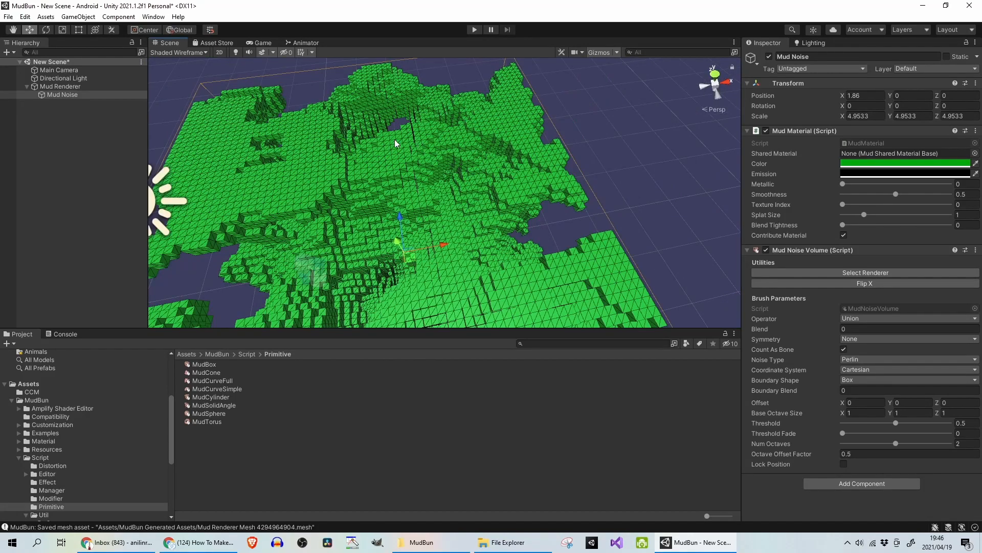
# Save the scene, and delete the Mud Renderer object from the hierarchy
pyautogui.hotkey('ctrl', 's')
pyautogui.press('f')
pyautogui.click(74, 87)
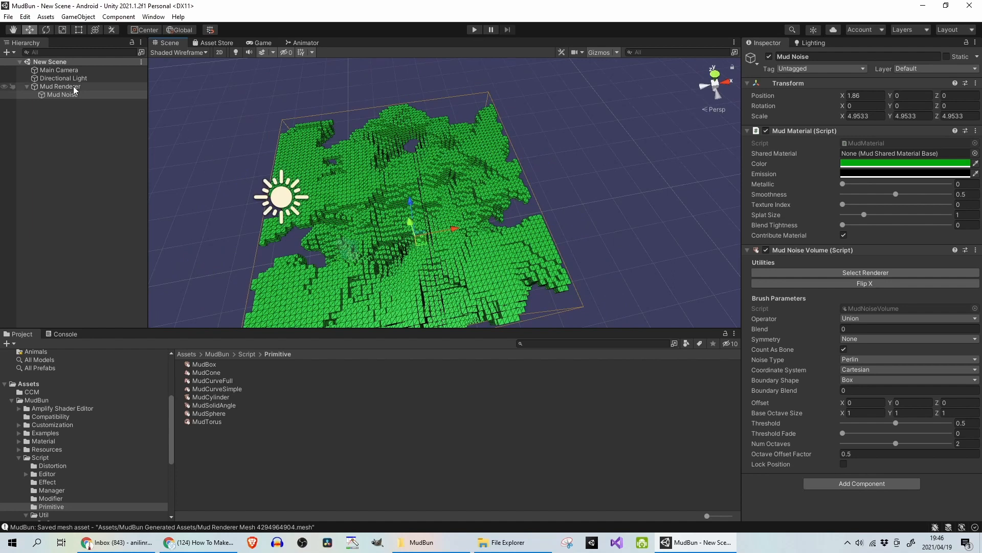
pyautogui.press('Delete')
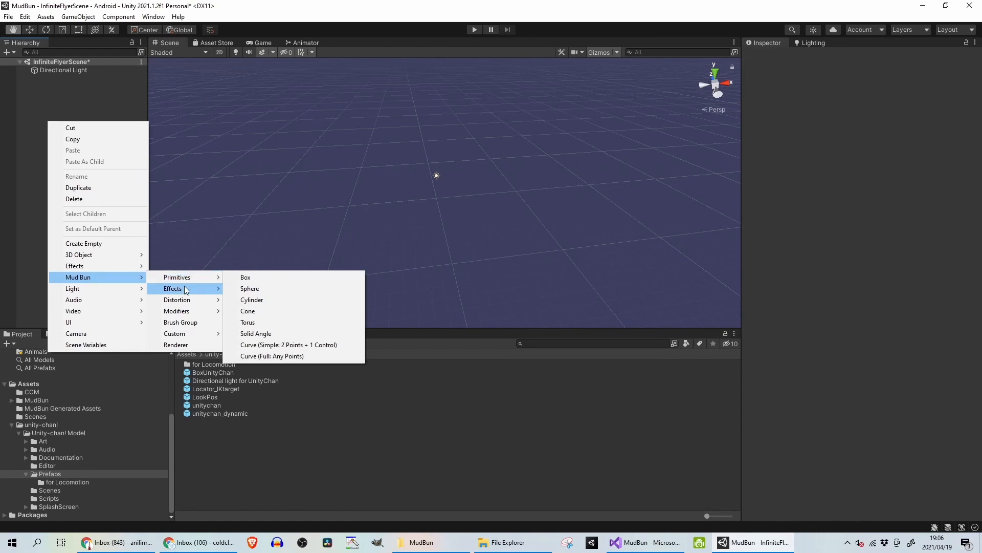
# Create a MudBun Twist distortion object in InfiniteFlyerScene
pyautogui.moveTo(184, 289)
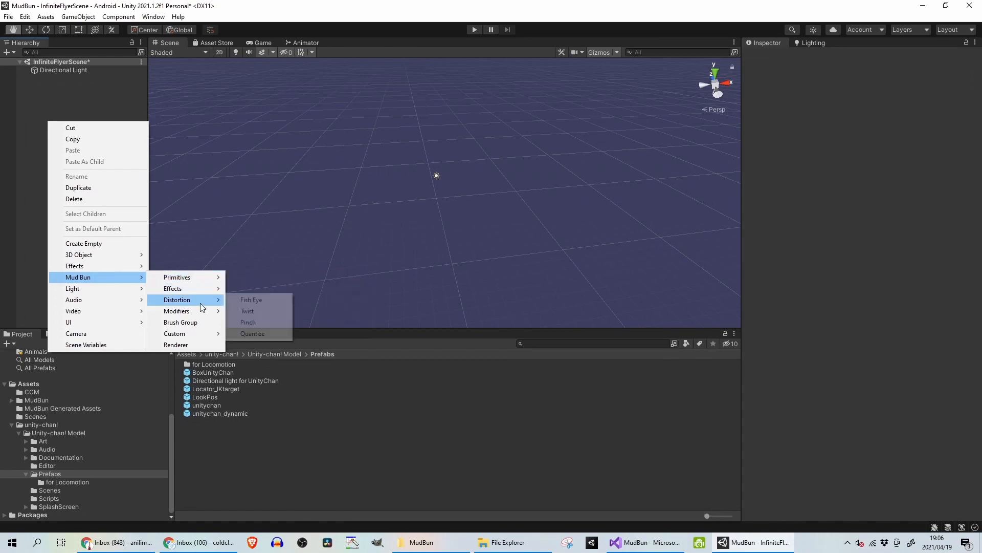
pyautogui.click(275, 309)
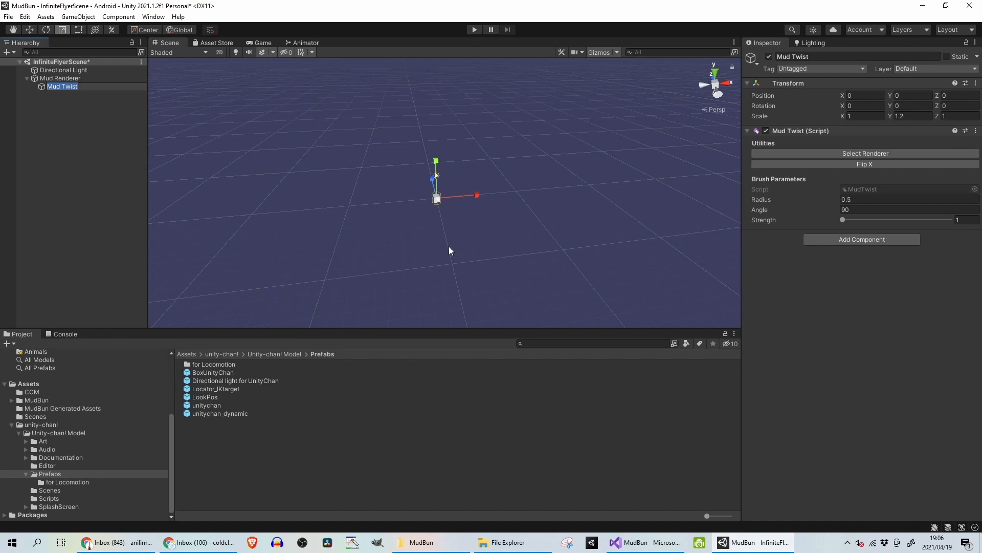
# Add a MudBun Box primitive as a child of the Mud Renderer
pyautogui.rightClick(77, 78)
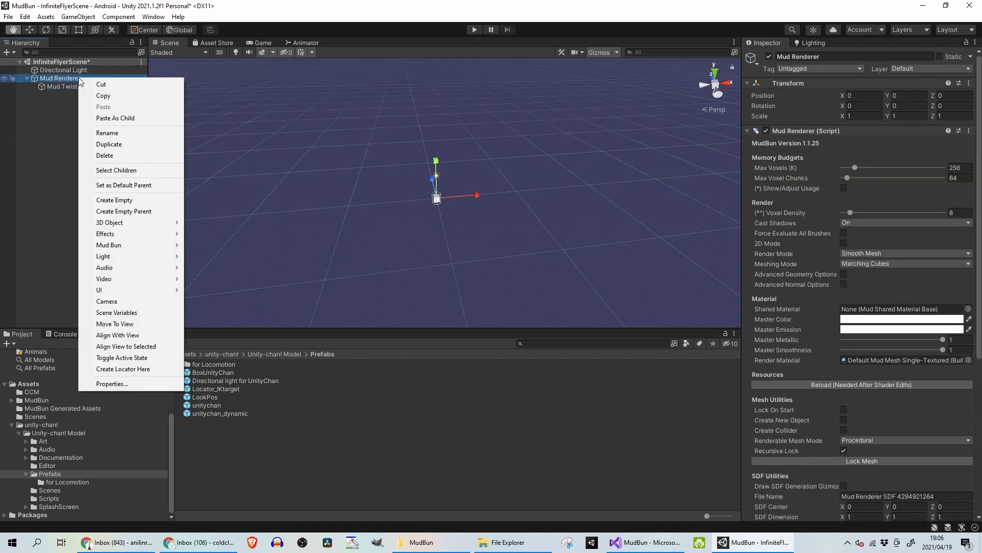
pyautogui.moveTo(122, 224)
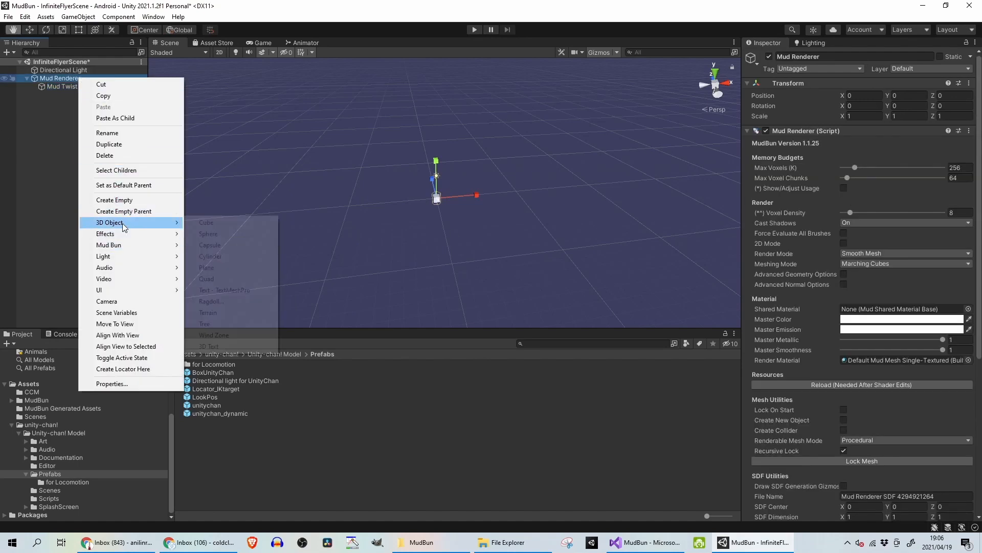
pyautogui.moveTo(136, 244)
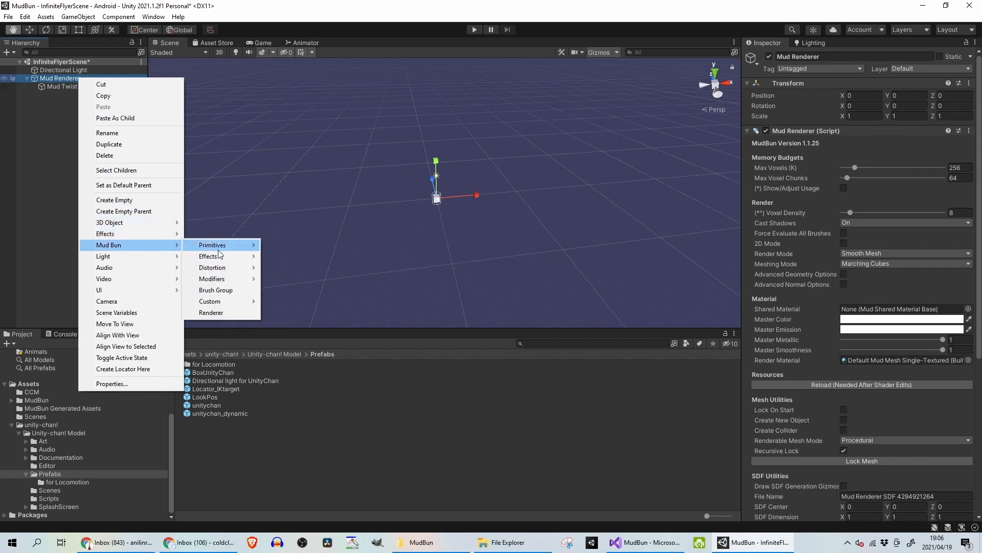
pyautogui.moveTo(229, 248)
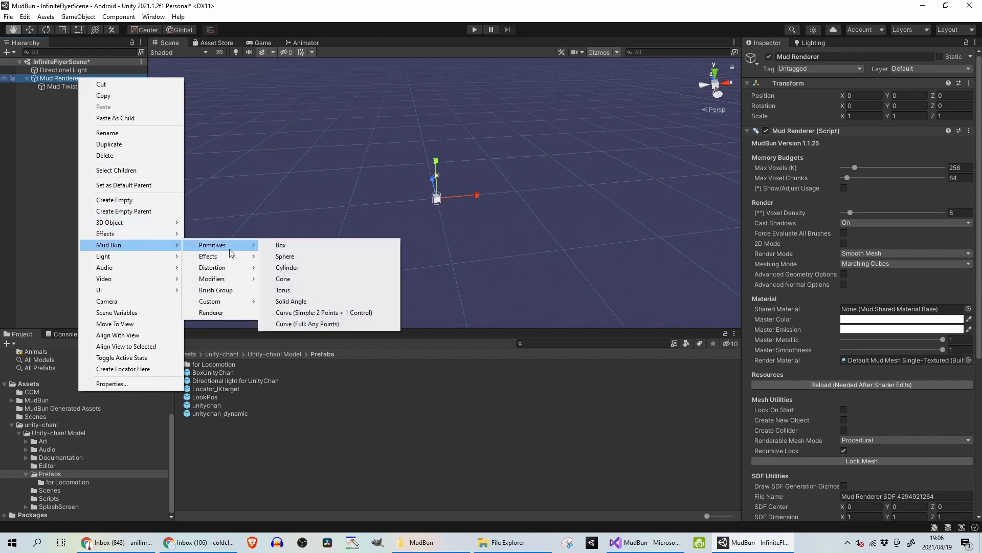
pyautogui.click(318, 244)
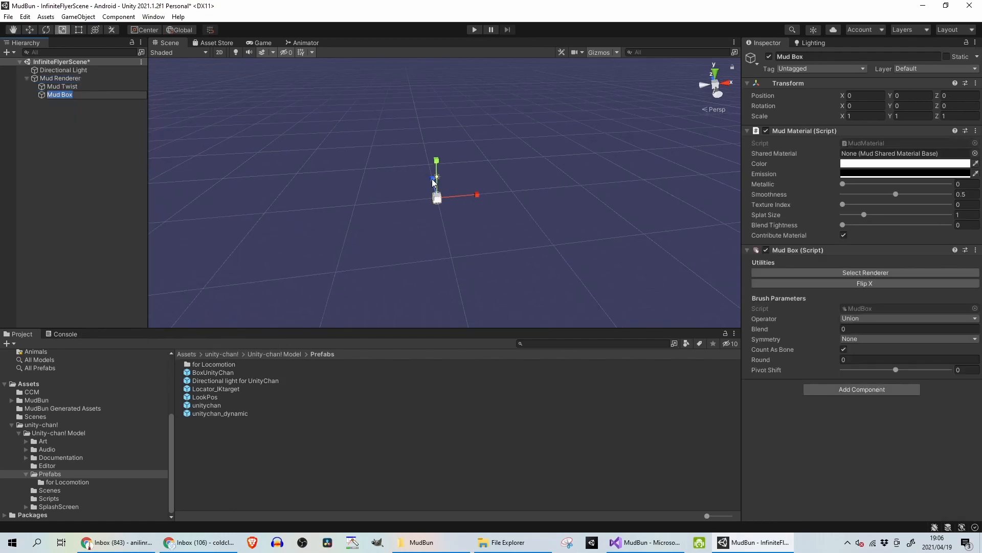
# Scale the Mud Box into a flat slab about 27 long in X and 16.6 in Z
pyautogui.moveTo(433, 182); pyautogui.dragTo(452, 250)
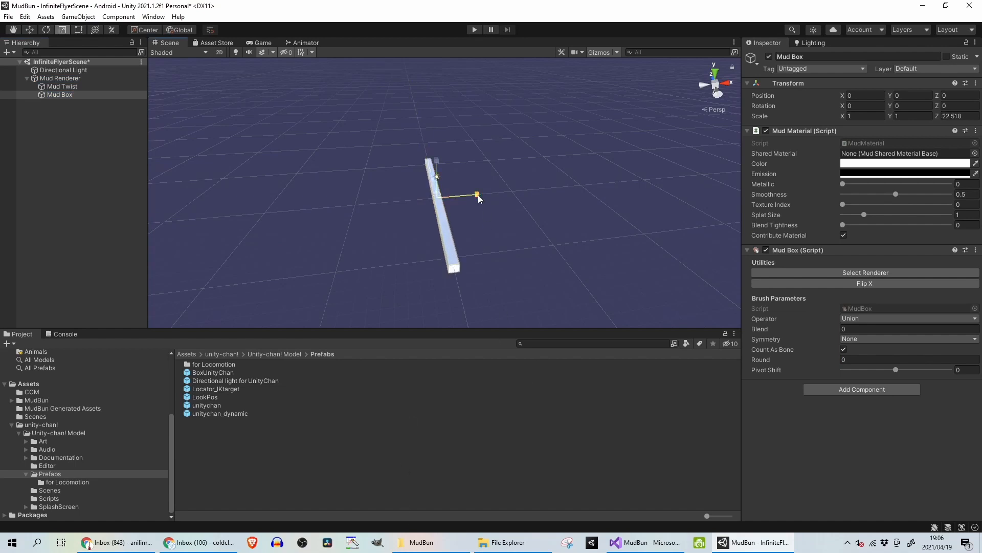
pyautogui.moveTo(478, 199); pyautogui.dragTo(739, 184)
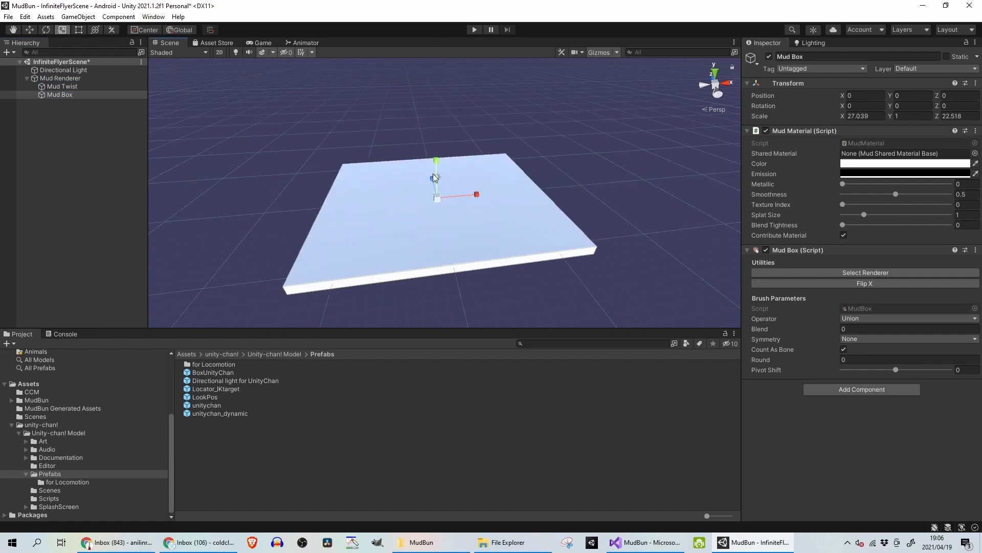
pyautogui.moveTo(435, 177)
pyautogui.mouseDown()
pyautogui.moveTo(431, 115)
pyautogui.moveTo(443, 116)
pyautogui.moveTo(451, 179)
pyautogui.mouseUp()
pyautogui.click(71, 79)
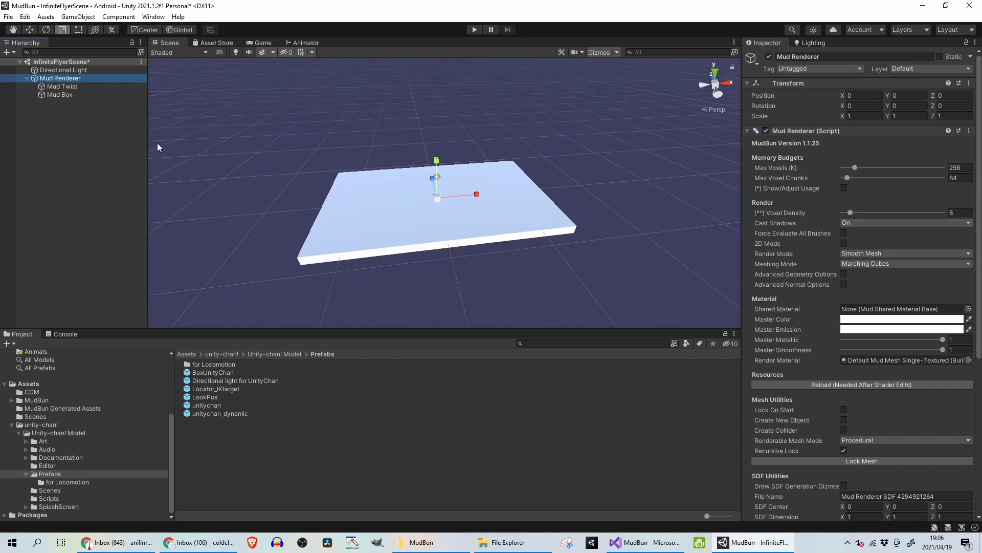
pyautogui.click(71, 96)
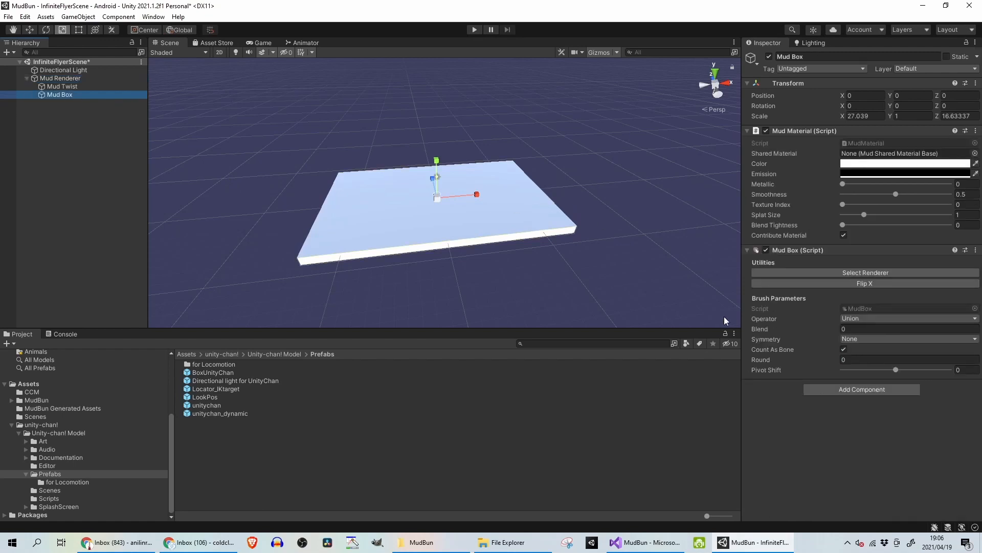
# Set the Mud Twist's radius to 6.34 and narrow the Mud Box to about 3.7 in Z
pyautogui.press('Up')
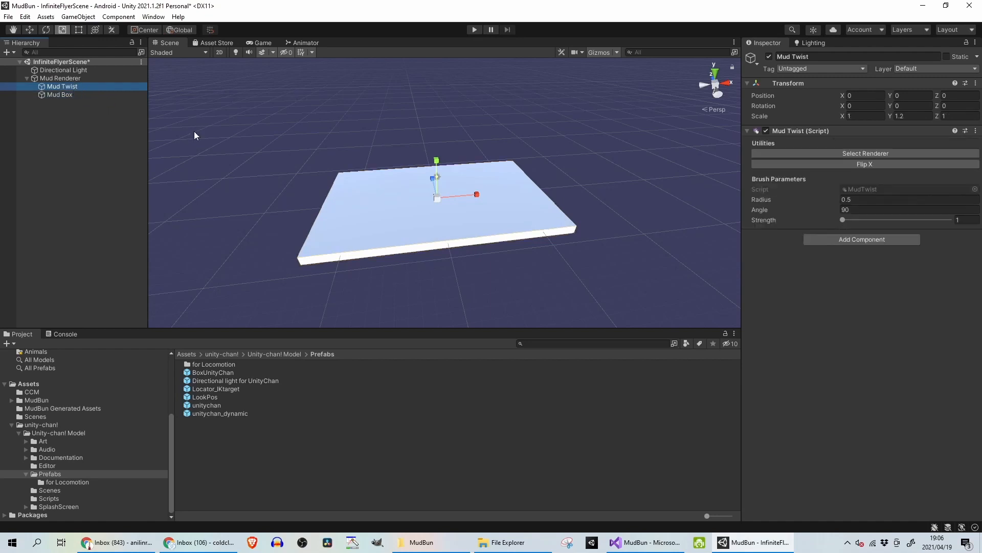
pyautogui.moveTo(759, 198); pyautogui.dragTo(826, 206)
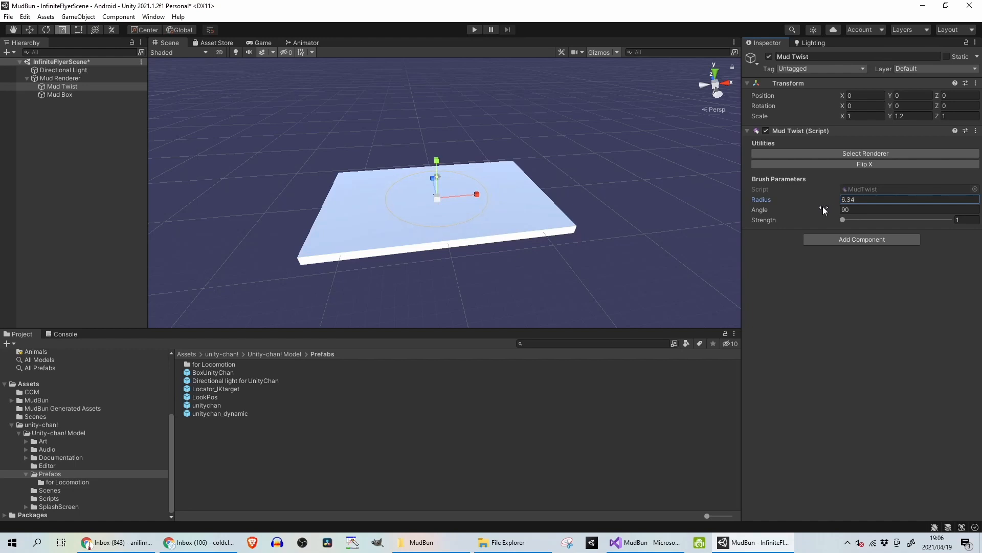
pyautogui.click(59, 94)
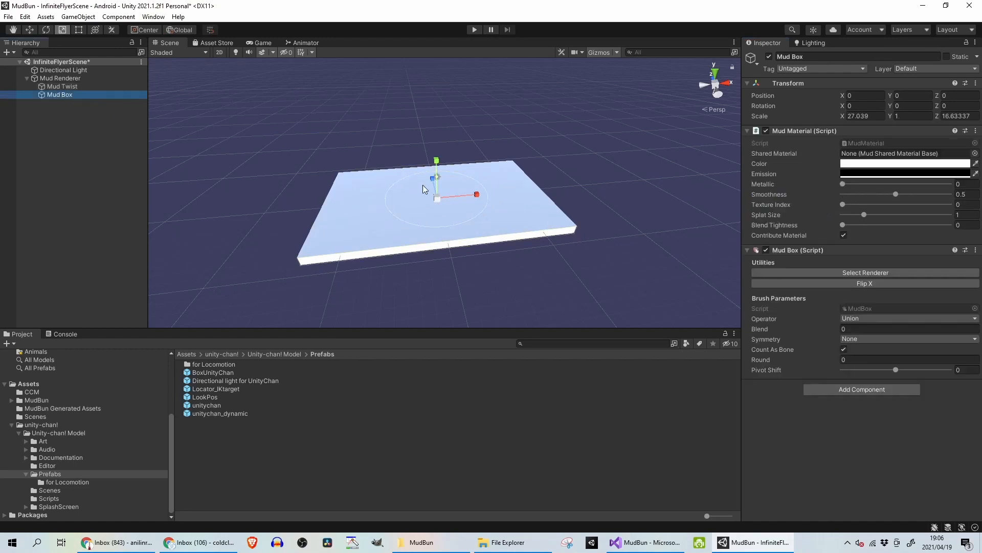
pyautogui.moveTo(434, 180); pyautogui.dragTo(436, 202)
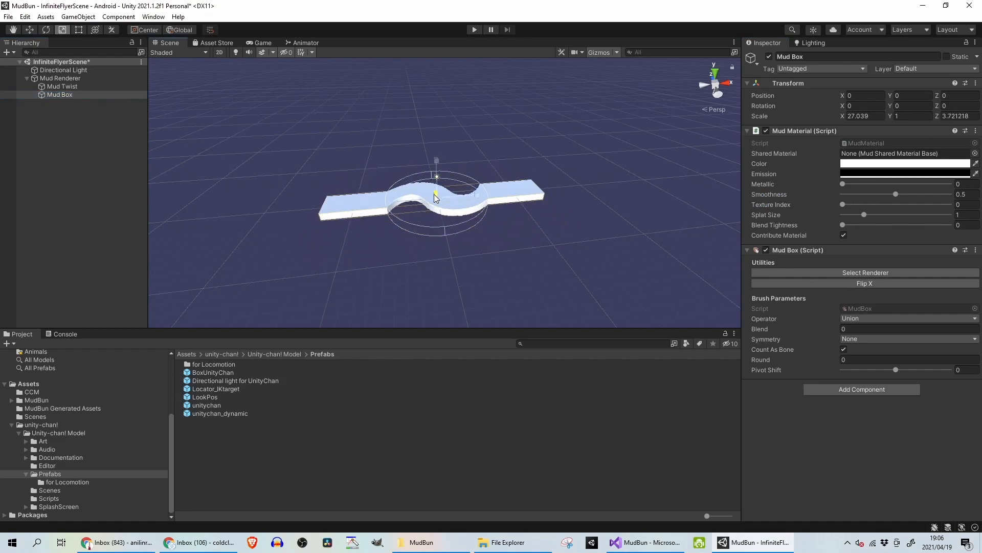
# Set the Mud Twist's radius to 7.79 and its angle to 68.76
pyautogui.scroll(5, 445, 212)
pyautogui.moveTo(425, 134); pyautogui.dragTo(428, 255, button='right')
pyautogui.moveTo(445, 156); pyautogui.dragTo(436, 302, button='middle')
pyautogui.scroll(-3, 417, 237)
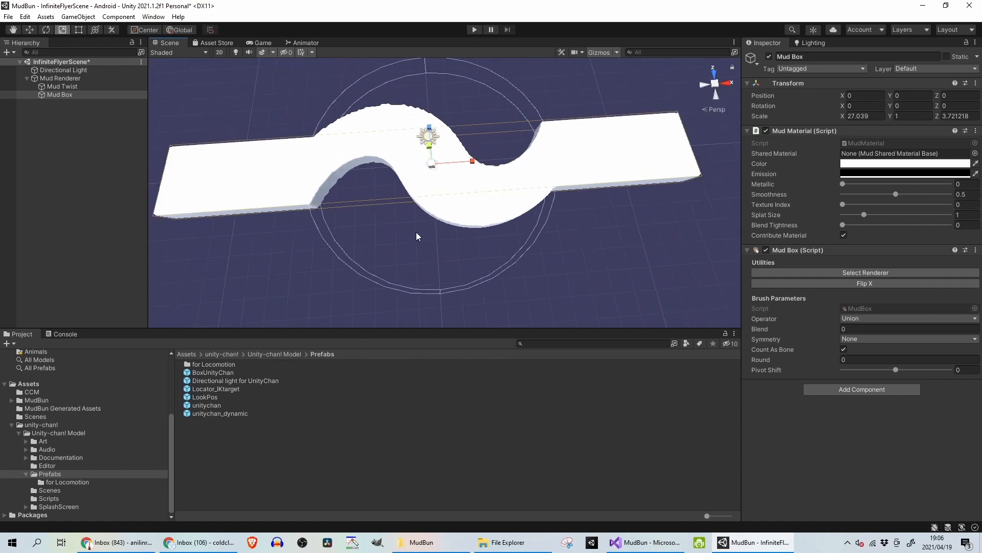
pyautogui.moveTo(421, 217); pyautogui.dragTo(426, 240, button='middle')
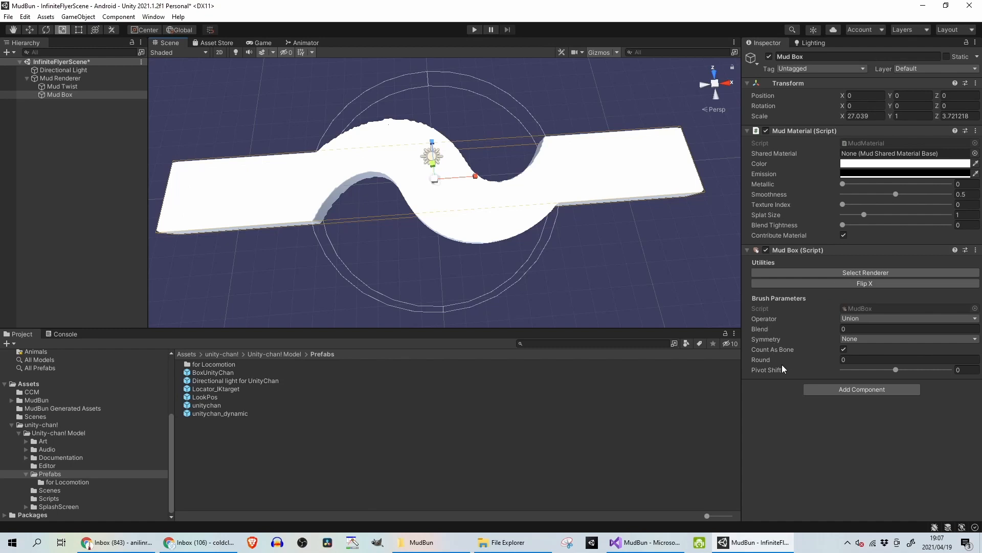
pyautogui.click(62, 86)
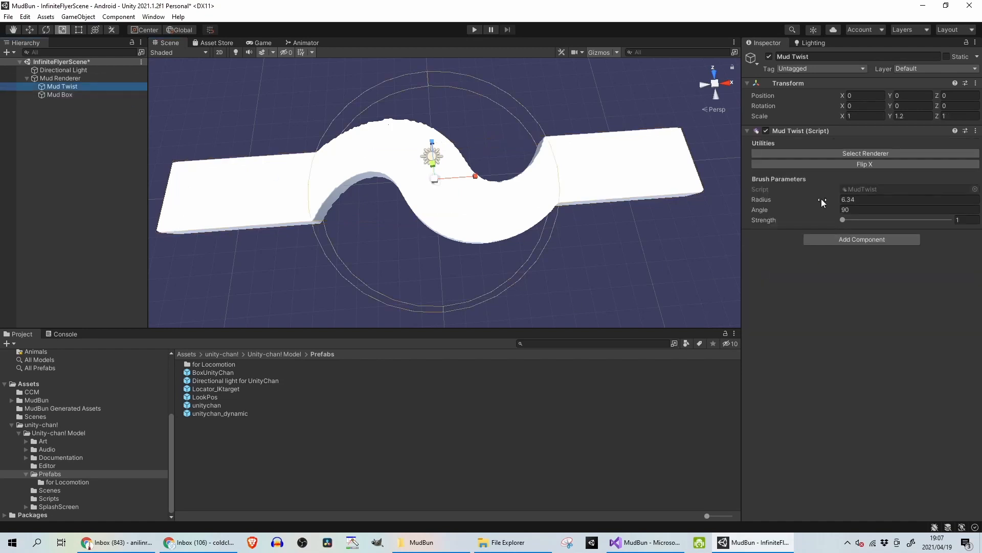
pyautogui.moveTo(769, 200); pyautogui.dragTo(598, 236)
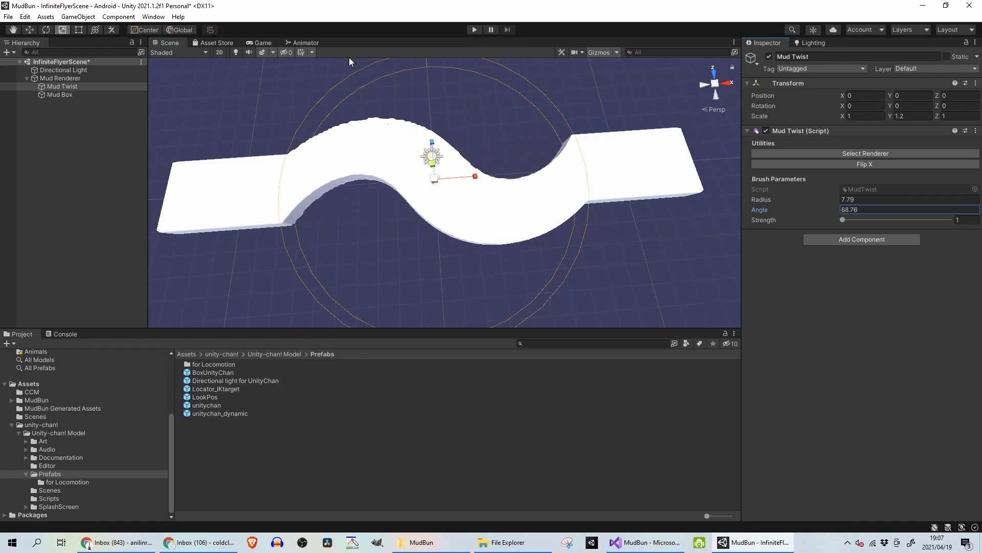
pyautogui.click(873, 209)
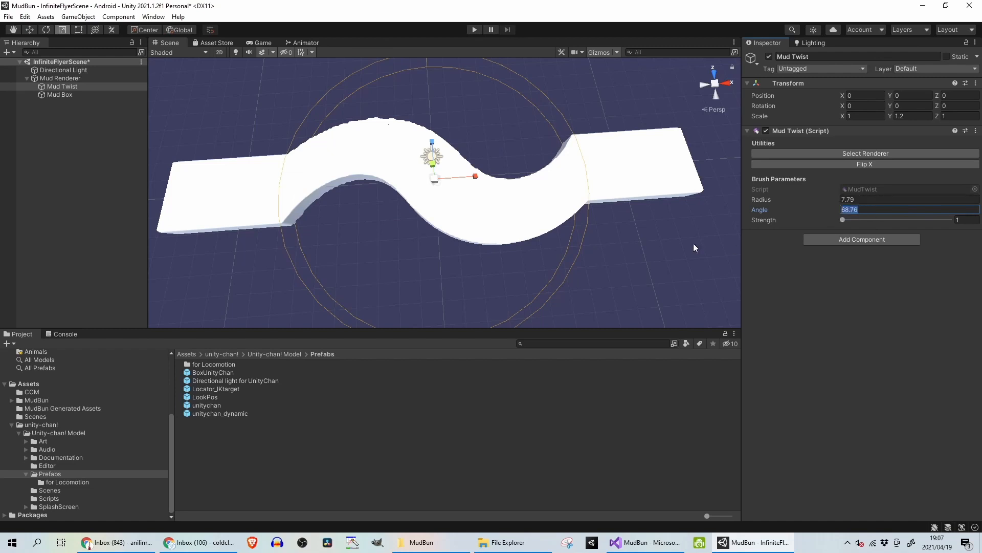
# Open the Twister script from the CCM assets folder in Visual Studio
pyautogui.click(57, 104)
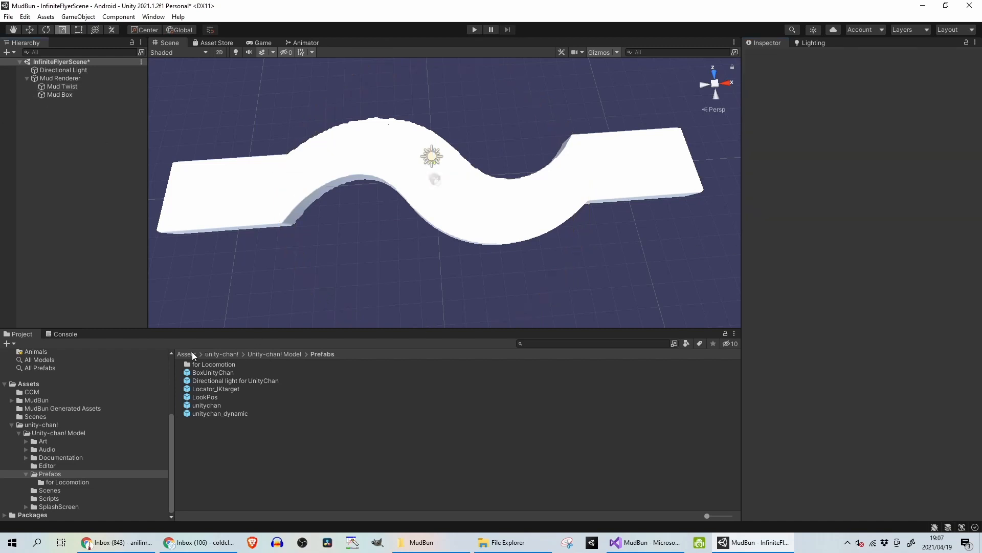
pyautogui.click(193, 354)
pyautogui.doubleClick(205, 364)
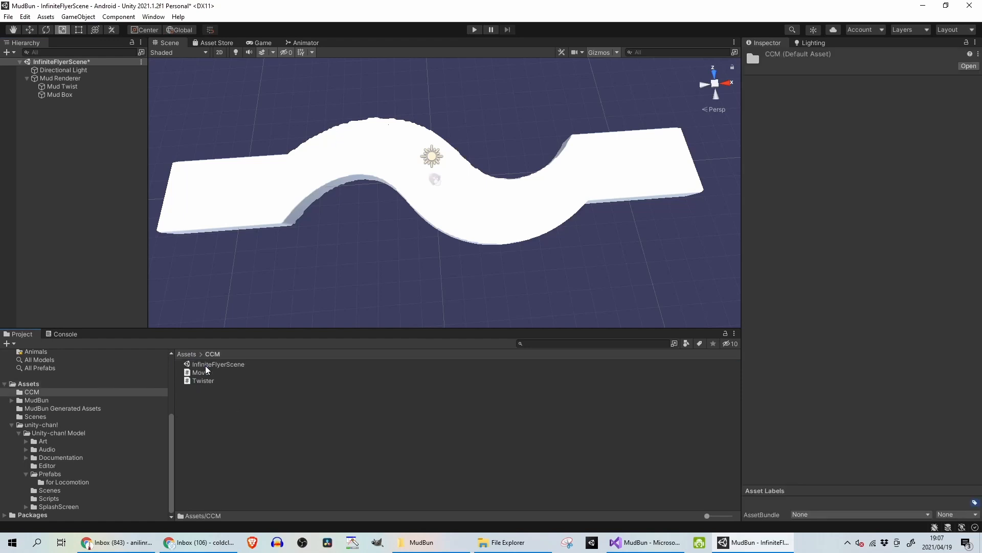
pyautogui.click(211, 374)
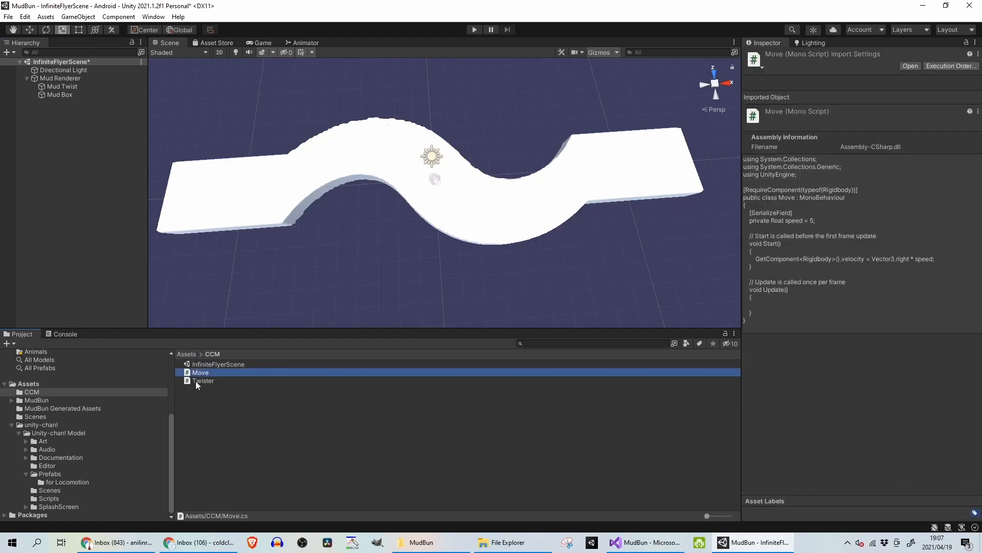
pyautogui.doubleClick(195, 381)
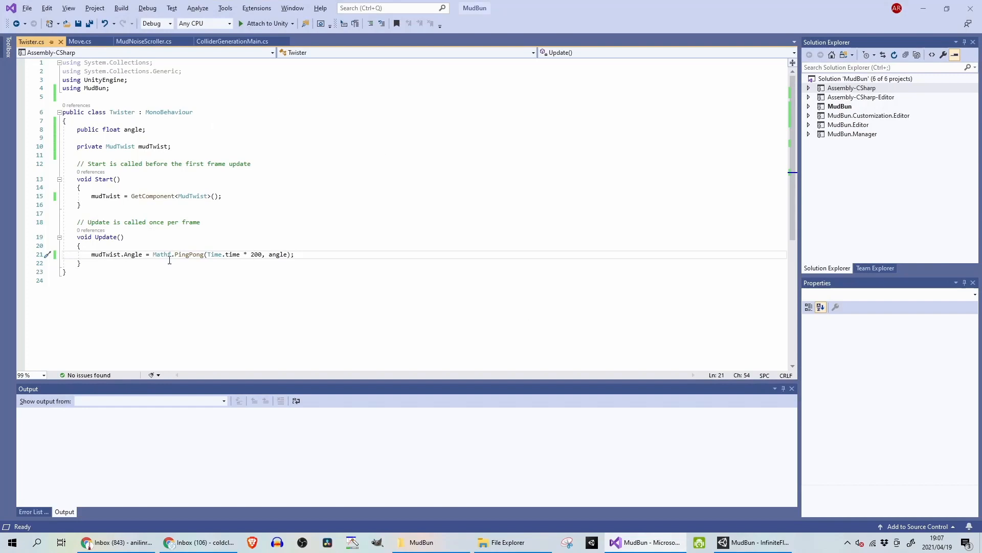
# Examine the Twister script's angle and mudTwist declarations and its MudBun using directive
pyautogui.click(142, 130)
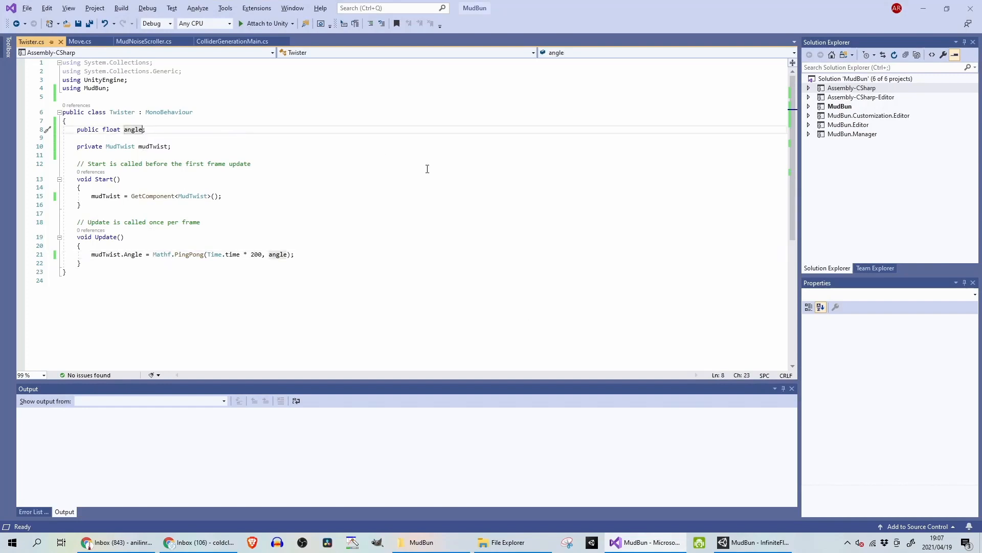
pyautogui.click(119, 147)
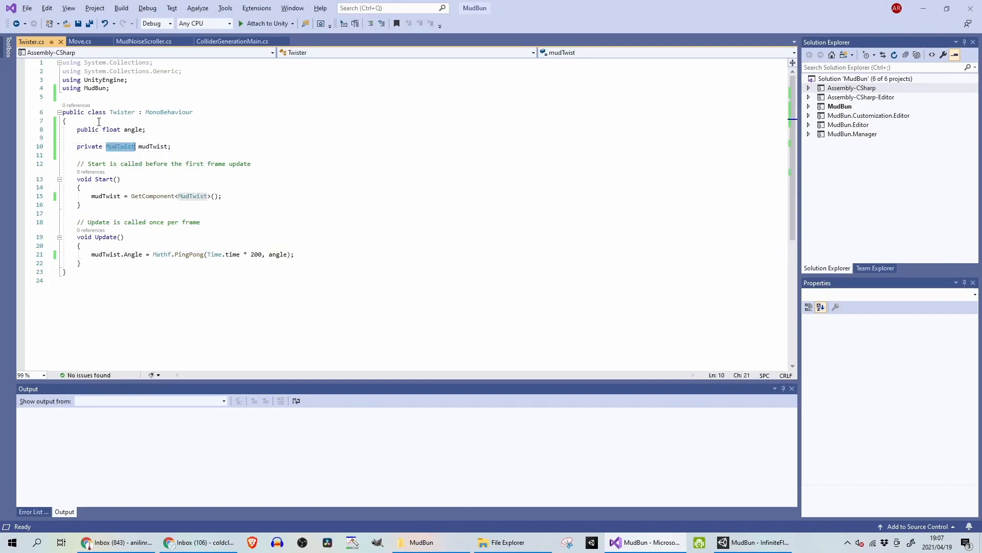
pyautogui.click(91, 90)
pyautogui.moveTo(109, 88); pyautogui.dragTo(60, 88)
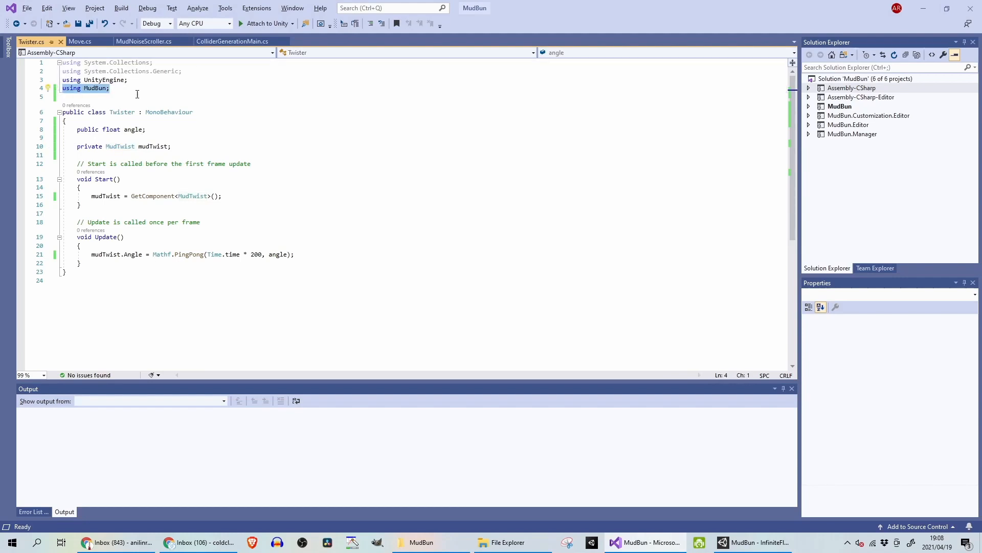
# Switch to Unity and inspect the Mud Twist object's component
pyautogui.click(755, 542)
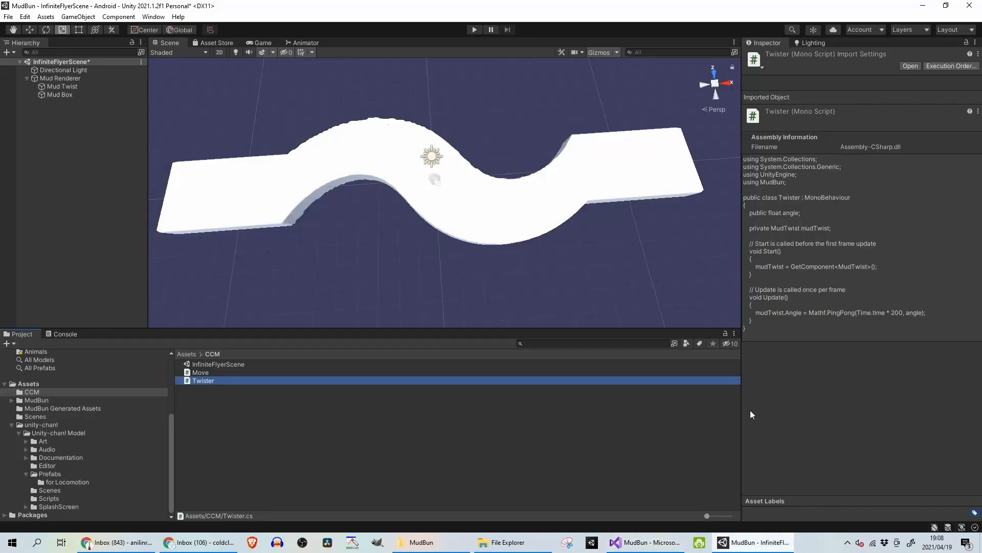
pyautogui.click(64, 96)
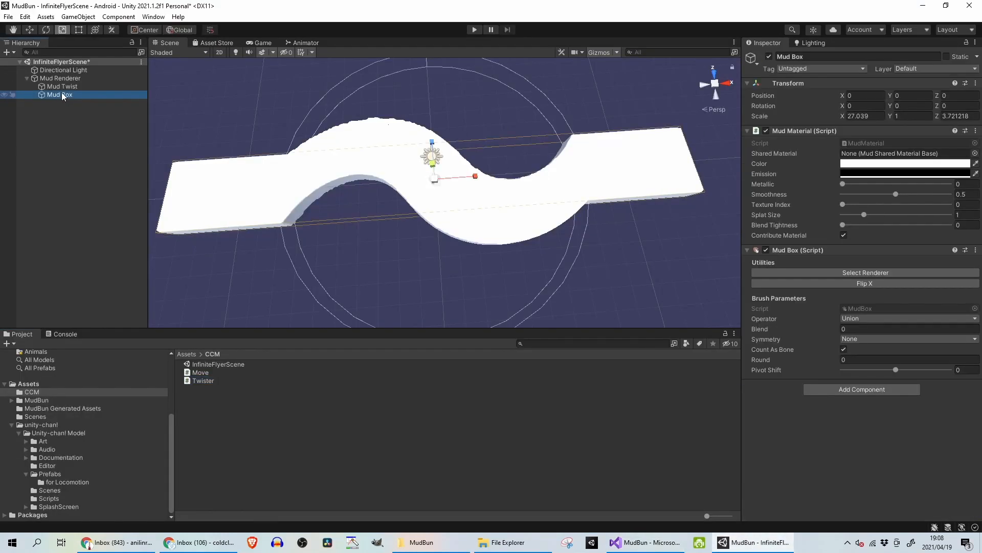
pyautogui.click(58, 85)
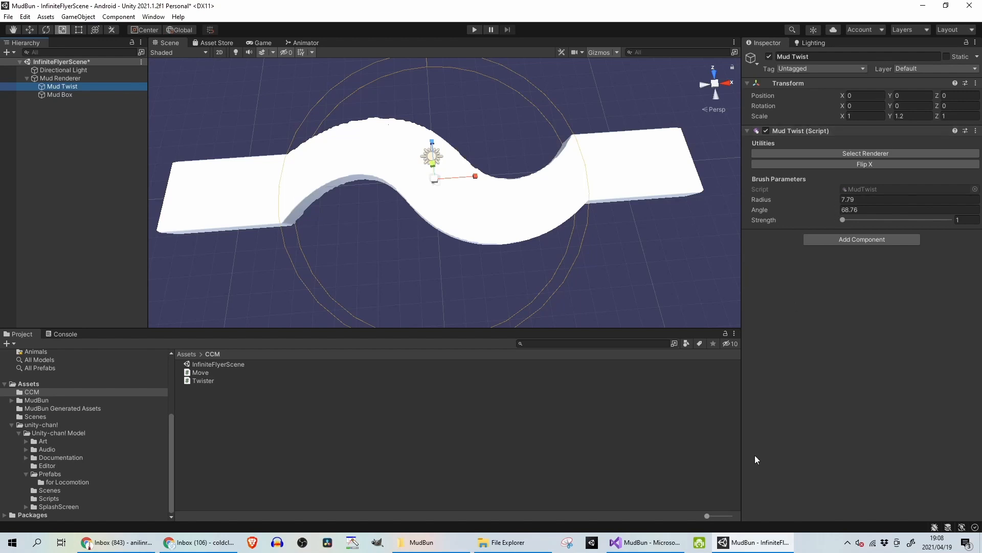
# Switch to Visual Studio and examine Twister's GetComponent call in Start and the Mathf.PingPong angle line with its time multiplier in Update
pyautogui.click(646, 542)
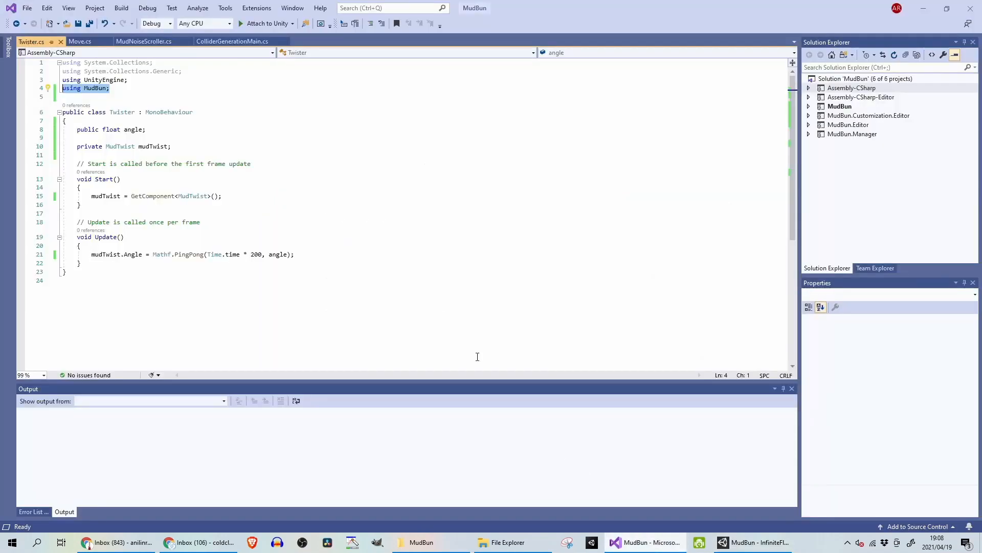
pyautogui.click(134, 147)
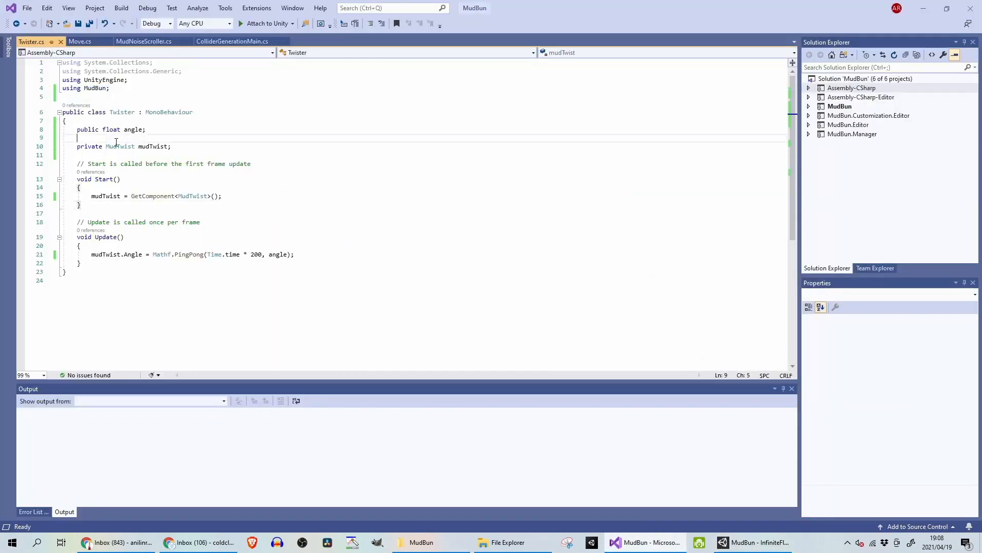
pyautogui.moveTo(91, 196); pyautogui.dragTo(214, 196)
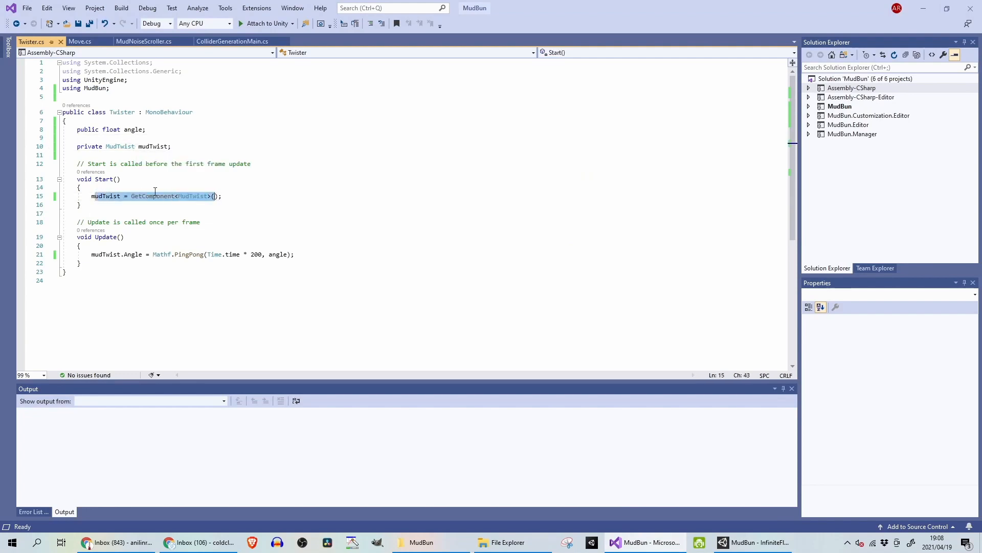
pyautogui.click(184, 195)
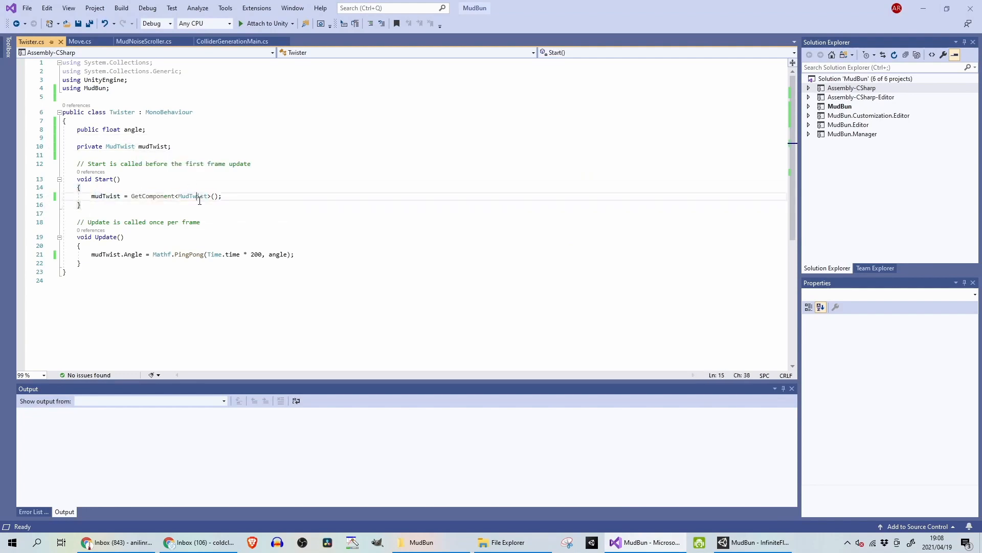
pyautogui.doubleClick(195, 196)
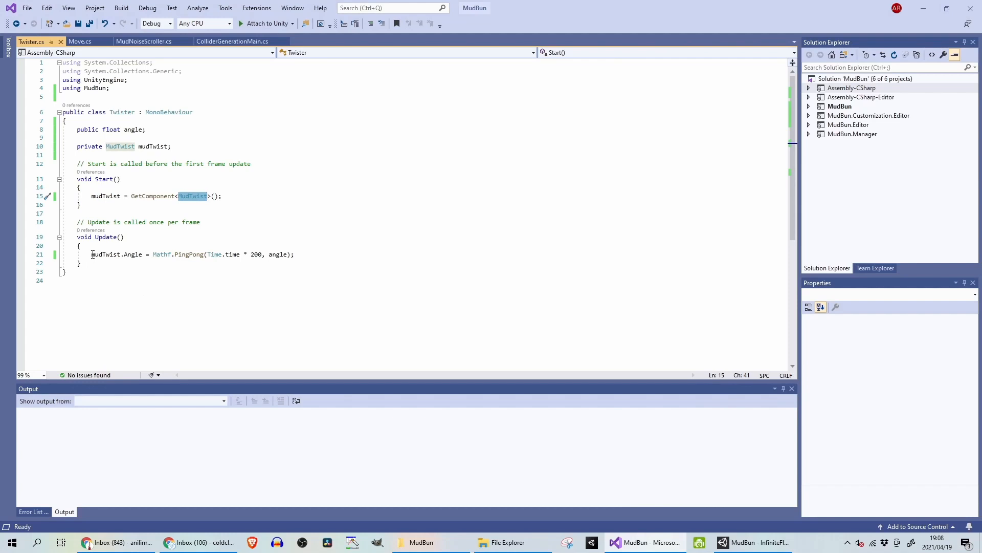
pyautogui.tripleClick(193, 254)
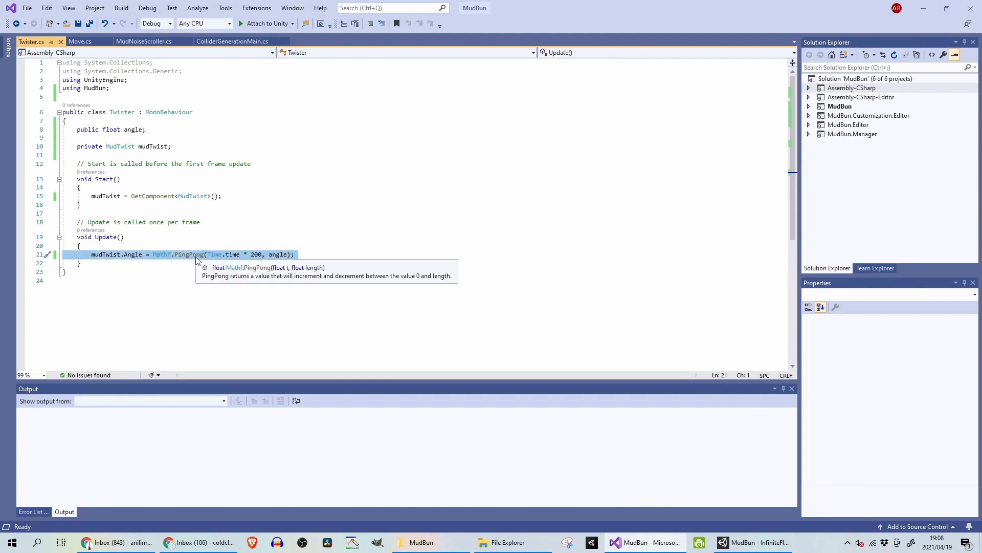
pyautogui.moveTo(207, 254); pyautogui.dragTo(258, 256)
pyautogui.doubleClick(257, 255)
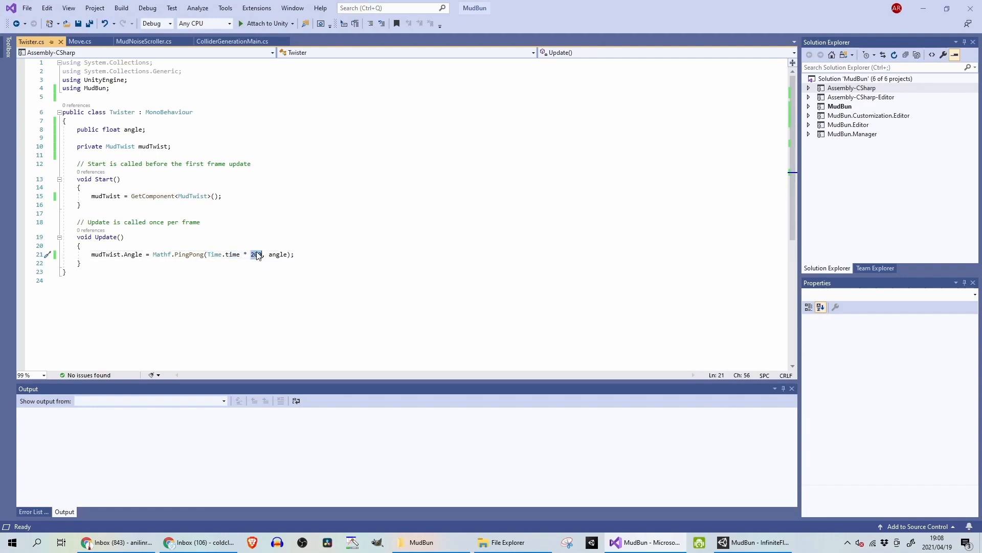
# Declare a public float speed variable with the value 200 below the mudTwist field in the Twister script
pyautogui.click(192, 148)
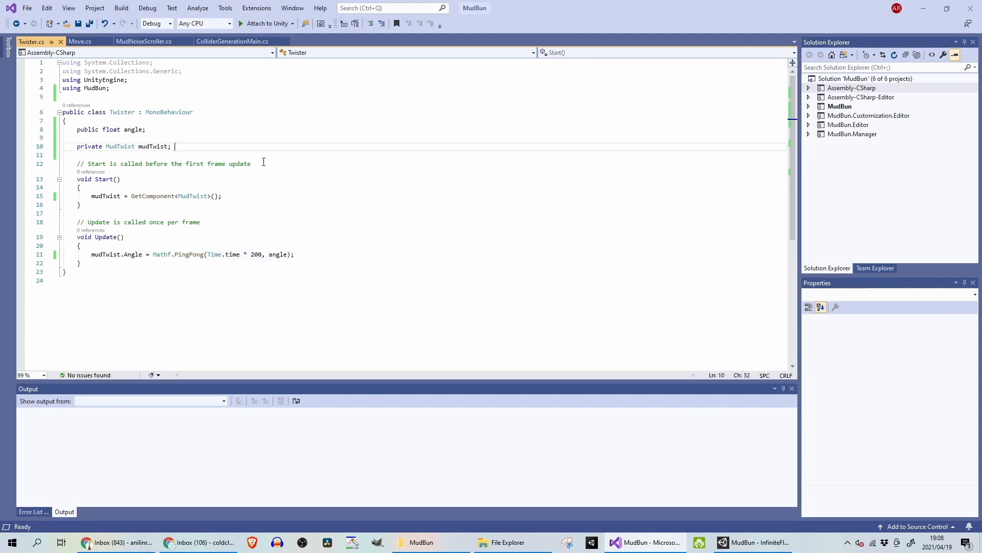
pyautogui.press('Return')
pyautogui.press('Return')
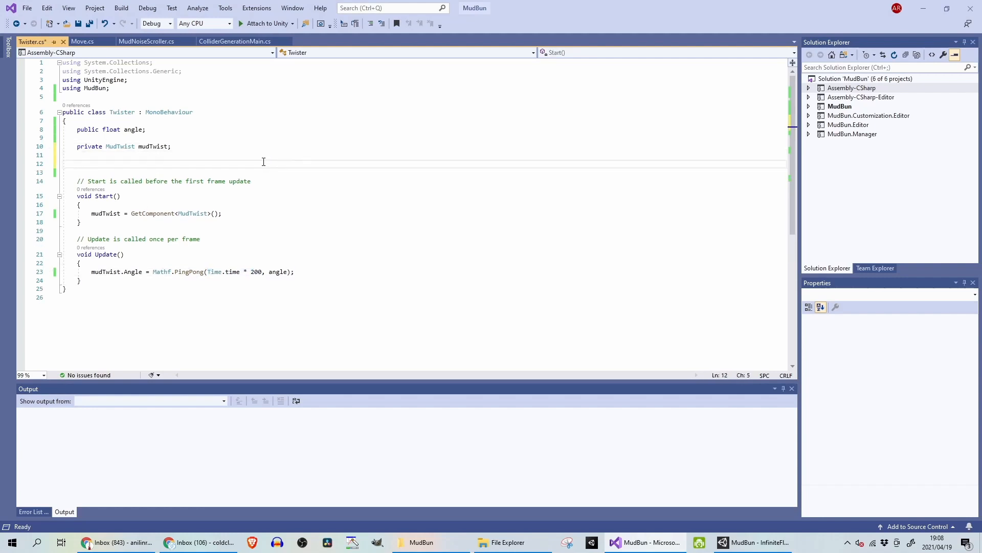
pyautogui.write('public float speed = 2')
# Replace the hard-coded 200 multiplier in Update's Mathf.PingPong call with the speed variable and save the script
pyautogui.press('Down')
pyautogui.press('Down')
pyautogui.press('Down')
pyautogui.press('Down')
pyautogui.press('Down')
pyautogui.press('Down')
pyautogui.press('Down')
pyautogui.press('Down')
pyautogui.press('Down')
pyautogui.press('Down')
pyautogui.press('Down')
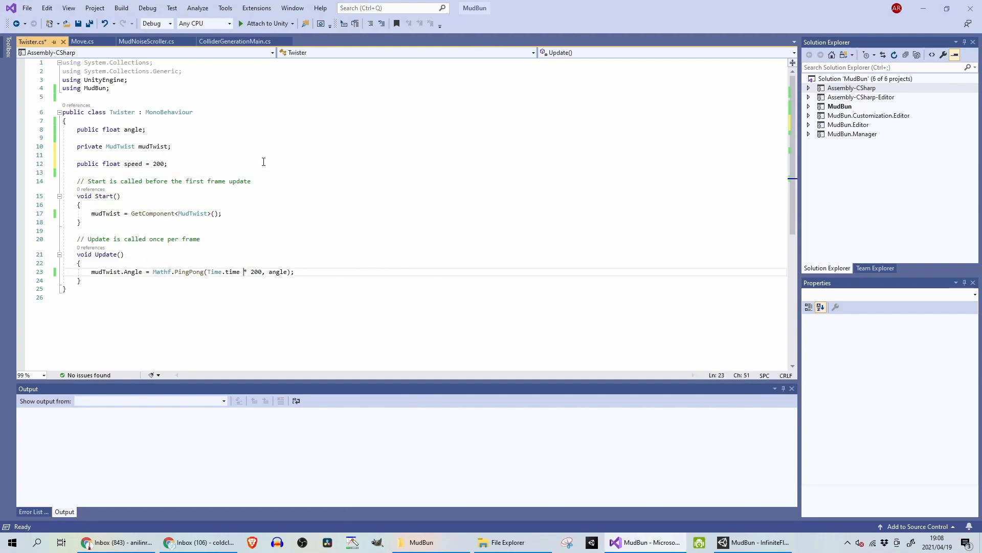
pyautogui.hotkey('ctrl', 'Right')
pyautogui.hotkey('ctrl', 'shift', 'Right')
pyautogui.write('speed')
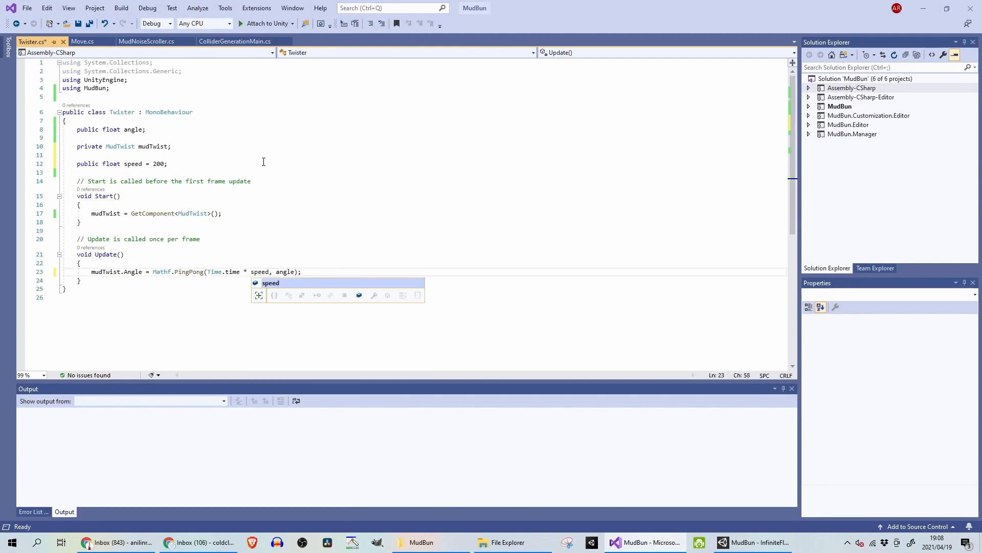
pyautogui.hotkey('ctrl', 's')
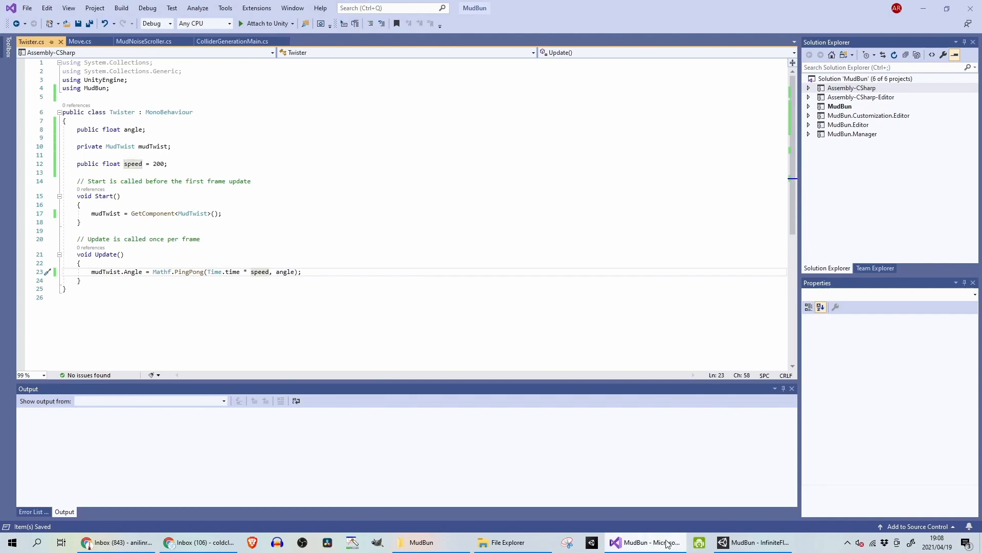
pyautogui.click(140, 112)
# Switch to Unity and add the Twister script component to the Mud Twist object
pyautogui.click(755, 541)
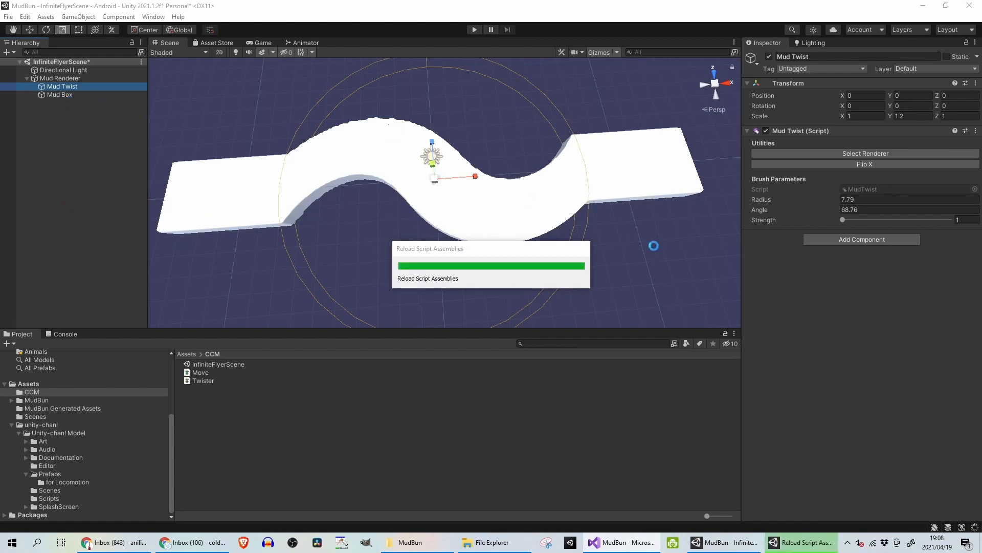
pyautogui.click(836, 240)
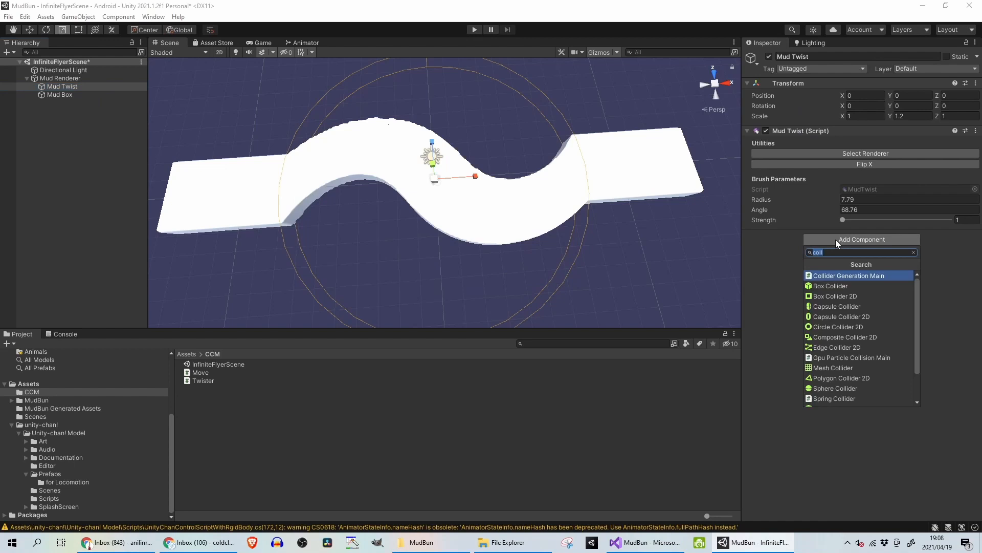
pyautogui.write('tg')
pyautogui.press('BackSpace')
pyautogui.write('w')
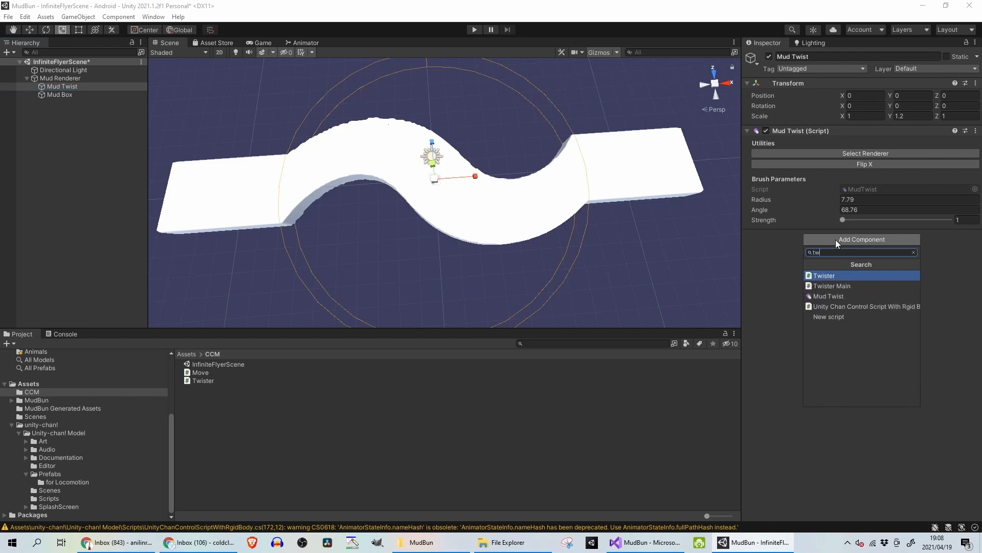
pyautogui.press('Return')
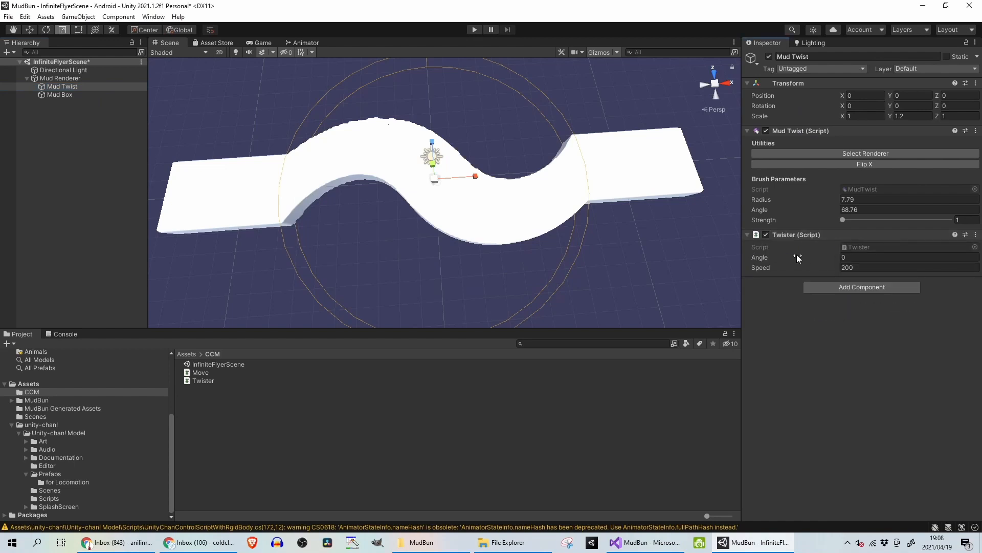
# Set the Twister component's Angle to 70, then briefly run the scene in play mode and stop it
pyautogui.click(868, 258)
pyautogui.write('70')
pyautogui.click(473, 30)
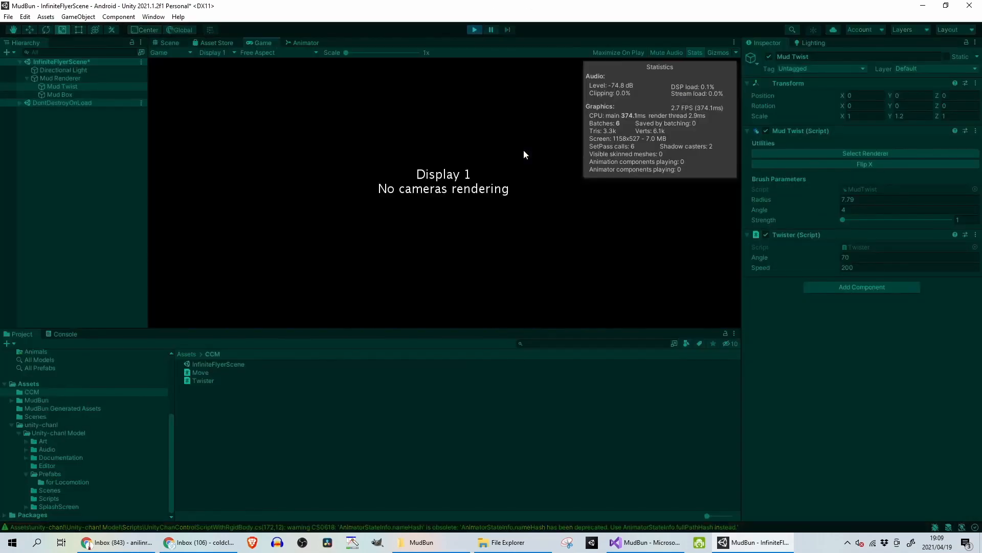
pyautogui.click(476, 30)
# Add a camera to the scene and align it with the current Scene view
pyautogui.rightClick(98, 164)
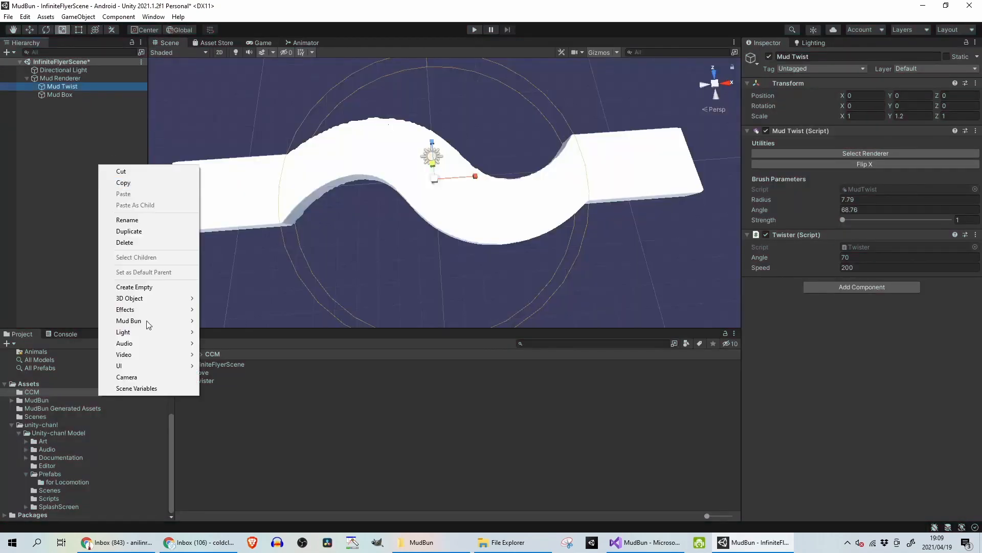
pyautogui.moveTo(148, 310)
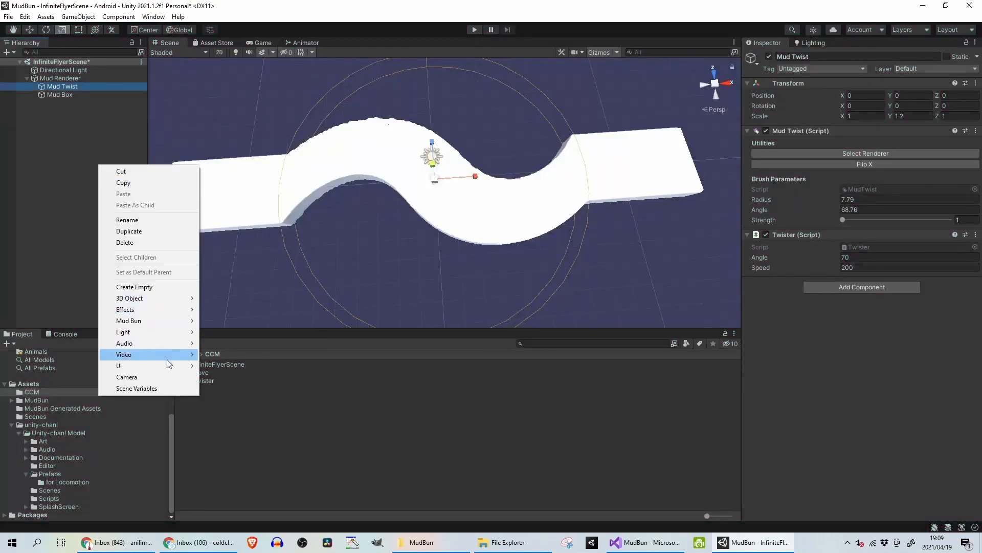
pyautogui.click(172, 377)
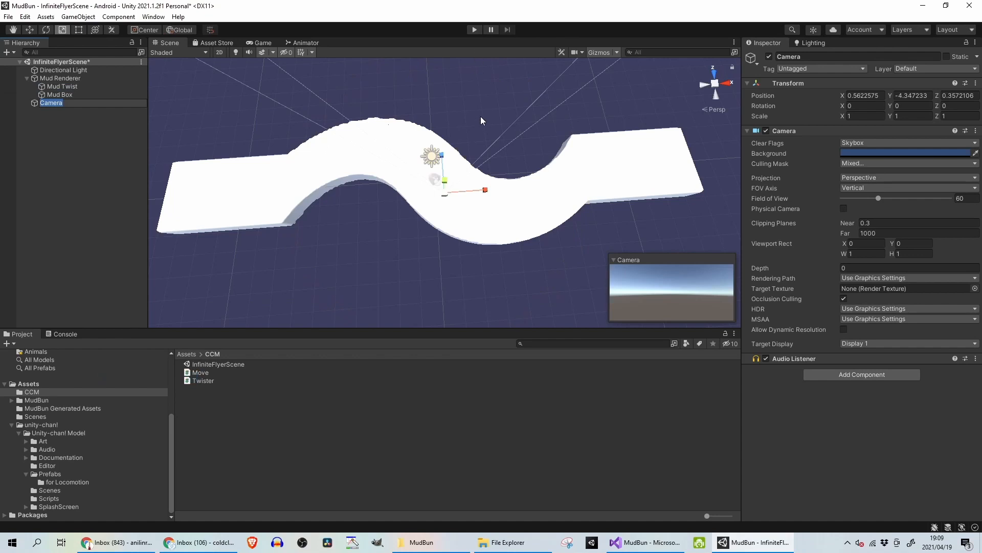
pyautogui.hotkey('ctrl', 'shift', 'f')
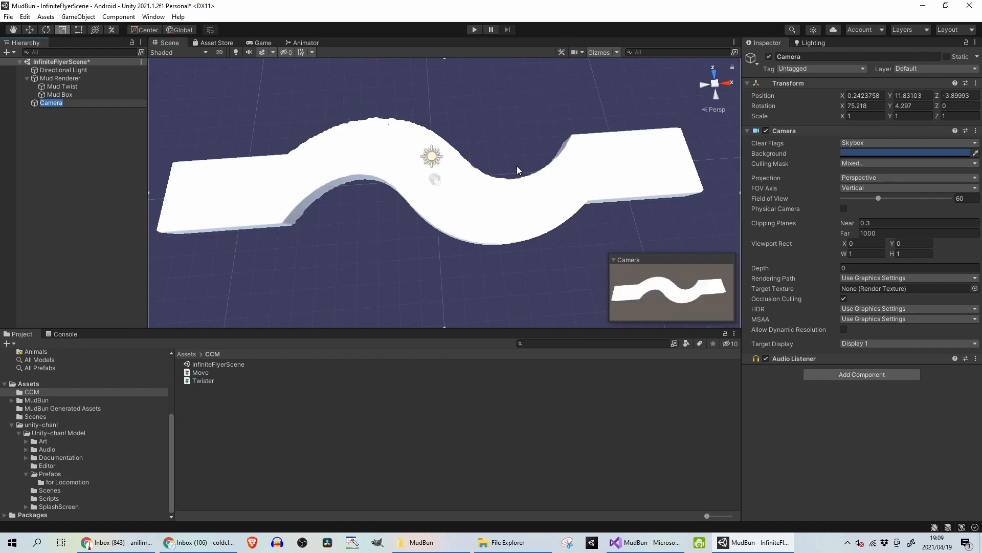
# Realign the camera to a lower-angled front view of the twisted box
pyautogui.scroll(3, 389, 247)
pyautogui.click(706, 84)
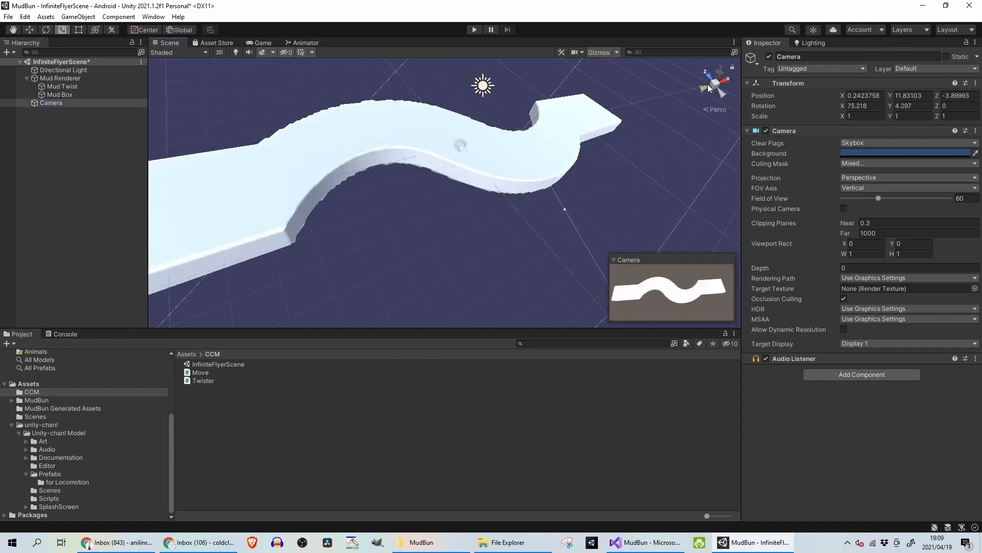
pyautogui.click(728, 85)
pyautogui.moveTo(658, 90); pyautogui.dragTo(484, 219, button='right')
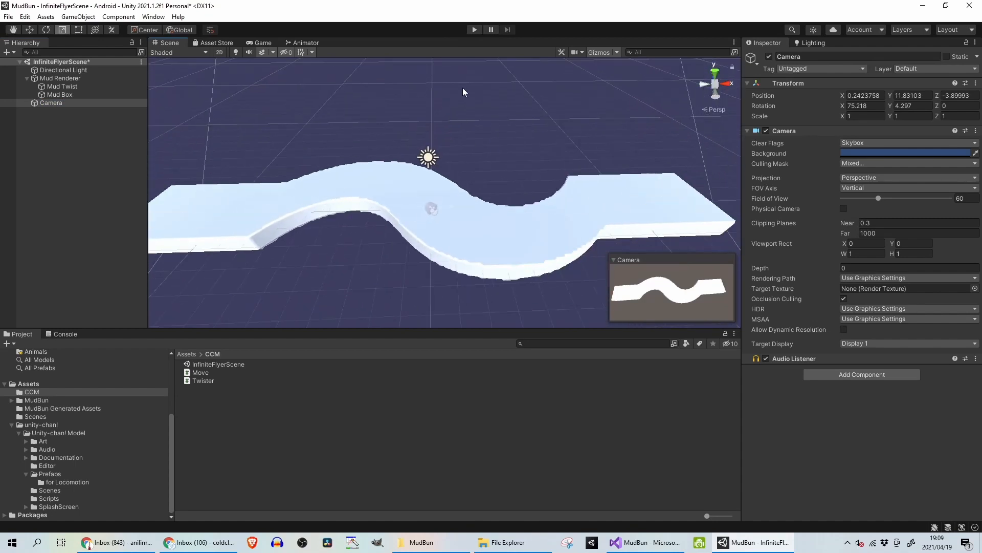
pyautogui.hotkey('ctrl', 'shift', 'f')
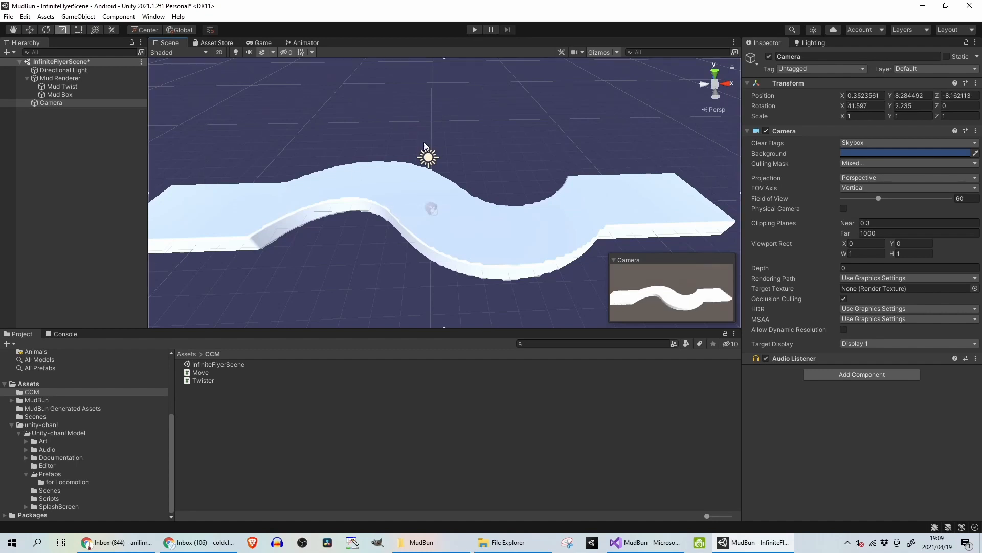
# Set the Mud Box material color to dark blue and preview the twist animation in play mode
pyautogui.click(74, 87)
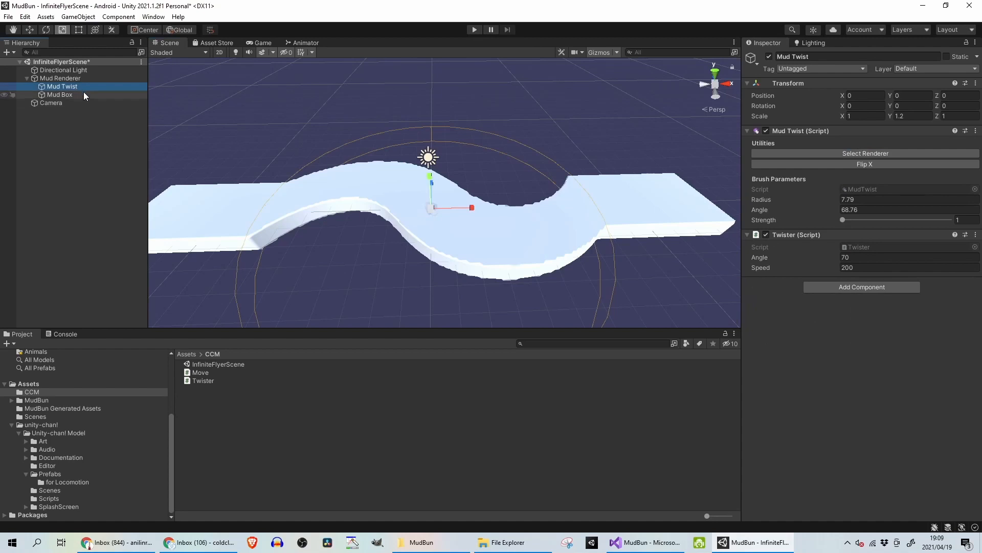
pyautogui.click(83, 94)
pyautogui.click(849, 163)
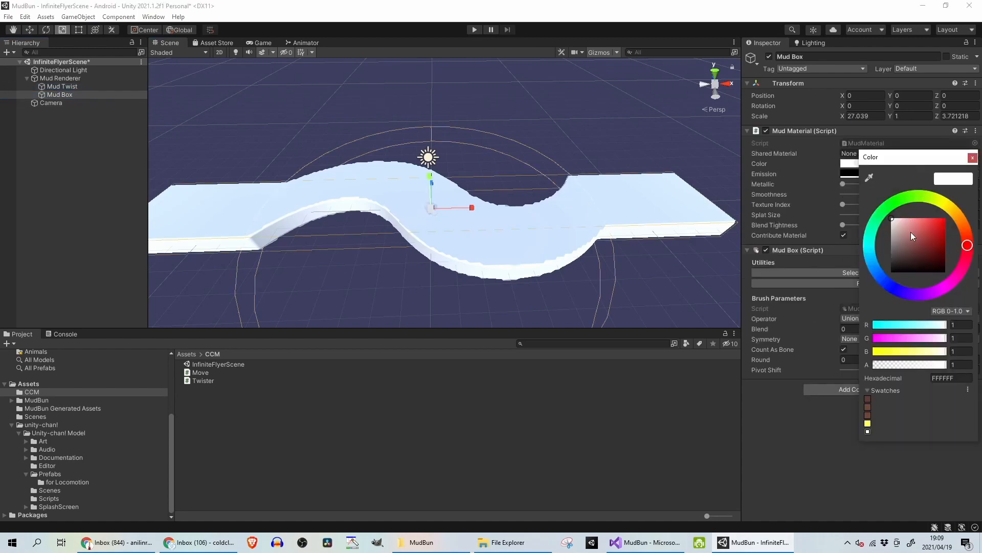
pyautogui.click(891, 292)
pyautogui.moveTo(912, 252)
pyautogui.mouseDown()
pyautogui.moveTo(933, 233)
pyautogui.moveTo(913, 207)
pyautogui.moveTo(927, 200)
pyautogui.moveTo(975, 256)
pyautogui.mouseUp()
pyautogui.click(475, 30)
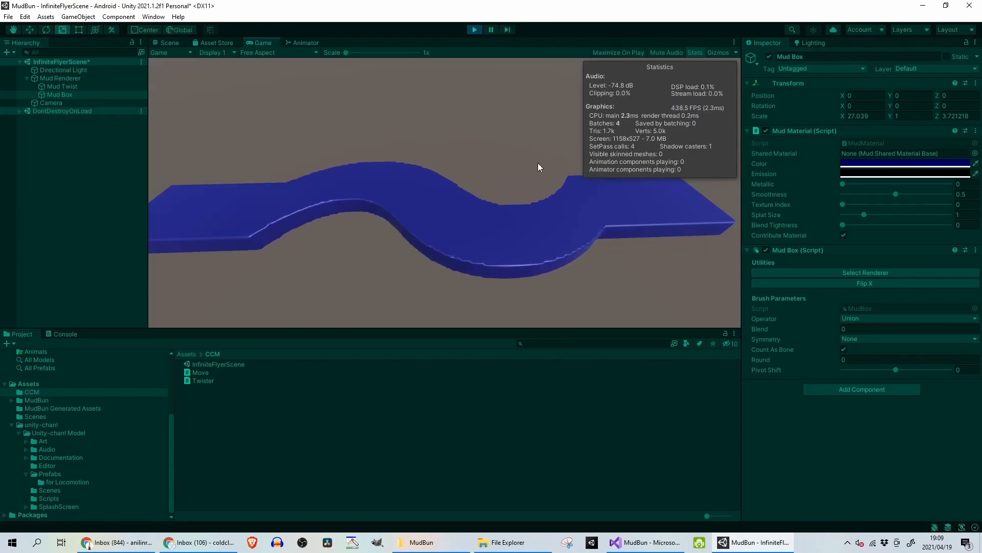
pyautogui.click(474, 30)
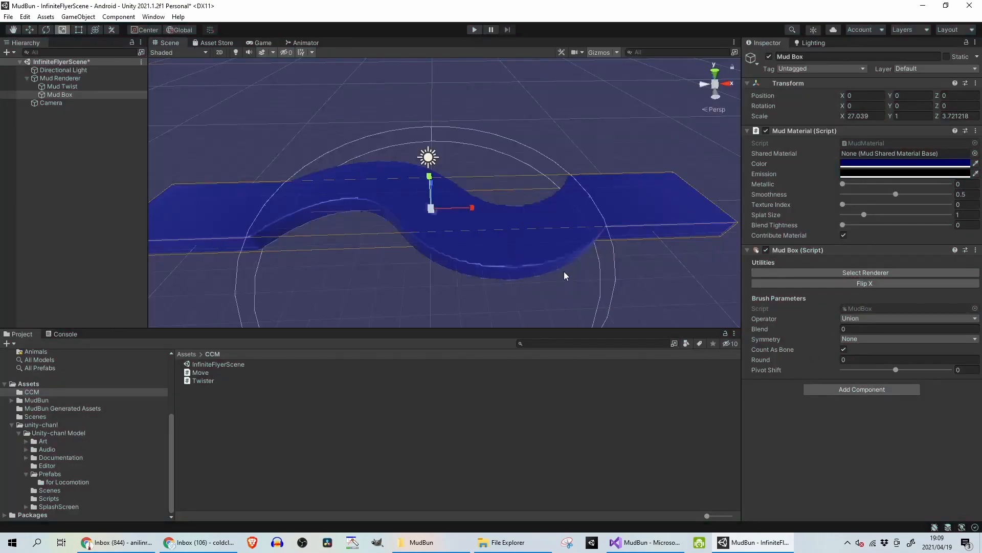
# Set the Twister Speed on Mud Twist to 50 and play the scene, watching the animation in the Scene view
pyautogui.click(62, 86)
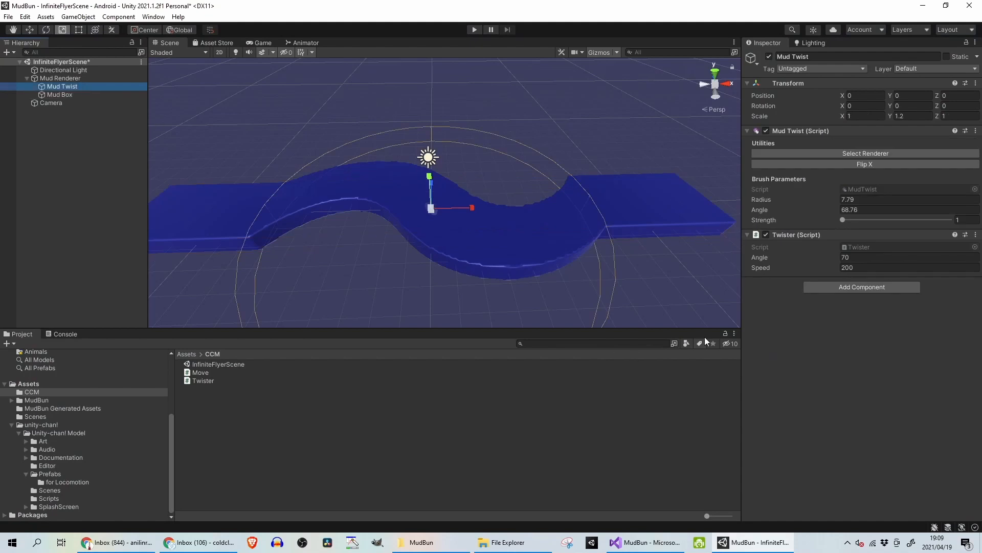
pyautogui.click(854, 269)
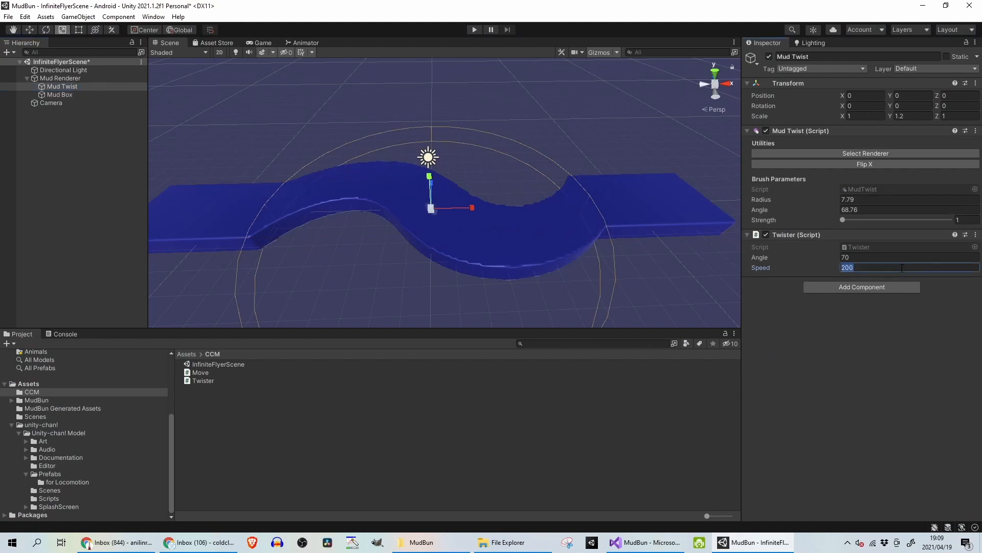
pyautogui.click(475, 29)
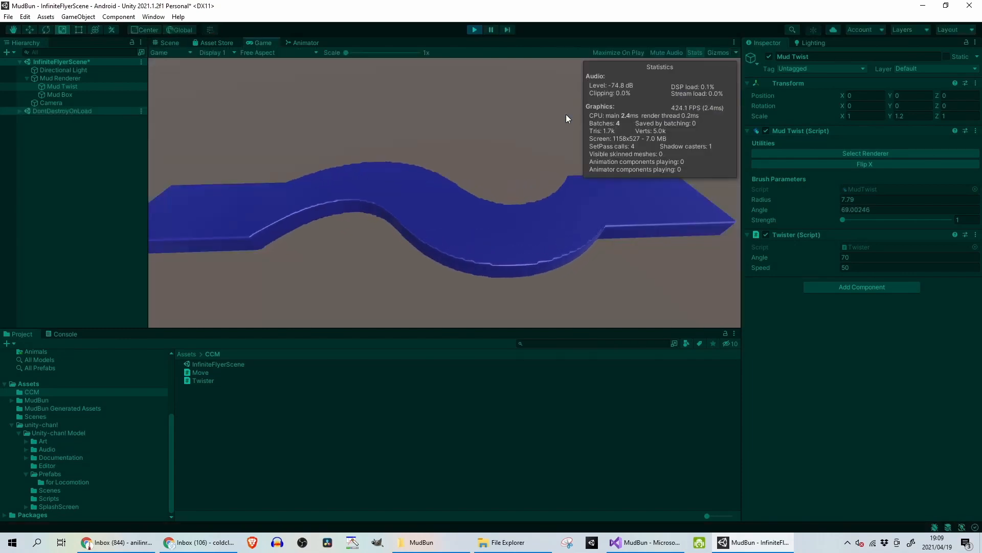
pyautogui.click(167, 42)
# Stop play mode and add the Collider Generation Main component to the Mud Renderer
pyautogui.click(44, 78)
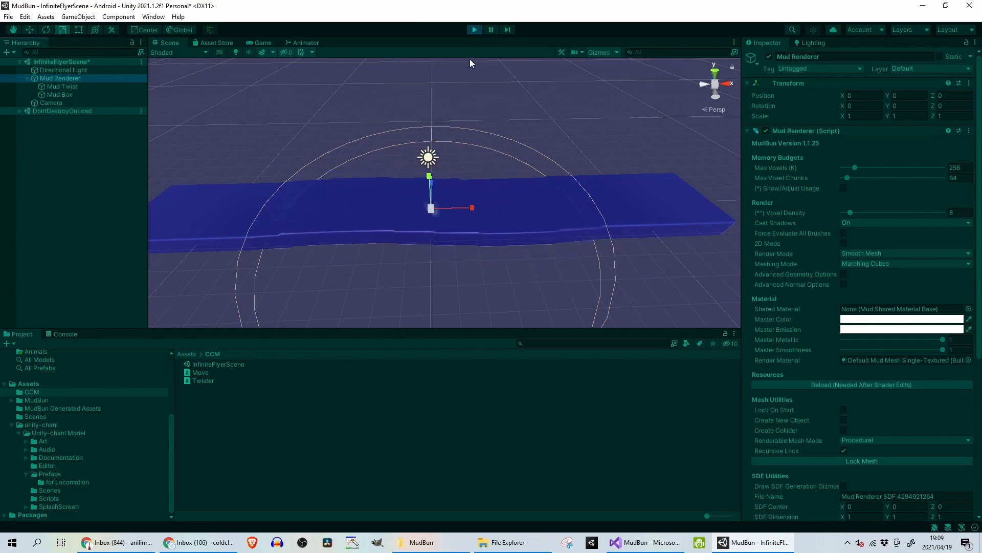
pyautogui.click(469, 31)
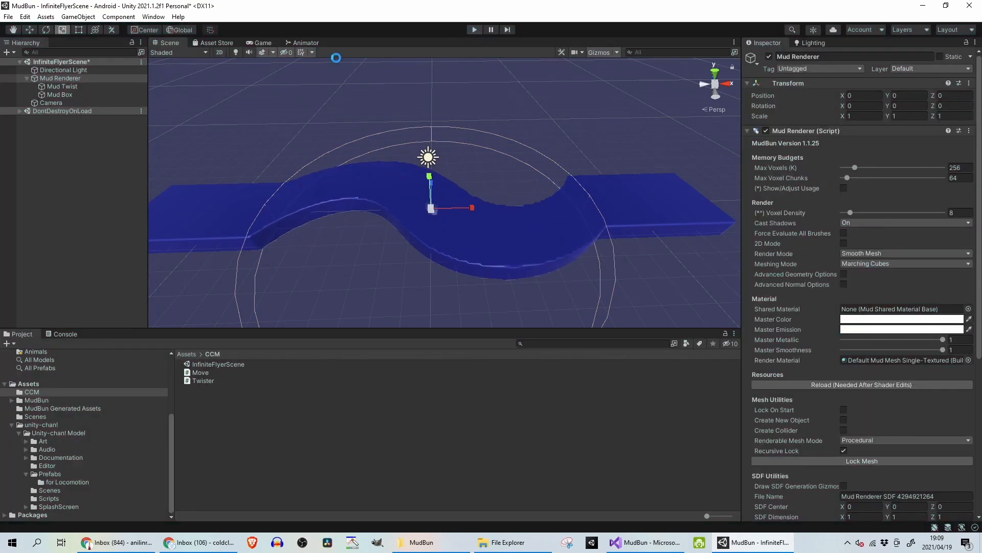
pyautogui.scroll(-5, 773, 343)
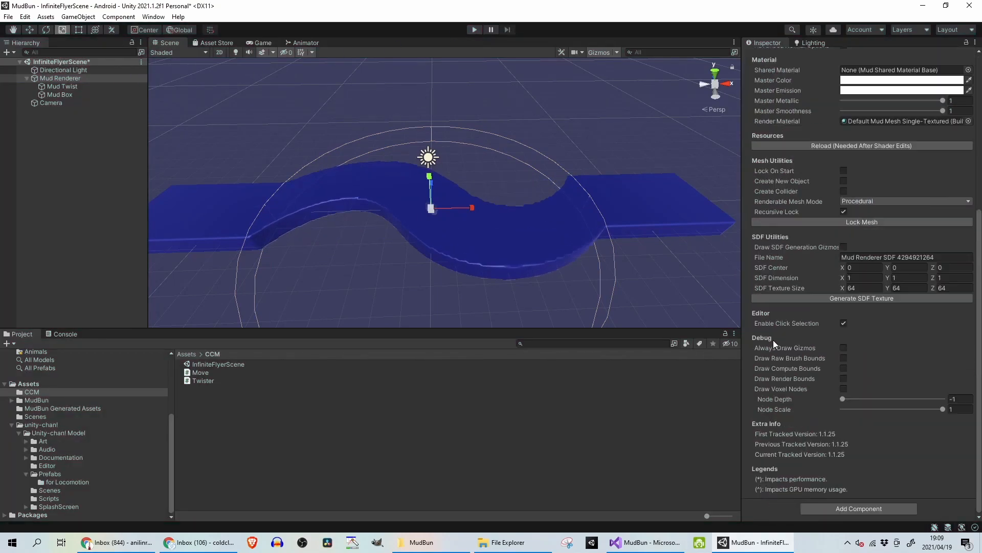
pyautogui.click(833, 508)
pyautogui.write('colli')
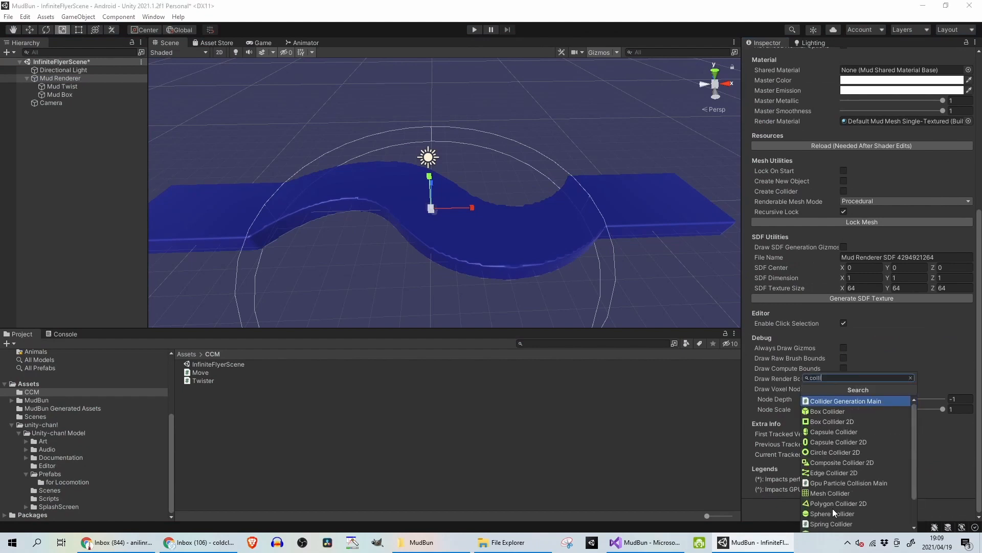
pyautogui.click(850, 401)
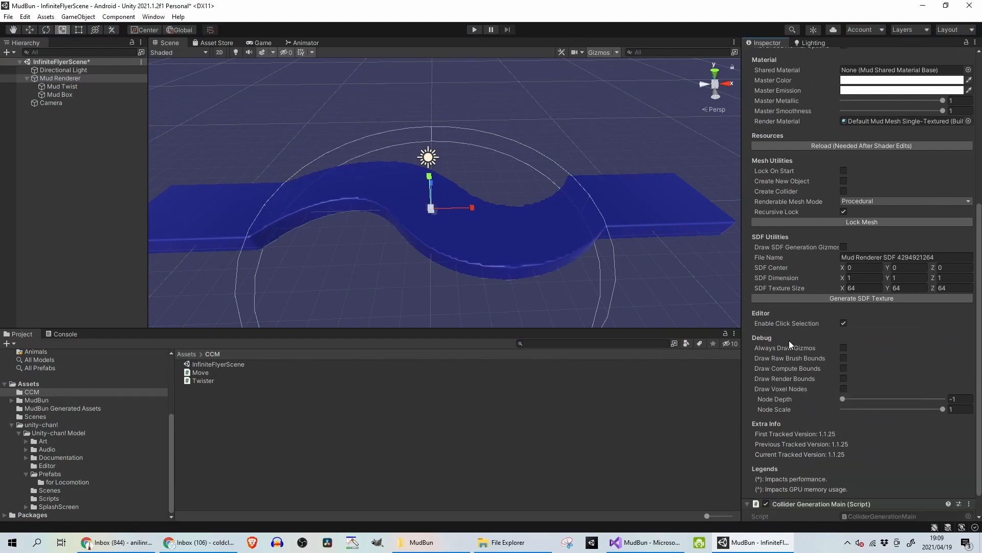
# Run the scene to check the generated collider in the Scene view, stop it, and save the scene
pyautogui.click(39, 77)
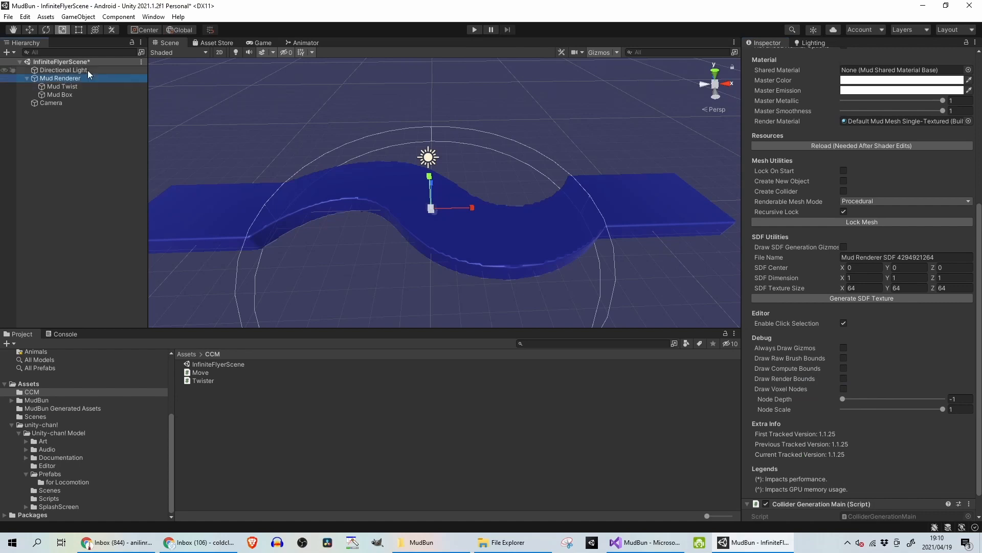
pyautogui.click(472, 29)
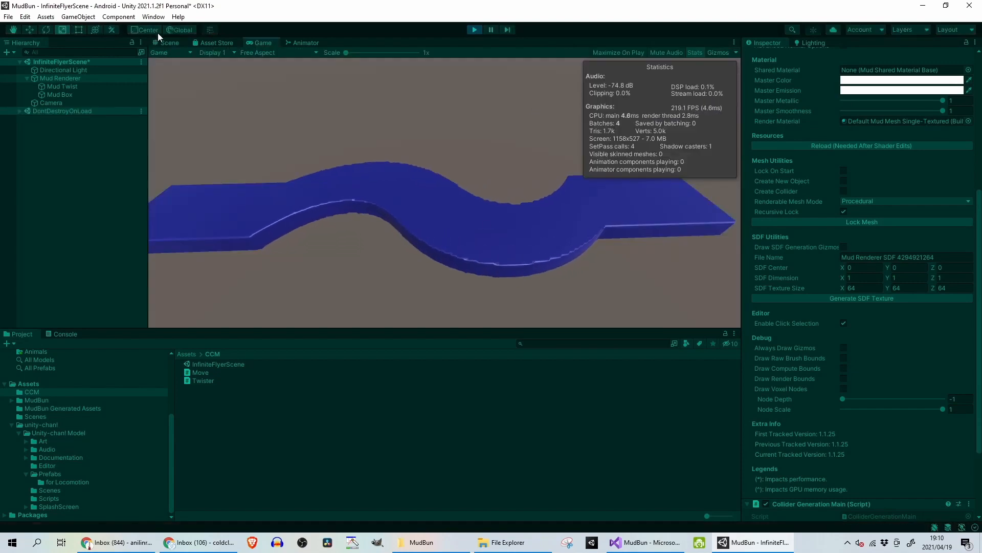
pyautogui.click(165, 43)
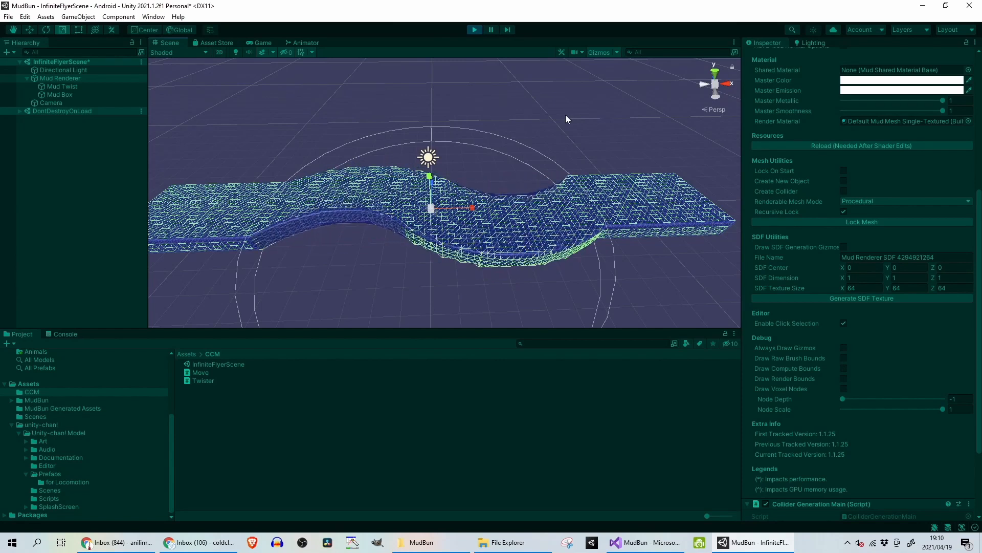
pyautogui.click(475, 32)
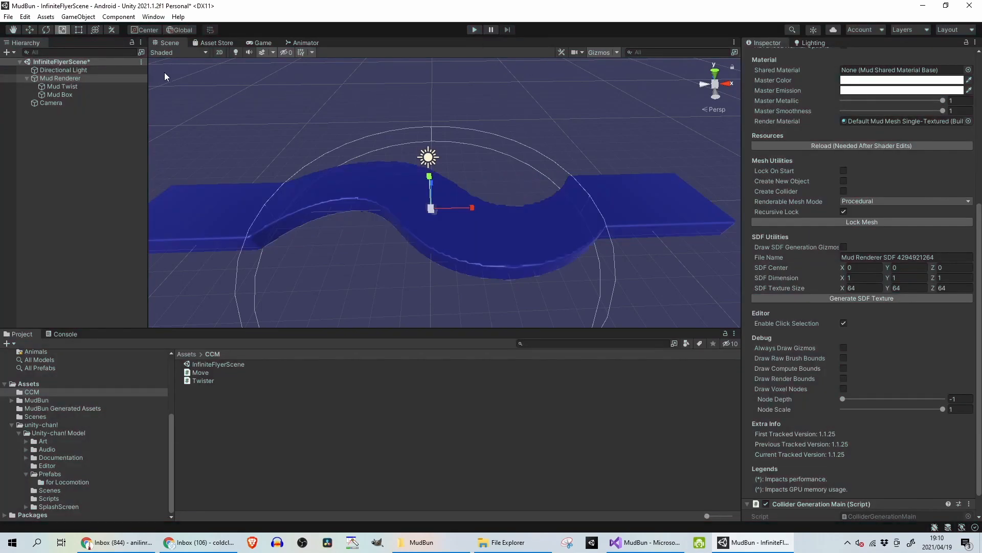
pyautogui.hotkey('ctrl', 's')
pyautogui.scroll(-4, 247, 184)
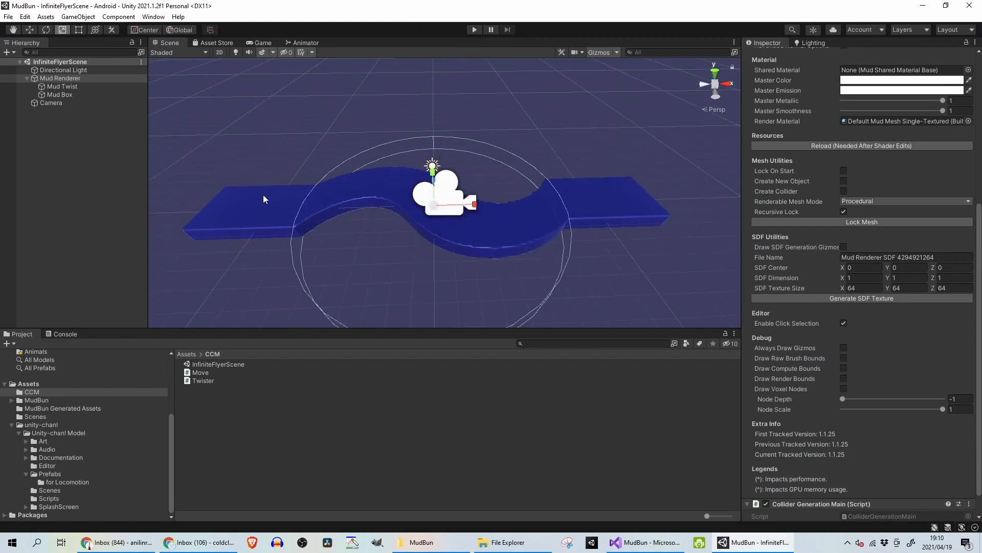
pyautogui.rightClick(61, 136)
pyautogui.moveTo(124, 270)
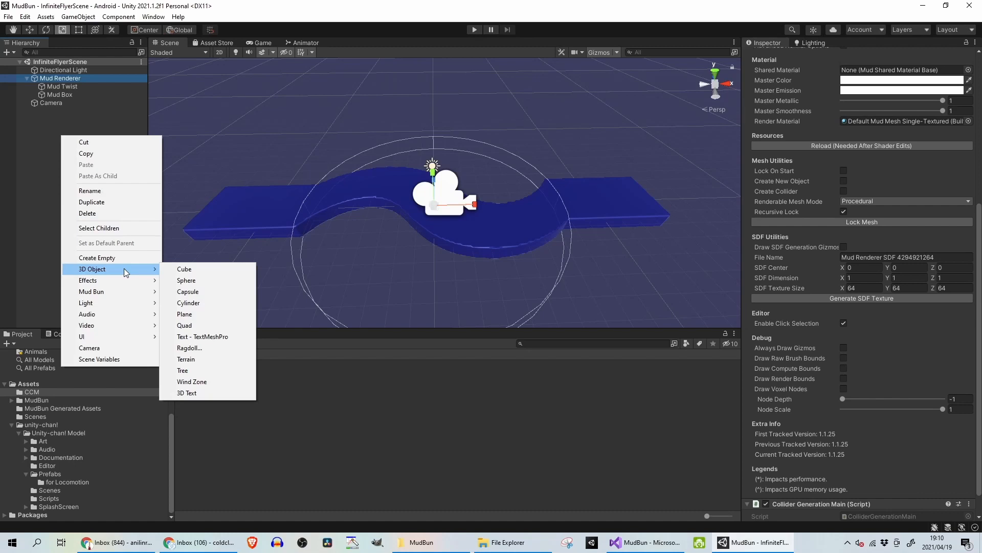
pyautogui.click(29, 137)
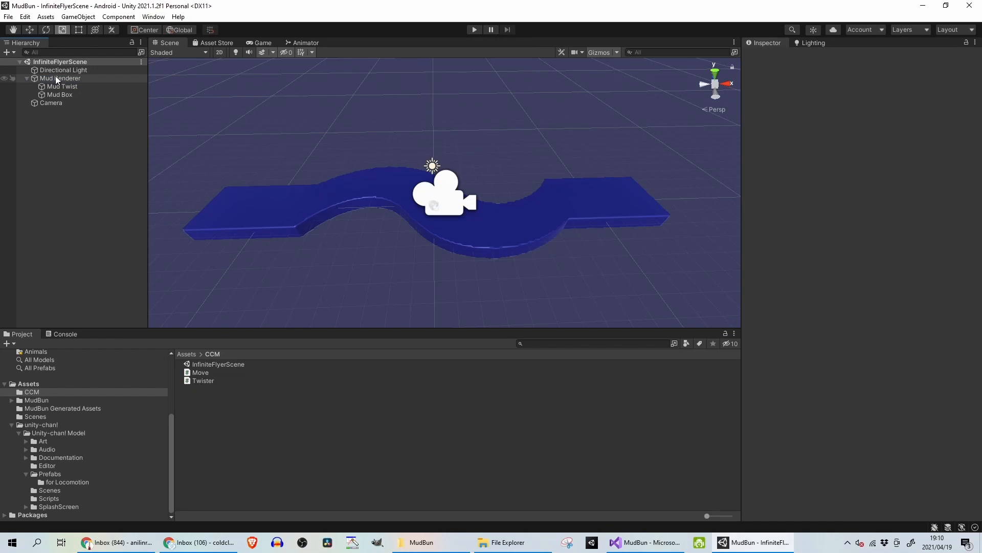
# Add a second Mud Box primitive under the Mud Renderer
pyautogui.click(56, 77)
pyautogui.rightClick(56, 78)
pyautogui.moveTo(117, 243)
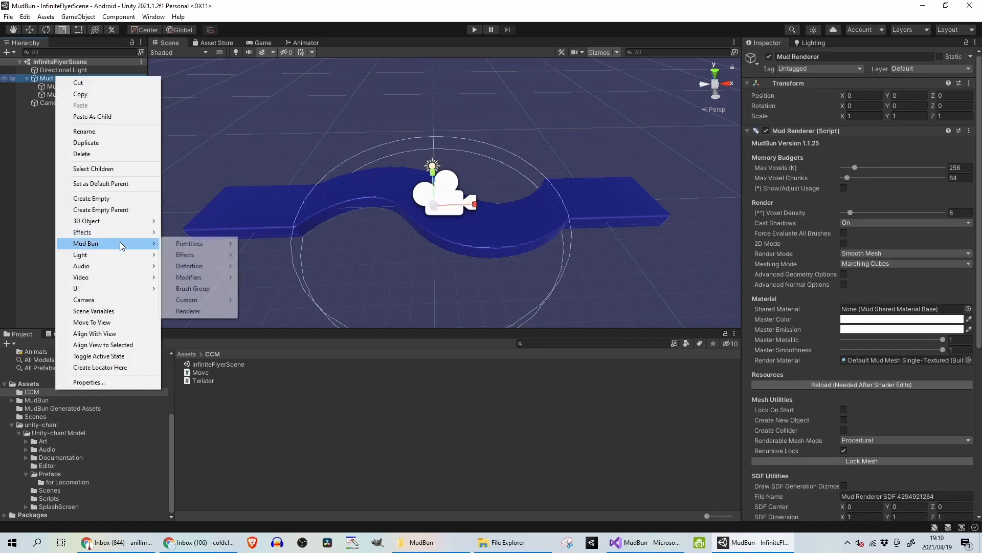
pyautogui.moveTo(215, 244)
pyautogui.click(280, 249)
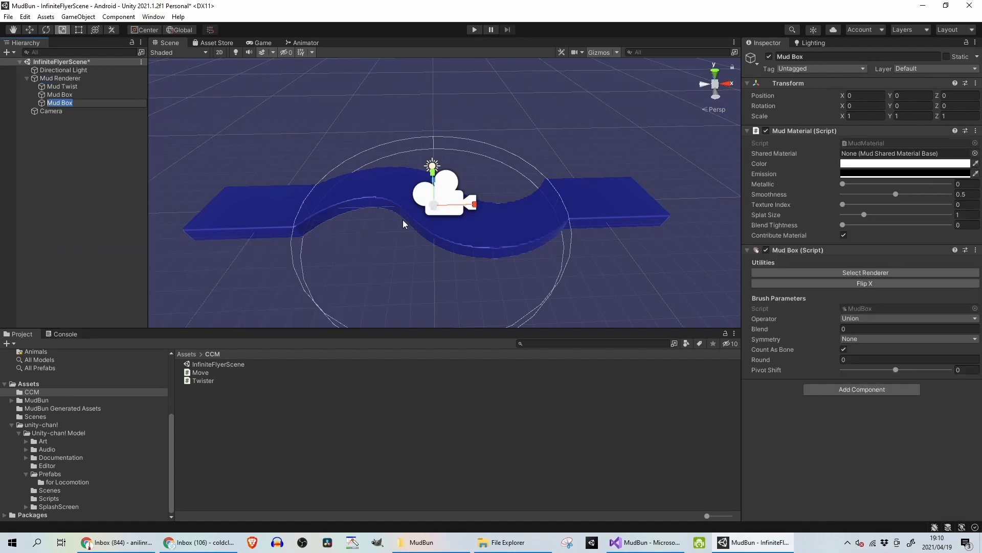
# Scale the new Mud Box to about 35.7 on X and 12.3 on Z, and lower it to Y -0.31
pyautogui.scroll(-5, 438, 193)
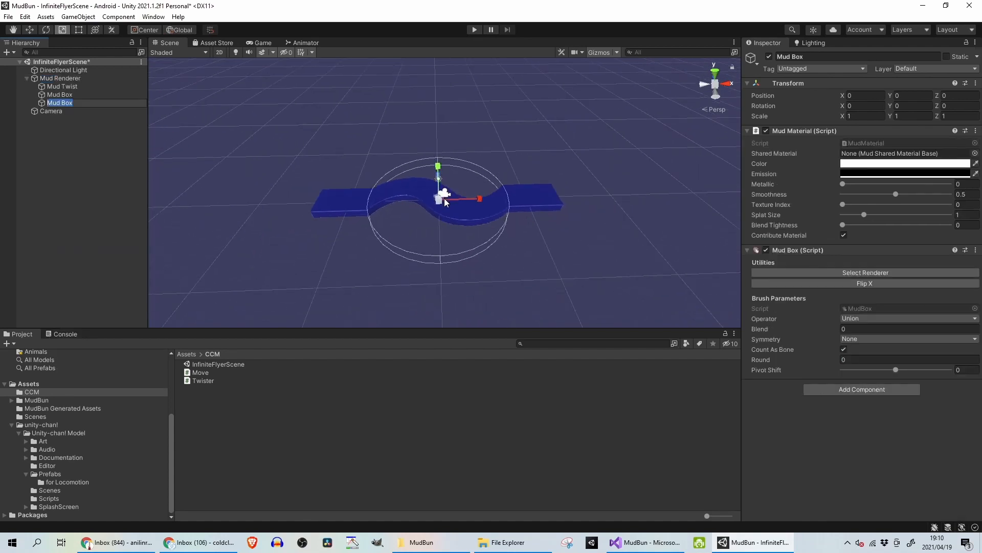
pyautogui.moveTo(481, 205); pyautogui.dragTo(925, 116)
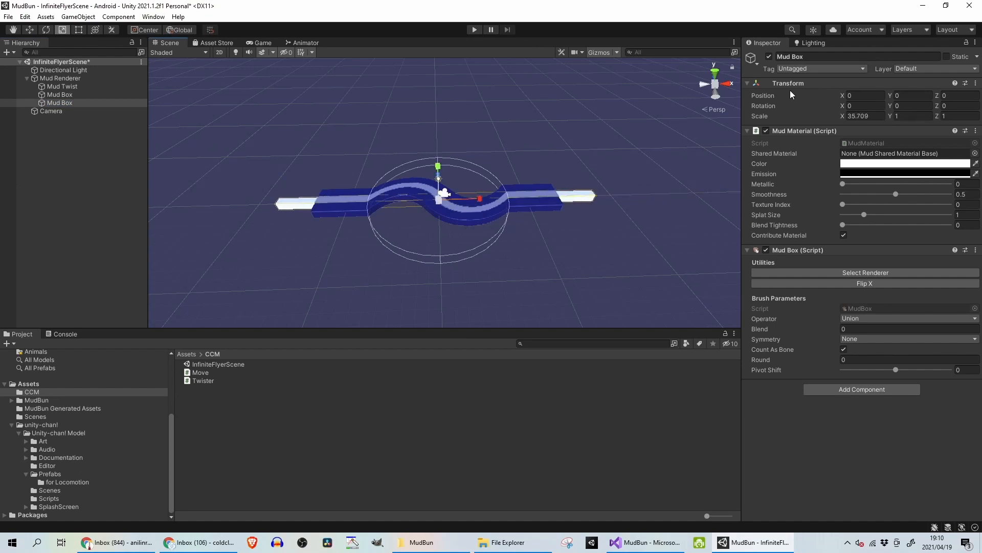
pyautogui.moveTo(491, 322); pyautogui.dragTo(525, 323, button='middle')
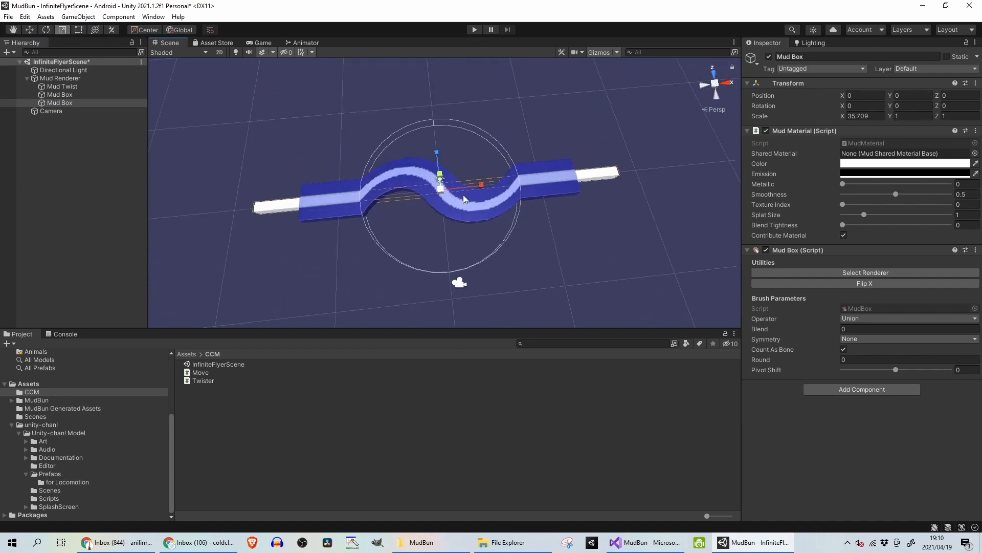
pyautogui.moveTo(440, 175); pyautogui.dragTo(447, 298)
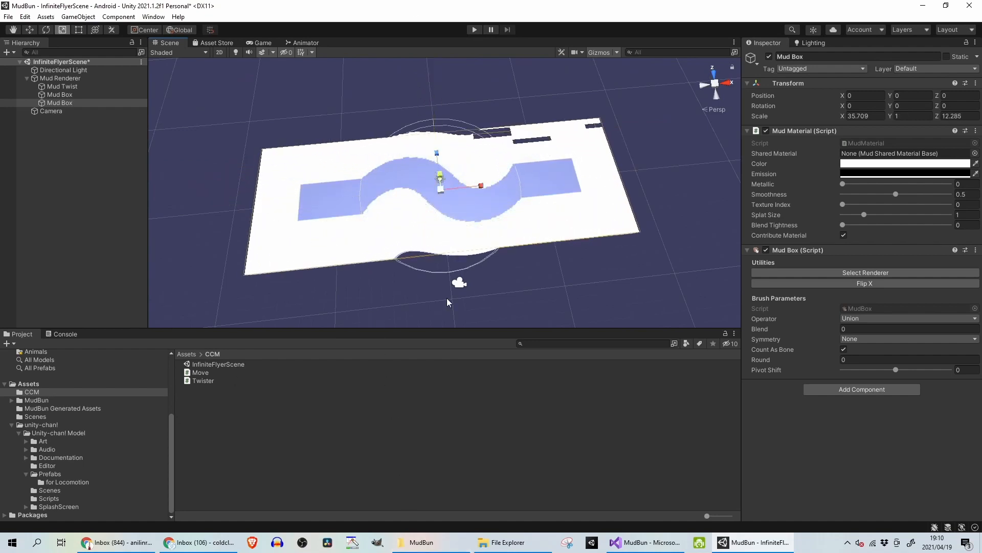
pyautogui.moveTo(334, 284); pyautogui.dragTo(407, 124, button='right')
pyautogui.press('w')
pyautogui.moveTo(457, 101); pyautogui.dragTo(459, 105)
# Raise Max Voxels (K) on the Mud Renderer to about 545, running the scene before and after the change to compare
pyautogui.click(473, 30)
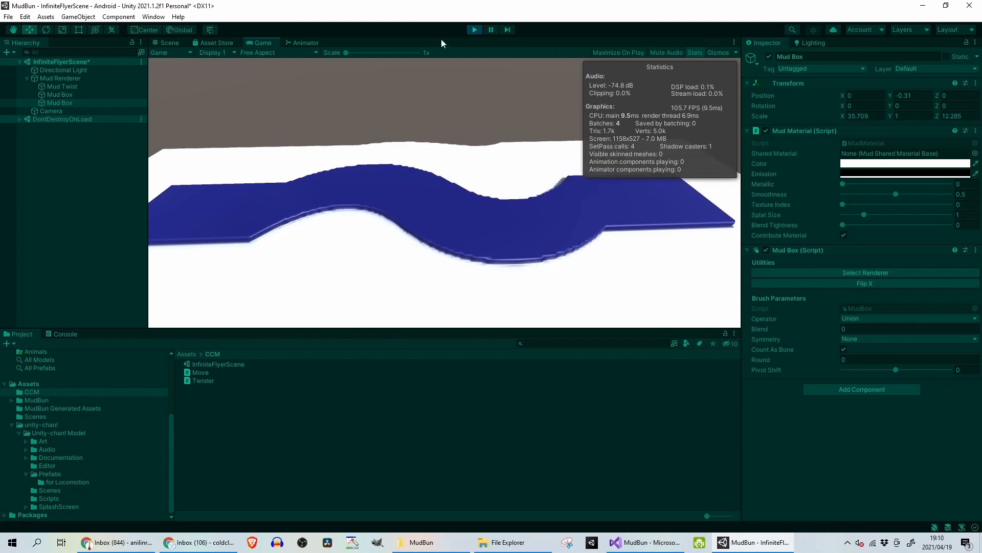
pyautogui.click(475, 30)
pyautogui.click(86, 79)
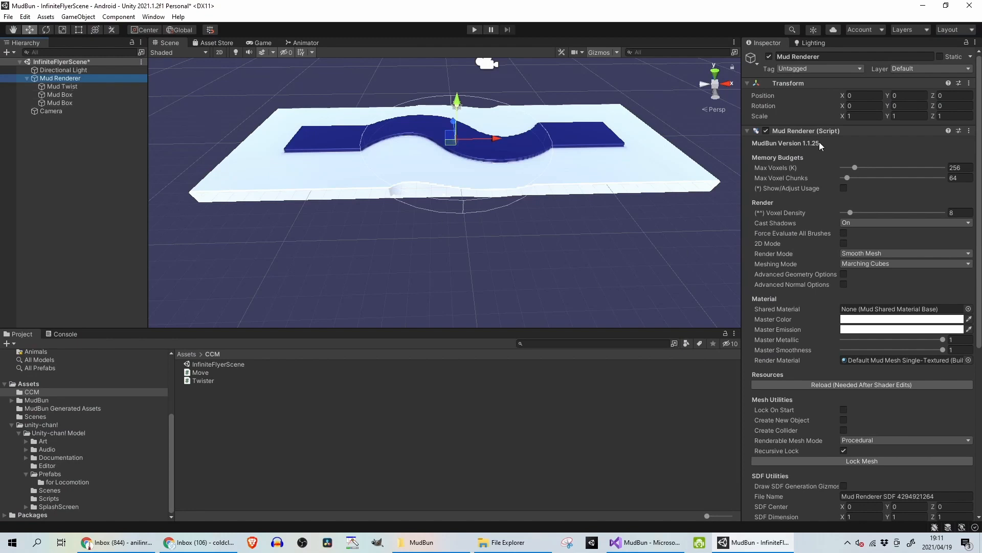
pyautogui.moveTo(860, 165); pyautogui.dragTo(871, 164)
pyautogui.click(474, 30)
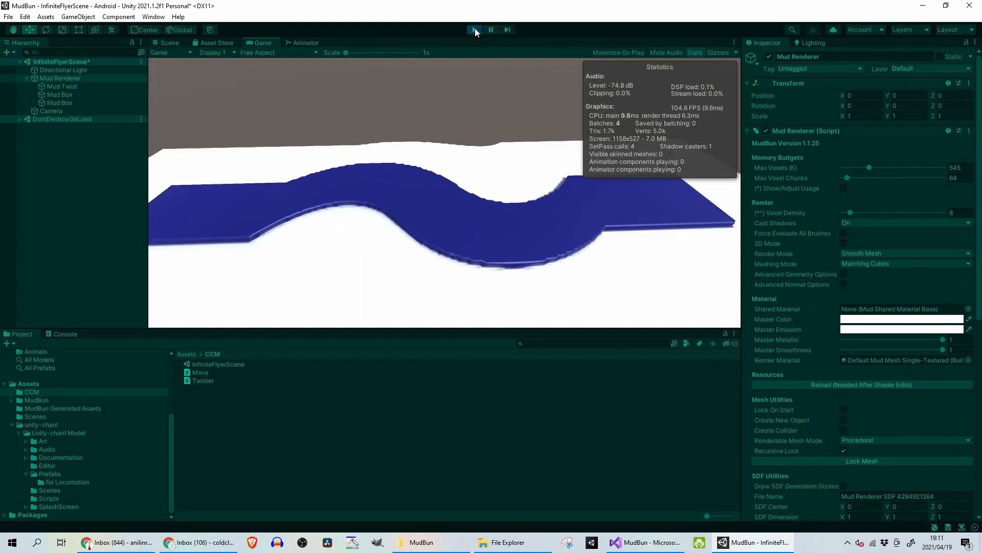
pyautogui.click(475, 29)
# Replace the white Mud Box with a standard 3D Plane at the scene root
pyautogui.click(85, 102)
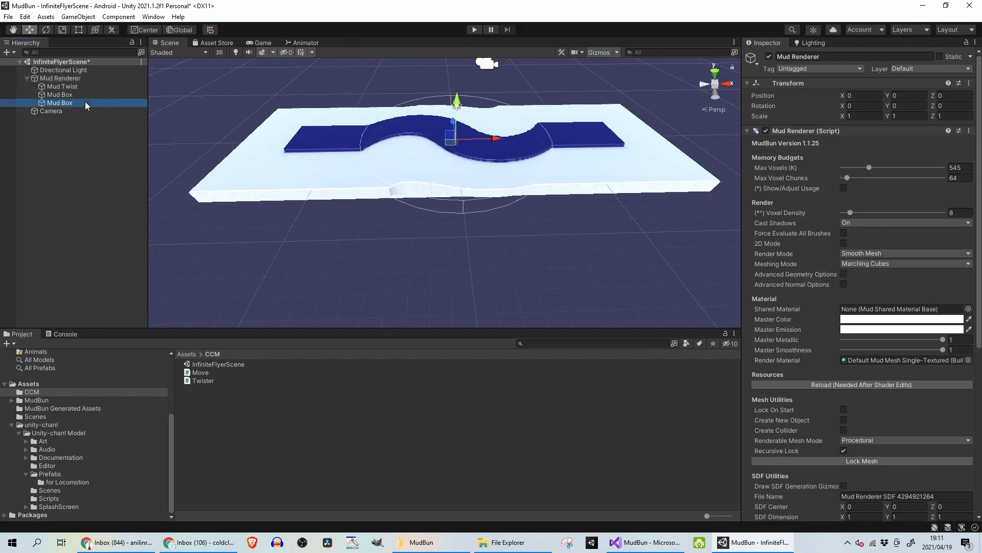
pyautogui.press('Delete')
pyautogui.rightClick(43, 208)
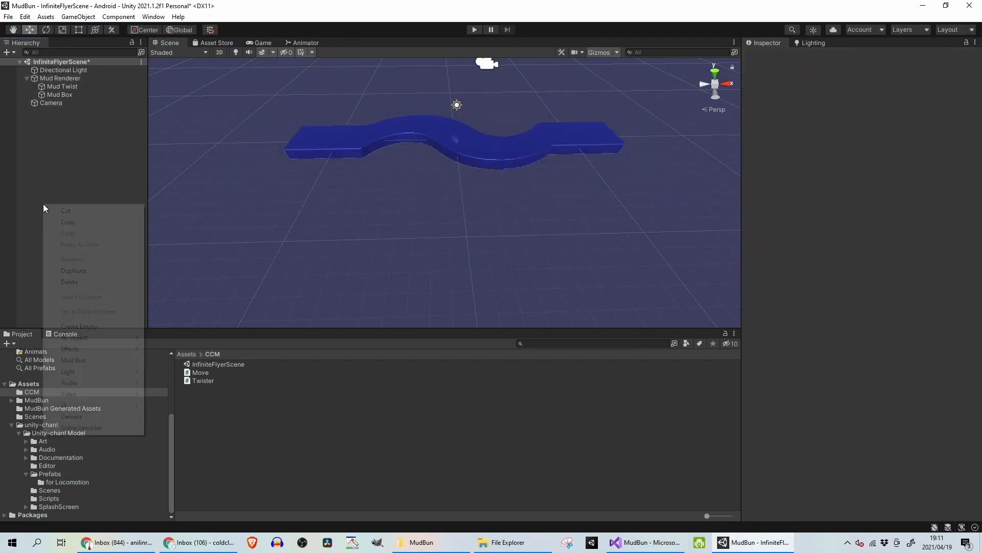
pyautogui.moveTo(98, 337)
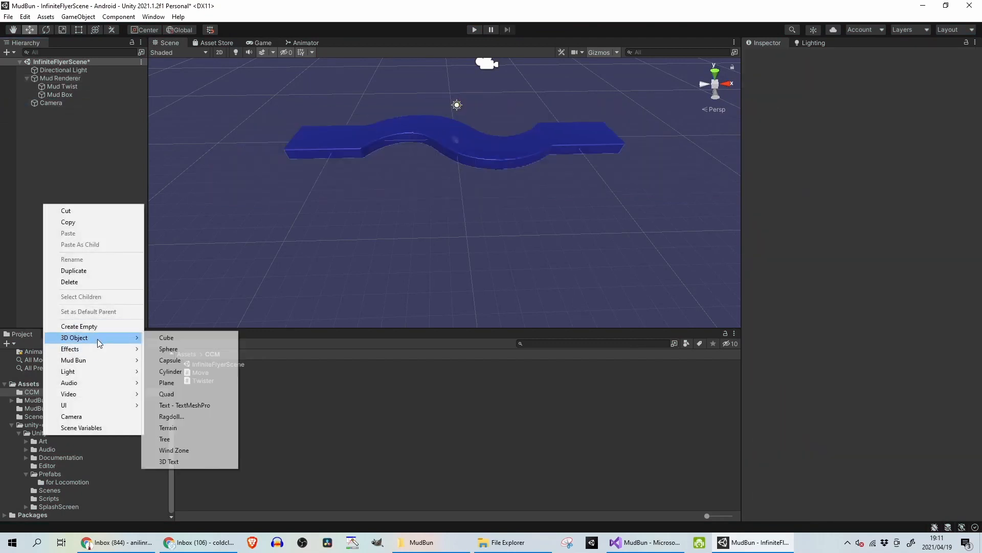
pyautogui.click(186, 384)
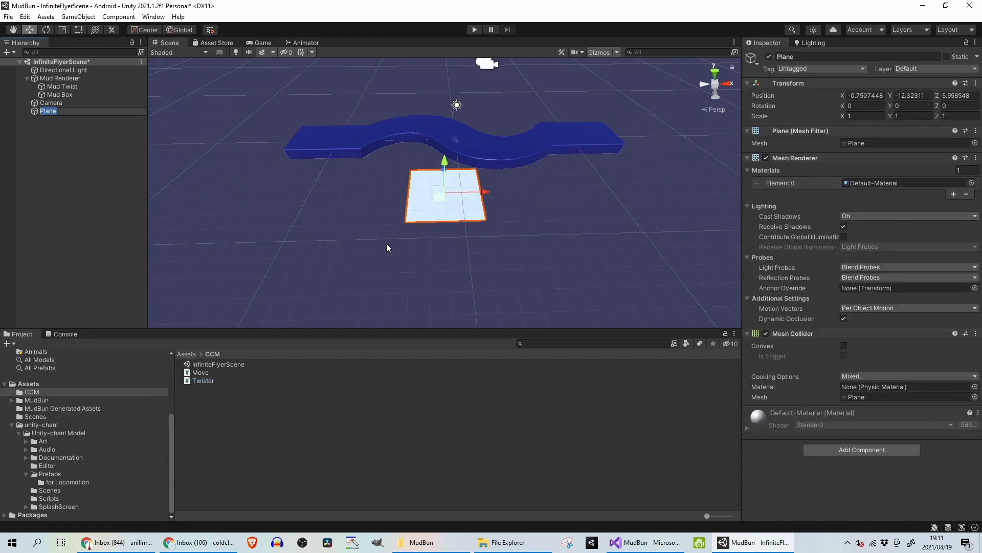
# Move the plane to about Y 0.07, Z -0.38 and scale it to about 5.84 on X and 4.04 on Z
pyautogui.moveTo(445, 162); pyautogui.dragTo(676, 145)
pyautogui.press('r')
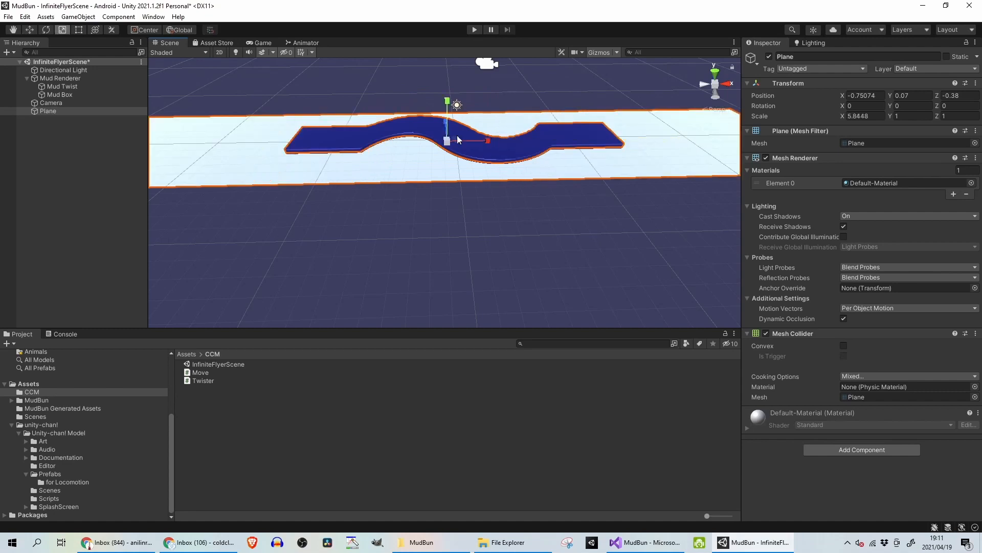
pyautogui.moveTo(443, 123); pyautogui.dragTo(445, 56)
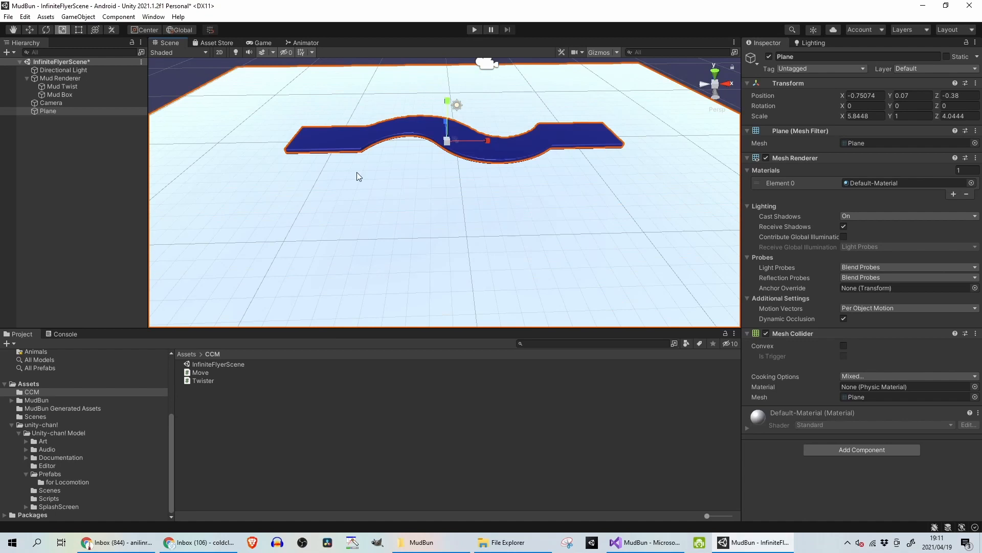
# Create a material named Red in the CCM folder and set its albedo color to bright red D40000
pyautogui.rightClick(235, 411)
pyautogui.moveTo(339, 154)
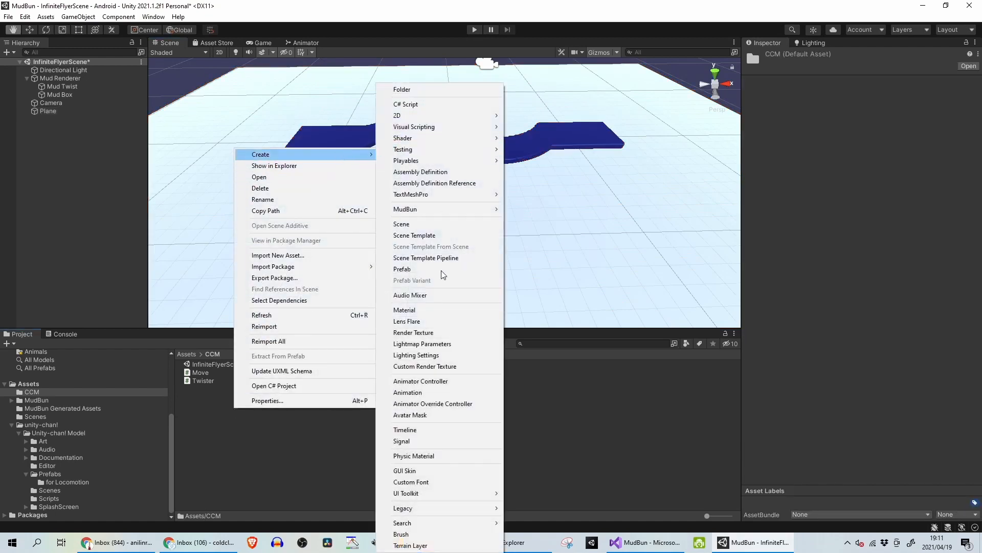
pyautogui.click(442, 310)
pyautogui.write('Red')
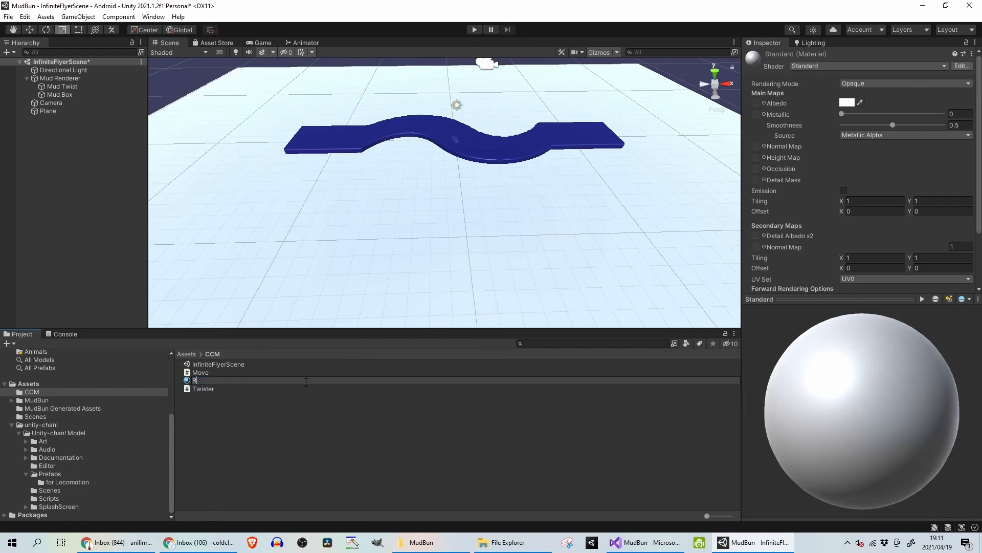
pyautogui.press('Return')
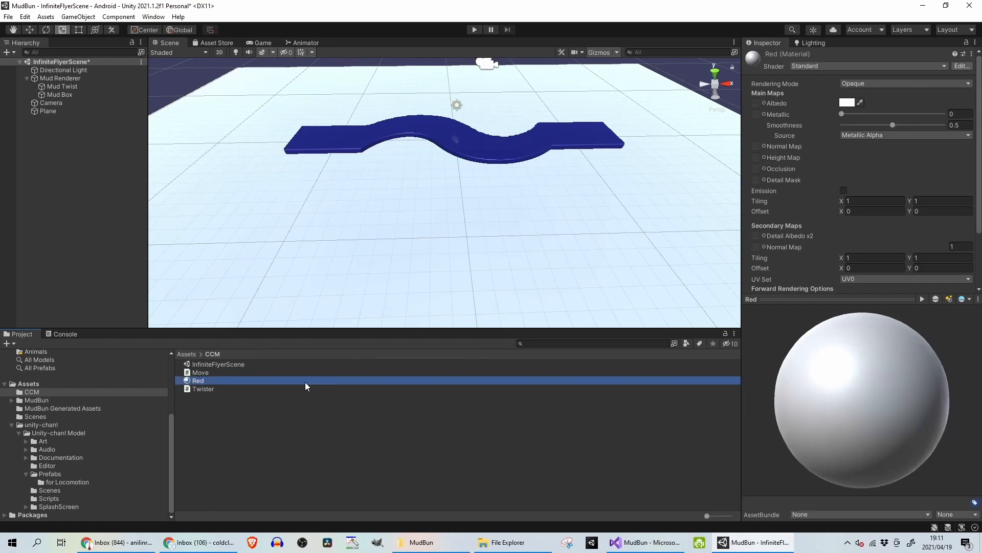
pyautogui.click(847, 103)
pyautogui.moveTo(892, 167); pyautogui.dragTo(940, 169)
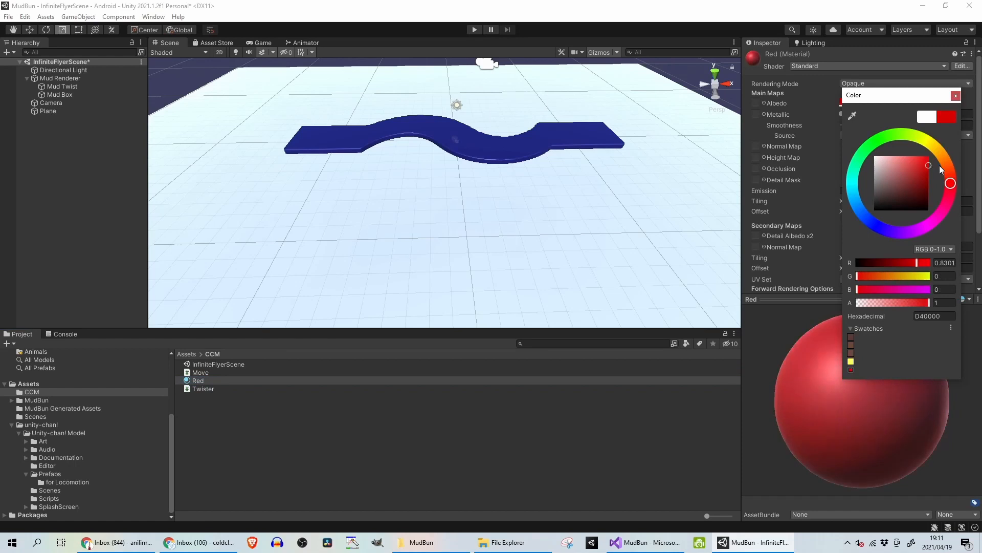
pyautogui.click(195, 422)
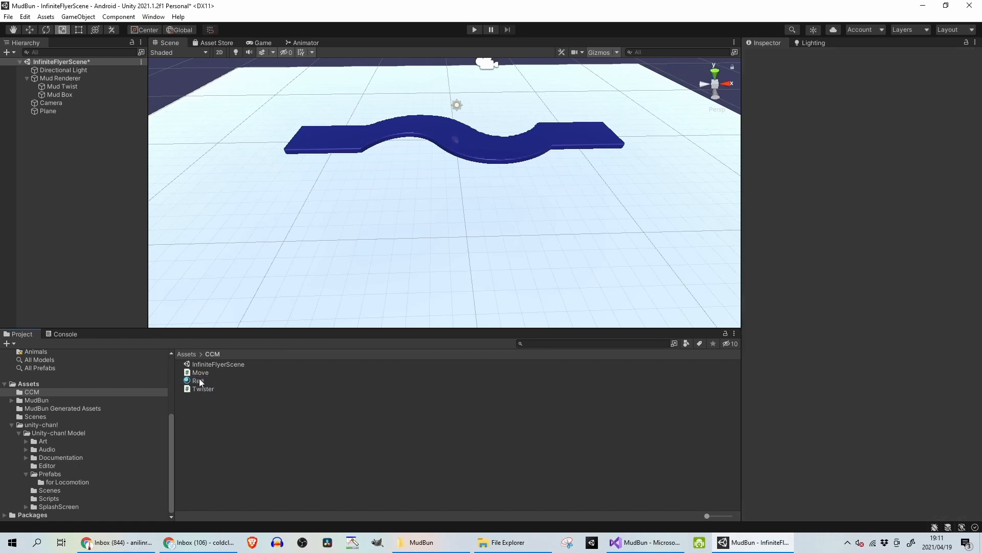
# Apply the Red material to the plane and darken its albedo color to 440000
pyautogui.moveTo(199, 381); pyautogui.dragTo(331, 254)
pyautogui.click(229, 381)
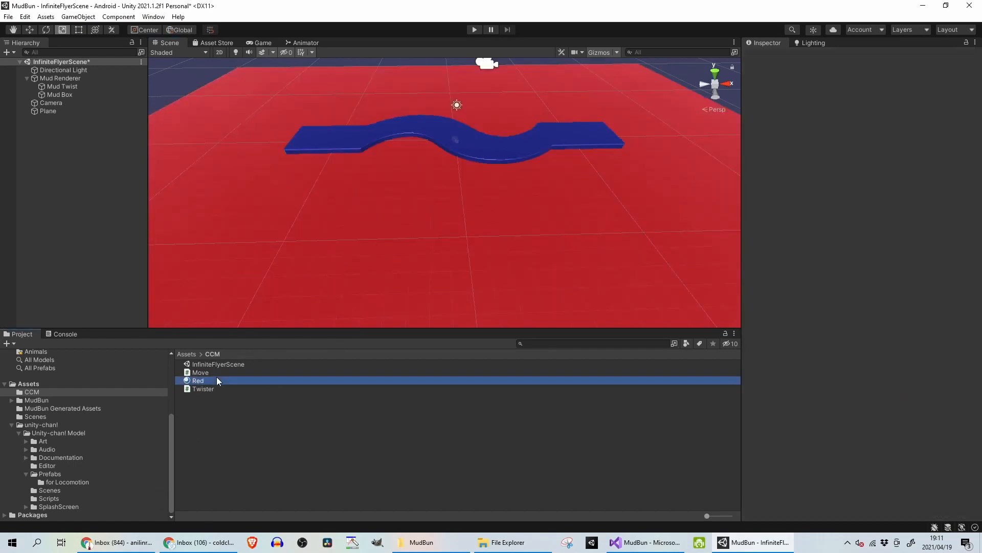
pyautogui.click(844, 103)
pyautogui.moveTo(901, 190); pyautogui.dragTo(968, 197)
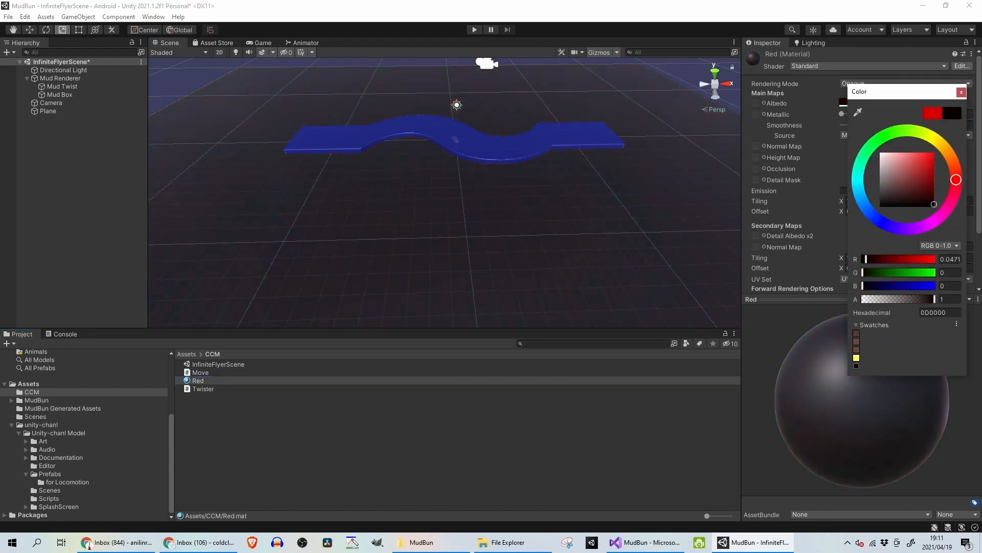
pyautogui.moveTo(934, 199); pyautogui.dragTo(929, 192)
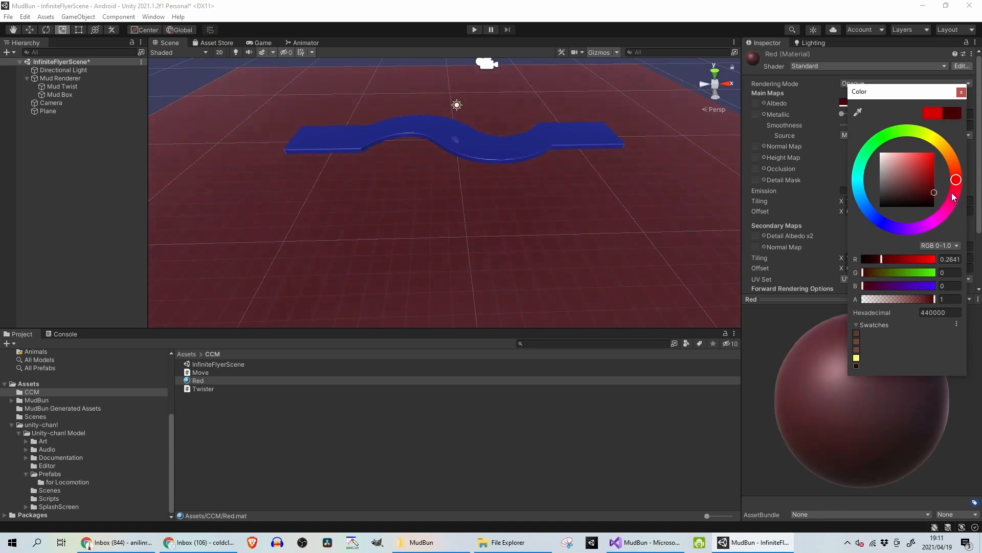
pyautogui.click(595, 418)
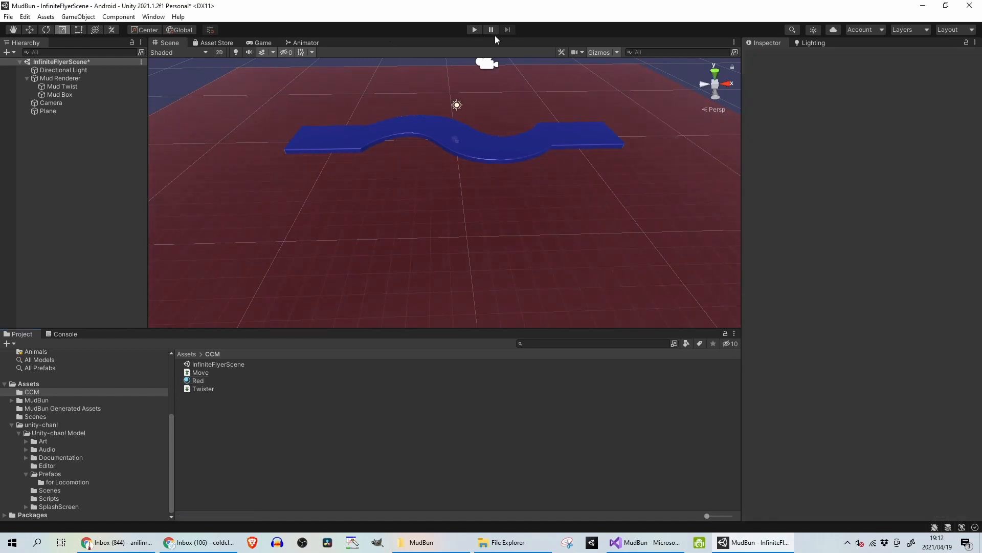
# Change the Mud Box material color to dark orange-brown 5E2000
pyautogui.click(84, 95)
pyautogui.click(851, 163)
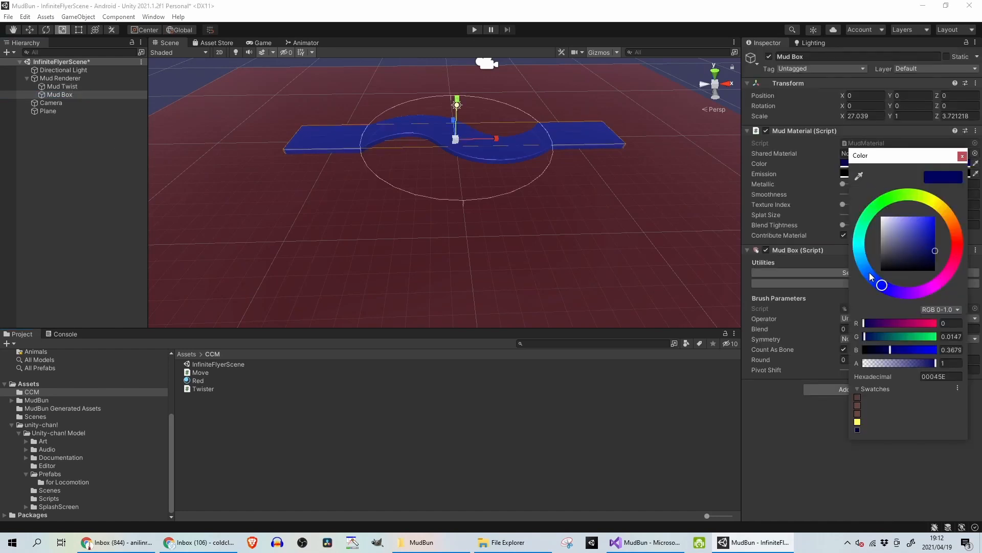
pyautogui.moveTo(871, 277); pyautogui.dragTo(863, 257)
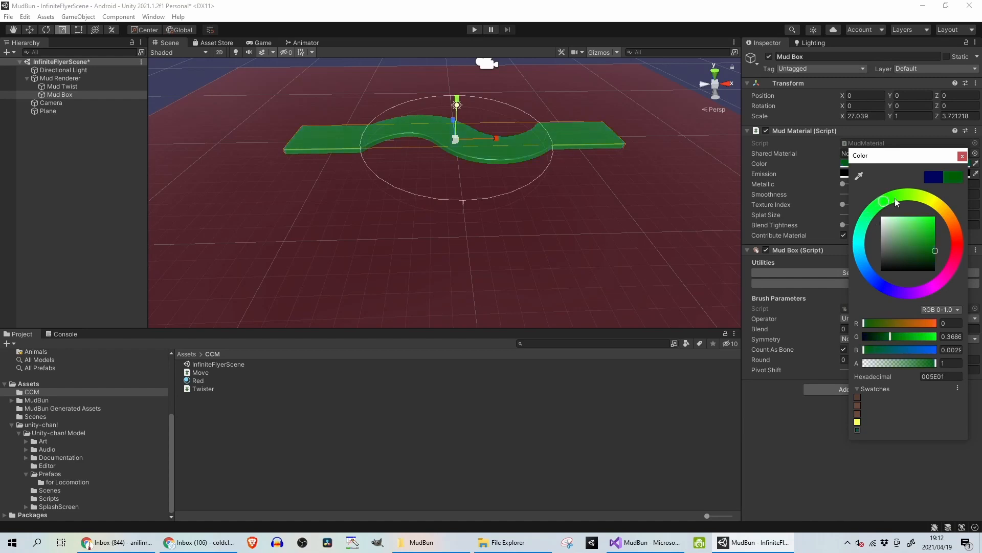
pyautogui.moveTo(897, 202); pyautogui.dragTo(951, 221)
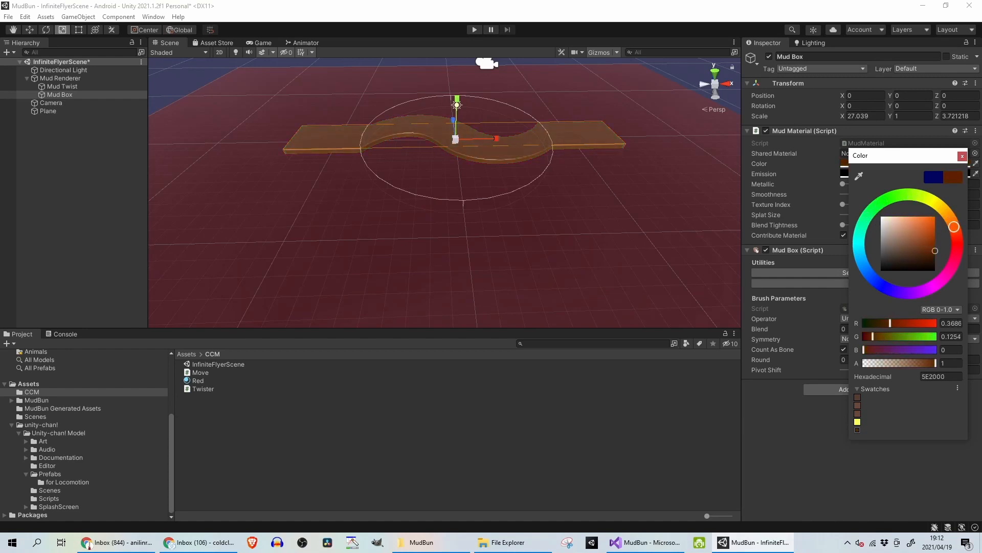
# Run the scene, inspect the Mud Renderer's generated collider against the plane in the Scene view, and stop play mode
pyautogui.click(476, 31)
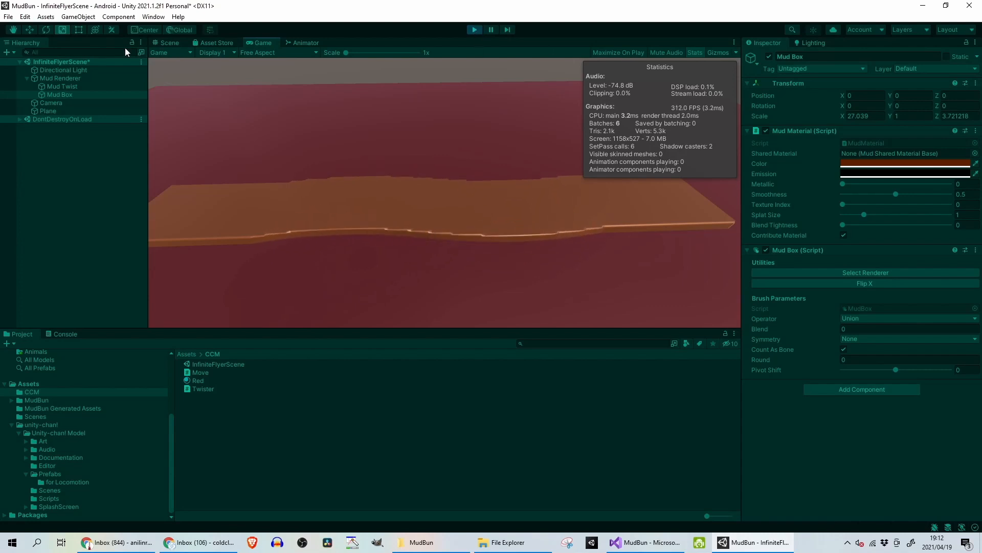
pyautogui.click(165, 43)
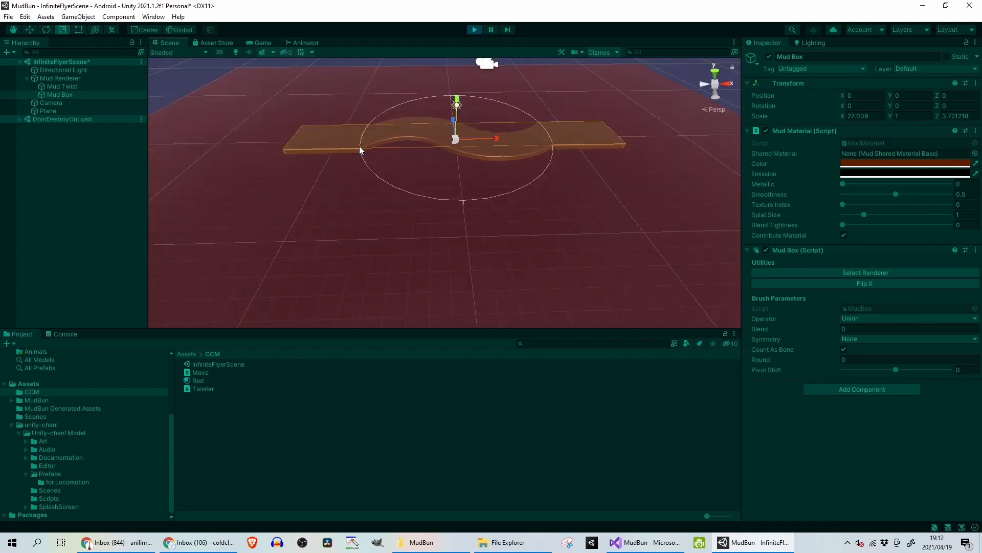
pyautogui.click(87, 79)
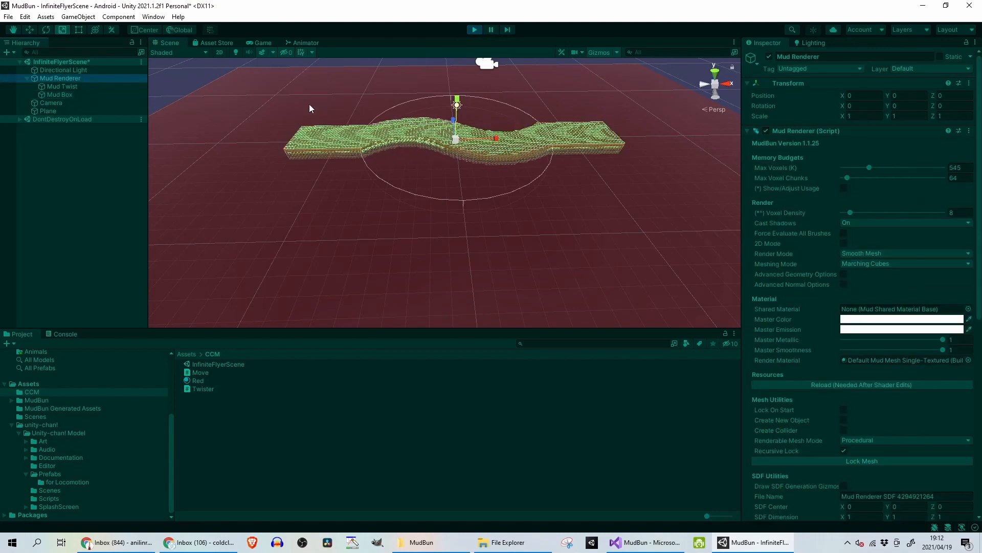
pyautogui.click(449, 219)
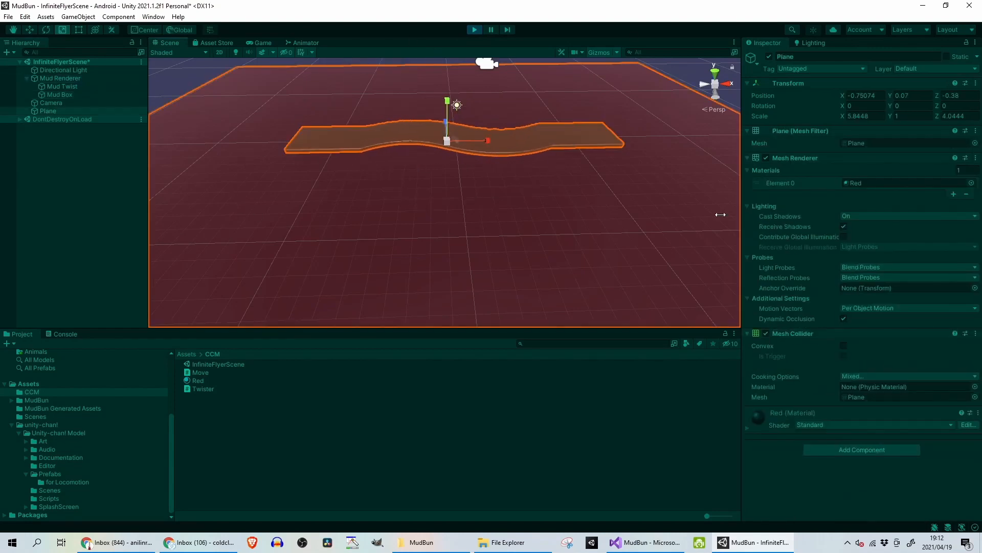
pyautogui.click(475, 30)
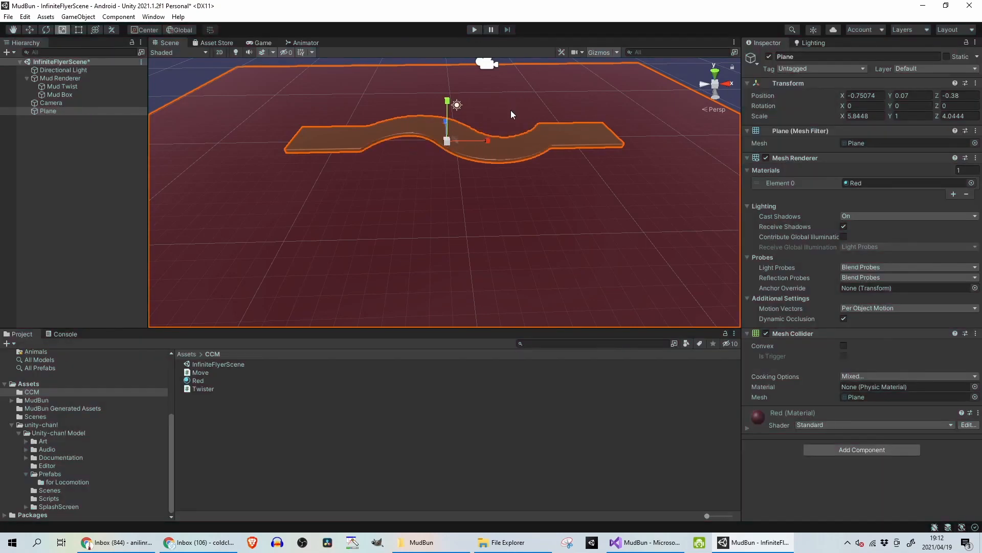
# Place the unitychan_dynamic_locomotion prefab from the Unity-chan for Locomotion prefabs folder on the flat end of the twisted box
pyautogui.scroll(5, 355, 173)
pyautogui.moveTo(319, 243); pyautogui.dragTo(491, 327, button='middle')
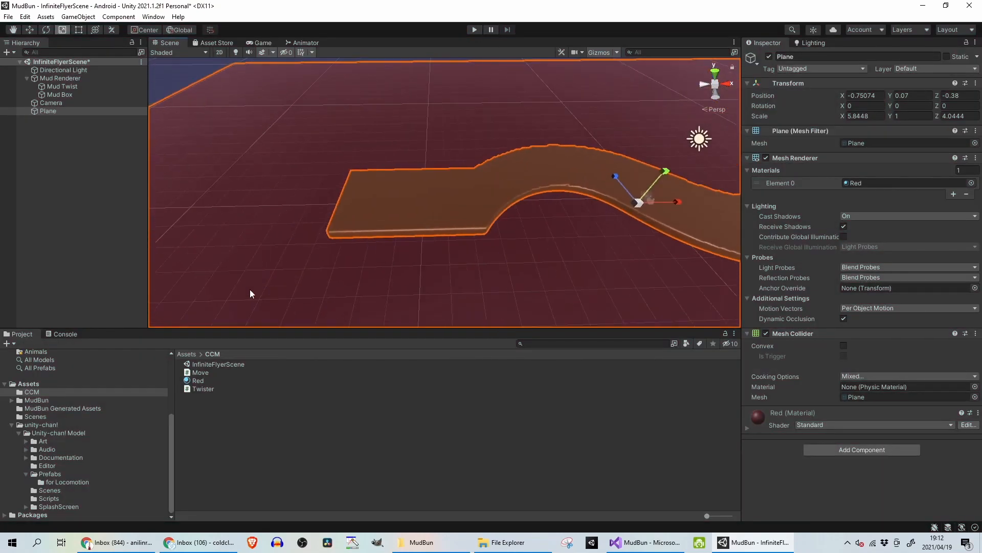
pyautogui.click(58, 424)
pyautogui.doubleClick(226, 364)
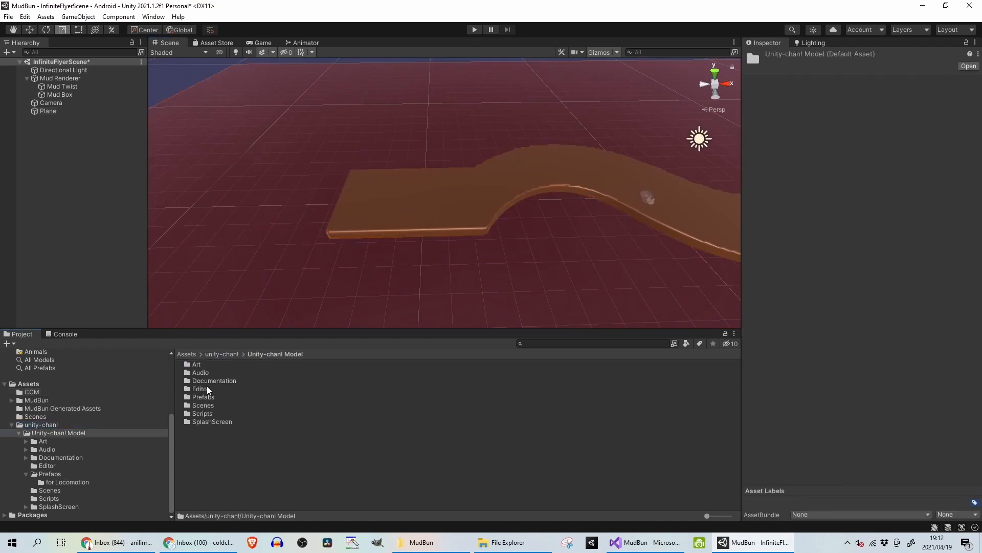
pyautogui.doubleClick(204, 397)
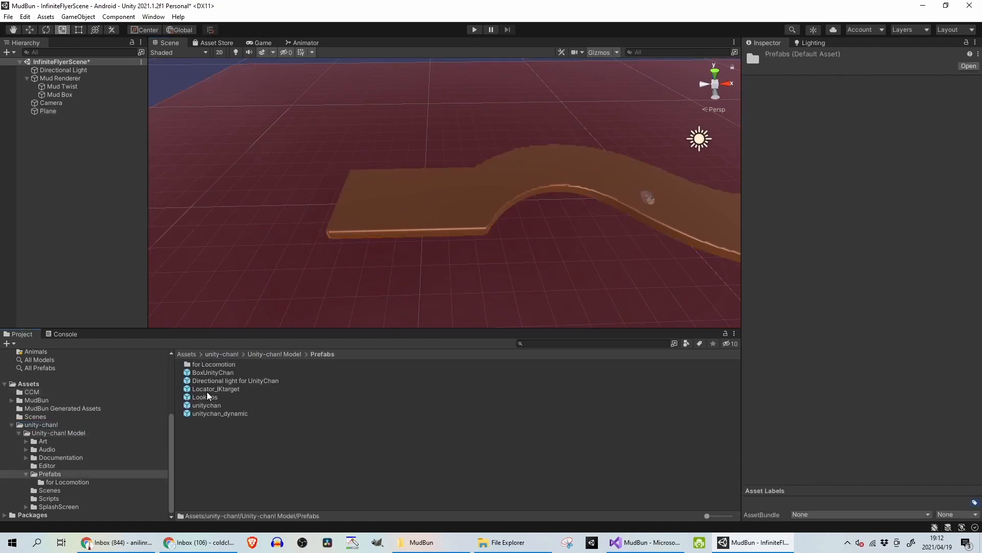
pyautogui.doubleClick(219, 364)
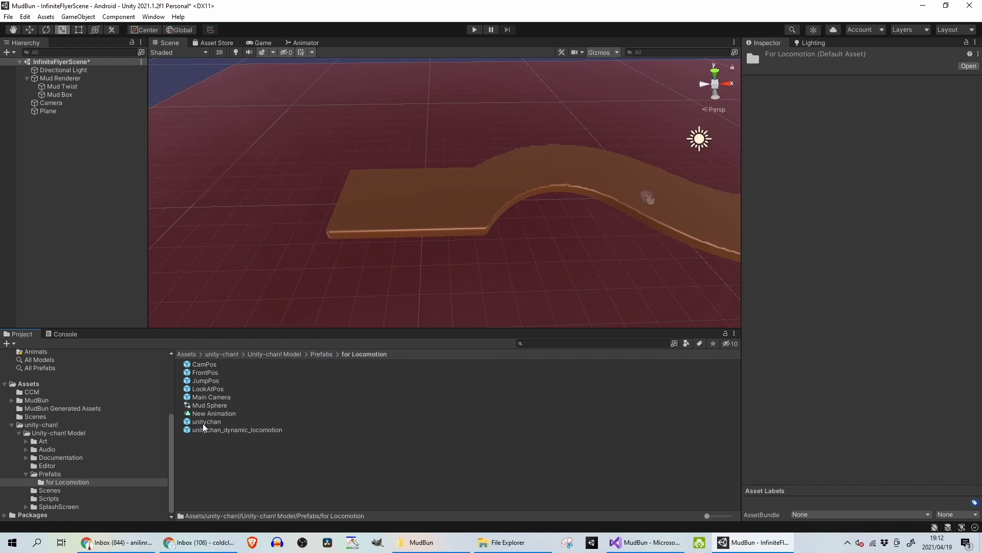
pyautogui.moveTo(219, 431); pyautogui.dragTo(408, 204)
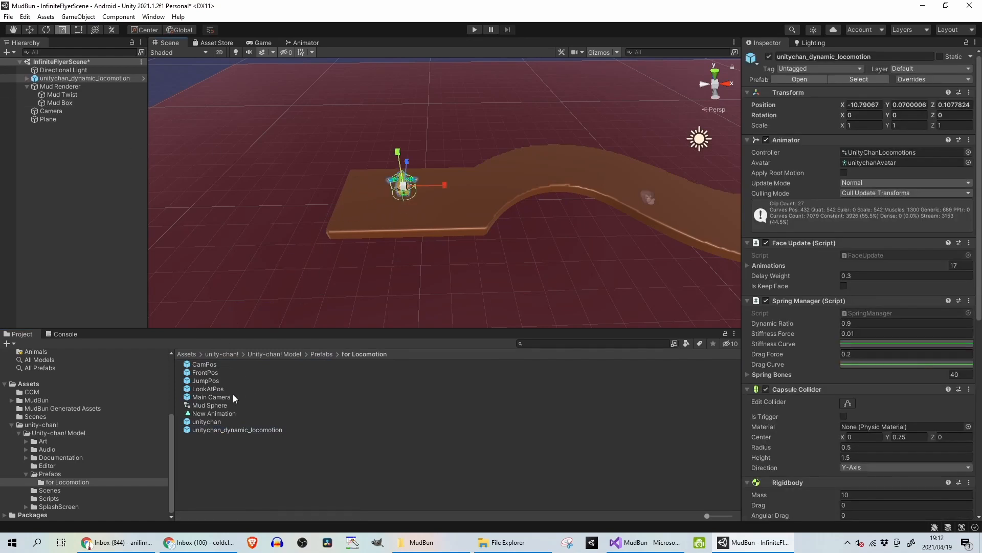
# Add the Unity-chan Main Camera prefab to the scene root and deactivate the existing Camera object
pyautogui.moveTo(232, 397); pyautogui.dragTo(66, 125)
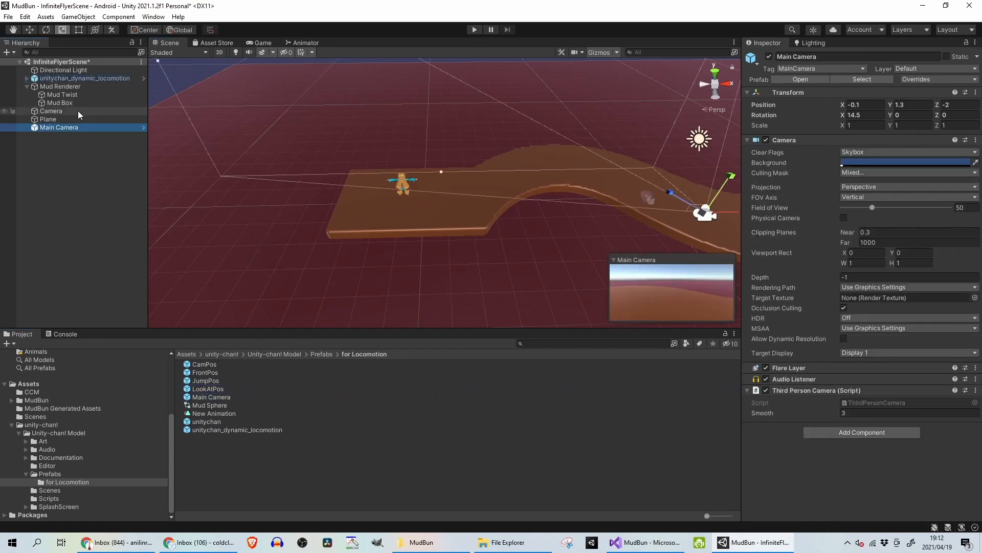
pyautogui.click(51, 111)
pyautogui.click(769, 57)
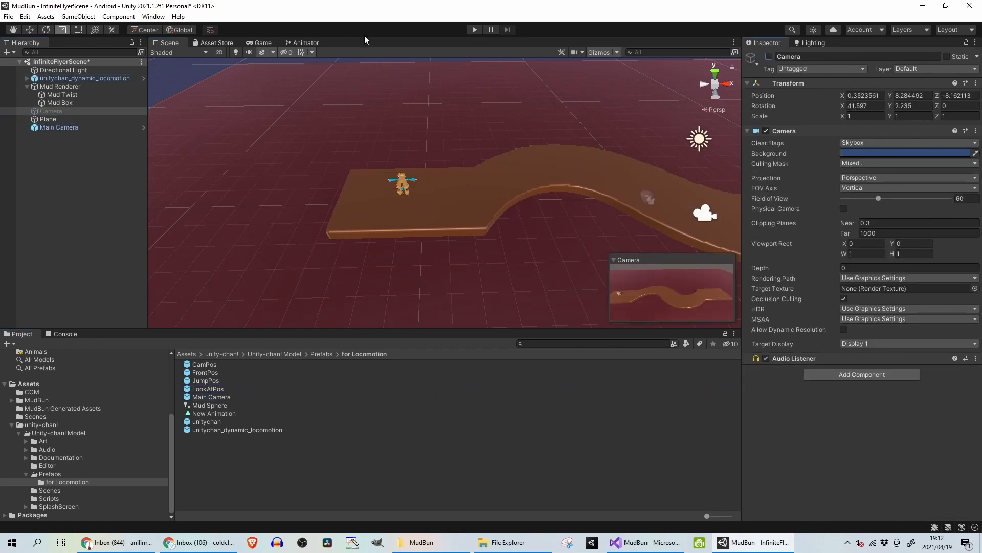
# Run the scene, steer and jump the character along the twisting box and the plane to test the generated collider, and stop play mode
pyautogui.click(474, 29)
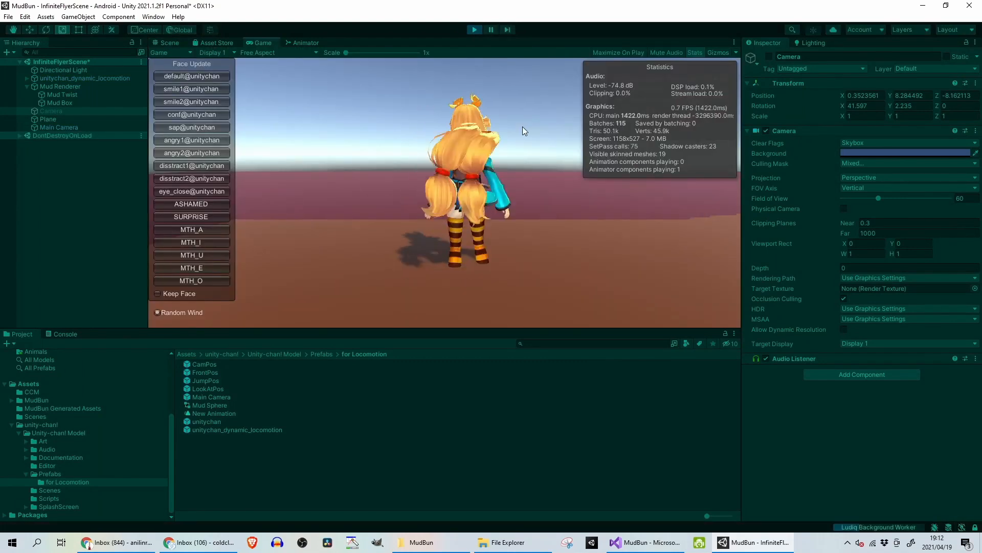
pyautogui.press('w')
pyautogui.press('d')
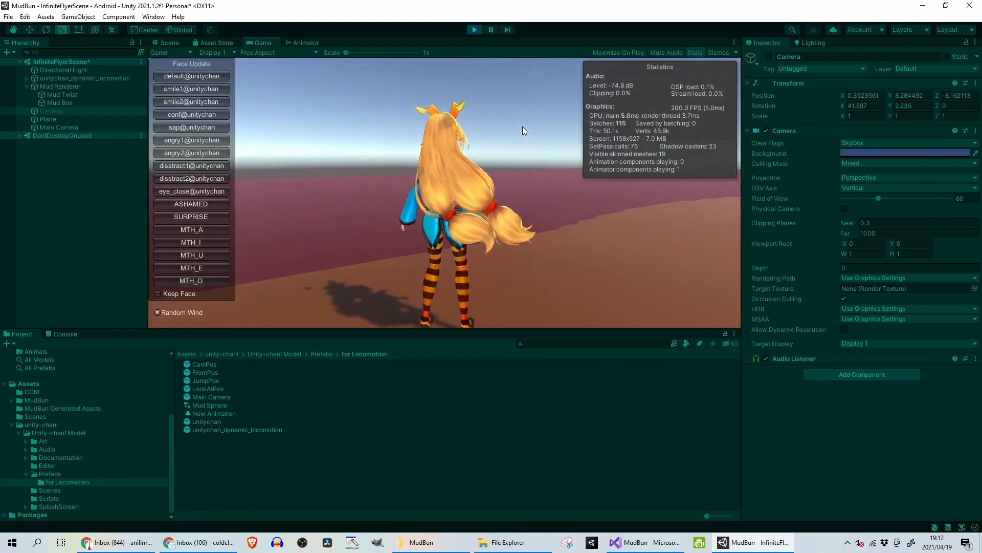
pyautogui.press('space')
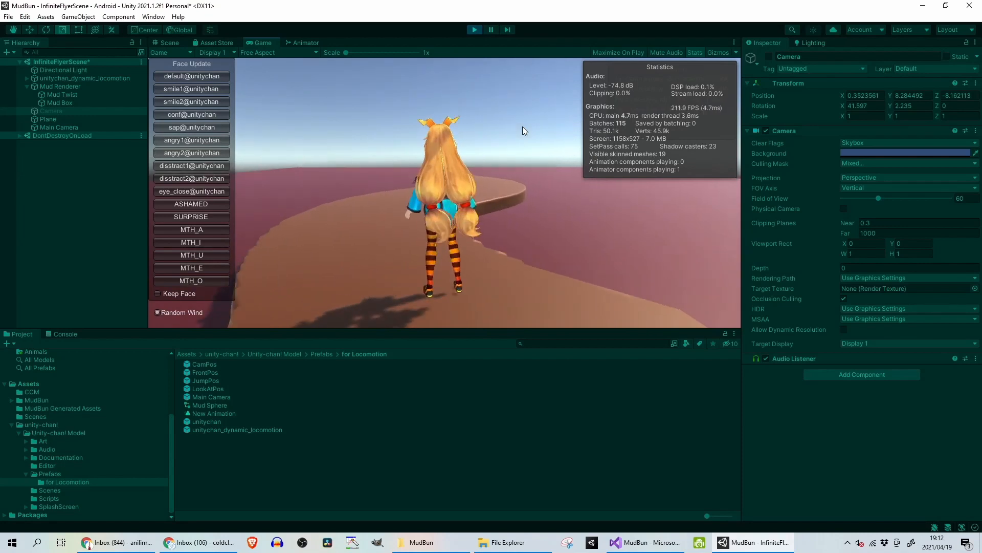
pyautogui.press('space')
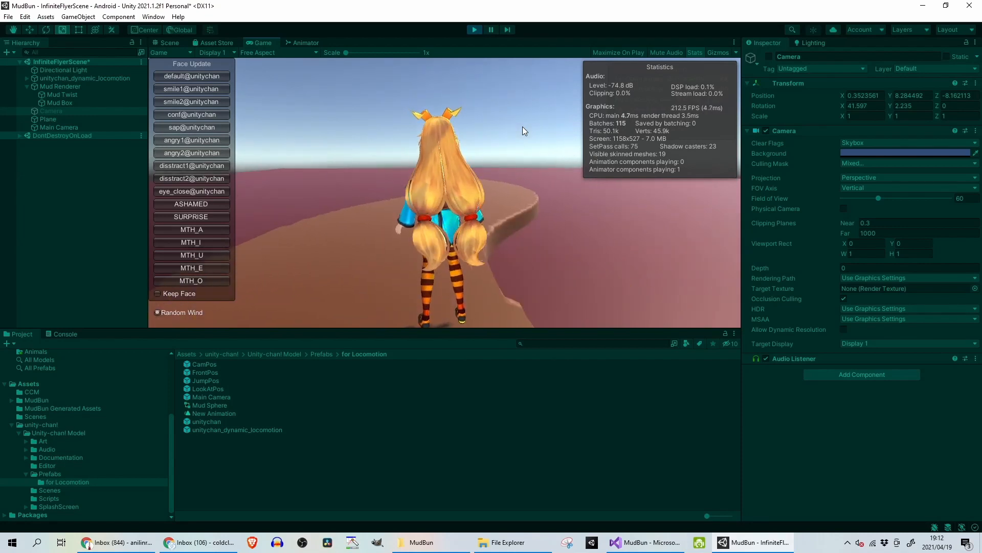
pyautogui.press('d')
pyautogui.press('w')
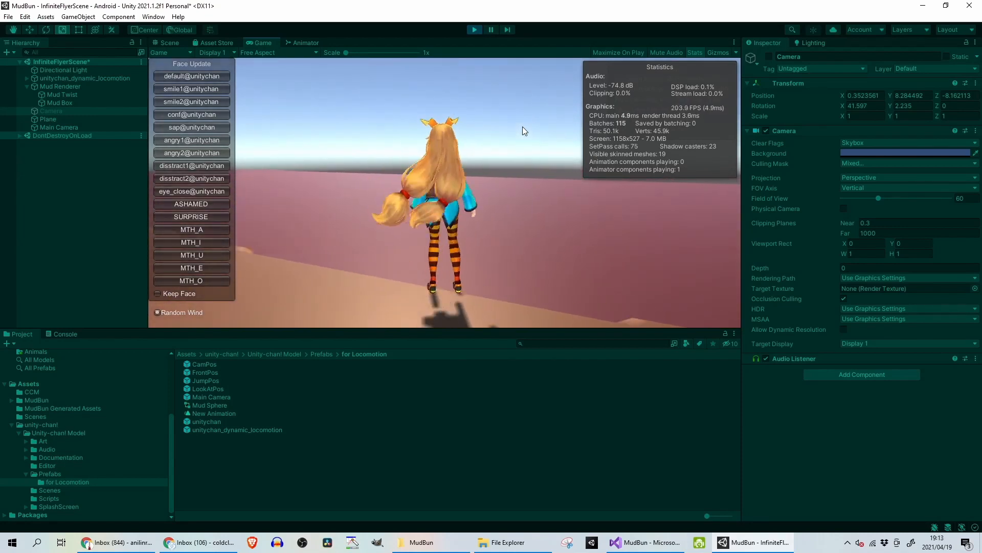
pyautogui.press('a')
pyautogui.press('w')
pyautogui.press('space')
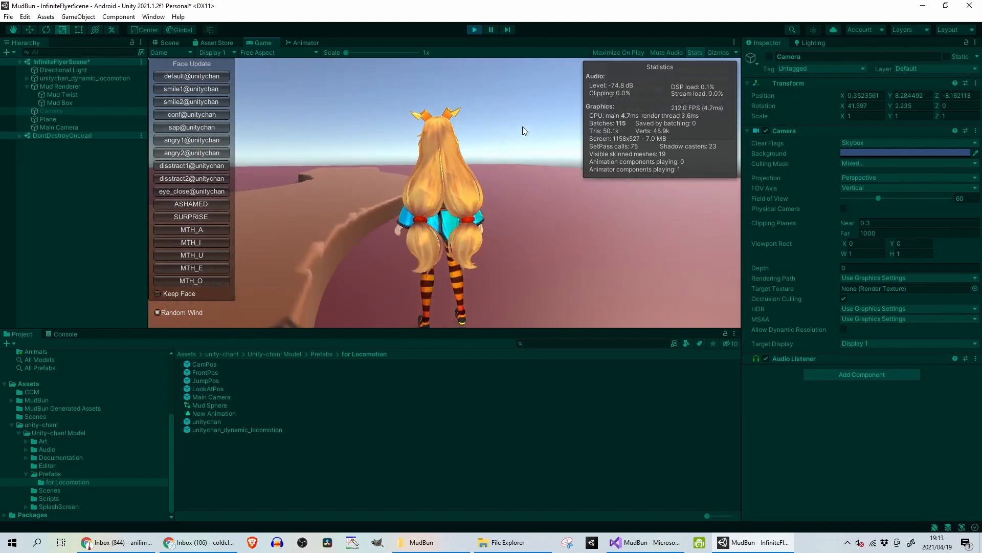
pyautogui.press('d')
pyautogui.press('a')
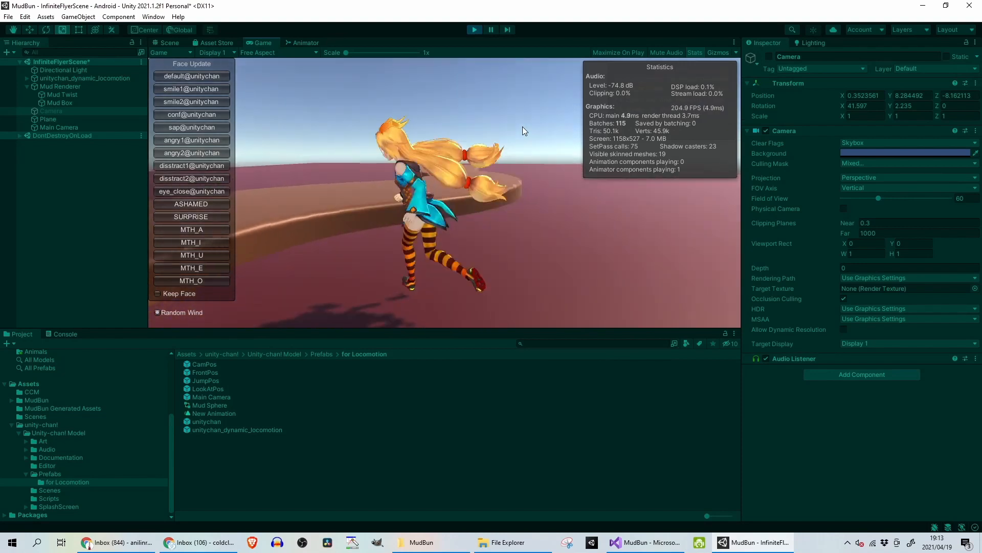
pyautogui.press('w')
pyautogui.press('d')
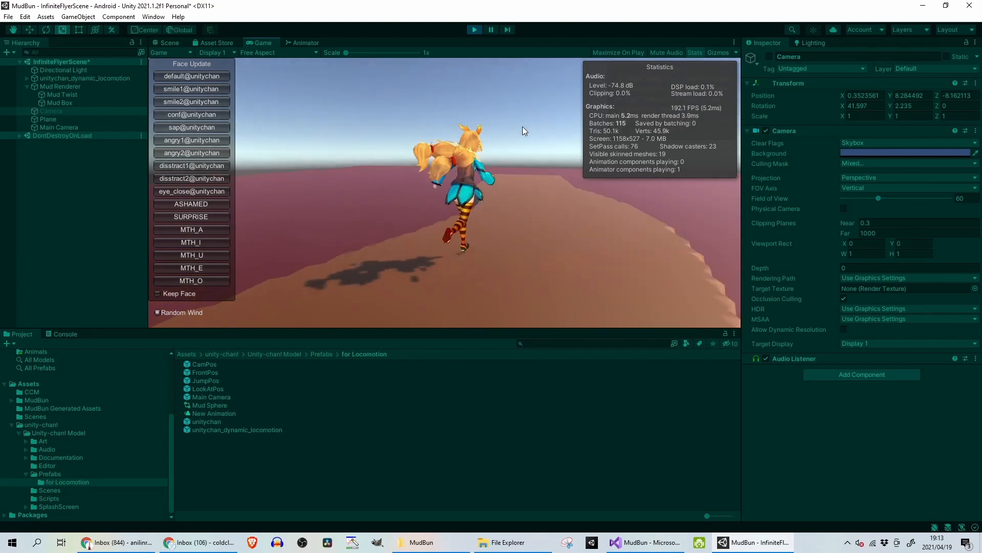
pyautogui.press('a')
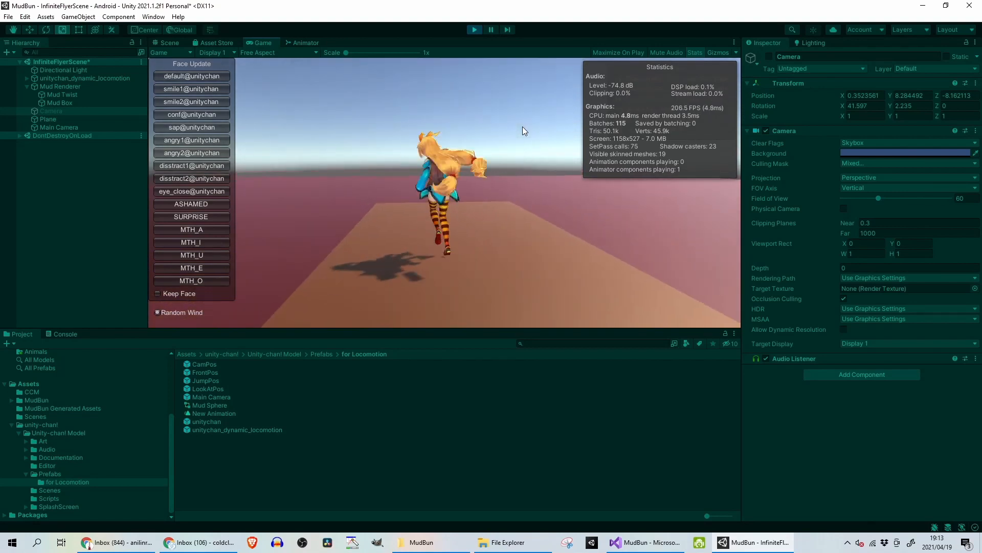
pyautogui.press('a')
pyautogui.press('w')
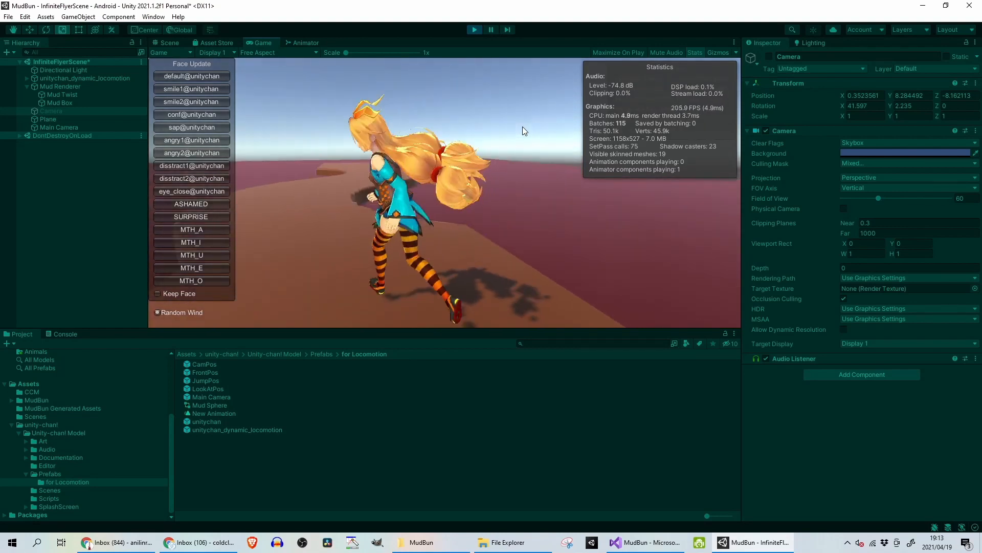
pyautogui.press('d')
pyautogui.press('space')
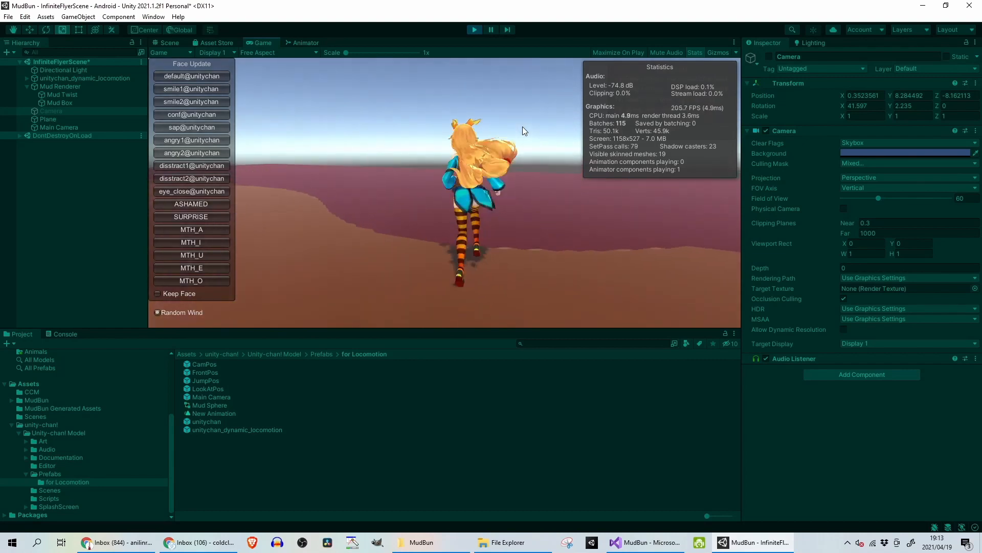
pyautogui.press('a')
pyautogui.press('a')
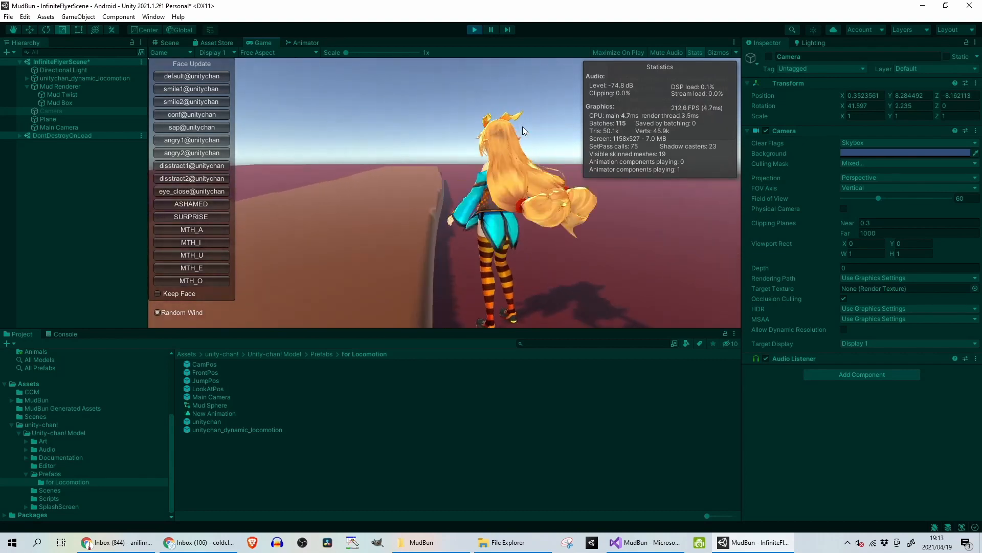
pyautogui.press('w')
pyautogui.press('space')
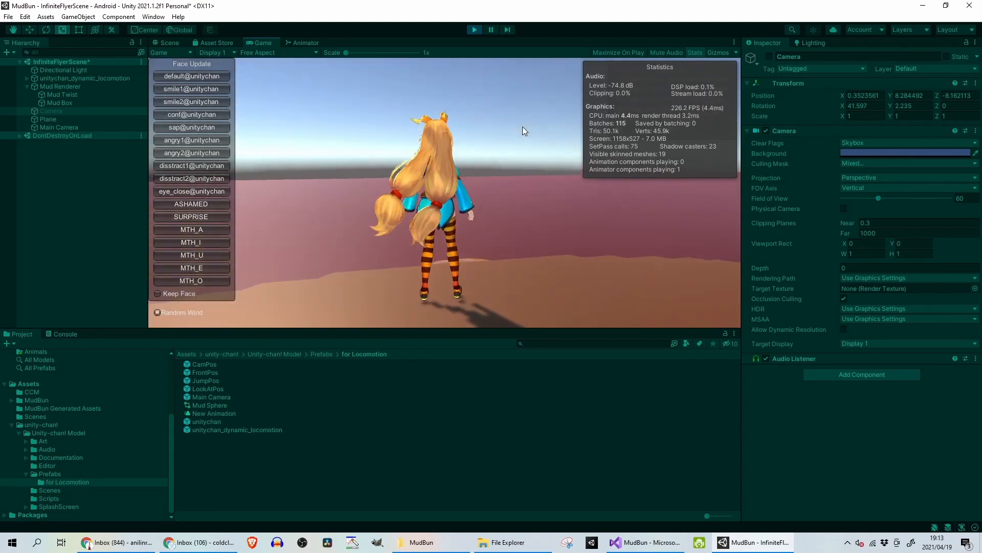
pyautogui.press('d')
pyautogui.press('w')
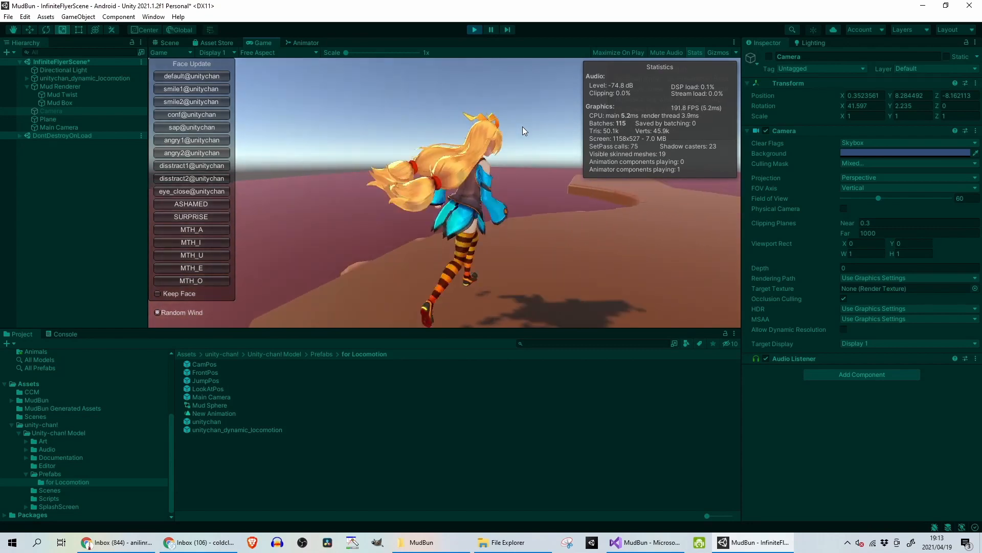
pyautogui.press('space')
pyautogui.press('a')
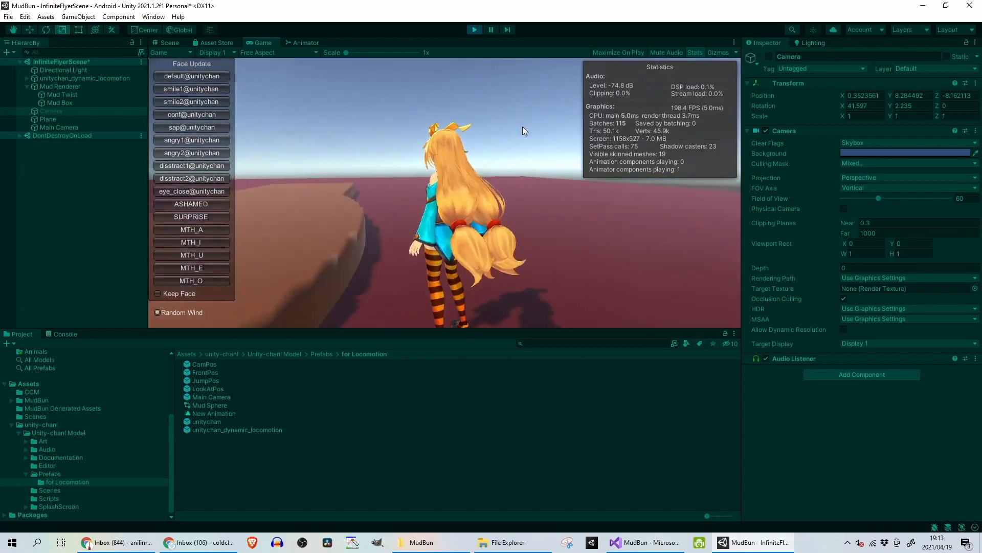
pyautogui.press('w')
pyautogui.press('w')
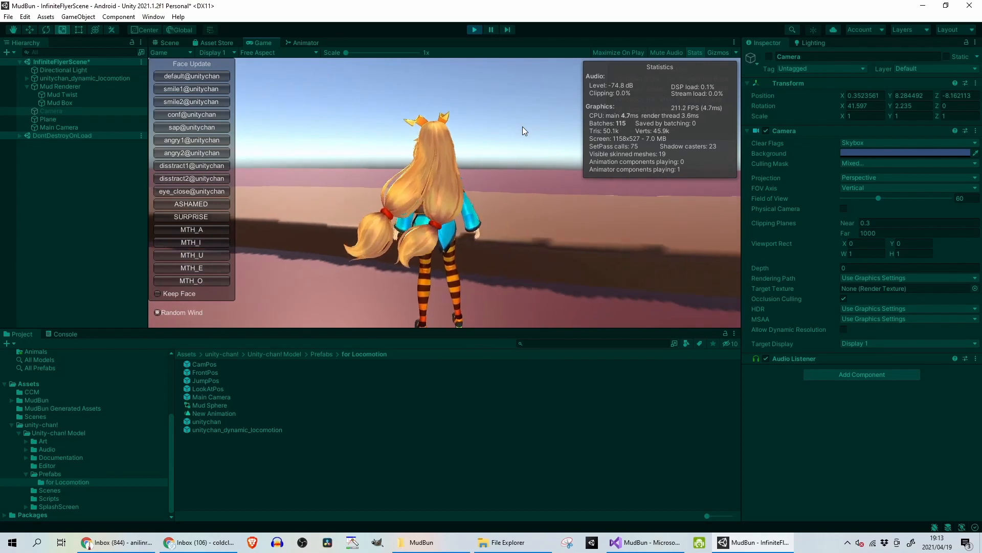
pyautogui.press('space')
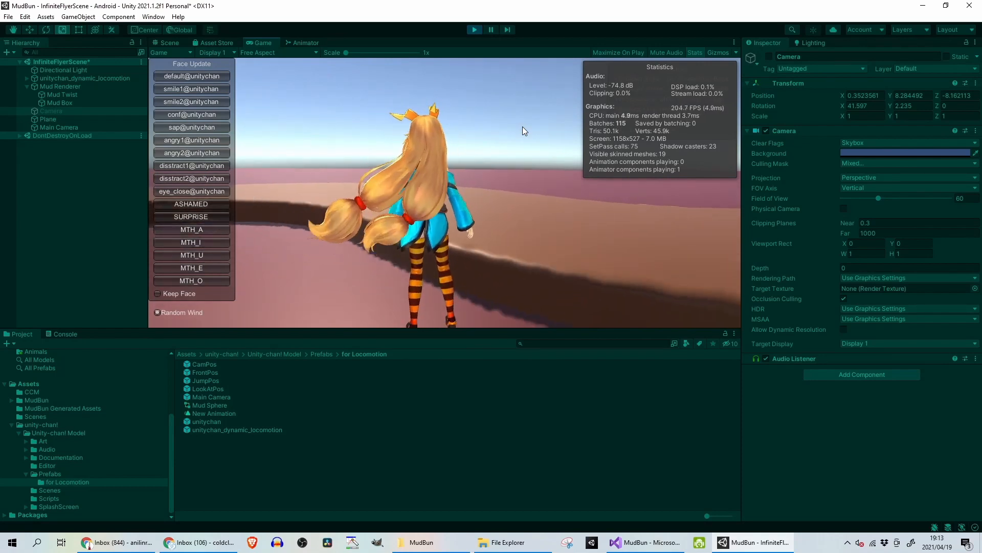
pyautogui.press('w')
pyautogui.press('space')
pyautogui.press('a')
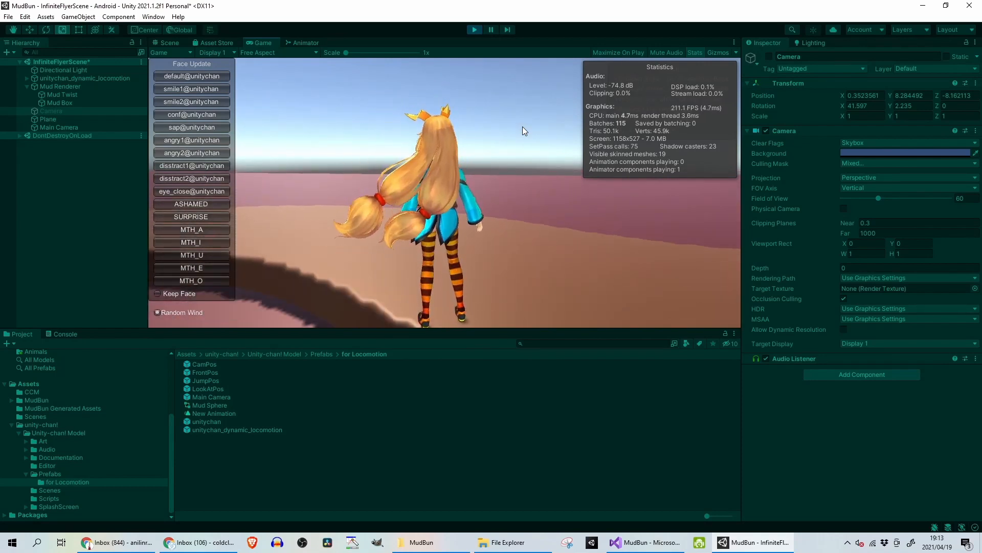
pyautogui.press('w')
pyautogui.press('a')
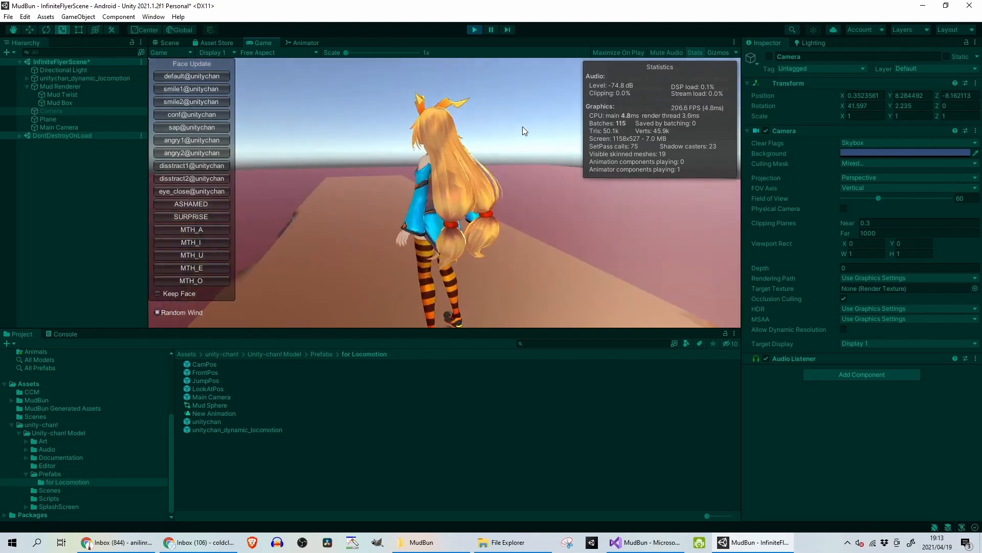
pyautogui.press('w')
pyautogui.press('space')
pyautogui.press('w')
pyautogui.press('a')
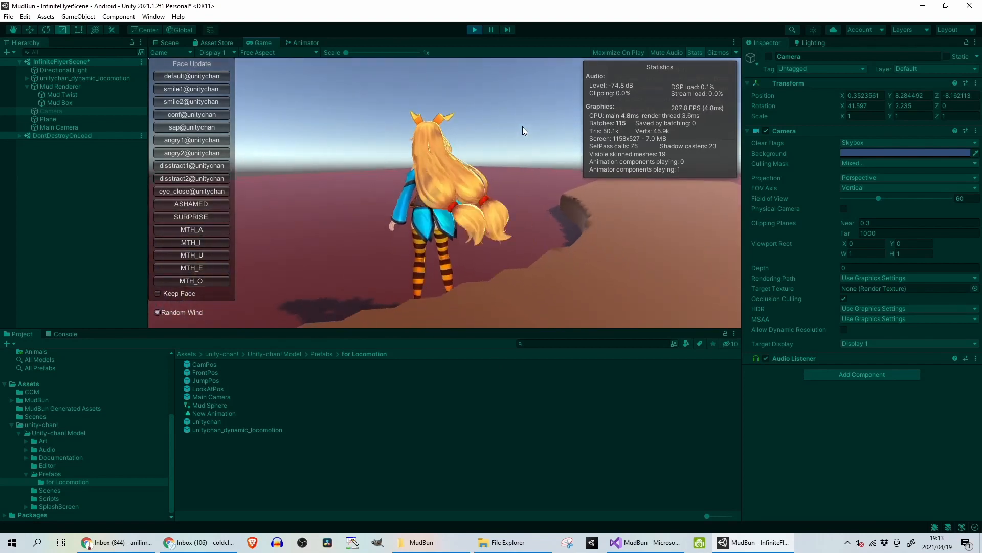
pyautogui.click(472, 30)
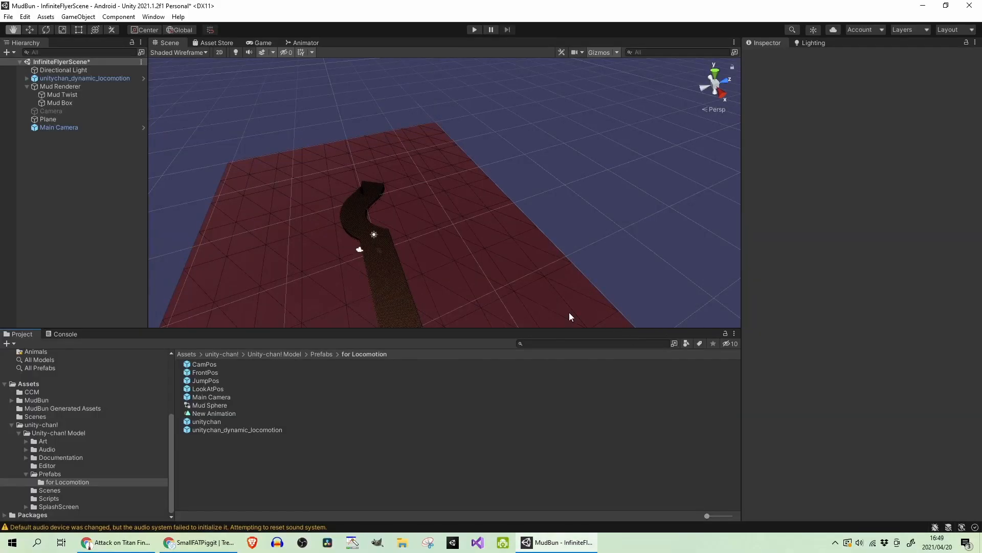
# Set the Mud Twist object's X rotation to 90
pyautogui.keyDown('alt'); pyautogui.moveTo(567, 316); pyautogui.dragTo(504, 267); pyautogui.keyUp('alt')
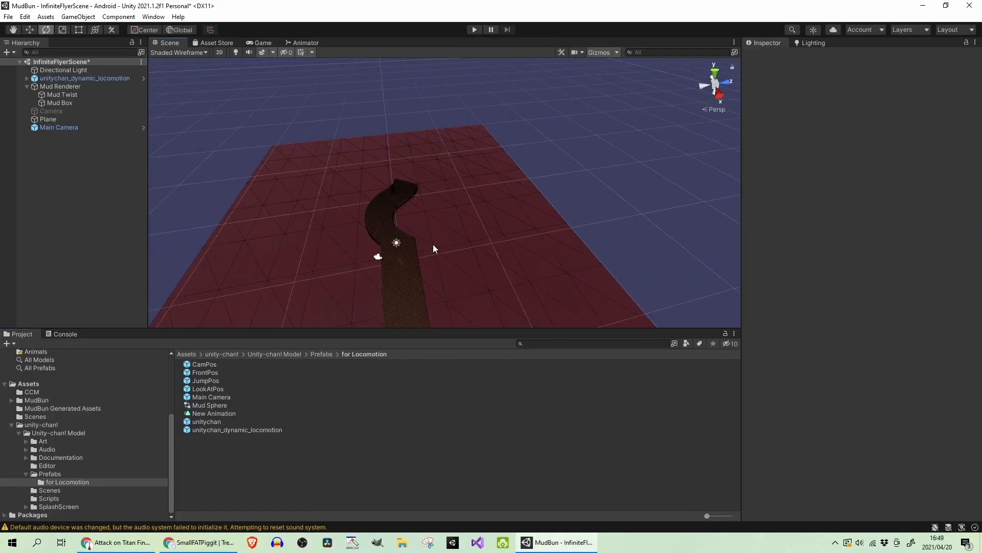
pyautogui.click(388, 213)
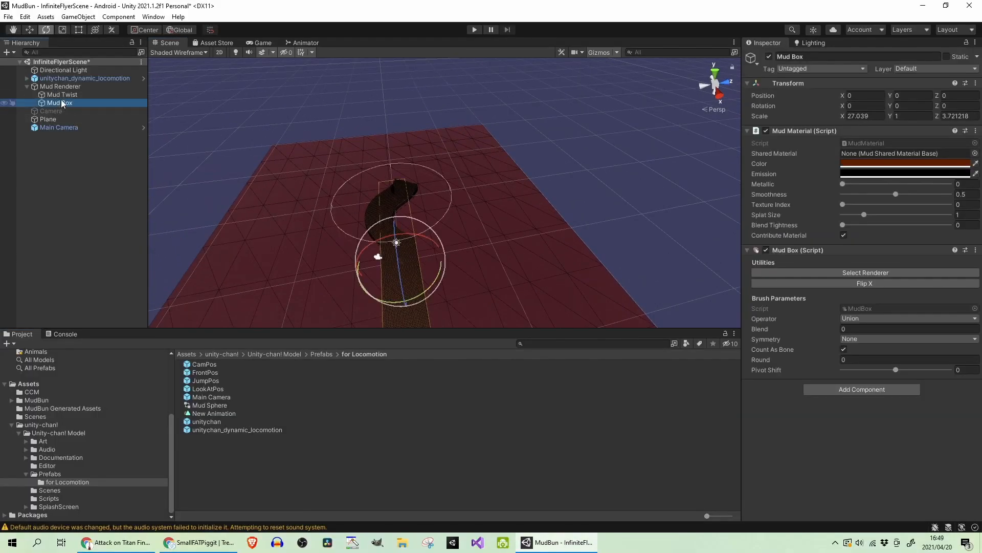
pyautogui.click(62, 95)
pyautogui.press('f')
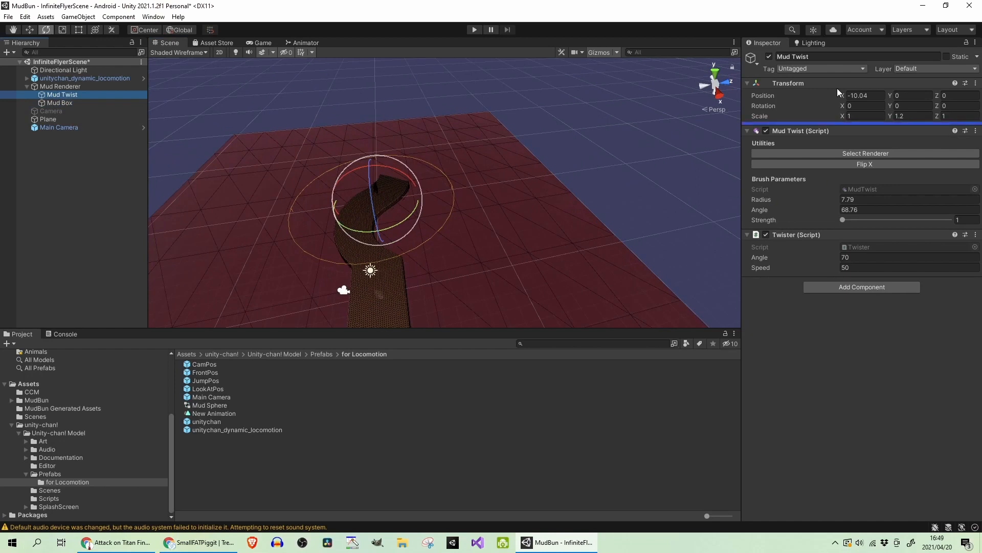
pyautogui.click(860, 105)
pyautogui.write('90')
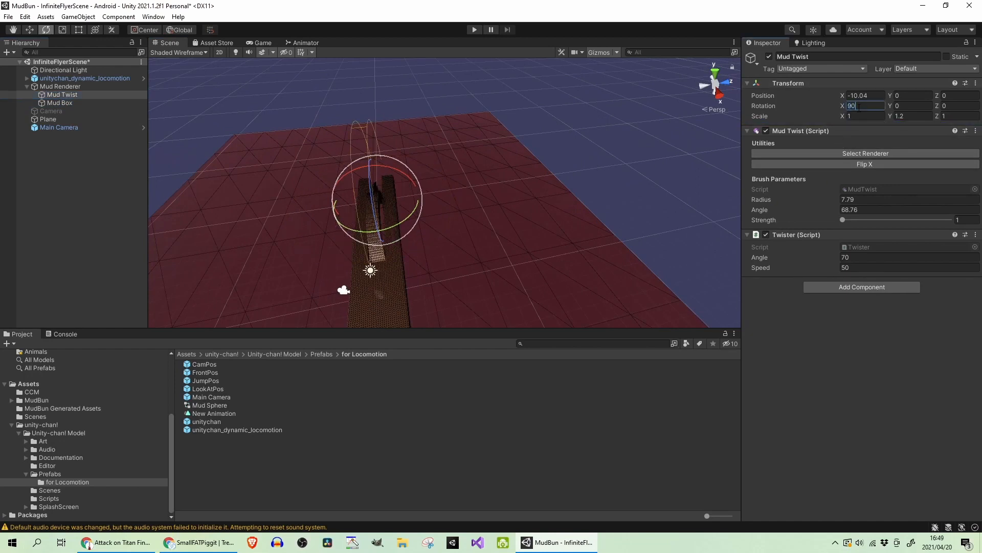
# Rotate the unitychan_dynamic_locomotion character about 94 degrees around its Y axis so it faces along the twisted box
pyautogui.scroll(9, 328, 232)
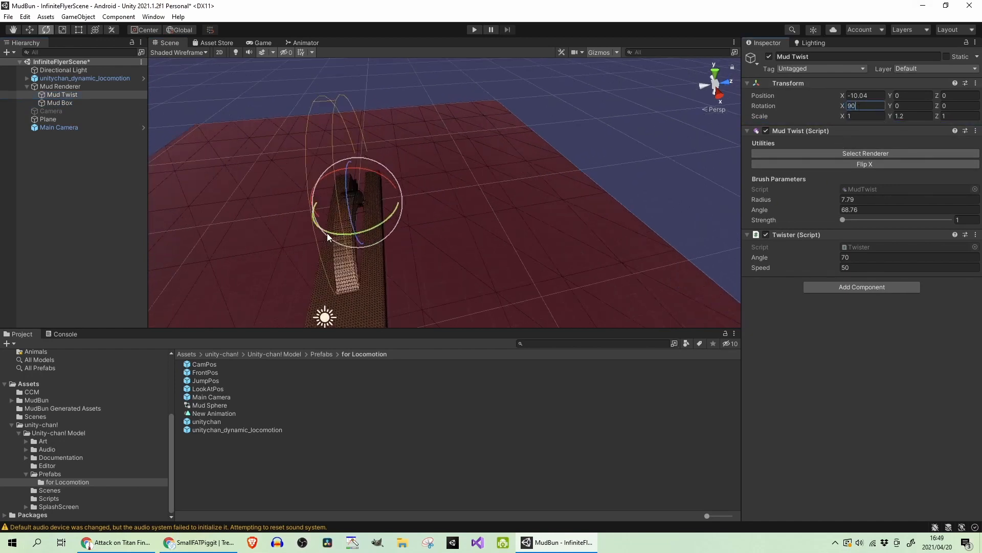
pyautogui.keyDown('alt'); pyautogui.moveTo(569, 194); pyautogui.dragTo(429, 228); pyautogui.keyUp('alt')
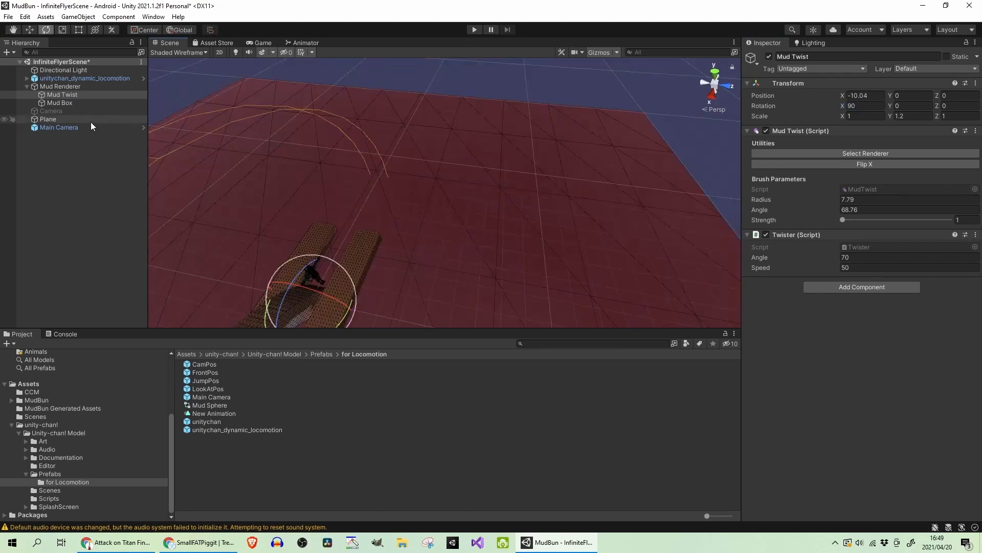
pyautogui.click(87, 78)
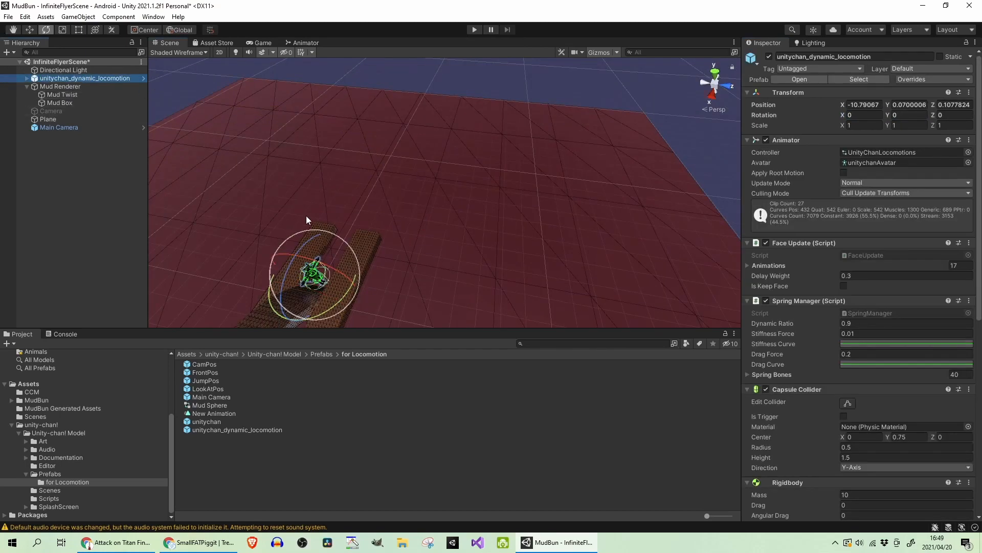
pyautogui.press('f')
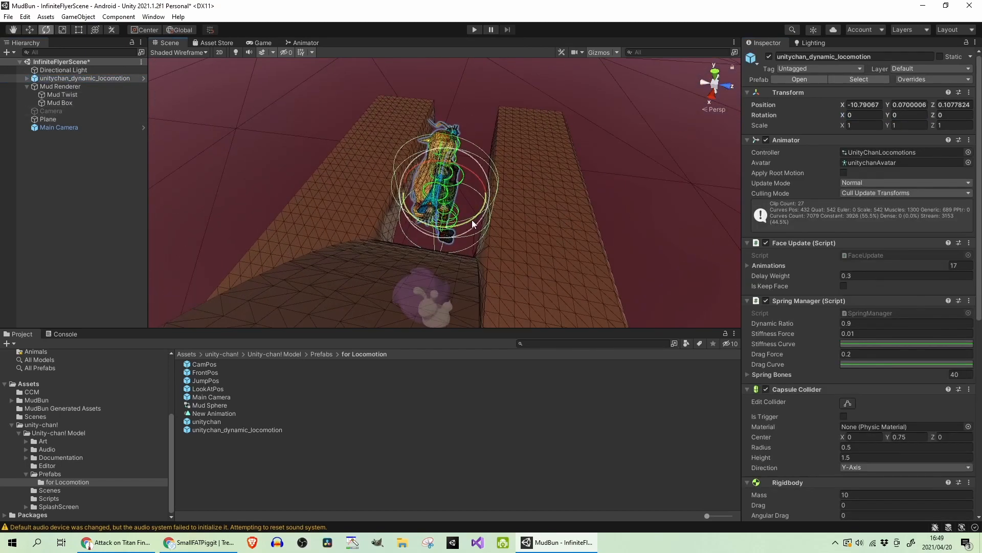
pyautogui.moveTo(469, 225); pyautogui.dragTo(345, 224)
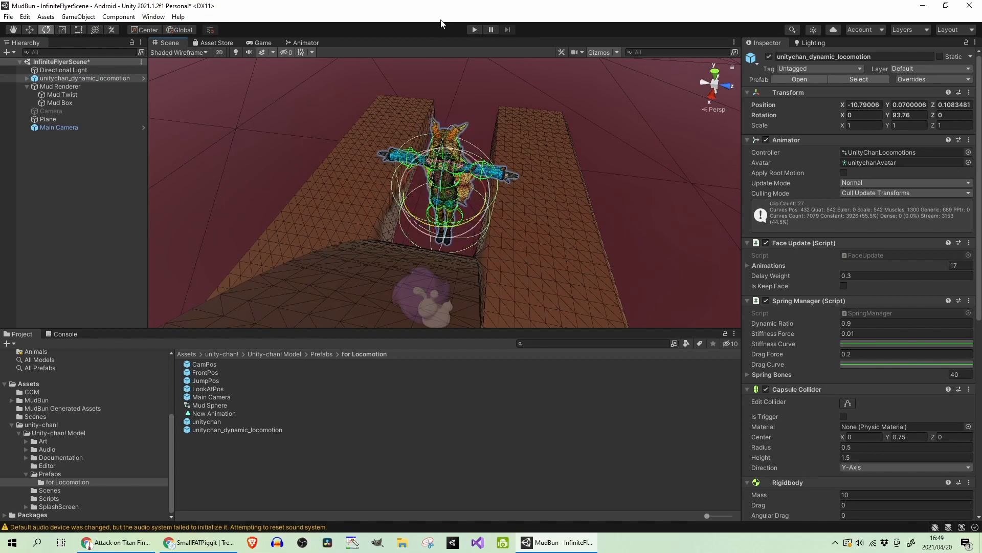
# Run the scene to test the character on the reoriented twisting box, and stop play mode
pyautogui.click(593, 152)
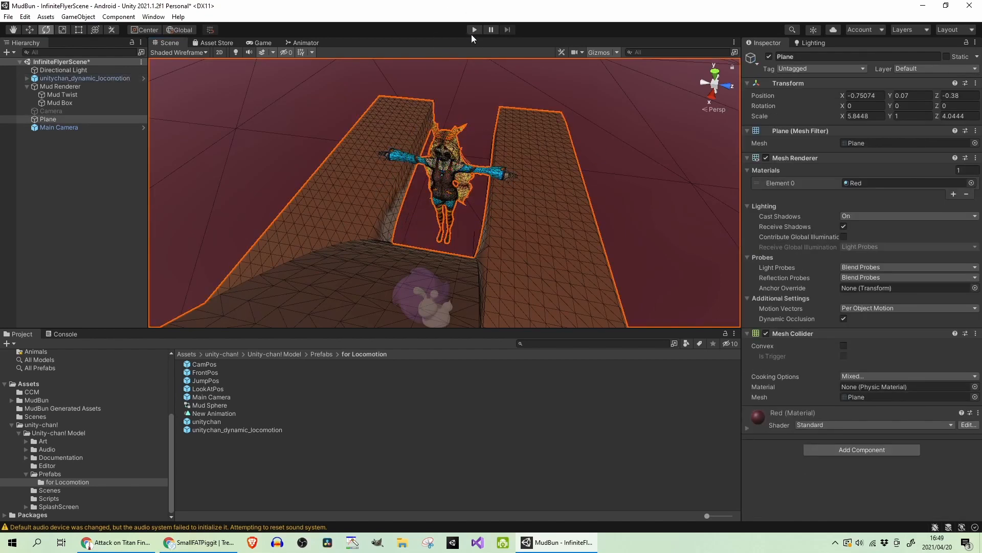
pyautogui.click(471, 31)
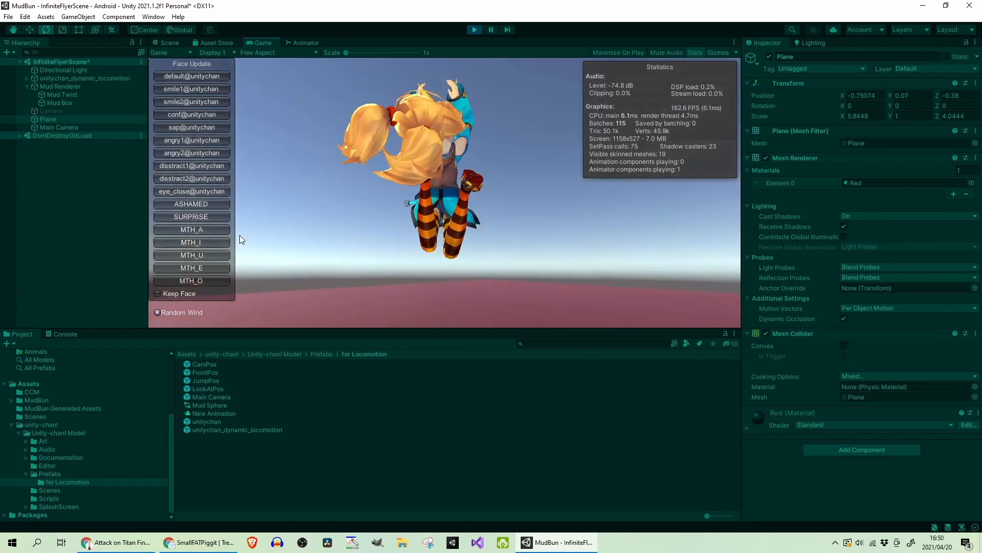
pyautogui.click(474, 29)
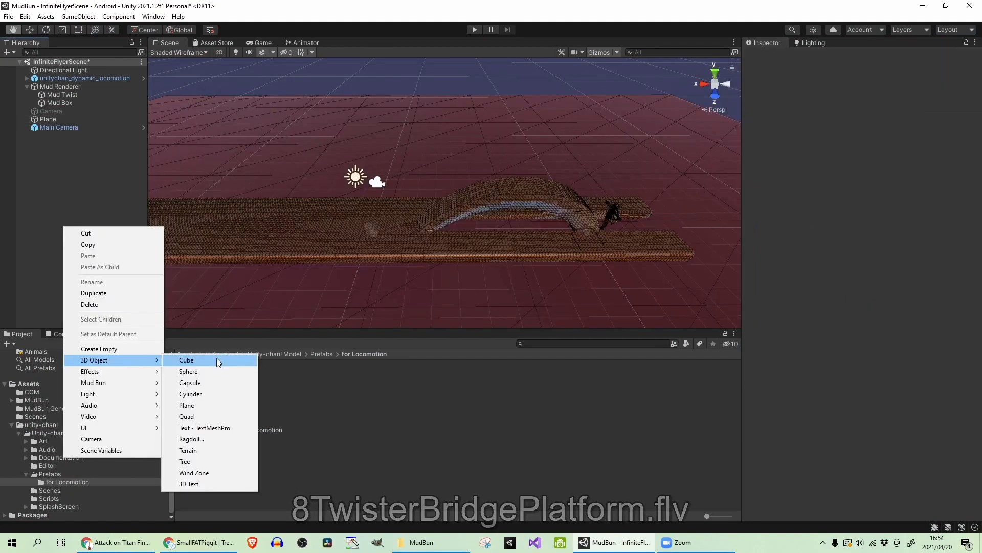
# Add a 3D cube to the scene and place it over the twisted arch at about X -6.1, Y 2.3, Z -0.04
pyautogui.click(217, 358)
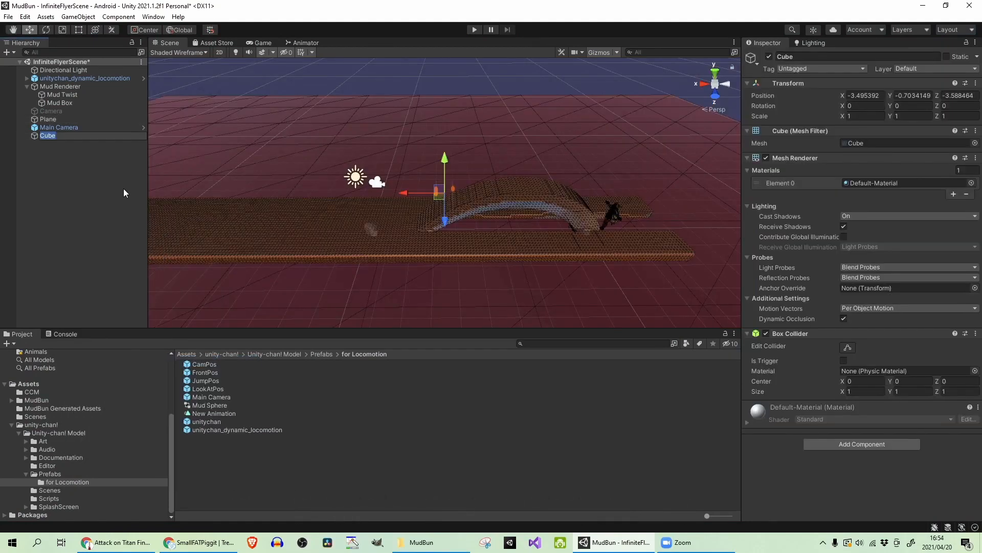
pyautogui.click(85, 134)
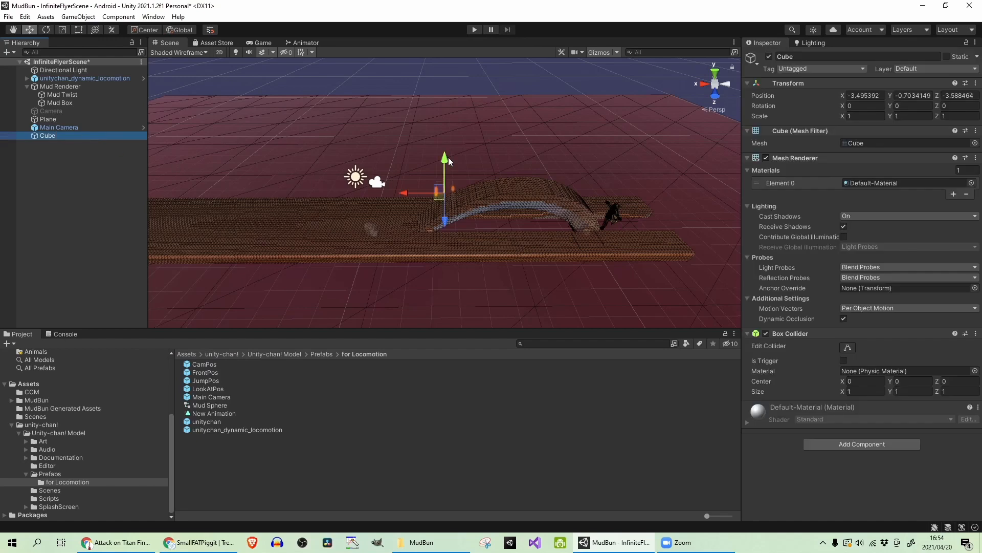
pyautogui.moveTo(449, 158); pyautogui.dragTo(439, 134)
pyautogui.moveTo(445, 197)
pyautogui.mouseDown()
pyautogui.moveTo(445, 225)
pyautogui.moveTo(444, 201)
pyautogui.mouseUp()
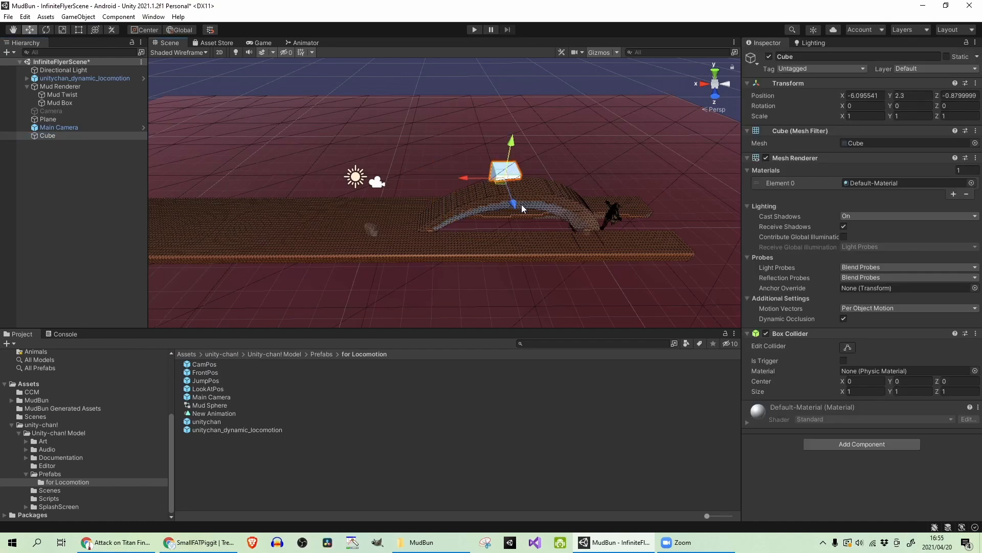
pyautogui.moveTo(519, 220); pyautogui.dragTo(518, 221)
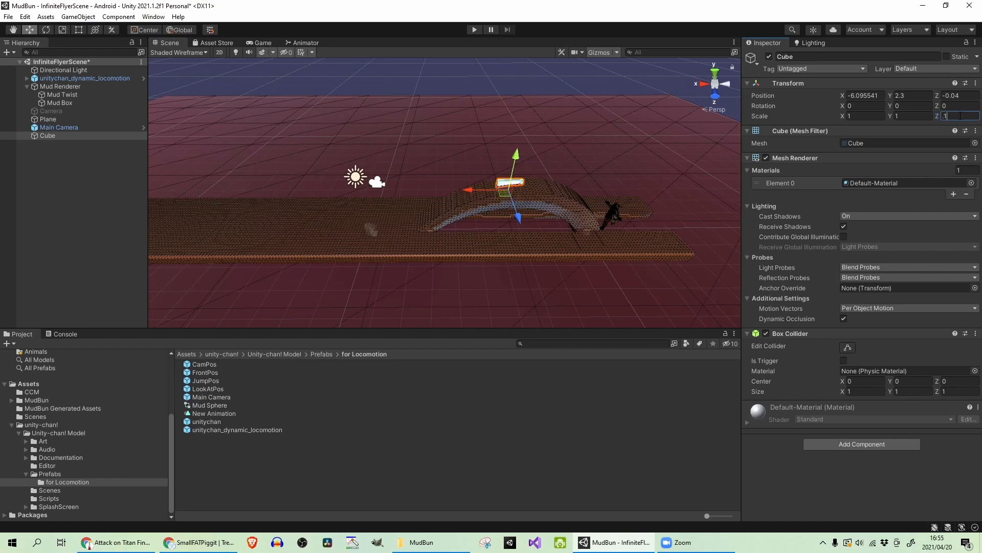
# Flatten the cube into a platform with X scale 3 and Y scale 0.1, and move it to X -5.25, Y 2.56, Z 0.08
pyautogui.write('0.1')
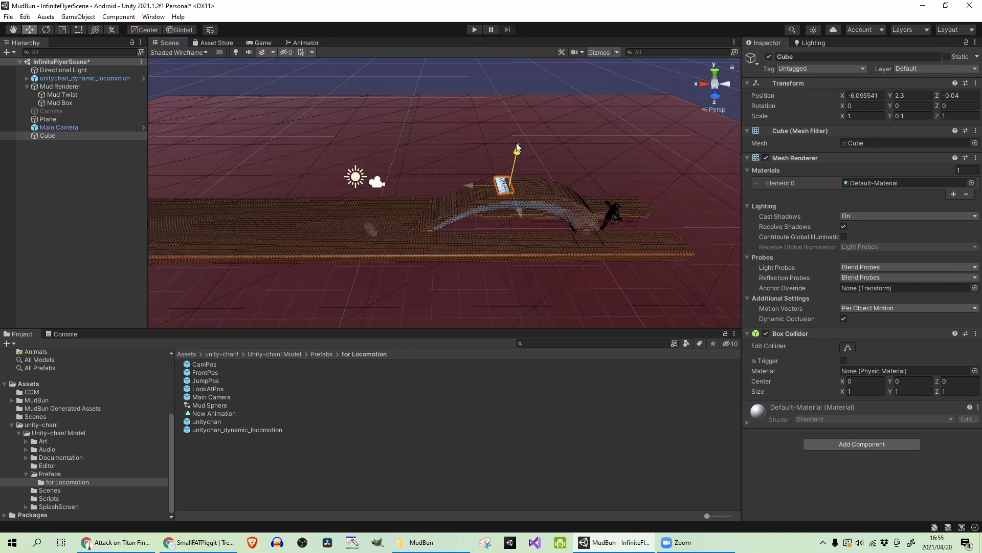
pyautogui.moveTo(516, 155); pyautogui.dragTo(517, 149)
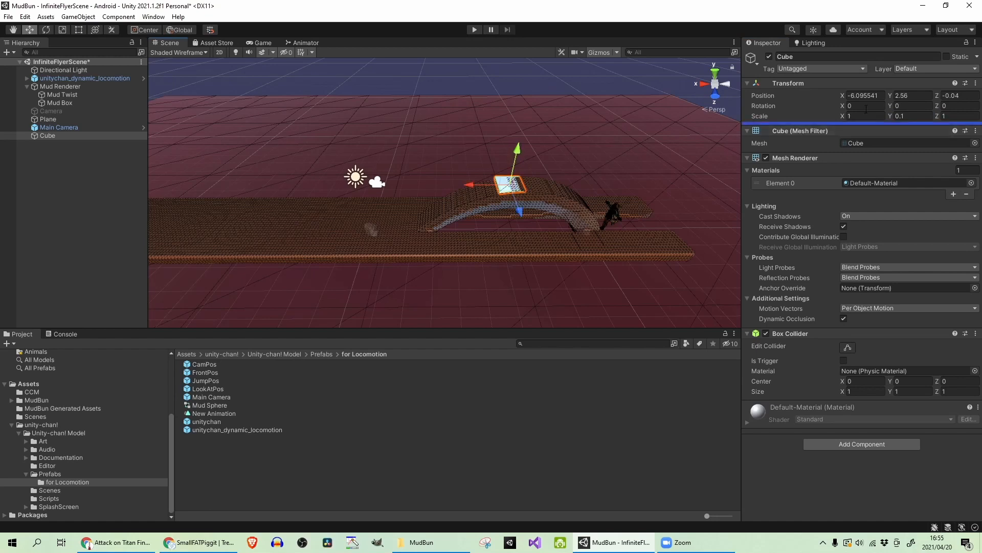
pyautogui.write('3')
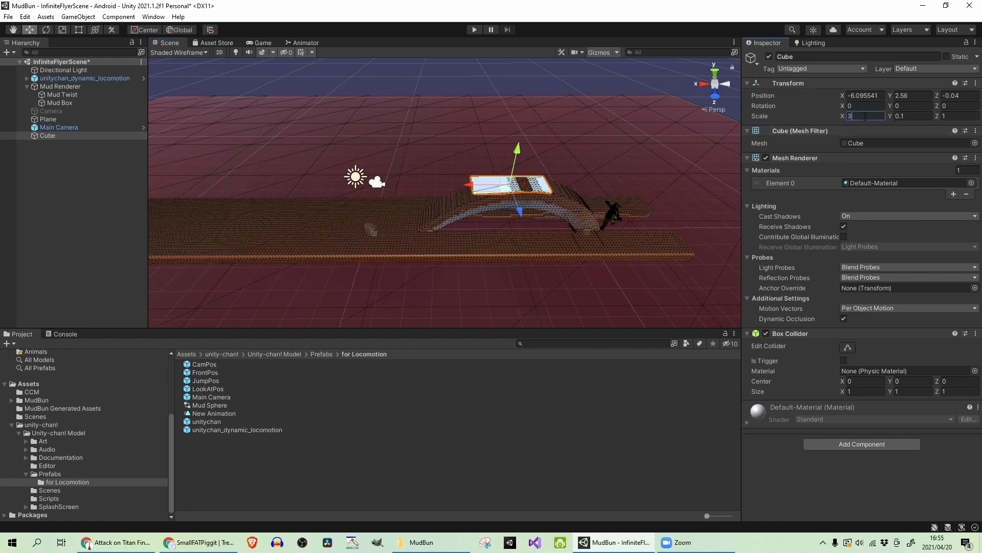
pyautogui.moveTo(466, 183); pyautogui.dragTo(447, 185)
pyautogui.moveTo(493, 211); pyautogui.dragTo(495, 217)
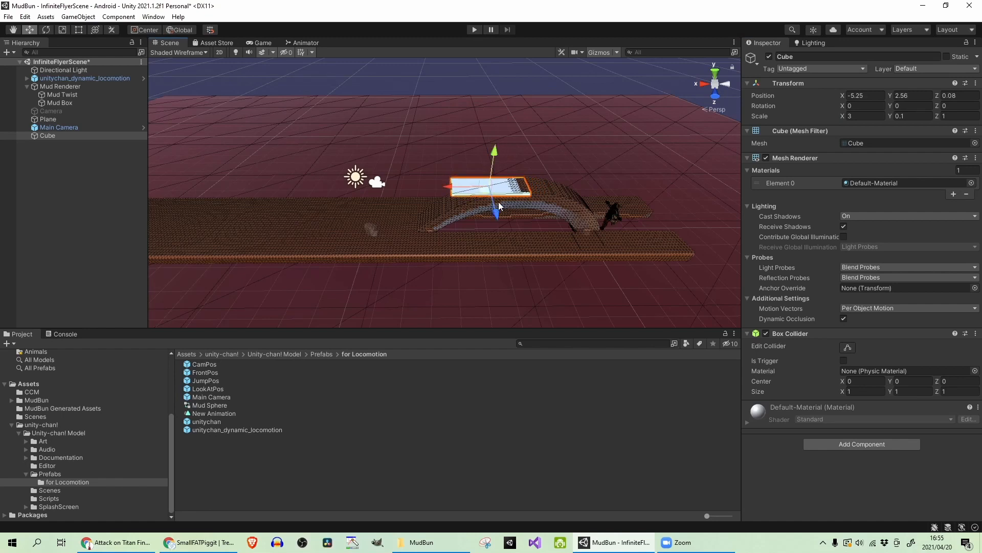
# Run the scene to test the character on the cube platform above the twisting bridge, and stop play mode
pyautogui.click(474, 30)
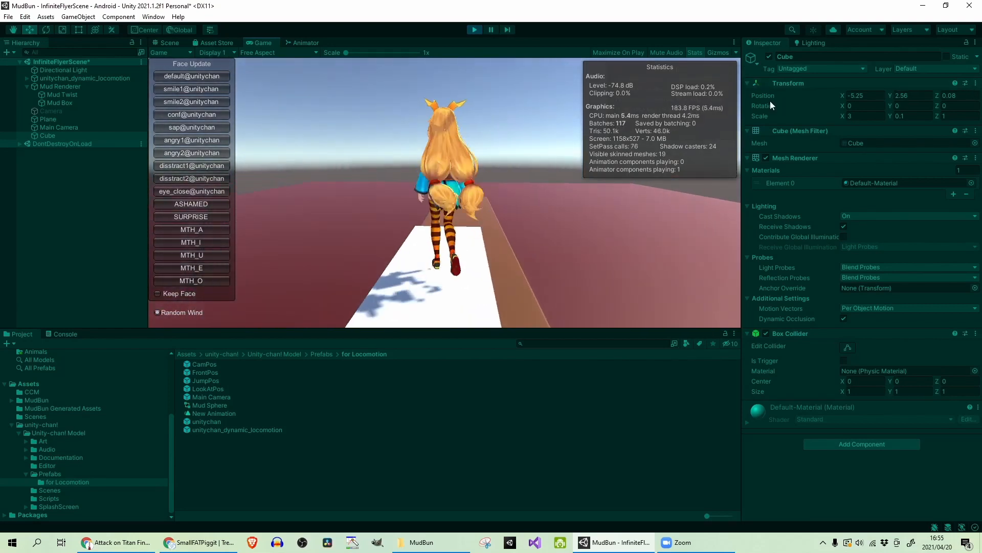
pyautogui.click(474, 30)
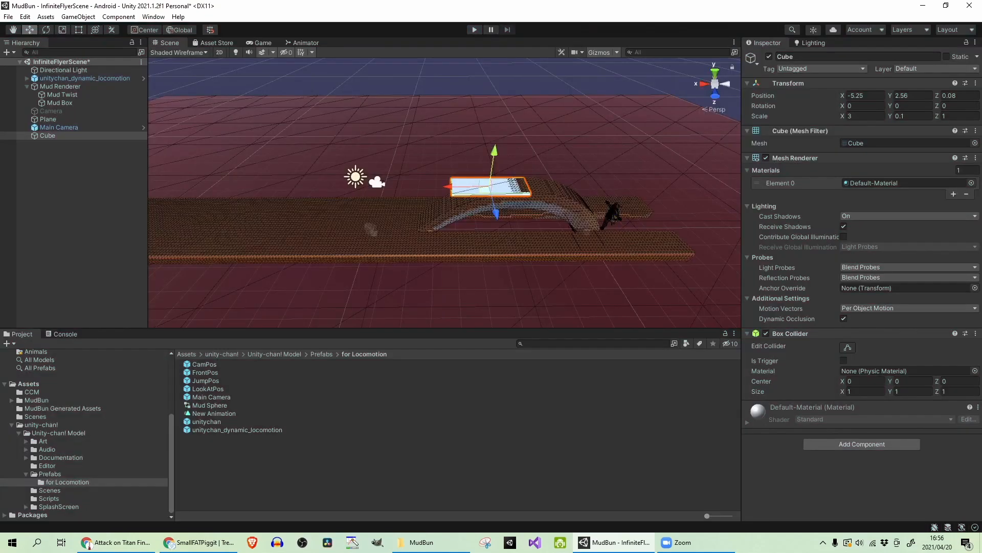